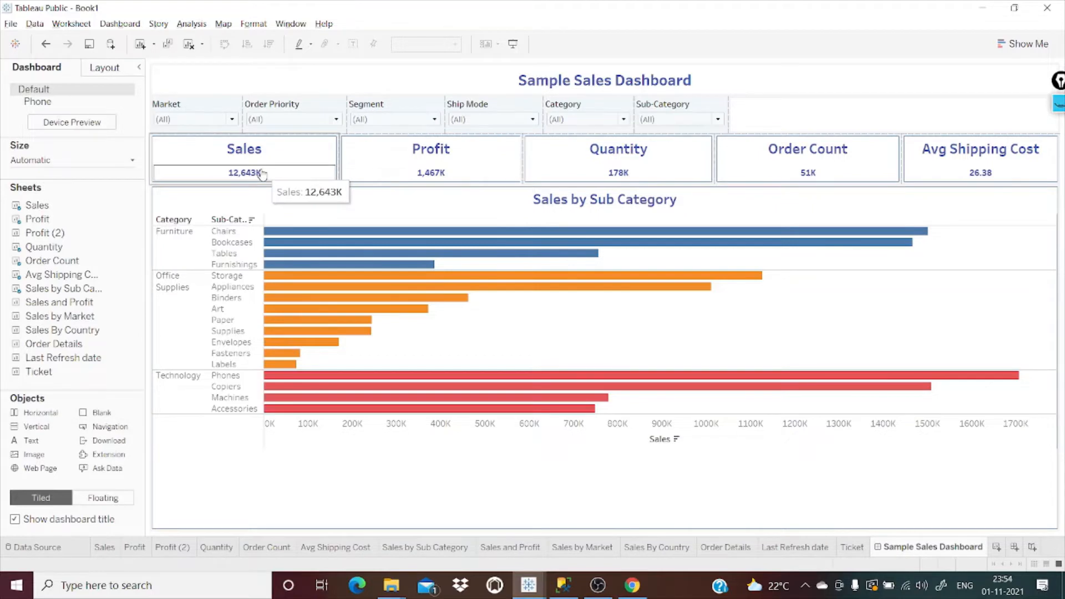
Step: Check how the values in the Sales and Profit KPI tiles highlight when selected
{"action": "left_click", "coordinate": [271, 173]}
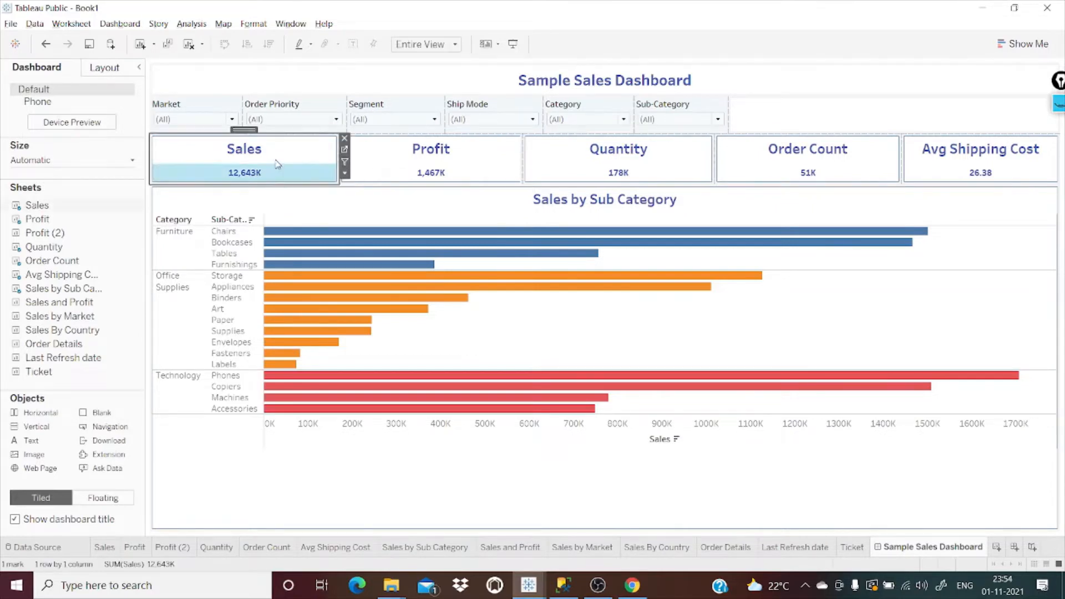
{"action": "left_click", "coordinate": [388, 174]}
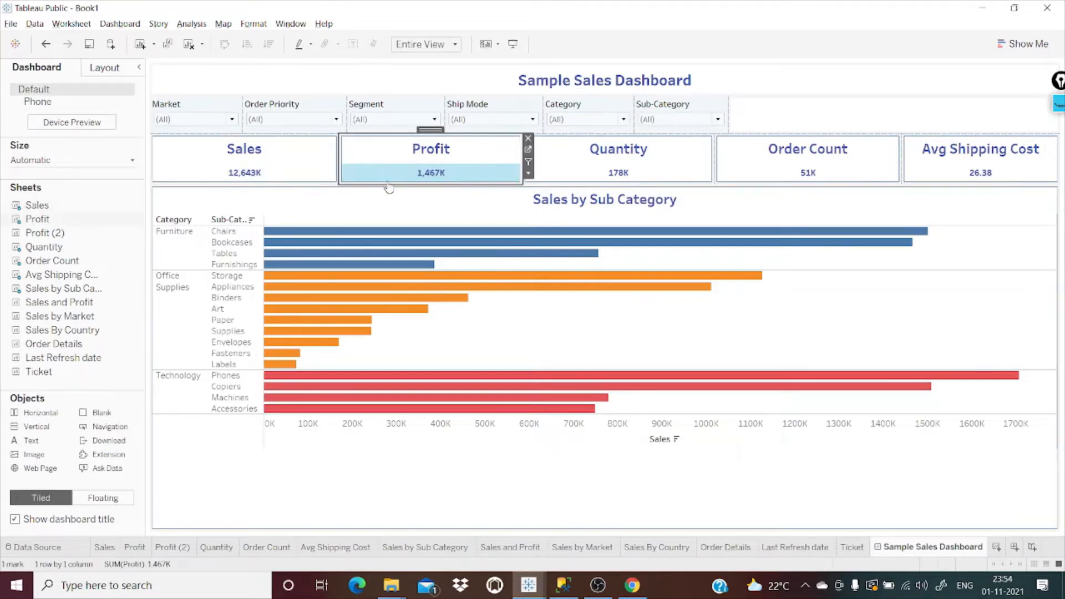
{"action": "left_click", "coordinate": [421, 171]}
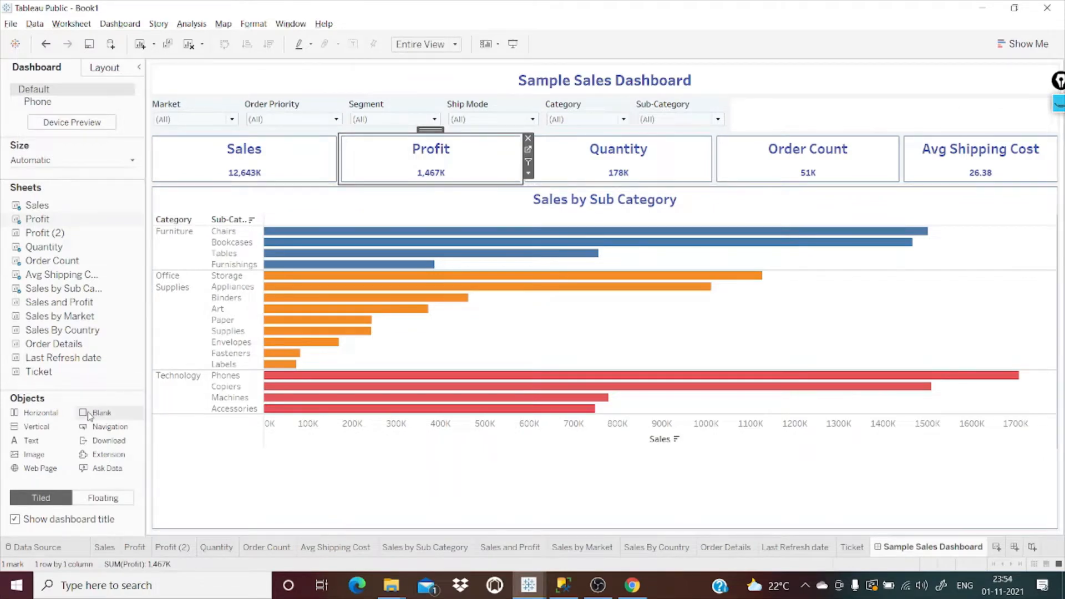
Step: Add a floating Blank object and resize it to cover the whole row of KPI tiles, from Sales to Avg Shipping Cost
{"action": "left_click", "coordinate": [97, 501]}
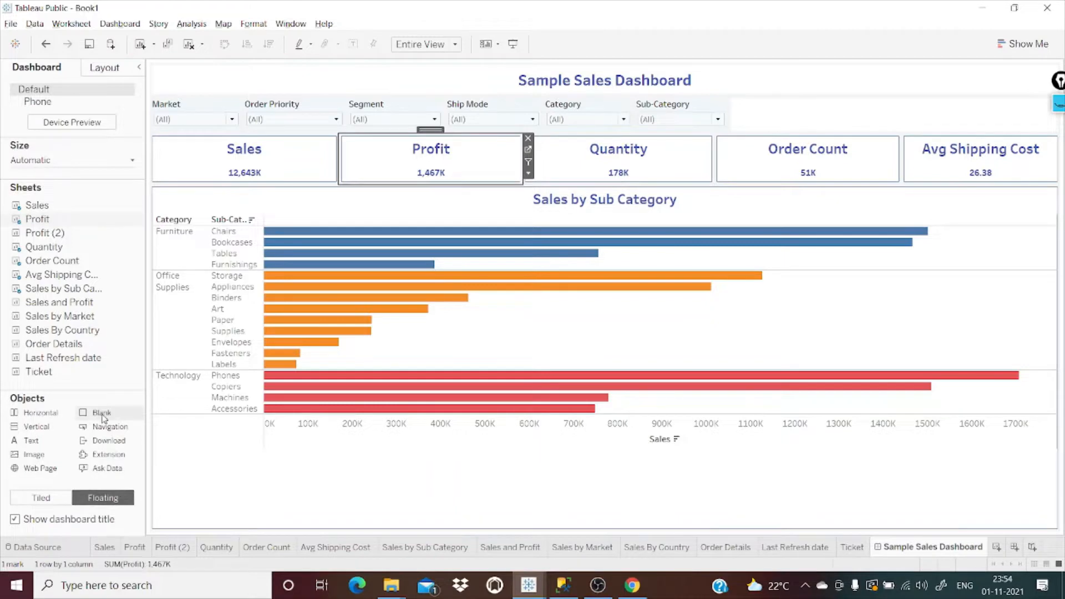
{"action": "left_click_drag", "start_coordinate": [101, 417], "coordinate": [243, 135]}
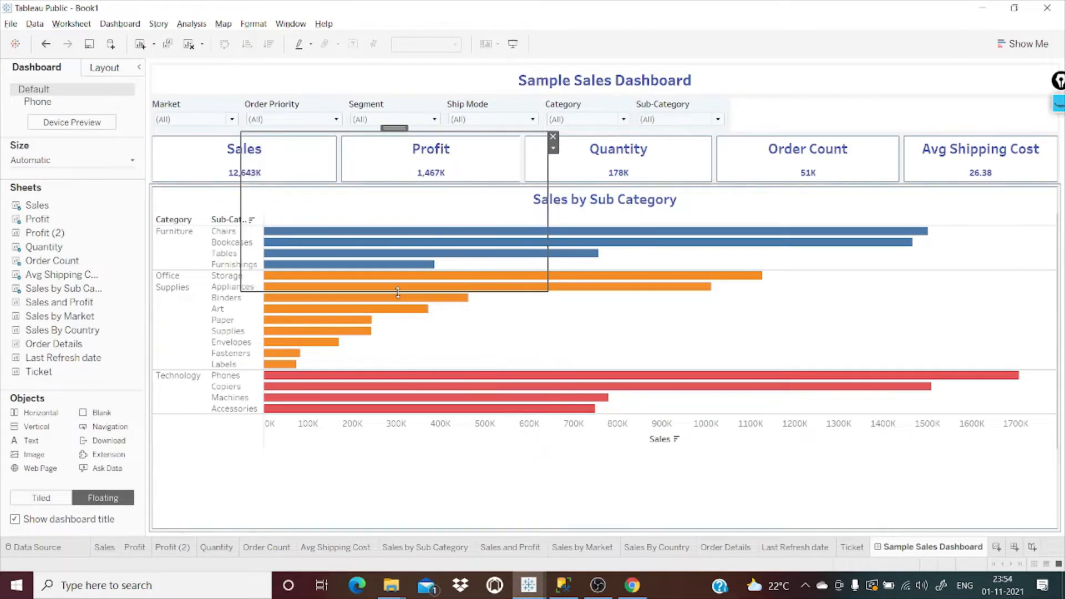
{"action": "left_click_drag", "start_coordinate": [409, 291], "coordinate": [400, 190]}
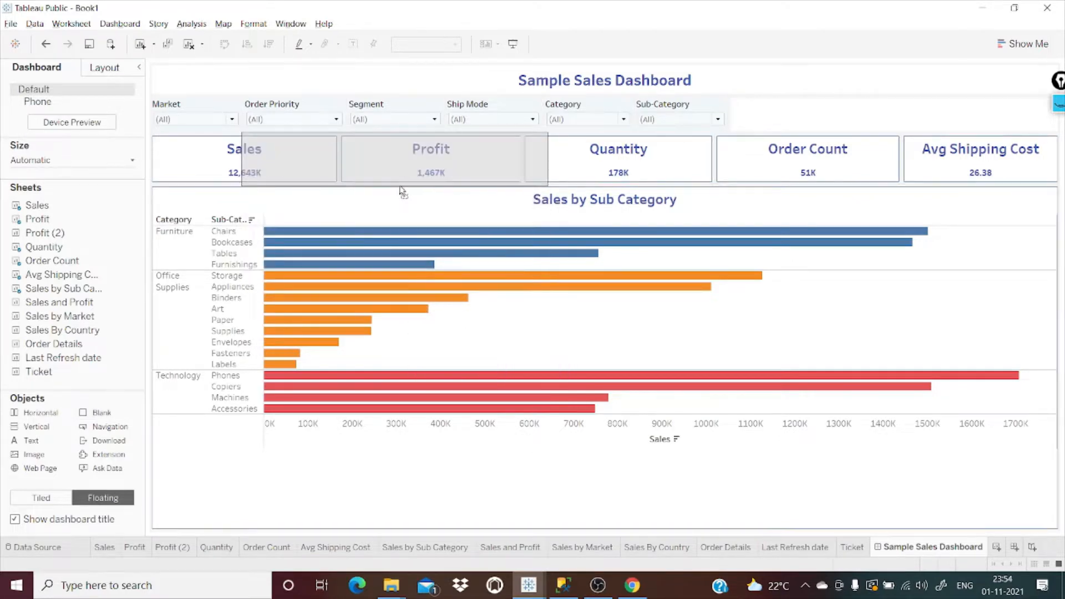
{"action": "left_click_drag", "start_coordinate": [240, 157], "coordinate": [149, 157]}
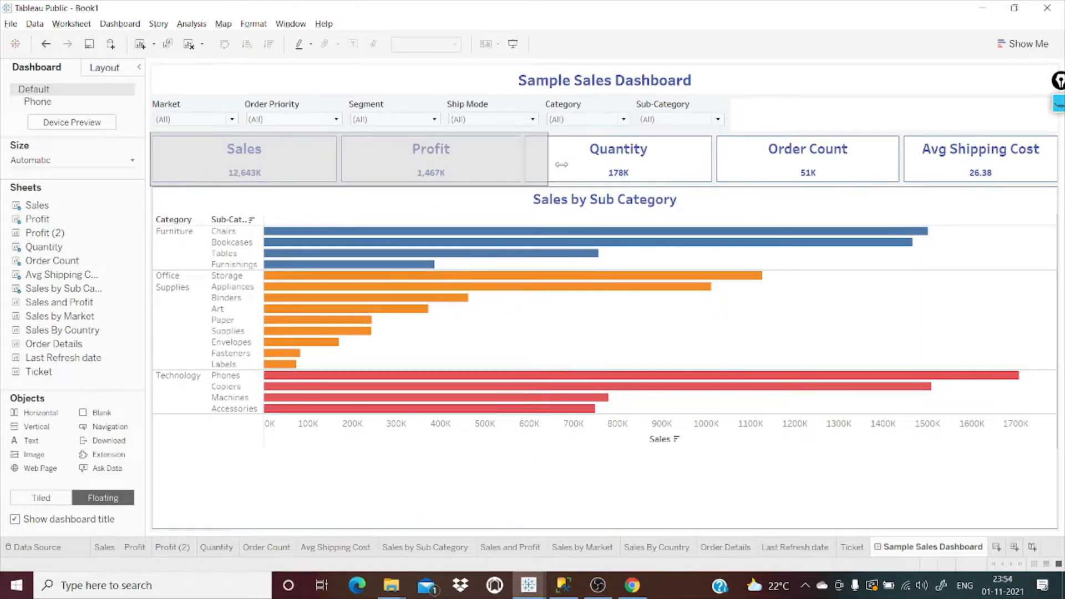
{"action": "left_click_drag", "start_coordinate": [547, 165], "coordinate": [1058, 178]}
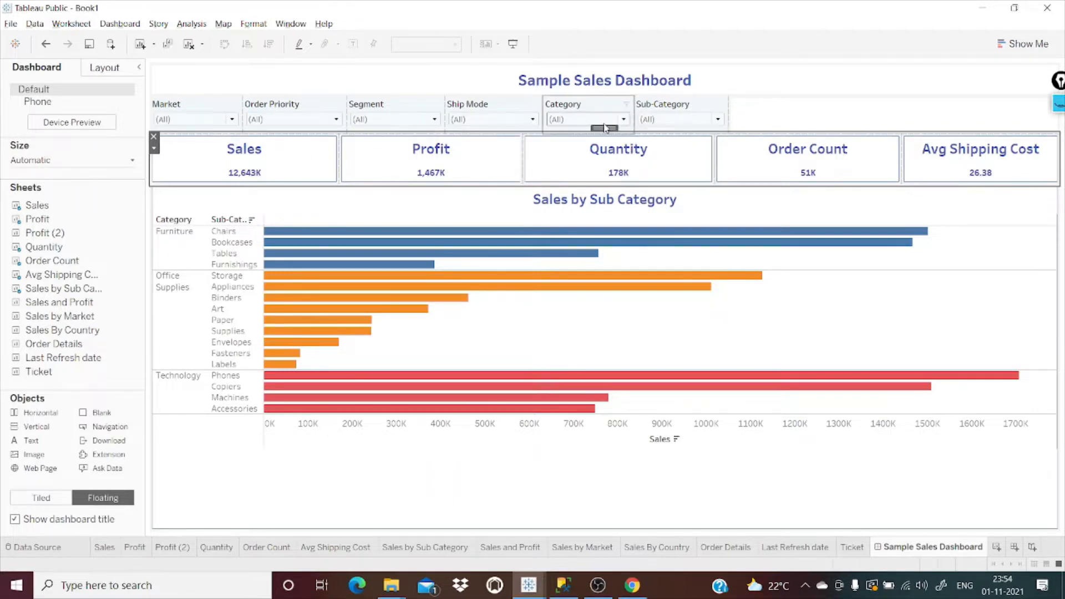
Step: Move the floating blank down and back over the KPI row, then adjust its edges so it fully covers the Avg Shipping Cost tile
{"action": "left_click_drag", "start_coordinate": [603, 127], "coordinate": [561, 167]}
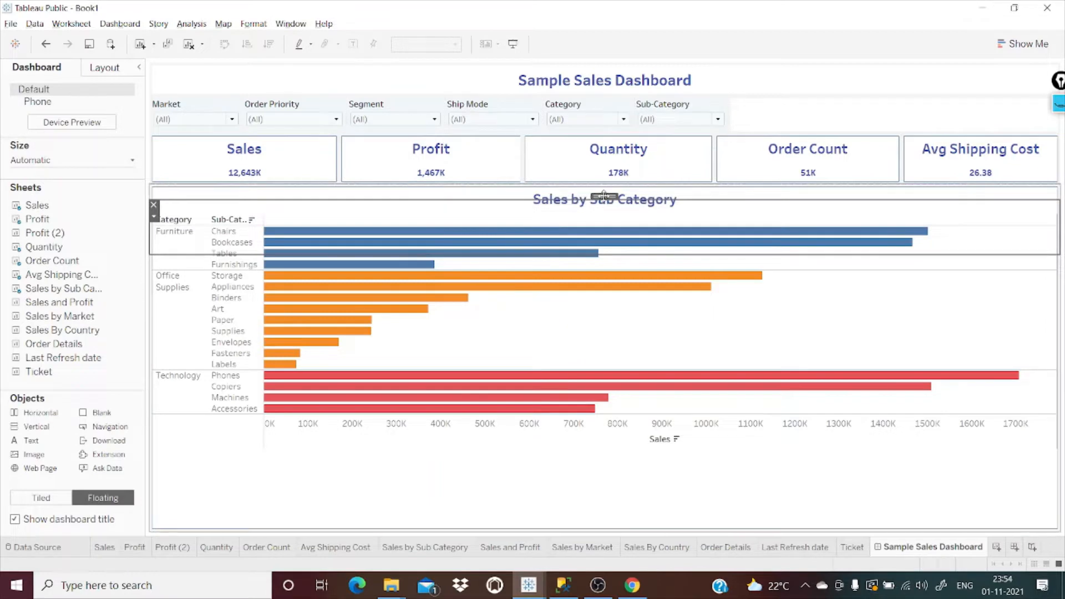
{"action": "left_click_drag", "start_coordinate": [604, 196], "coordinate": [540, 183]}
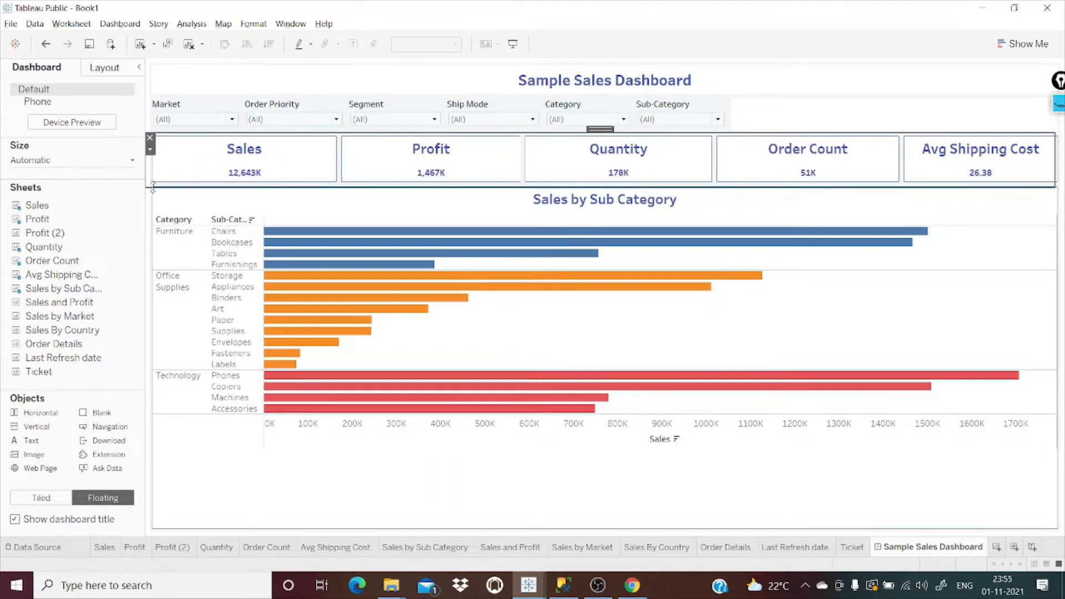
{"action": "left_click_drag", "start_coordinate": [291, 185], "coordinate": [293, 185]}
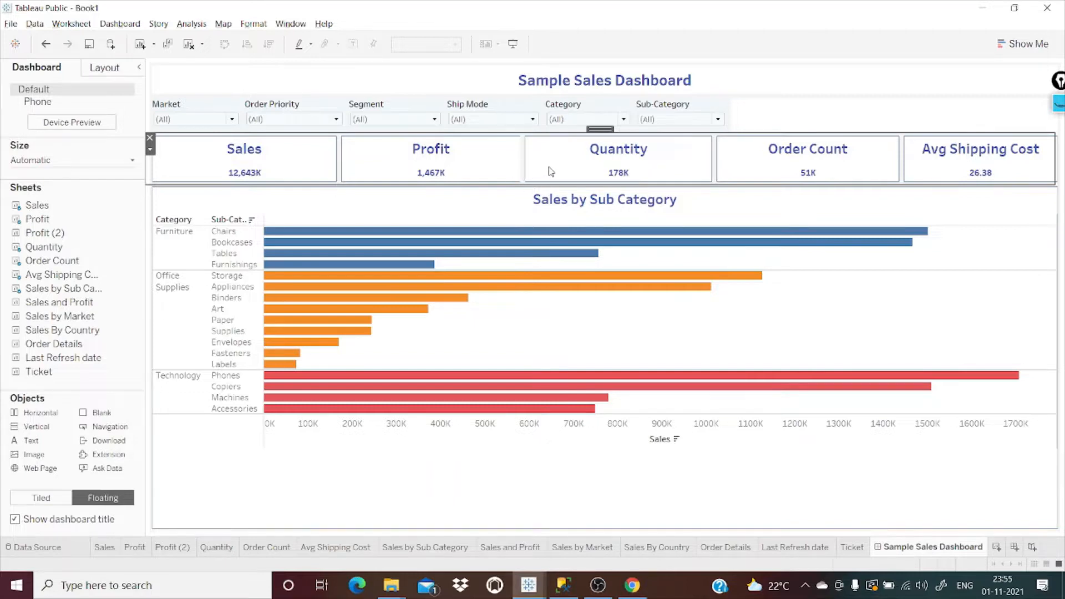
{"action": "left_click", "coordinate": [737, 81]}
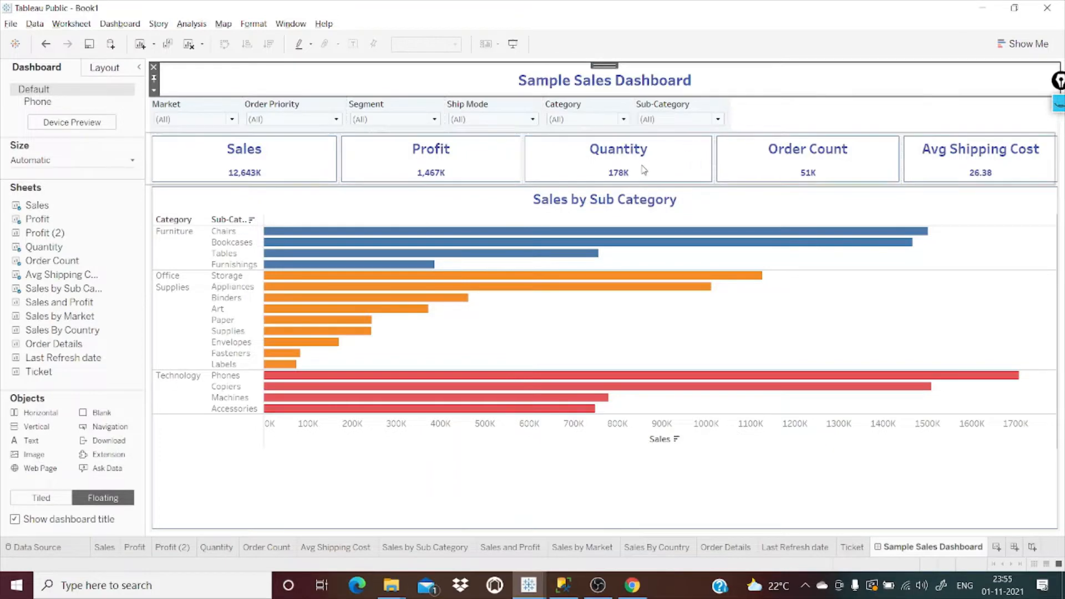
{"action": "left_click", "coordinate": [1029, 169]}
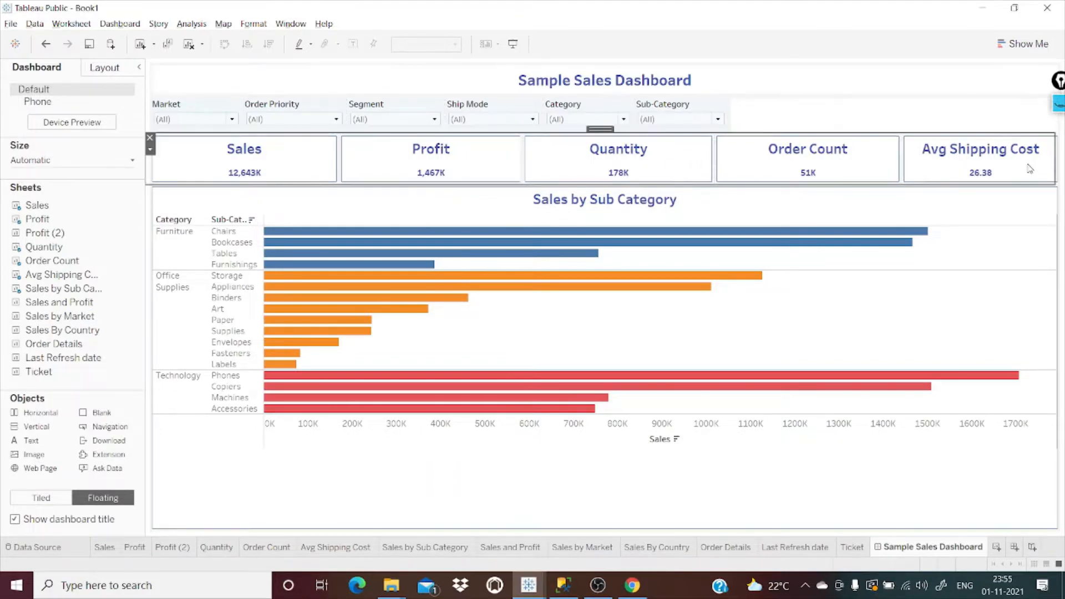
{"action": "left_click_drag", "start_coordinate": [1053, 153], "coordinate": [1061, 160]}
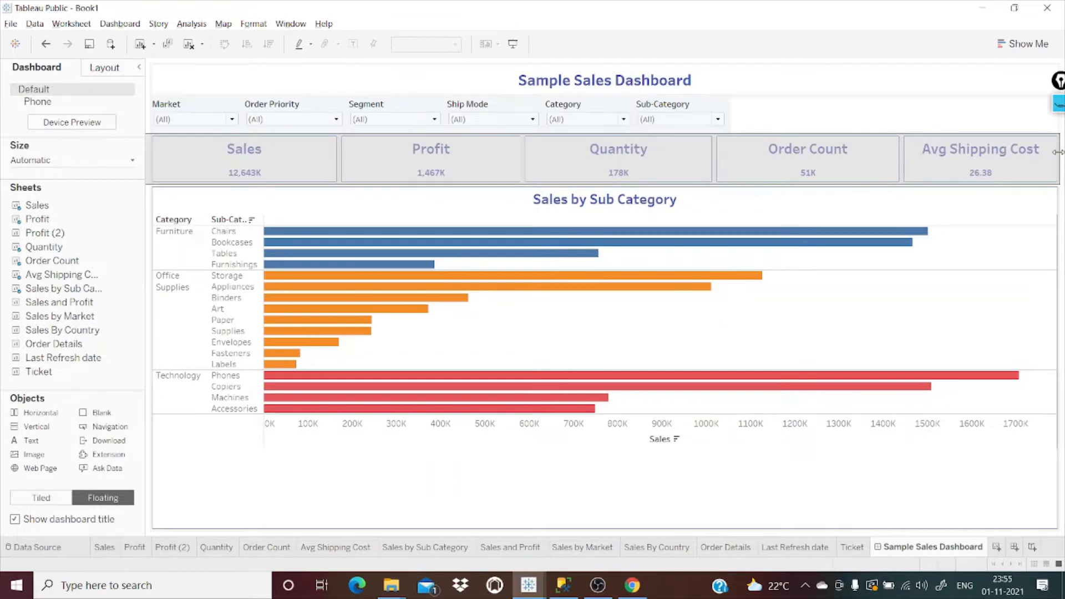
{"action": "left_click_drag", "start_coordinate": [720, 157], "coordinate": [719, 157]}
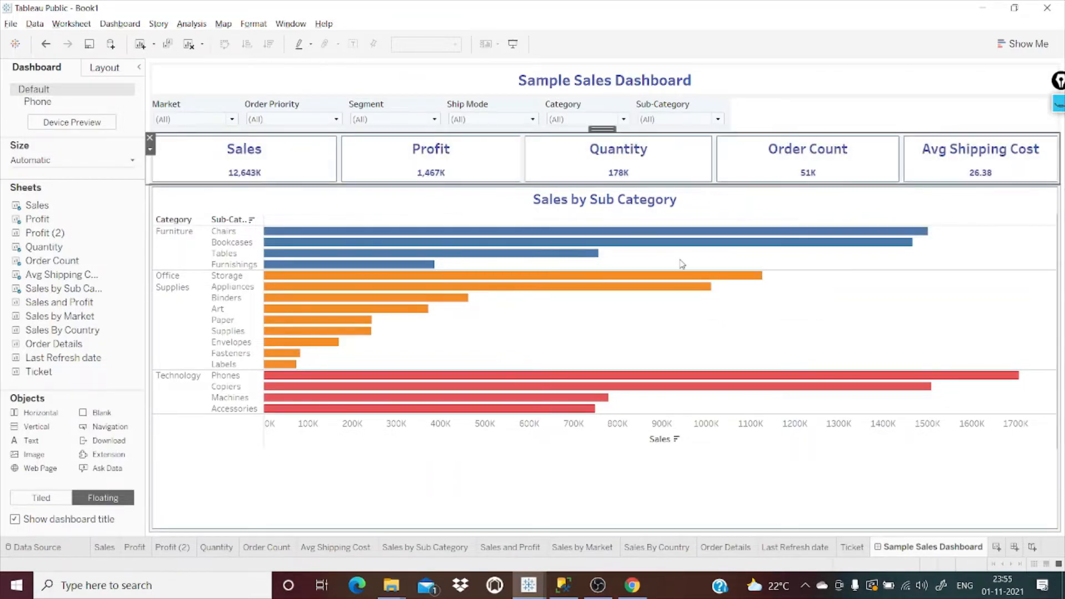
{"action": "left_click", "coordinate": [727, 83]}
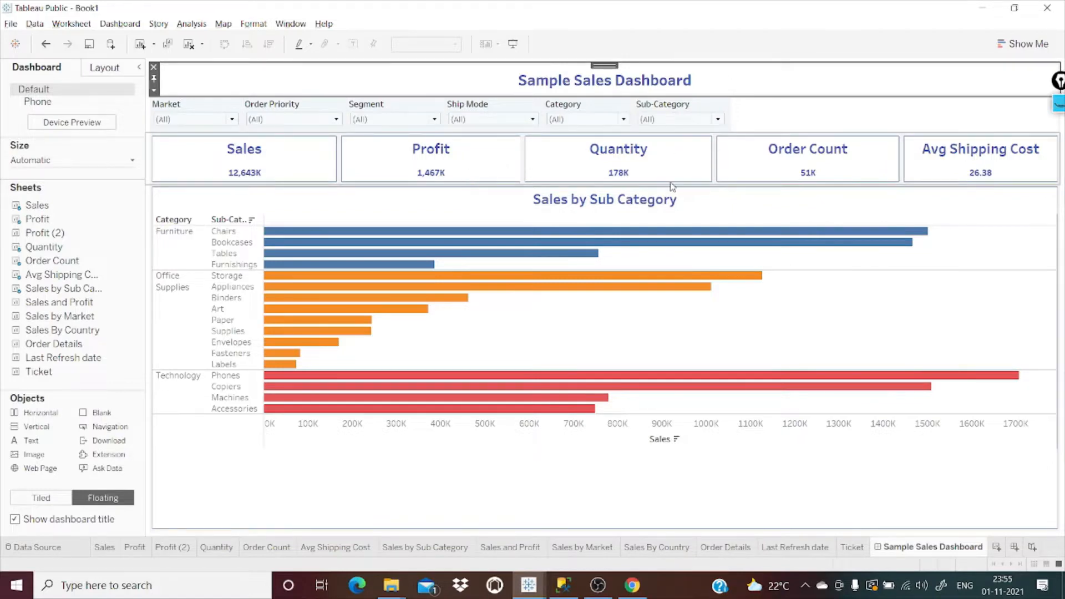
Step: Switch new objects to tiled placement and add the Sales and Profit sheet beside the Sales by Sub Category chart
{"action": "mouse_move", "coordinate": [85, 285]}
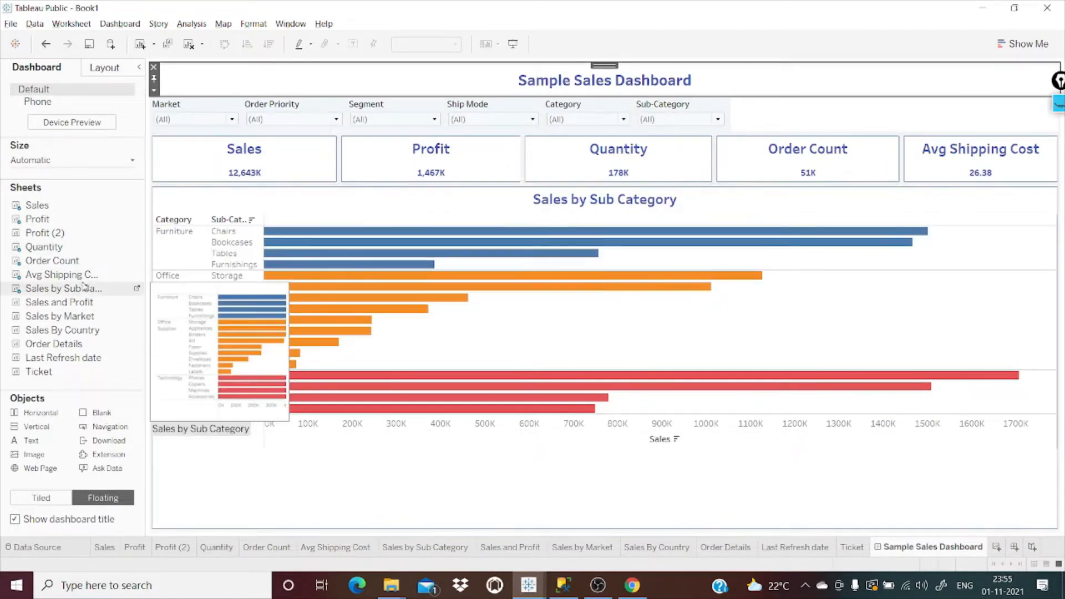
{"action": "mouse_move", "coordinate": [48, 306]}
{"action": "left_click_drag", "start_coordinate": [44, 309], "coordinate": [36, 338]}
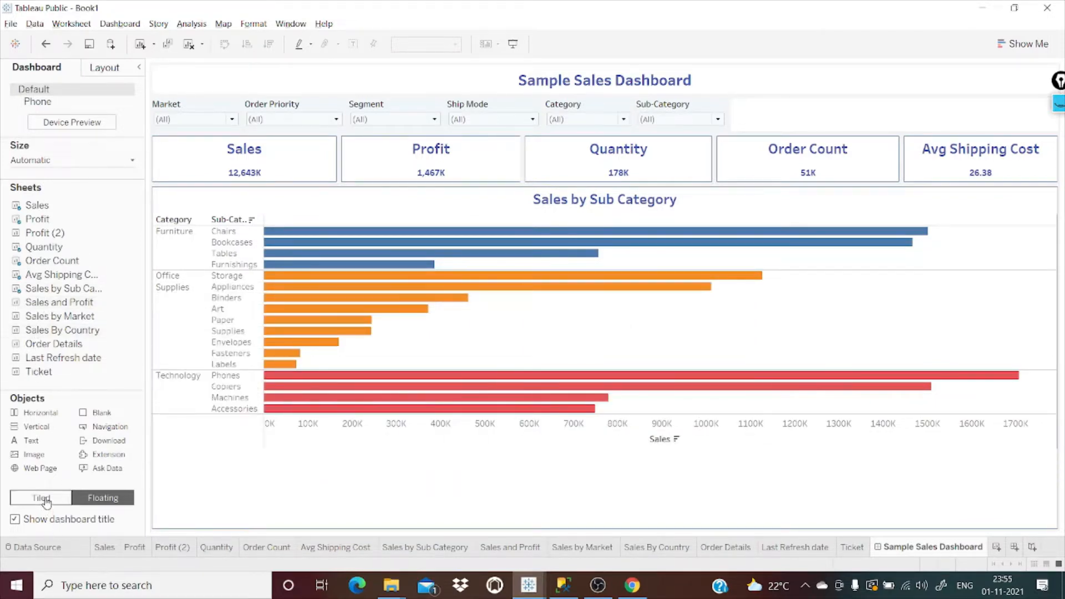
{"action": "left_click", "coordinate": [42, 498]}
{"action": "mouse_move", "coordinate": [50, 307]}
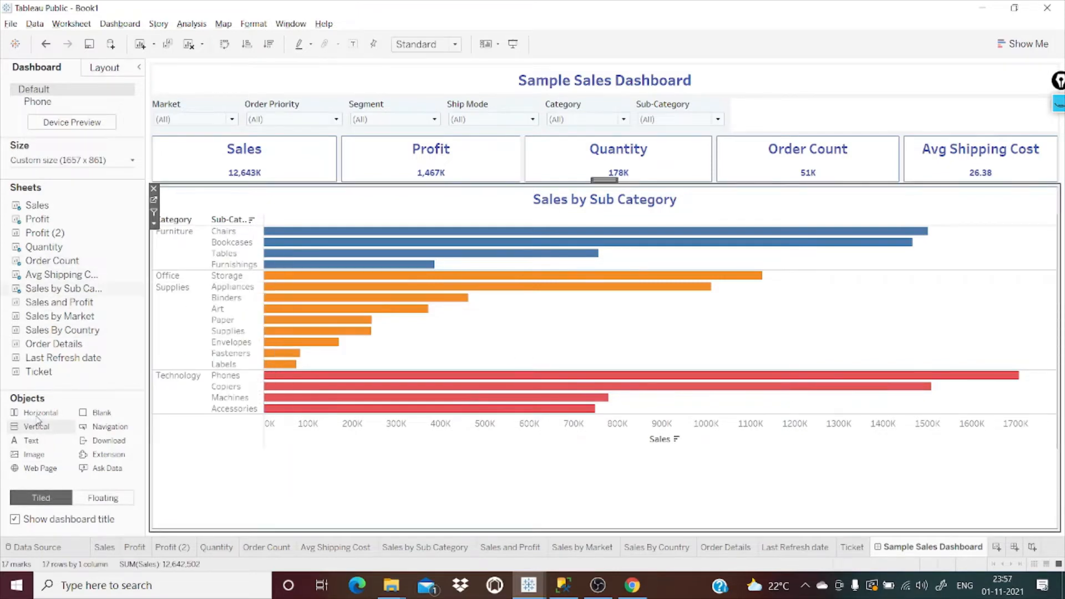
{"action": "left_click_drag", "start_coordinate": [24, 306], "coordinate": [759, 325]}
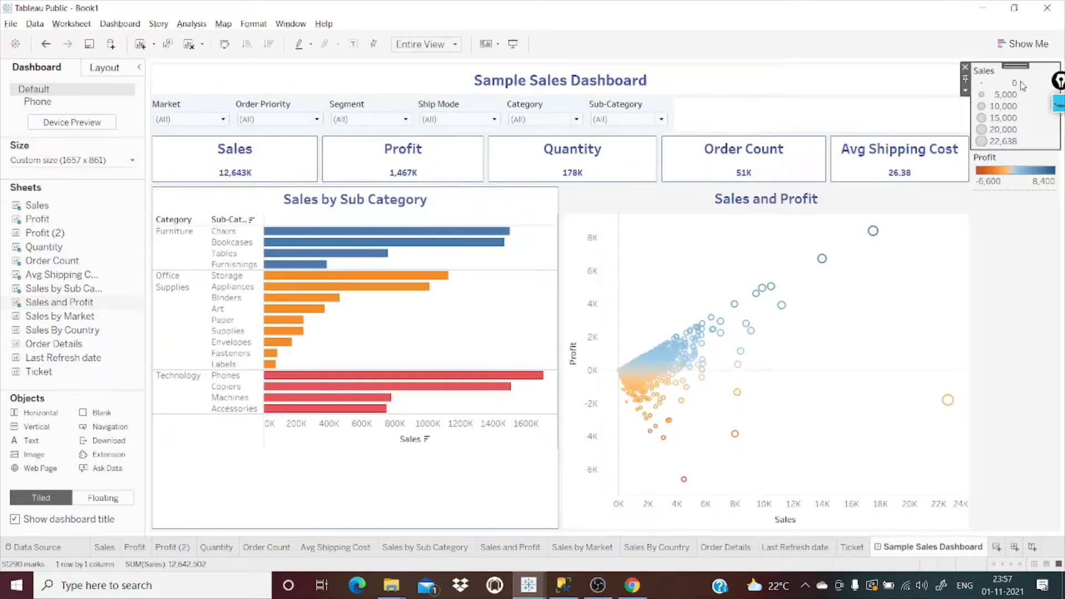
Step: Remove the Sales size legend and the Profit color legend added with the Sales and Profit sheet
{"action": "key", "text": "Delete"}
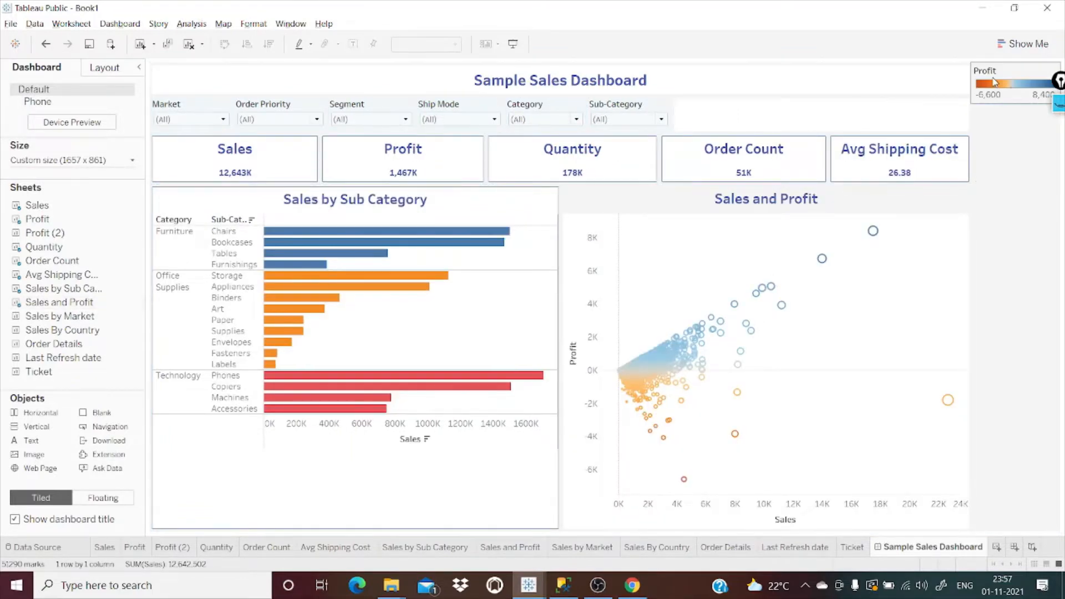
{"action": "left_click", "coordinate": [989, 74]}
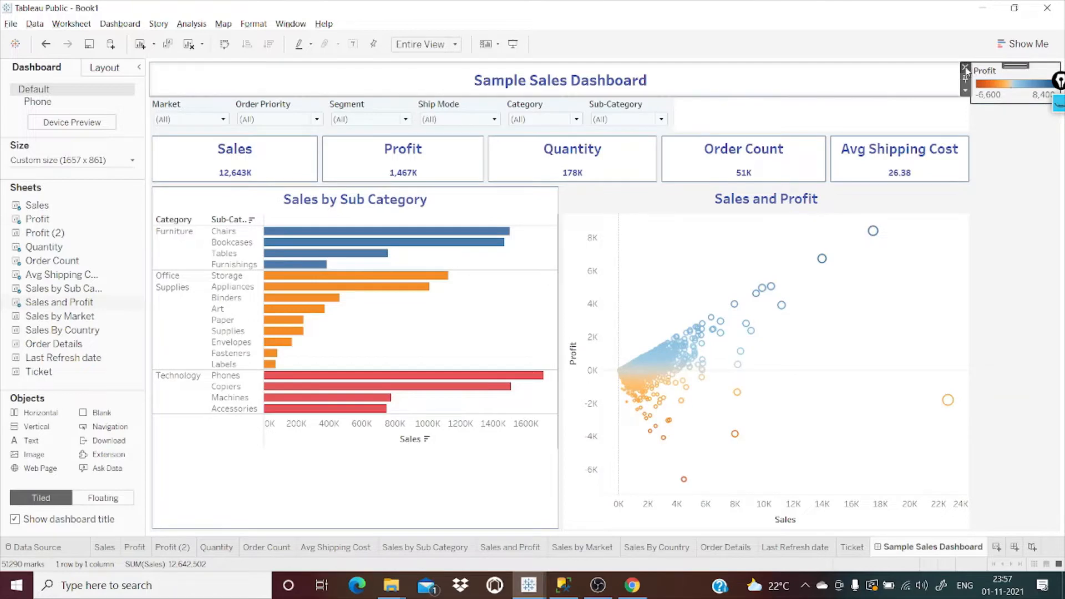
{"action": "key", "text": "Delete"}
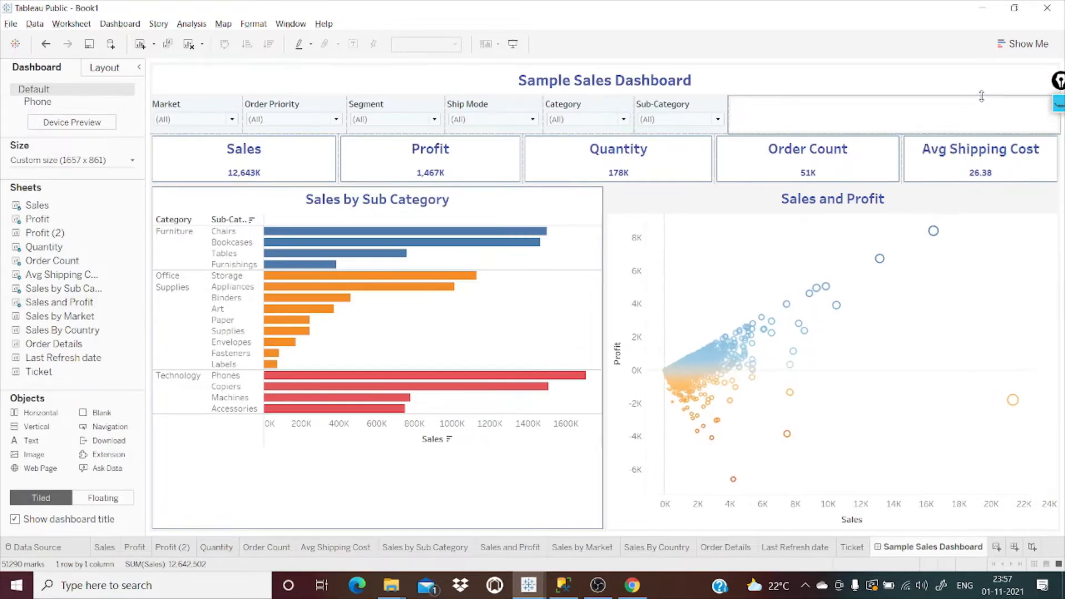
Step: Place Sales by Market without its legends below Sales by Sub Category, and Sales By Country below Sales and Profit
{"action": "left_click_drag", "start_coordinate": [38, 315], "coordinate": [413, 411]}
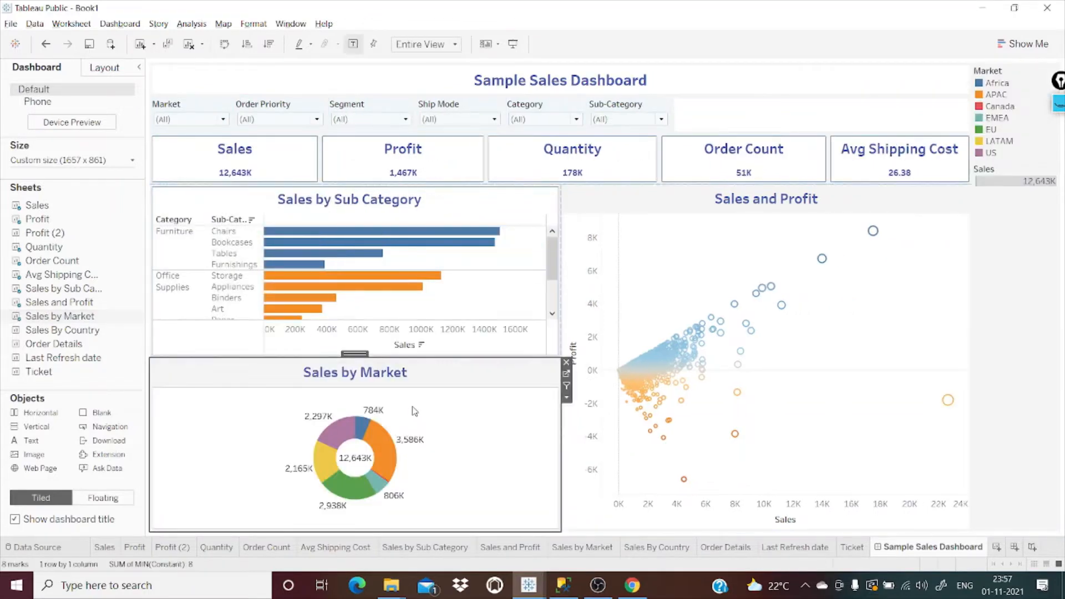
{"action": "left_click", "coordinate": [1031, 68]}
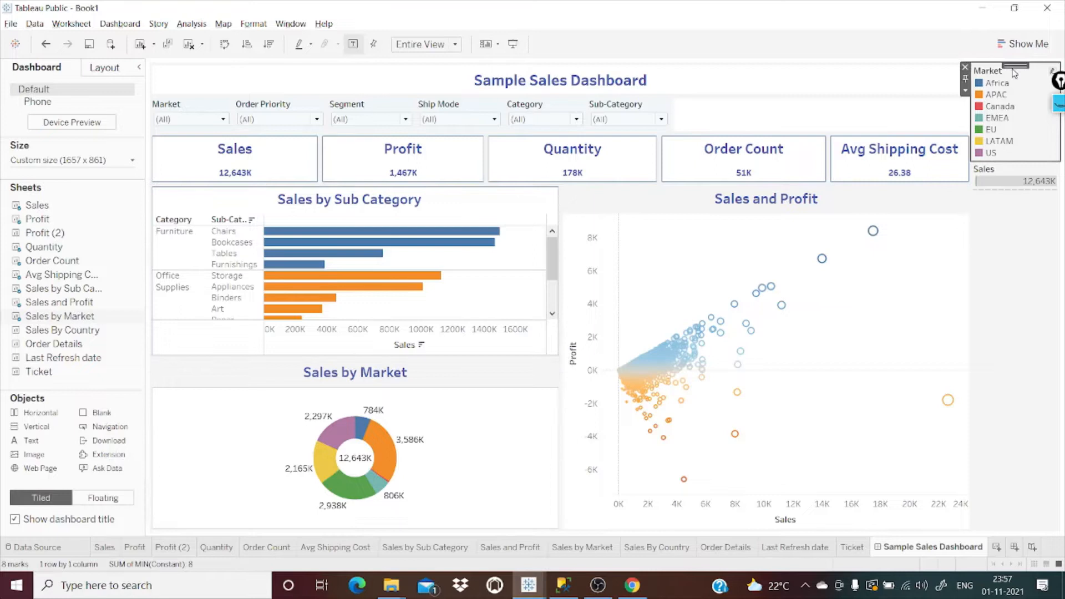
{"action": "left_click", "coordinate": [966, 67]}
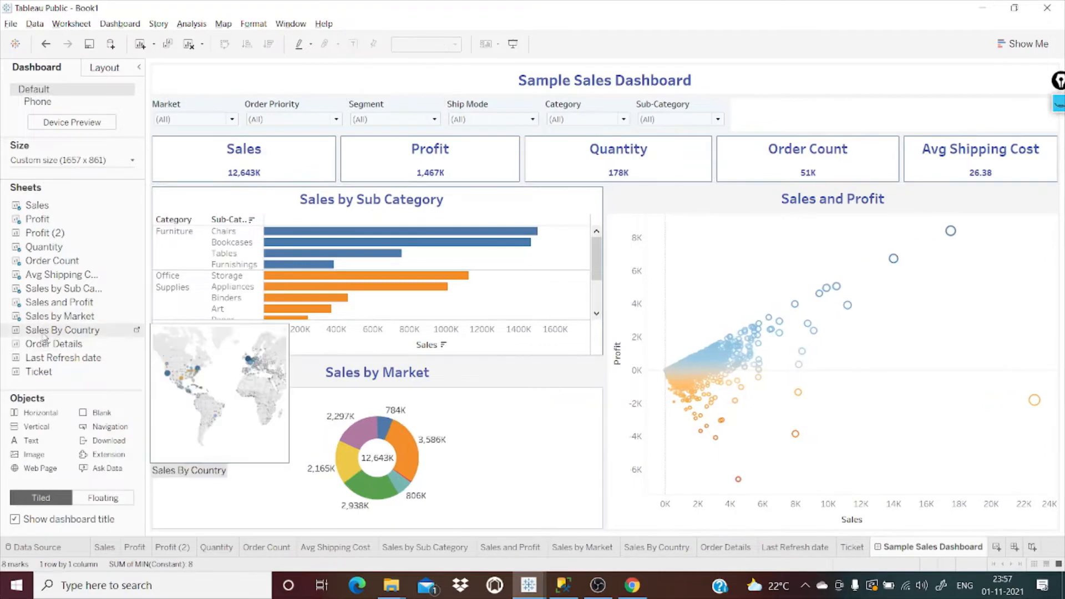
{"action": "left_click_drag", "start_coordinate": [44, 333], "coordinate": [881, 402]}
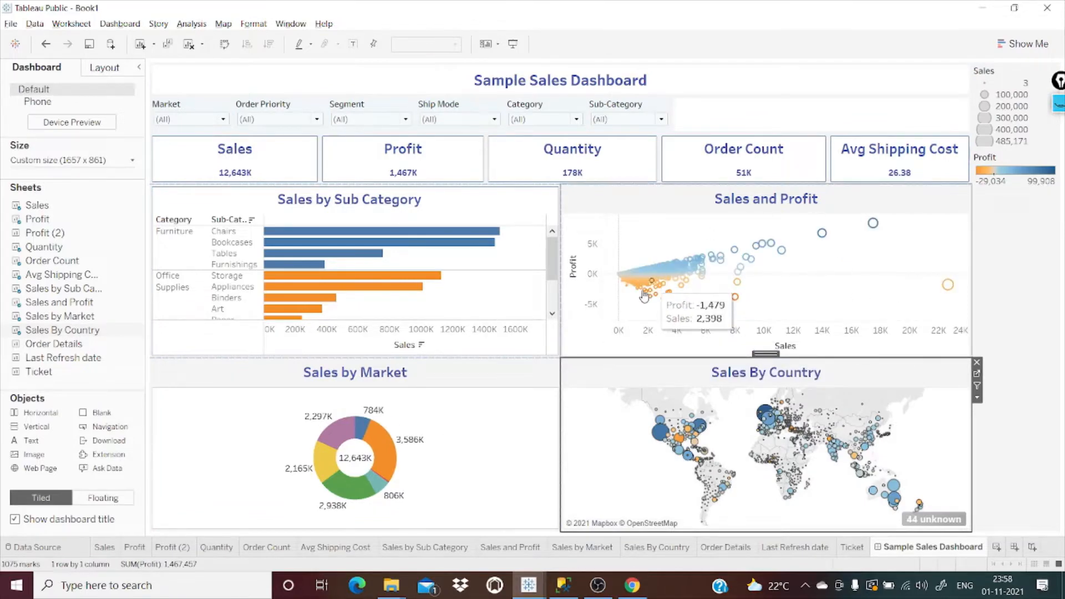
Step: Set the background of the Sales and Profit chart to white in its layout settings
{"action": "left_click", "coordinate": [674, 214]}
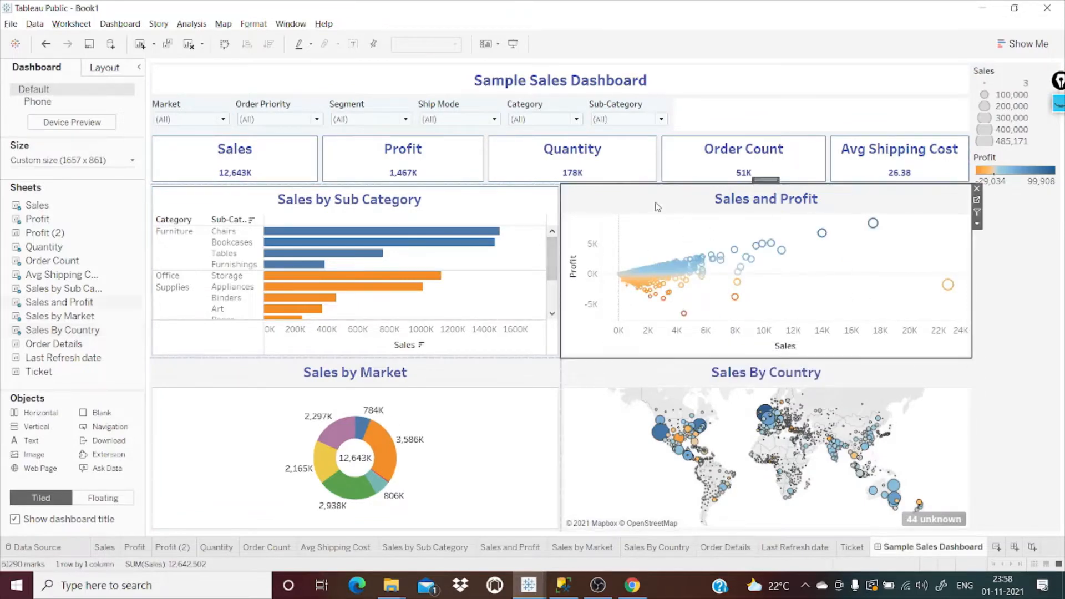
{"action": "left_click", "coordinate": [103, 68]}
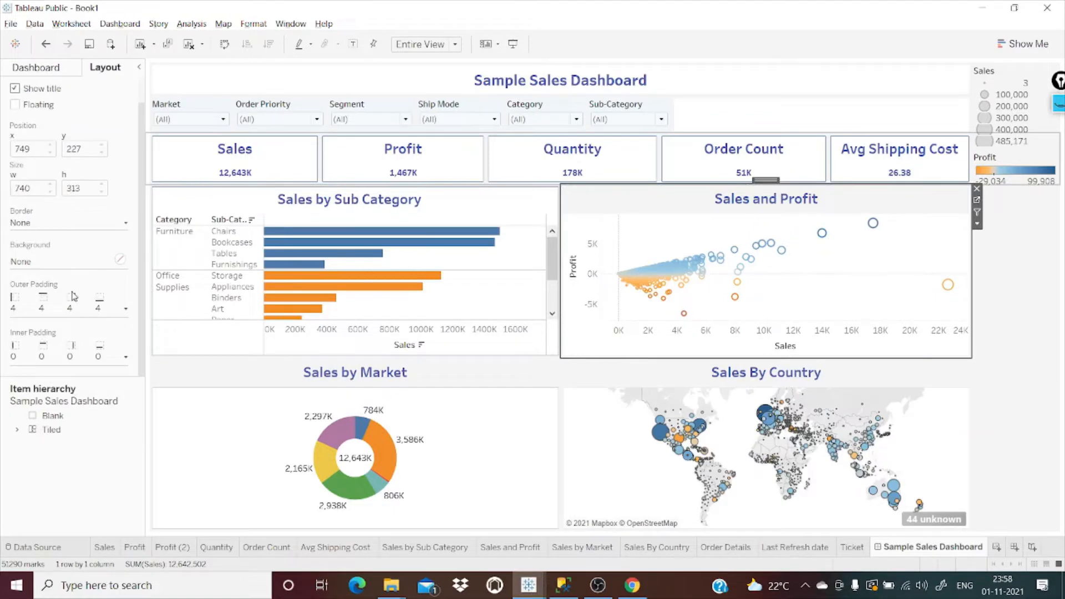
{"action": "left_click", "coordinate": [74, 260]}
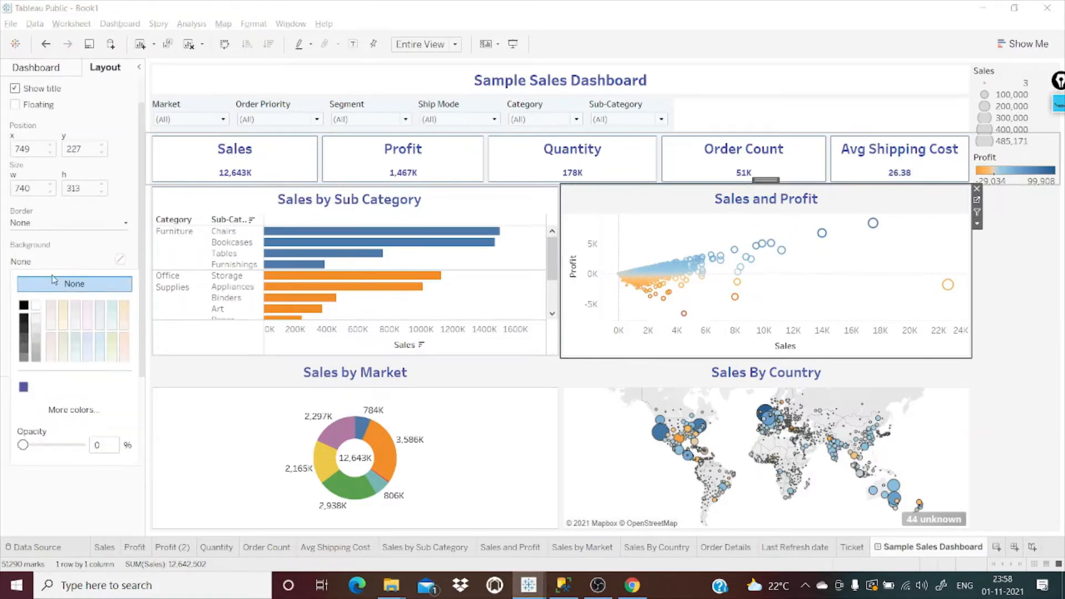
{"action": "left_click", "coordinate": [36, 306]}
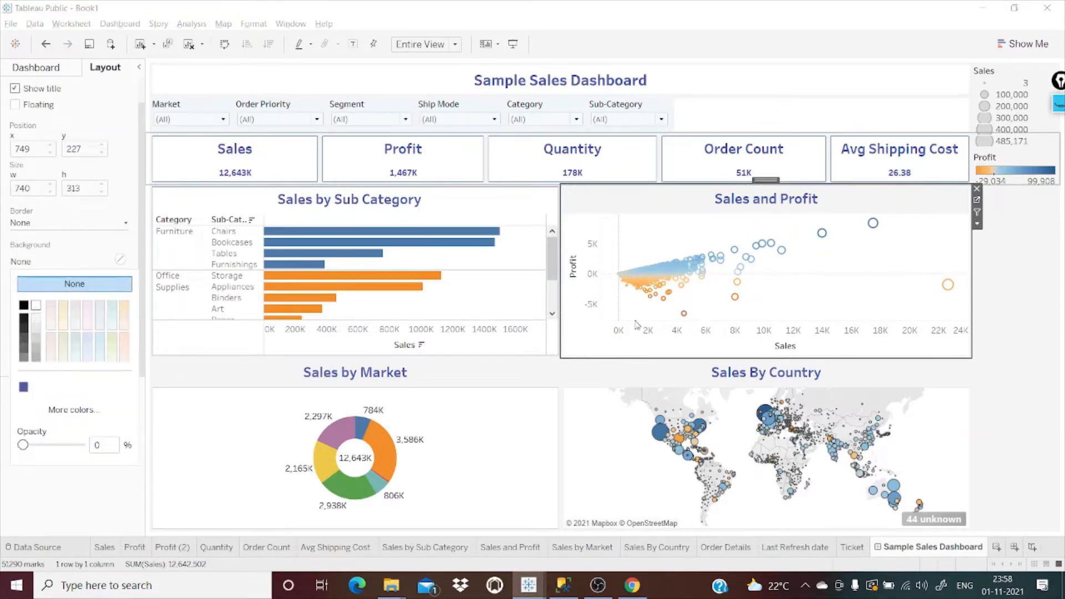
Step: Give the Sales By Country map and the Sales by Market chart a white background
{"action": "left_click", "coordinate": [597, 378]}
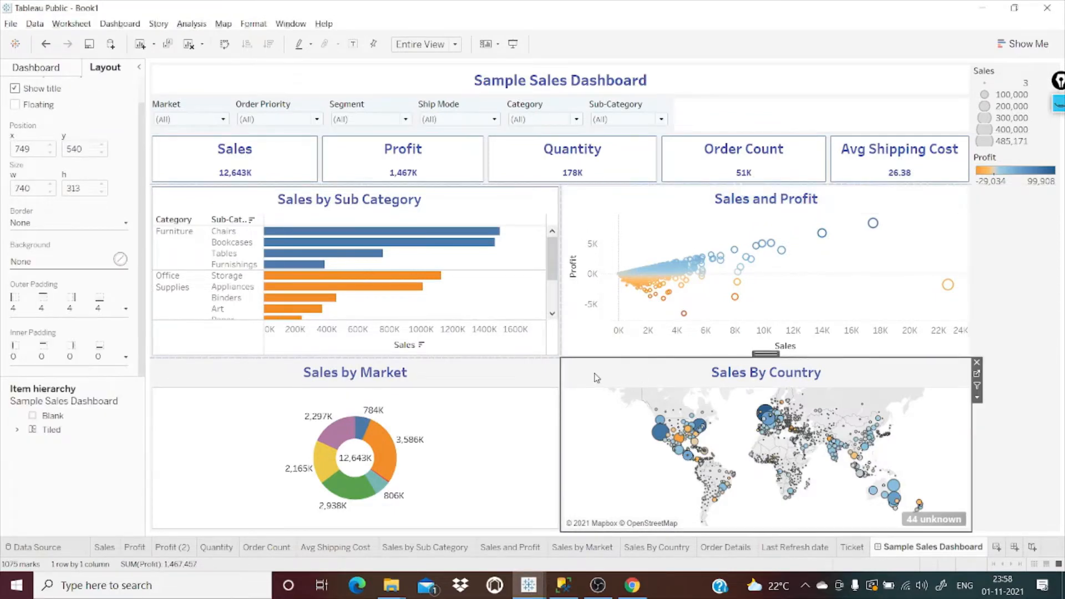
{"action": "left_click", "coordinate": [54, 264]}
{"action": "left_click", "coordinate": [35, 306]}
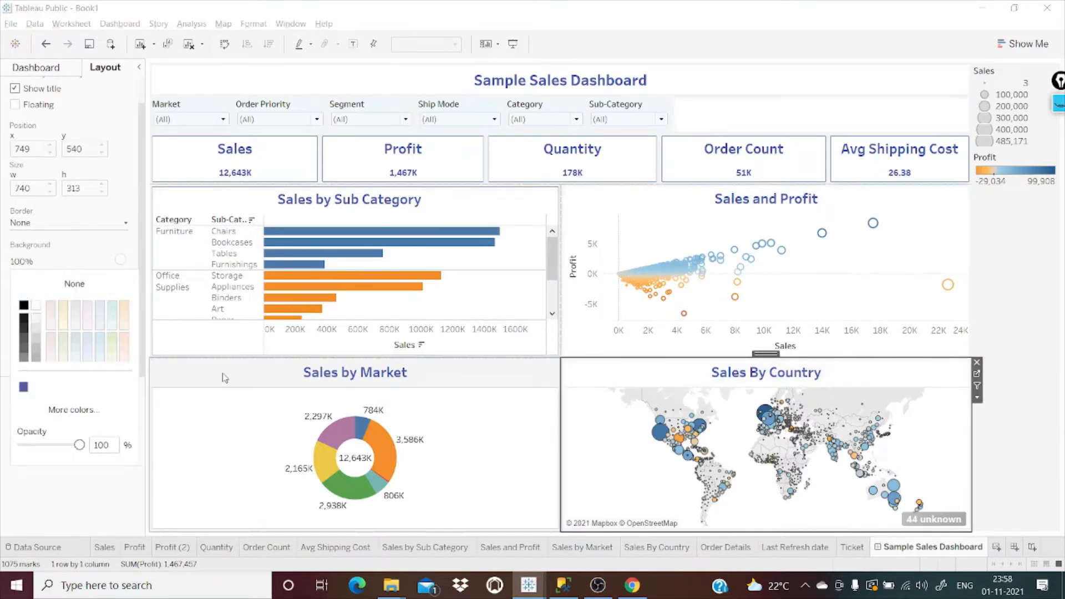
{"action": "left_click", "coordinate": [223, 375]}
{"action": "left_click", "coordinate": [54, 264]}
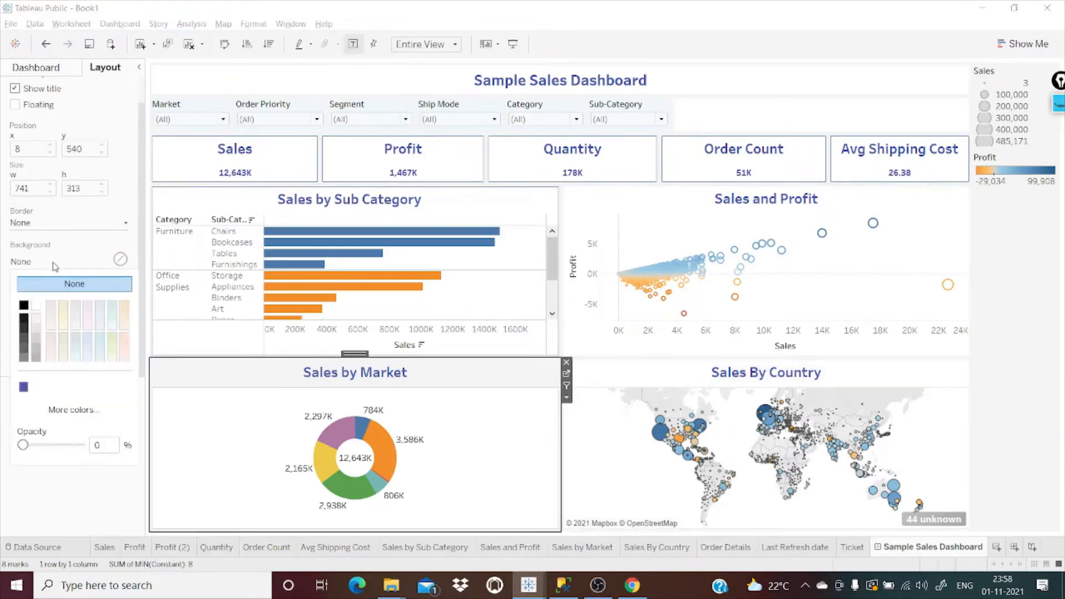
{"action": "left_click", "coordinate": [36, 306]}
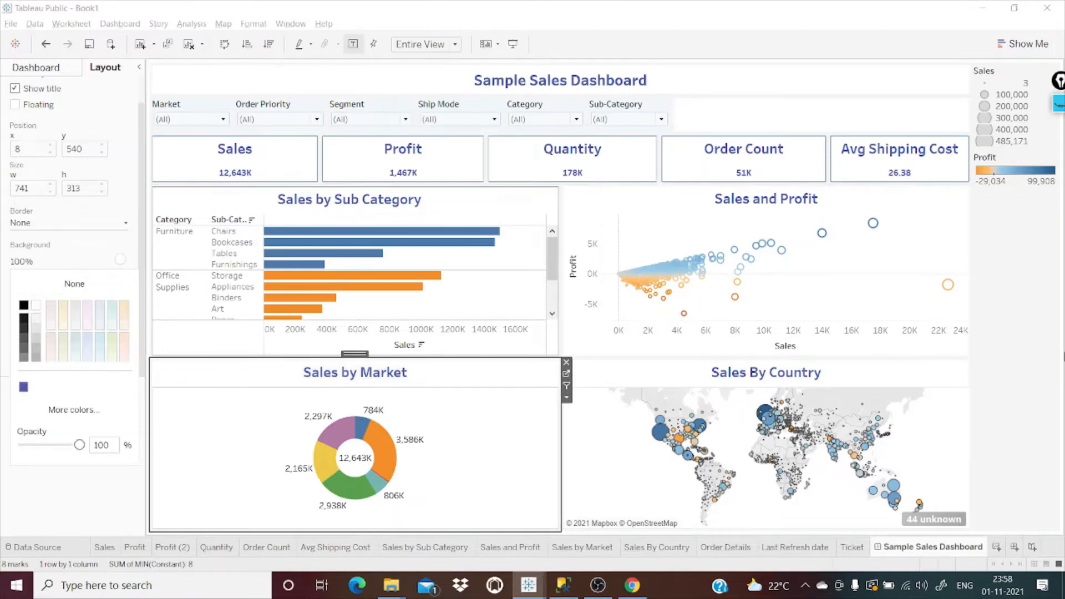
{"action": "left_click", "coordinate": [1024, 342]}
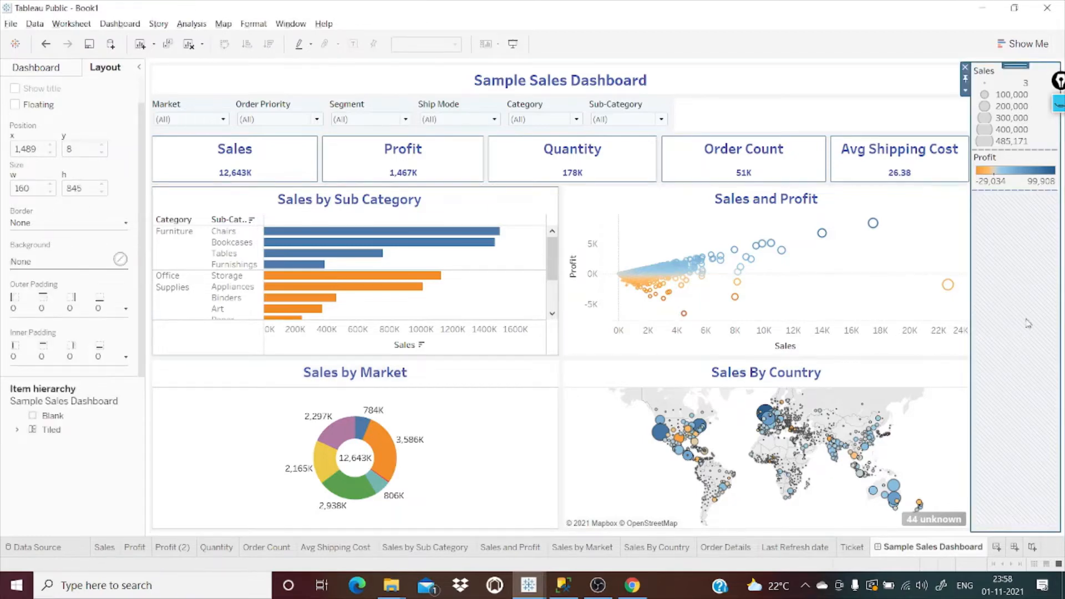
{"action": "left_click", "coordinate": [965, 67]}
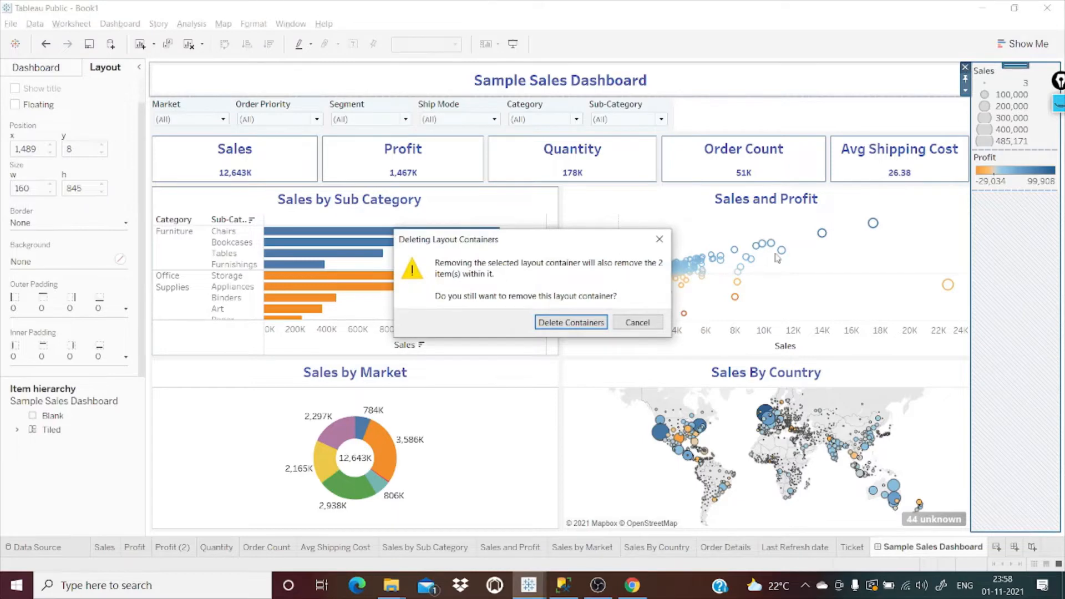
{"action": "left_click", "coordinate": [638, 322]}
Step: Remove the Sales size legend and the Profit color legend beside the charts from the dashboard
{"action": "left_click", "coordinate": [1008, 168]}
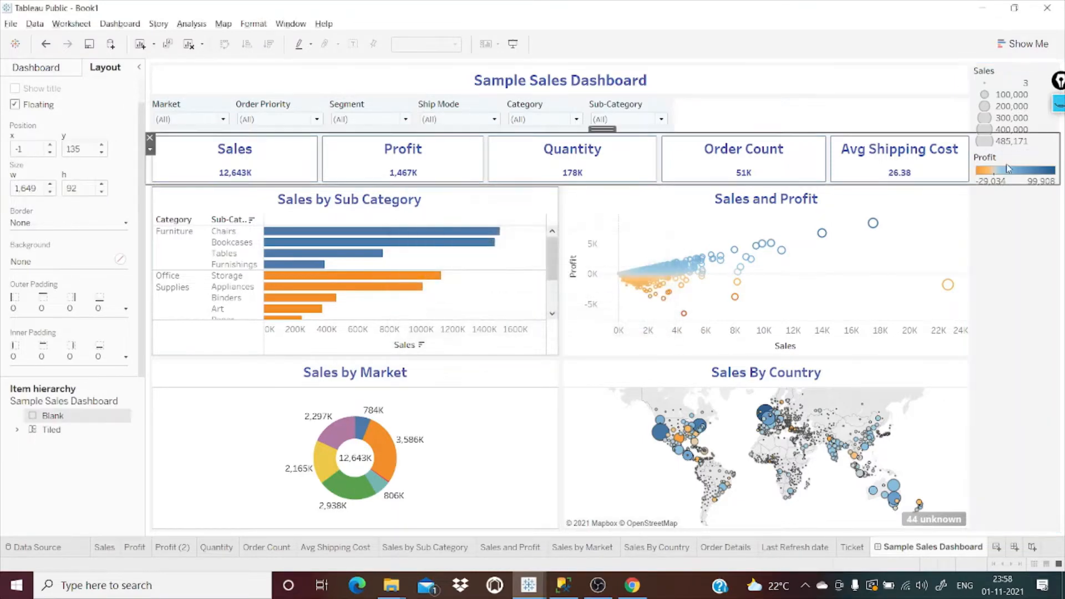
{"action": "left_click", "coordinate": [984, 89]}
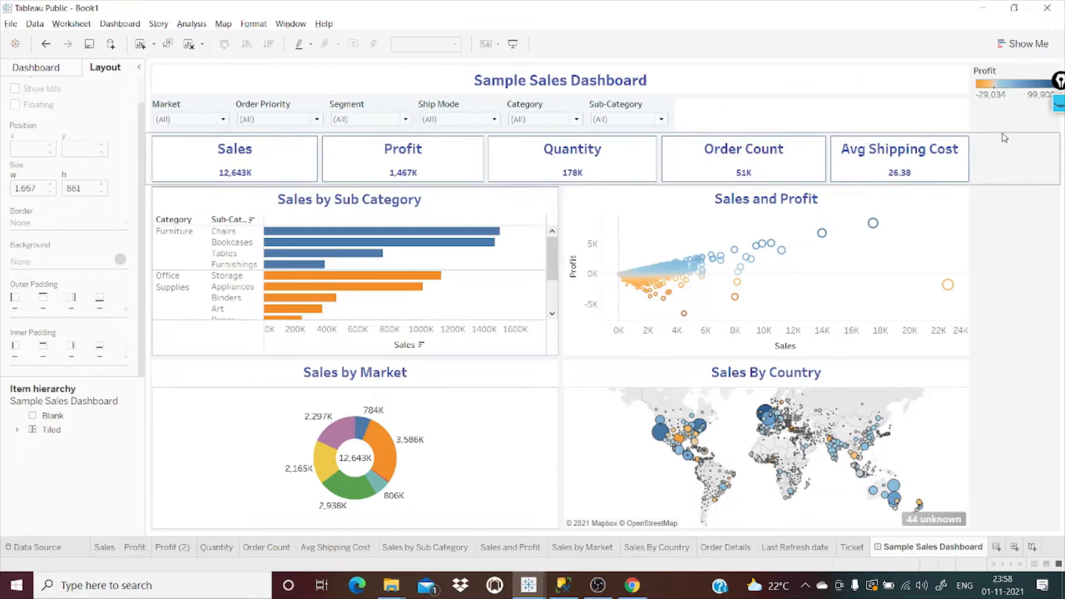
{"action": "left_click", "coordinate": [997, 86]}
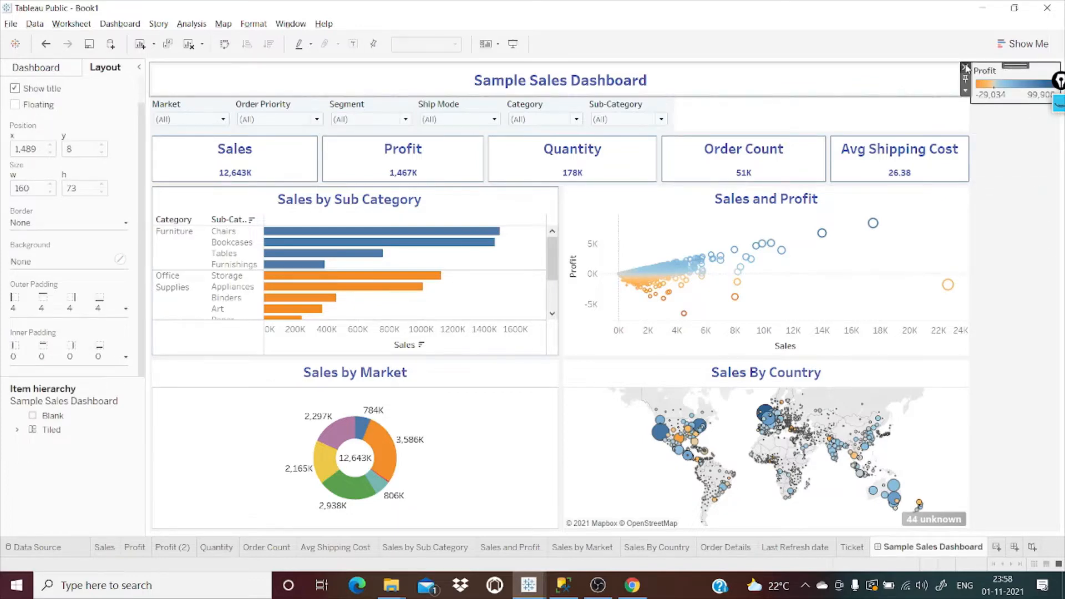
{"action": "key", "text": "Delete"}
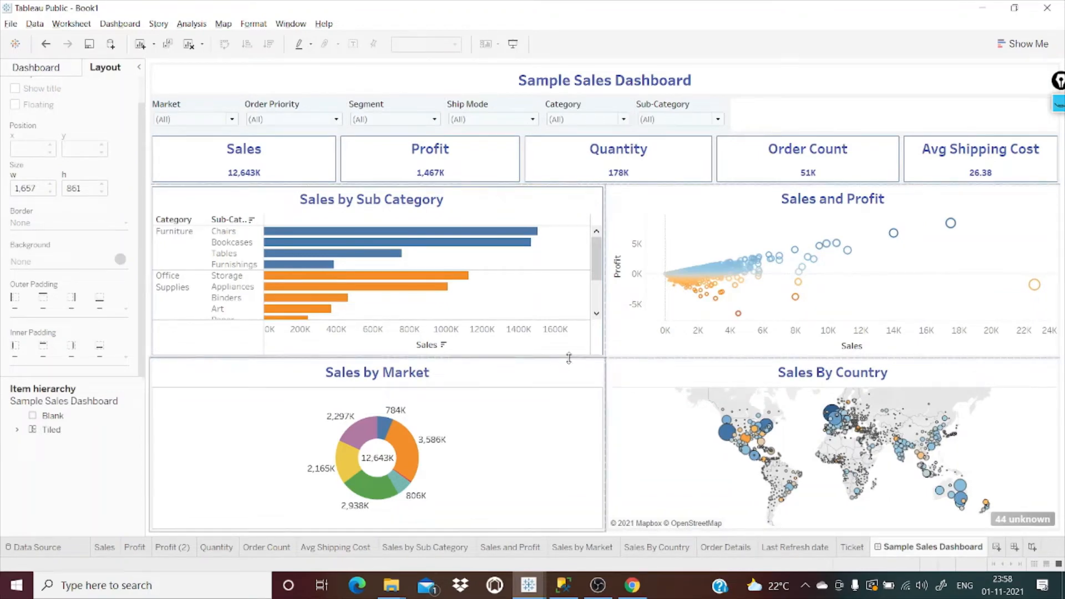
Step: Shorten the Sales by Sub Category and Sales and Profit charts by raising their lower edges
{"action": "left_click_drag", "start_coordinate": [568, 359], "coordinate": [571, 341]}
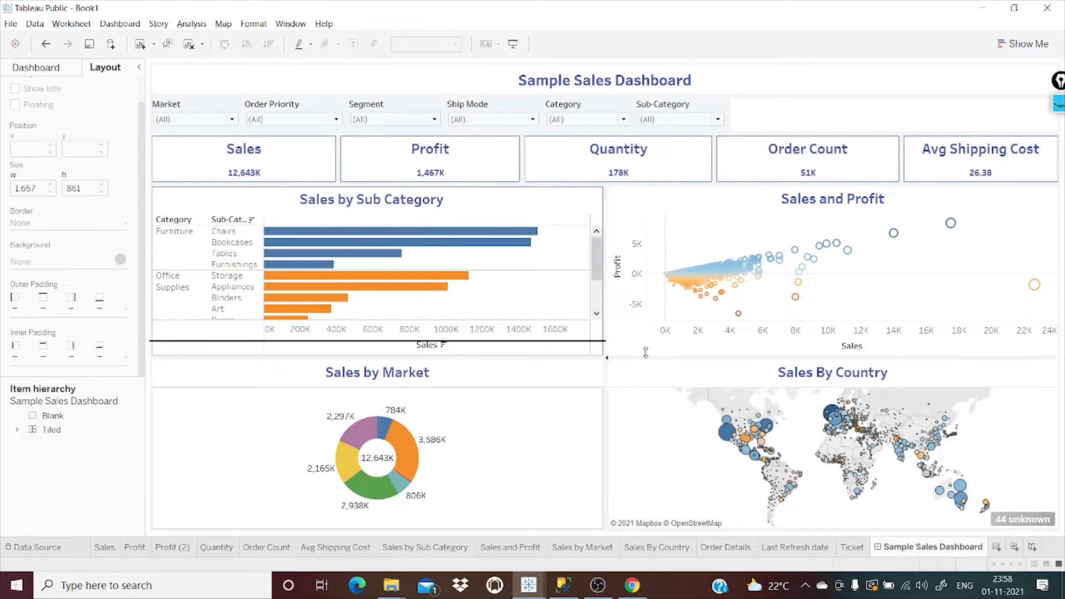
{"action": "left_click_drag", "start_coordinate": [646, 352], "coordinate": [659, 348]}
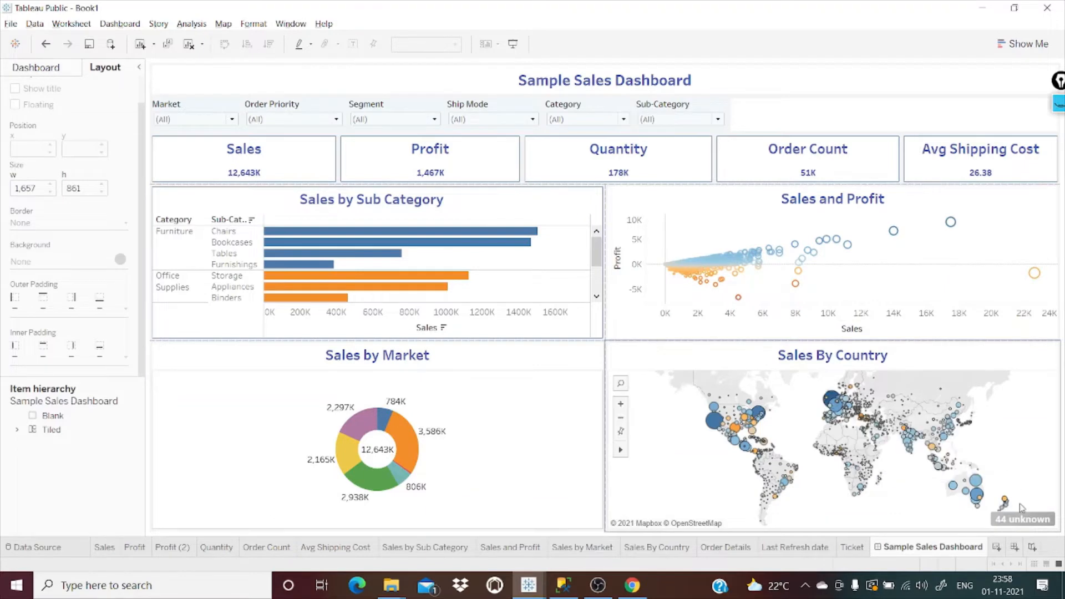
Step: Hide the unknown-locations indicator on the Sales By Country map
{"action": "right_click", "coordinate": [1023, 522]}
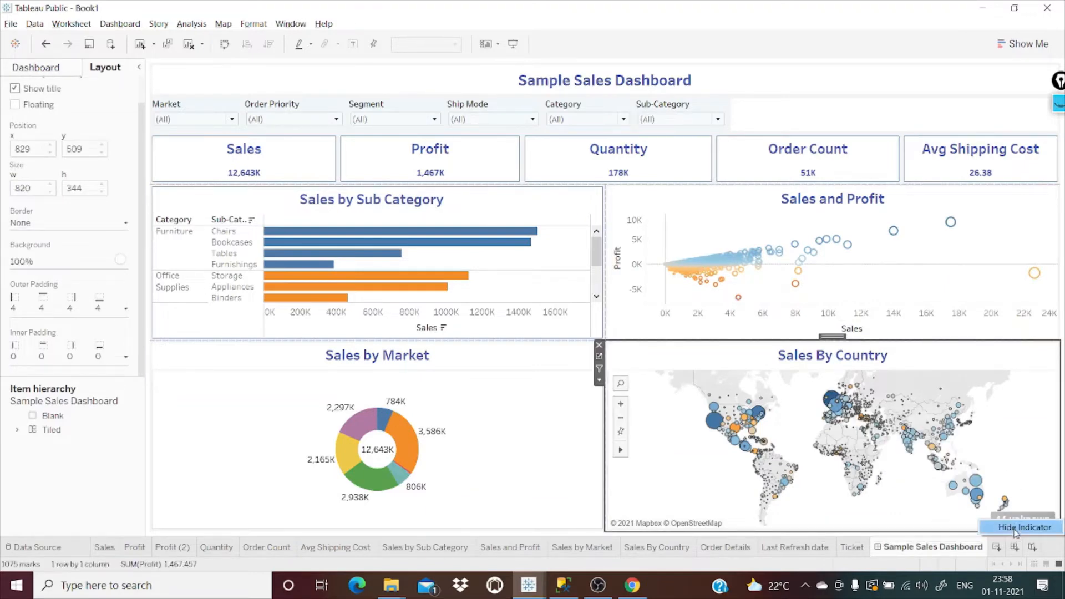
{"action": "left_click", "coordinate": [1023, 526]}
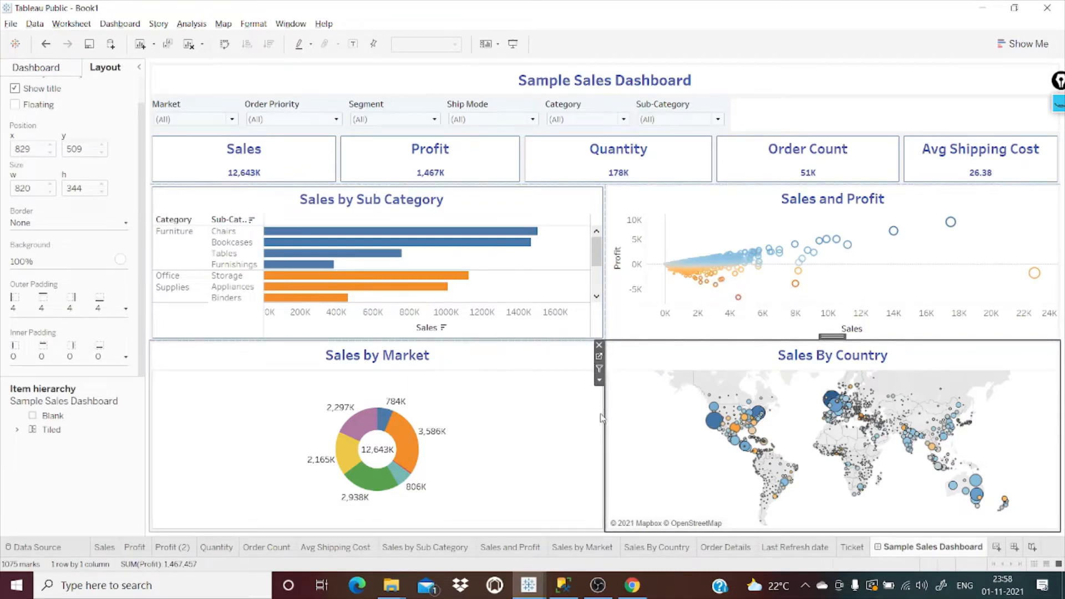
Step: Lower the bottom edges of Sales and Profit and Sales by Sub Category so both charts end at the same height
{"action": "left_click_drag", "start_coordinate": [673, 341], "coordinate": [673, 354]}
{"action": "left_click_drag", "start_coordinate": [551, 339], "coordinate": [551, 336]}
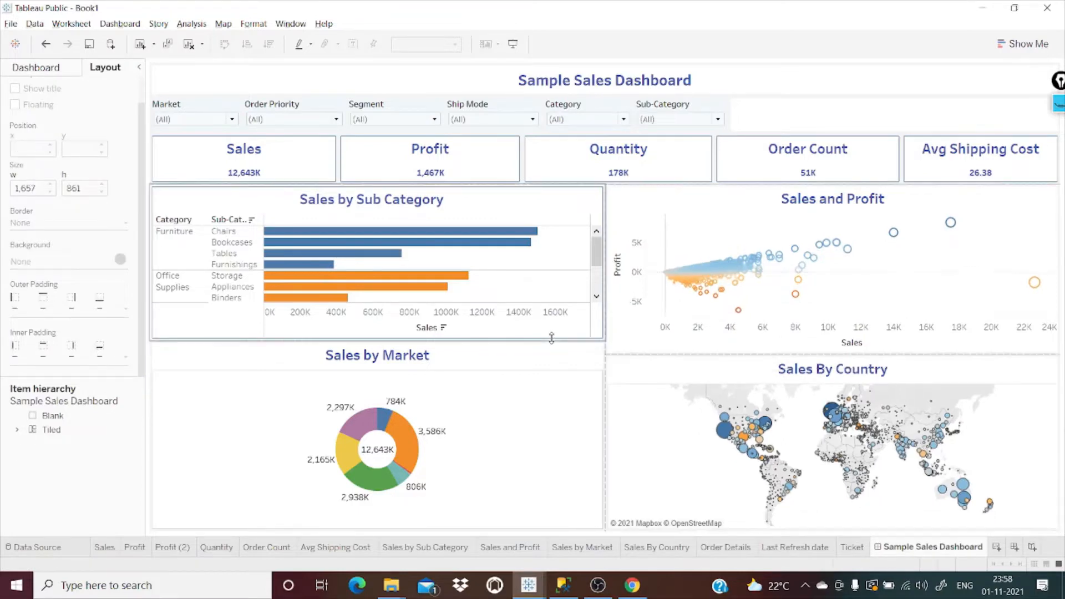
{"action": "left_click", "coordinate": [552, 336]}
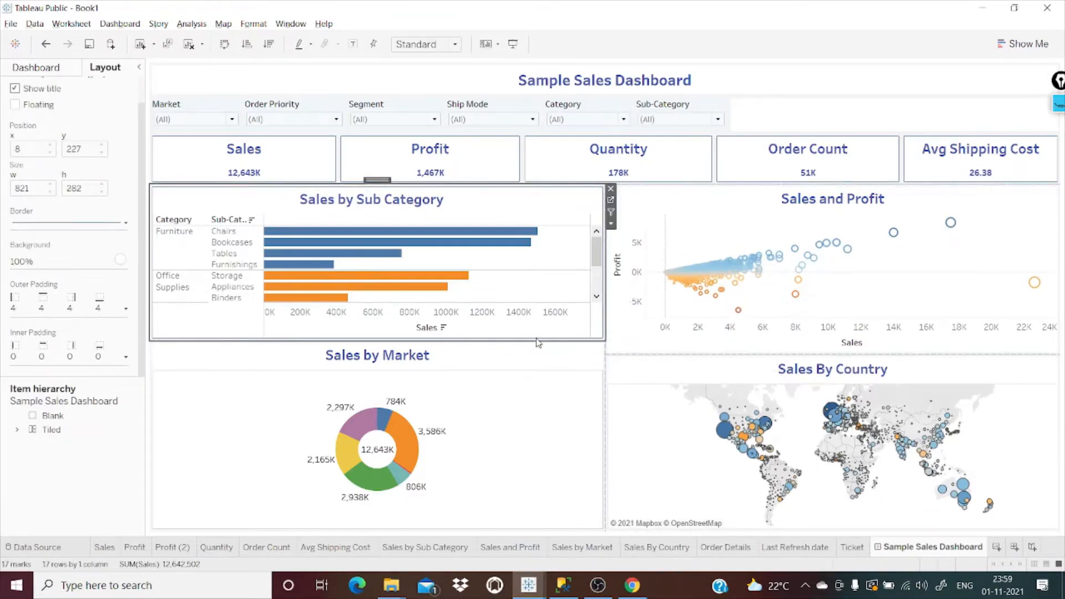
{"action": "left_click_drag", "start_coordinate": [526, 340], "coordinate": [524, 353]}
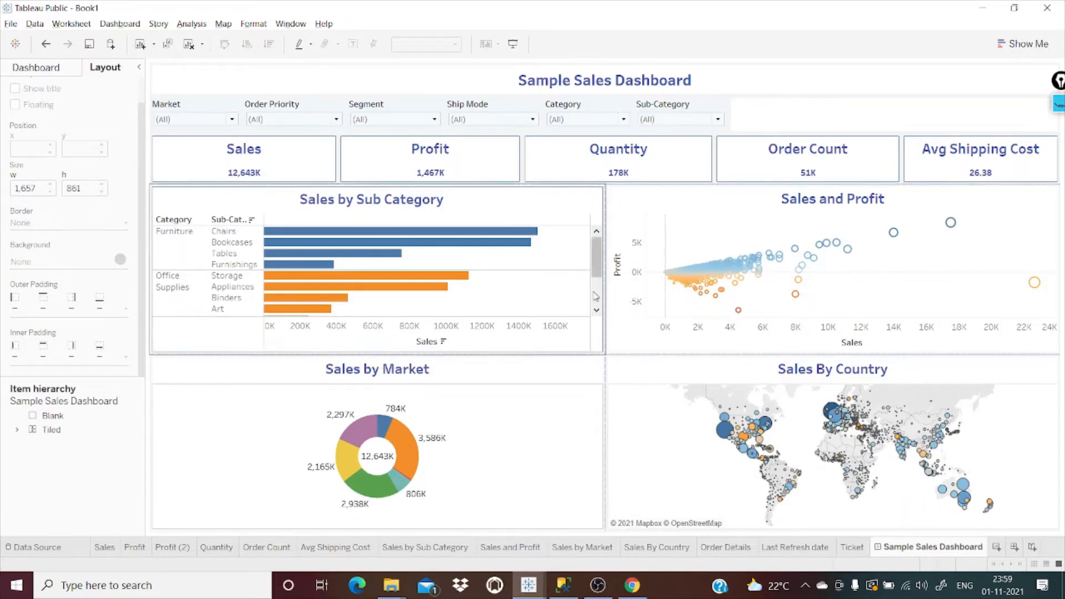
{"action": "mouse_move", "coordinate": [718, 292]}
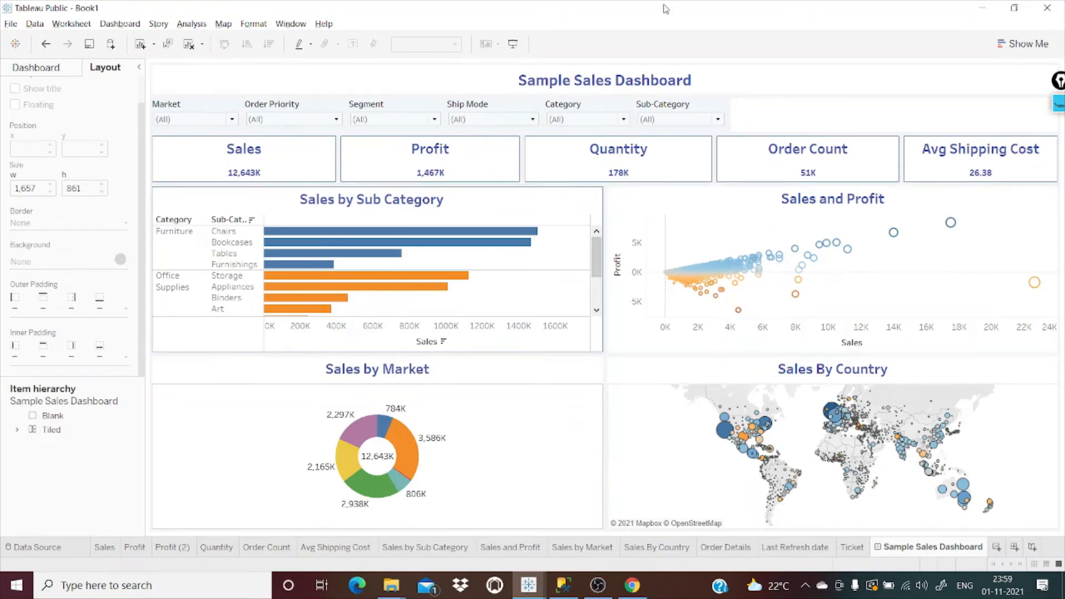
Step: Try a tiled horizontal container below Sales by Sub Category, and realign that chart's lower edge with Sales and Profit
{"action": "left_click", "coordinate": [32, 67]}
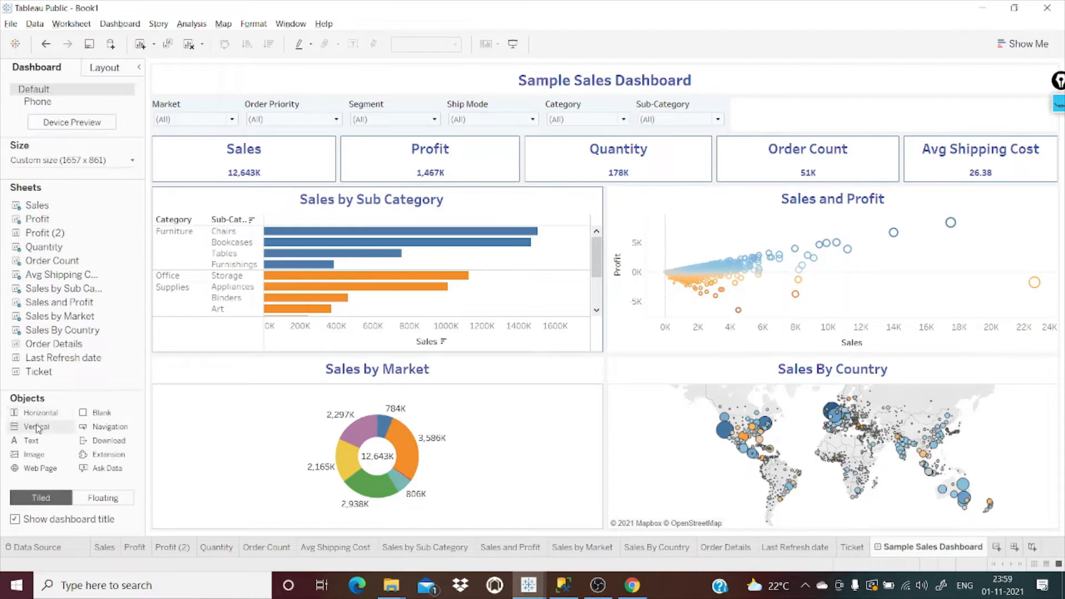
{"action": "left_click_drag", "start_coordinate": [34, 413], "coordinate": [478, 343]}
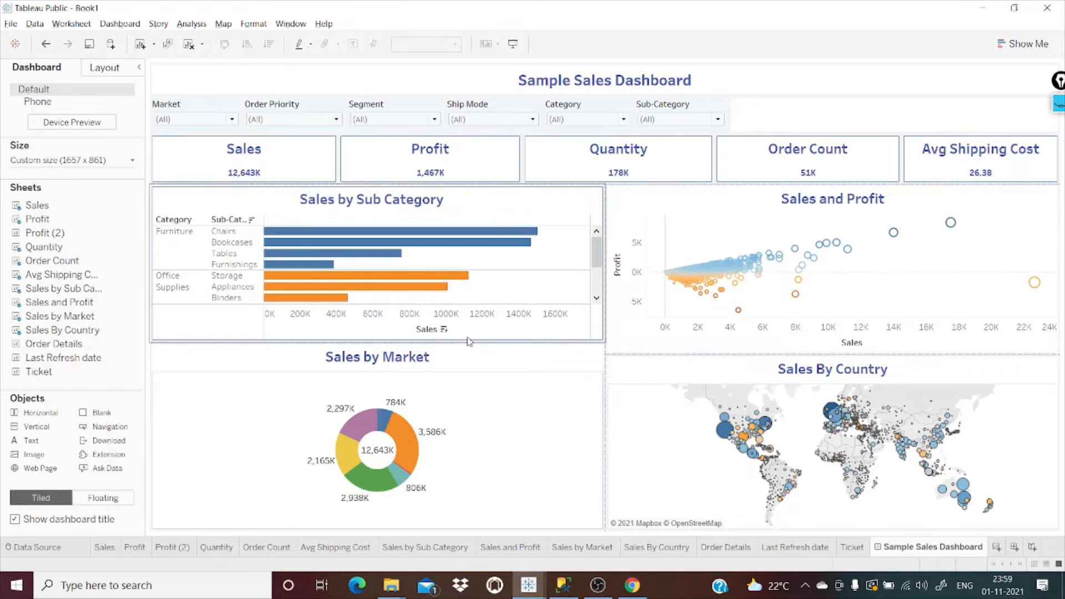
{"action": "left_click_drag", "start_coordinate": [492, 340], "coordinate": [493, 352]}
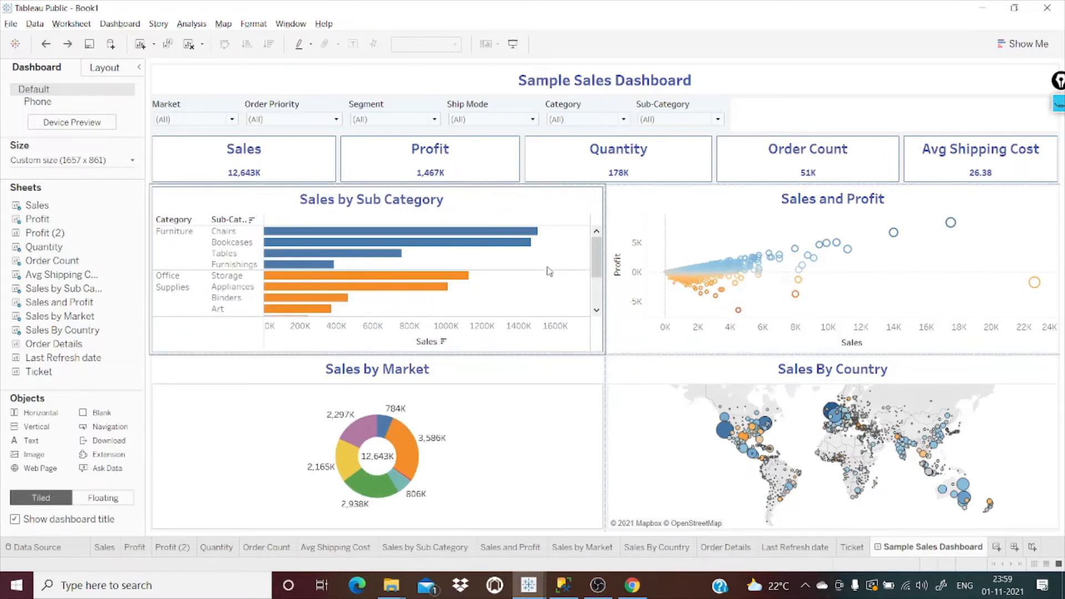
Step: Check which fit option the Sales and Profit chart uses
{"action": "mouse_move", "coordinate": [598, 257]}
{"action": "left_mouse_down"}
{"action": "mouse_move", "coordinate": [599, 298]}
{"action": "mouse_move", "coordinate": [594, 249]}
{"action": "left_mouse_up"}
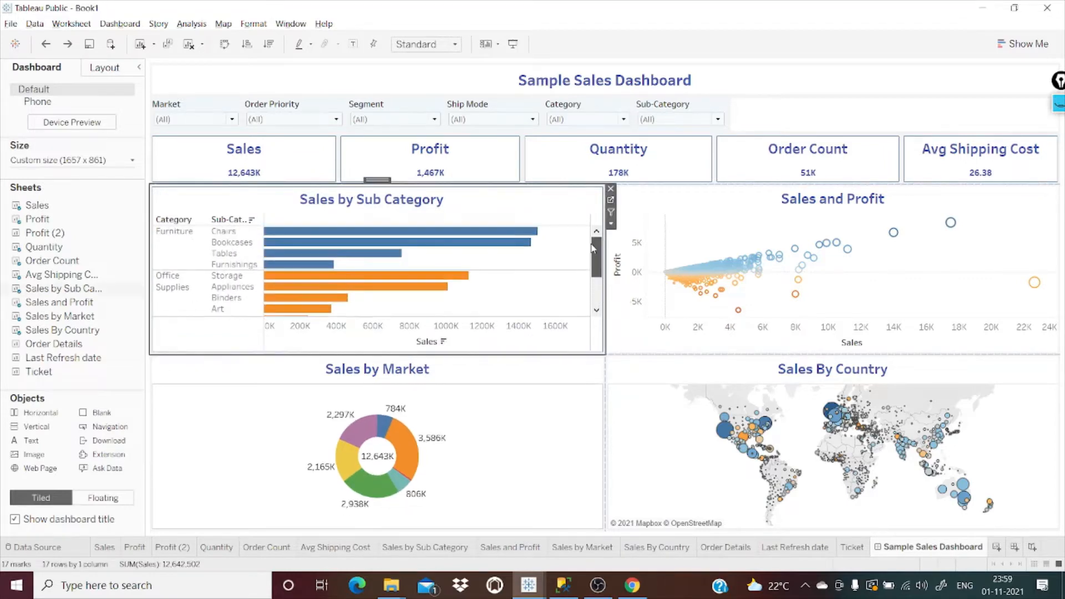
{"action": "left_click", "coordinate": [733, 248]}
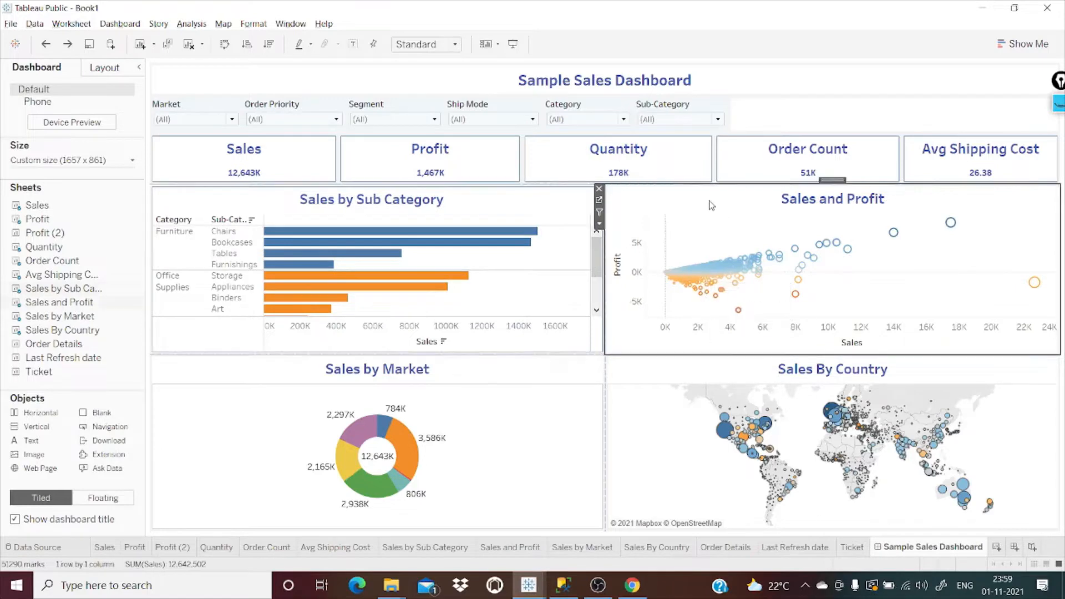
{"action": "left_click", "coordinate": [599, 223]}
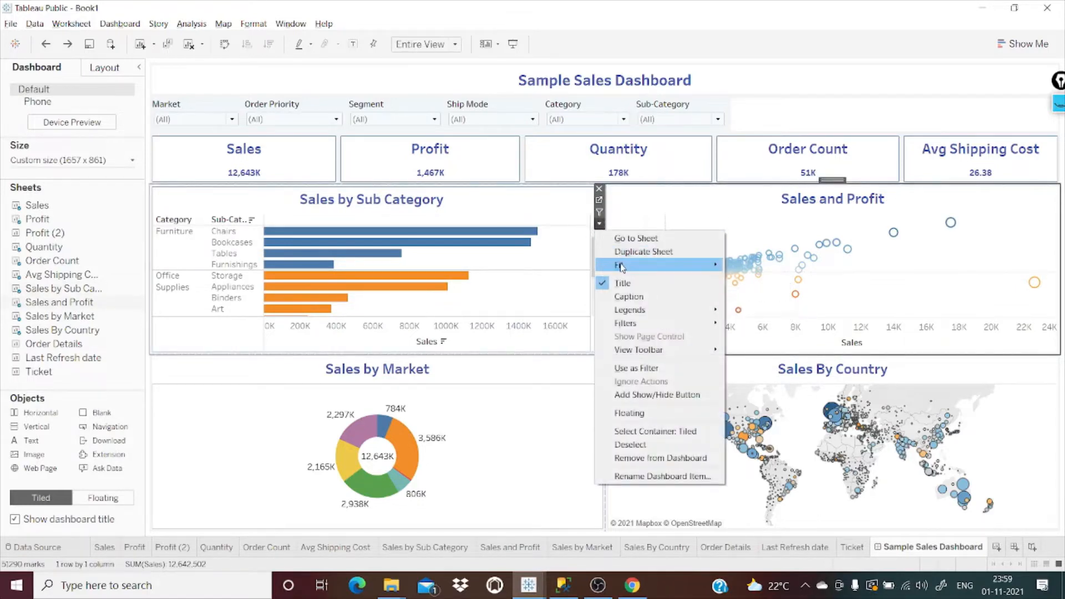
{"action": "left_click", "coordinate": [505, 202]}
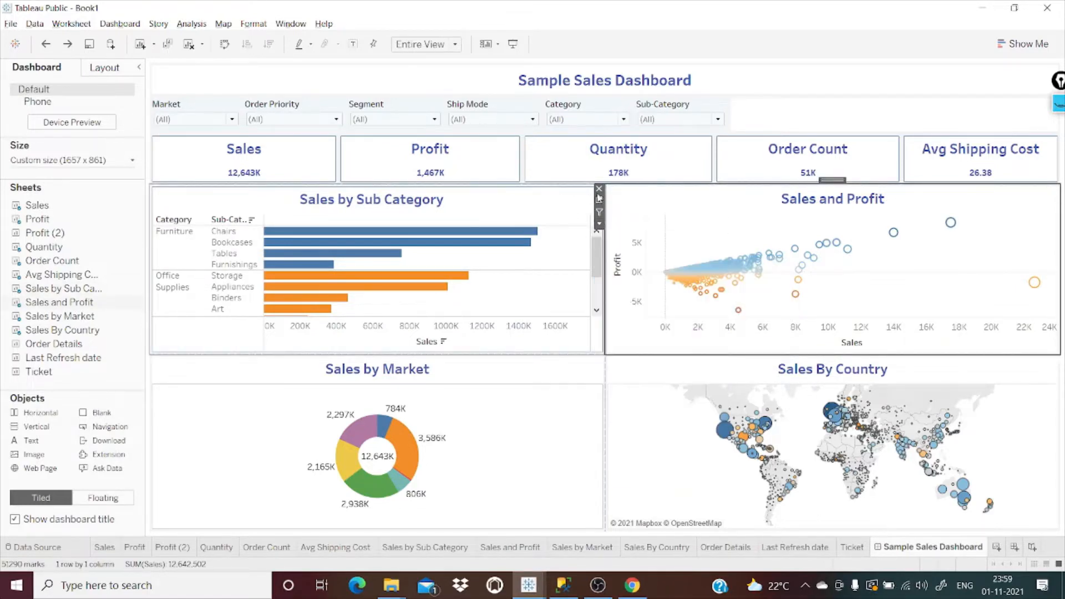
{"action": "left_click", "coordinate": [599, 224]}
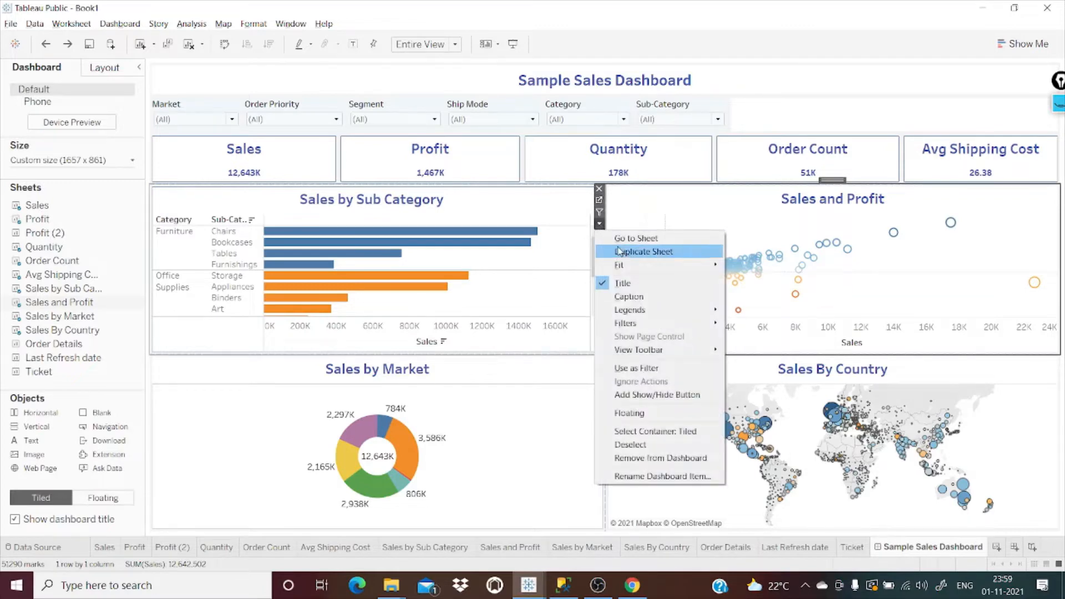
{"action": "mouse_move", "coordinate": [621, 267]}
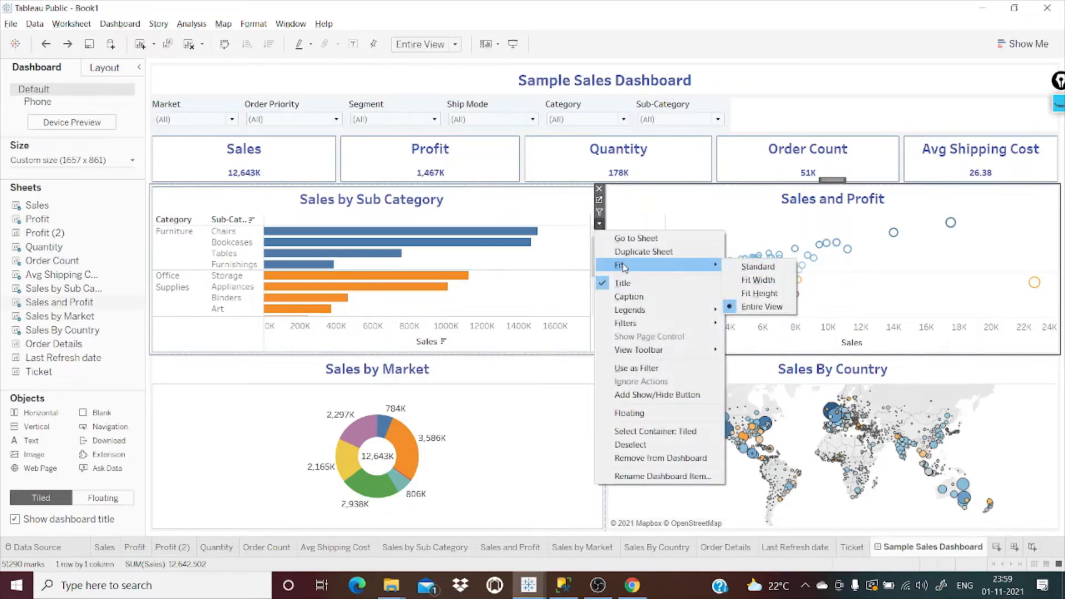
{"action": "left_click", "coordinate": [492, 204]}
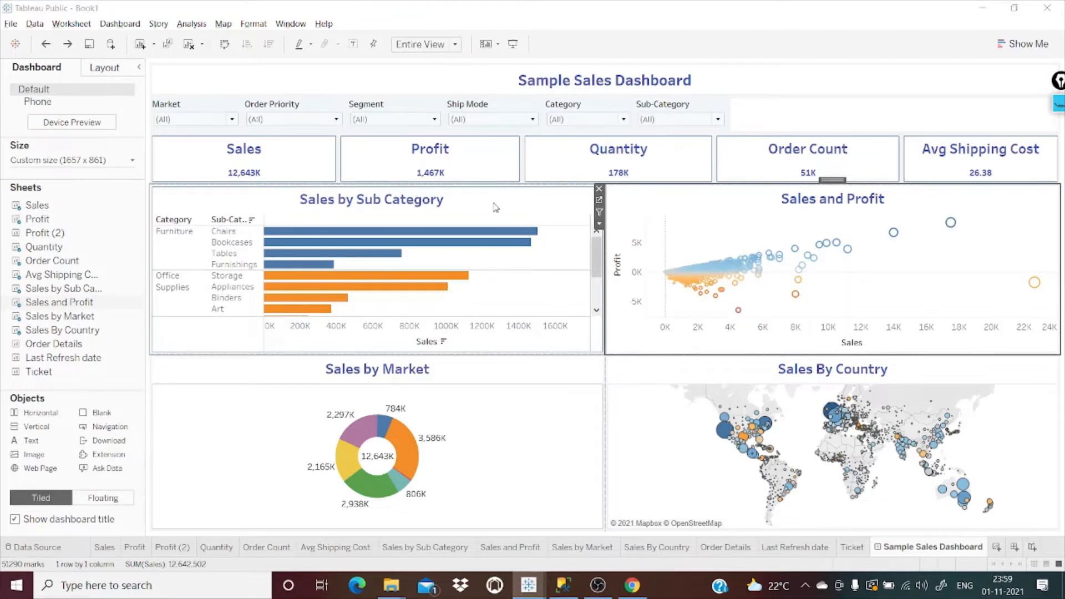
{"action": "double_click", "coordinate": [492, 204]}
{"action": "left_click", "coordinate": [676, 200]}
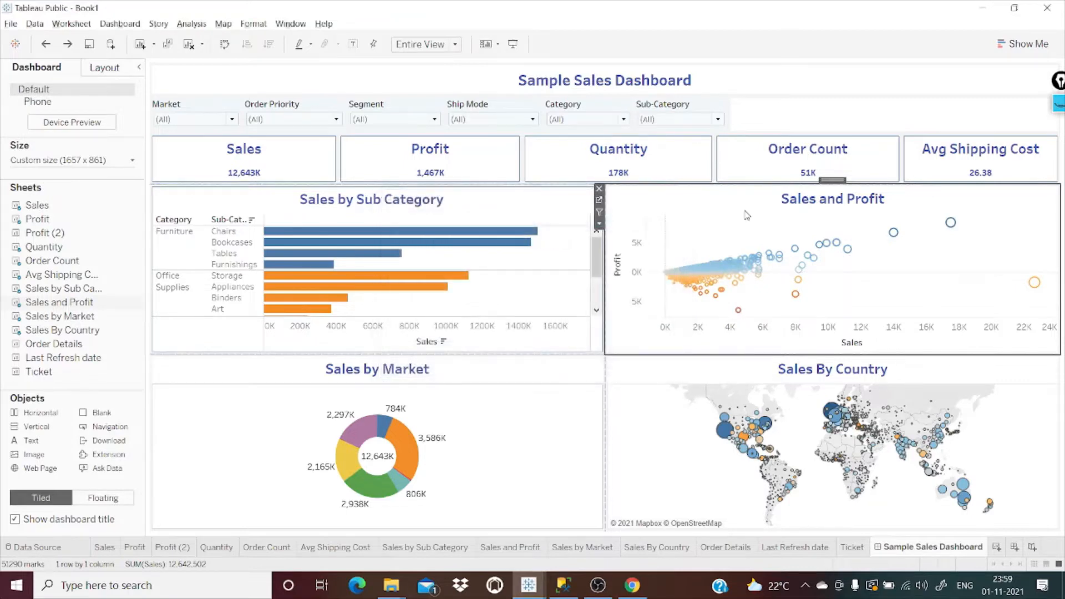
Step: Try the Entire View fit on the Sales by Sub Category chart
{"action": "left_click", "coordinate": [459, 201]}
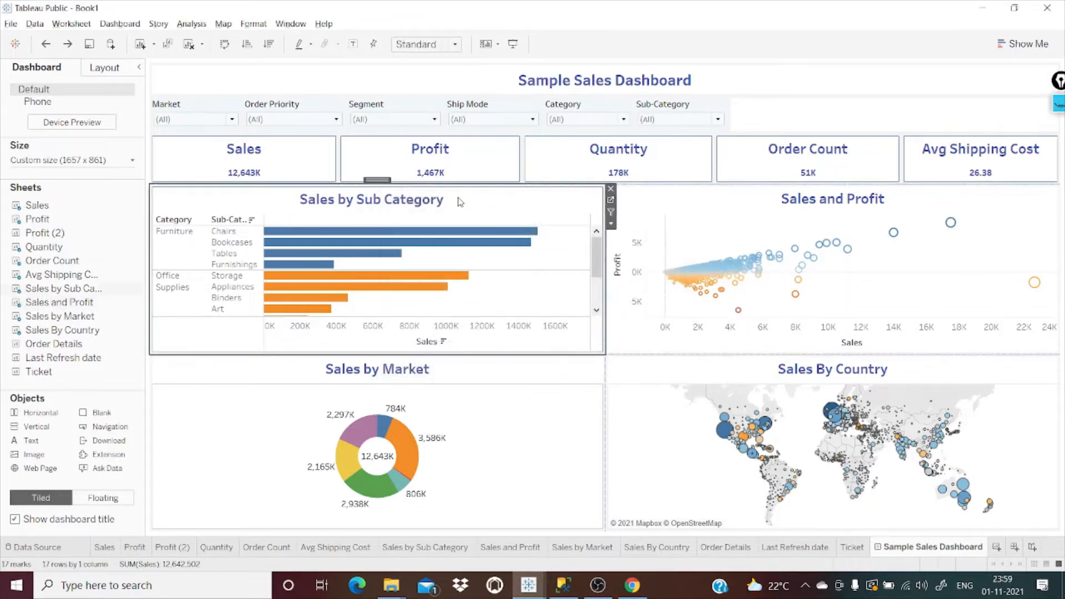
{"action": "left_click", "coordinate": [611, 224]}
{"action": "mouse_move", "coordinate": [621, 265]}
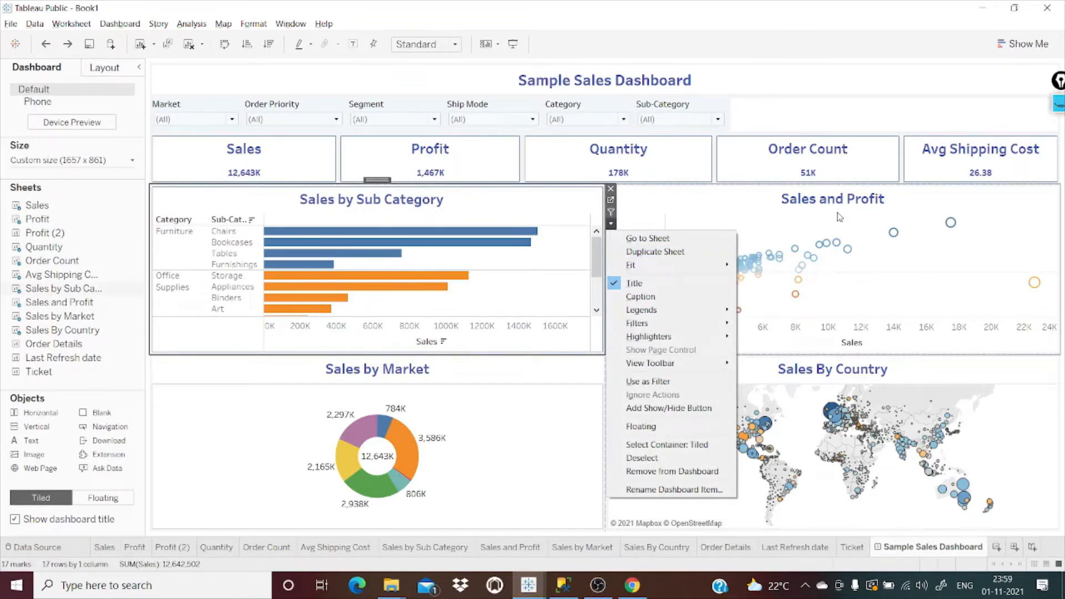
{"action": "mouse_move", "coordinate": [711, 266]}
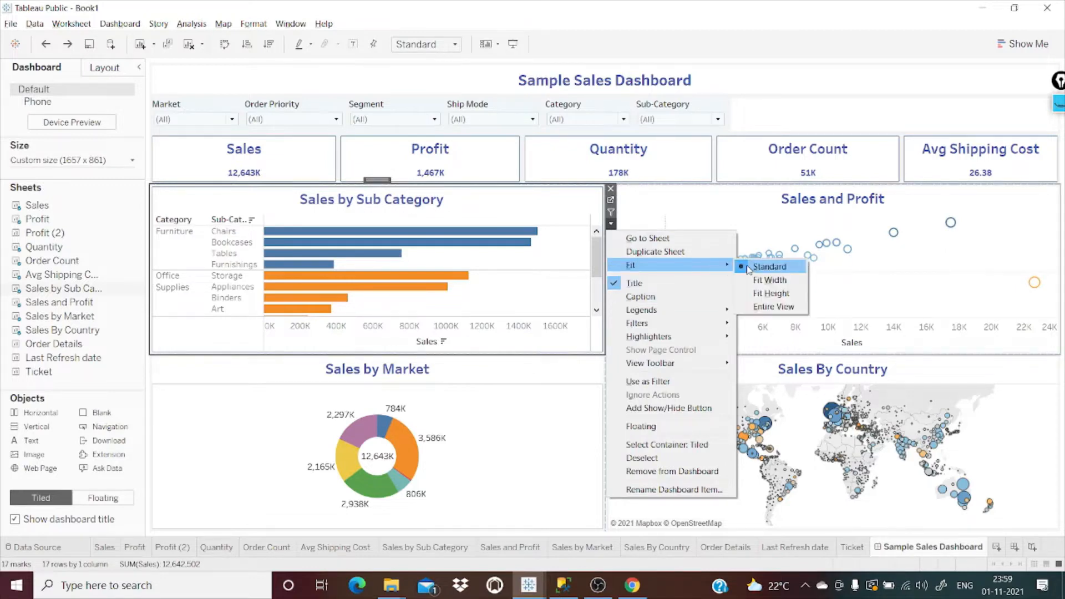
{"action": "left_click", "coordinate": [760, 307]}
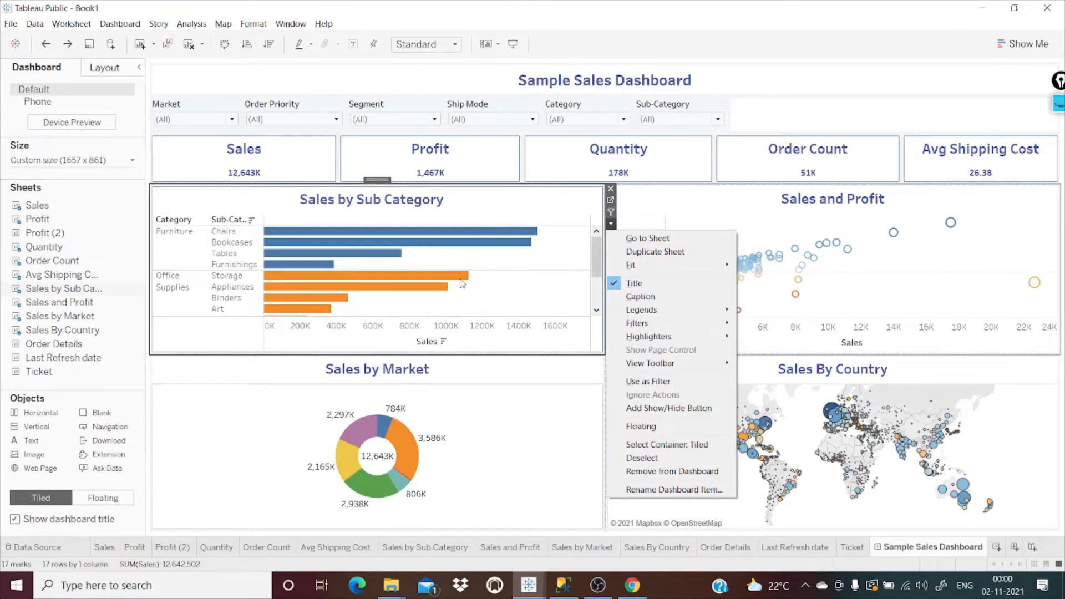
{"action": "mouse_move", "coordinate": [705, 265]}
{"action": "left_click", "coordinate": [773, 306]}
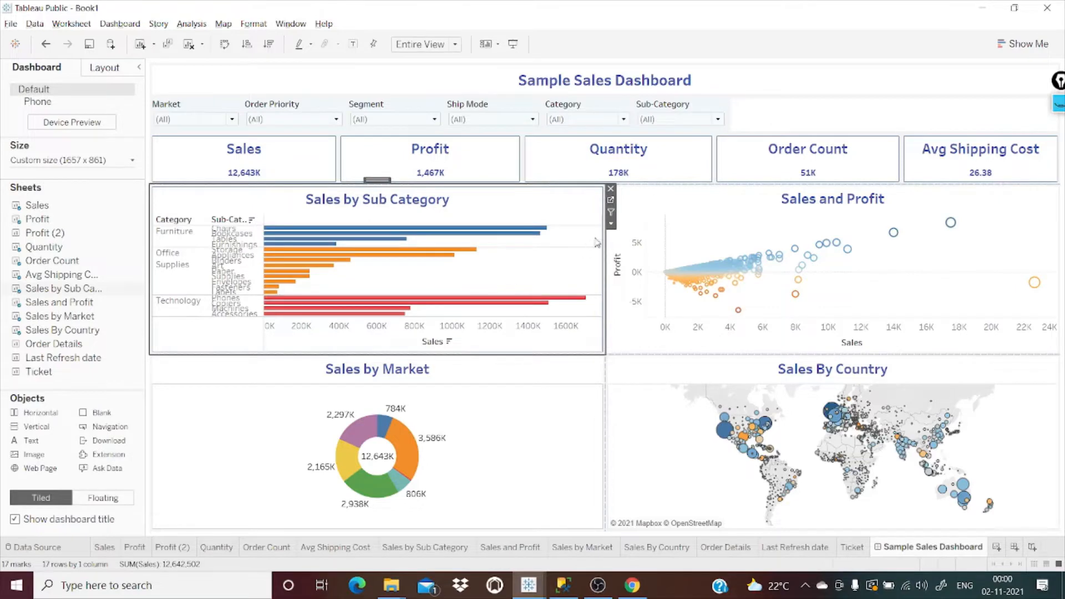
Step: Set the fit of the Sales by Sub Category chart back to Standard
{"action": "left_click", "coordinate": [611, 223]}
{"action": "mouse_move", "coordinate": [694, 265]}
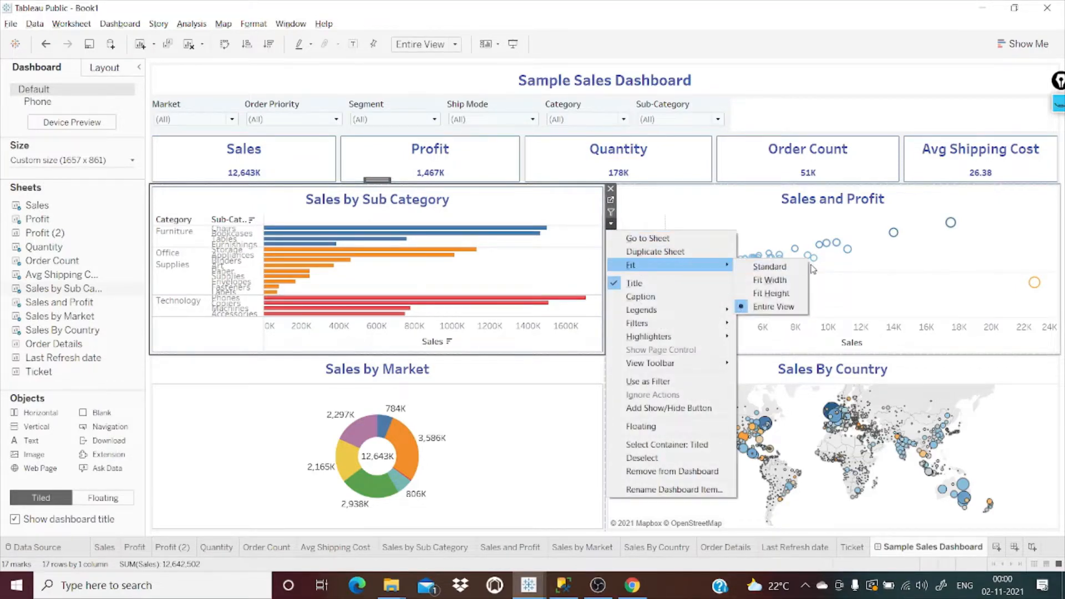
{"action": "left_click", "coordinate": [782, 267]}
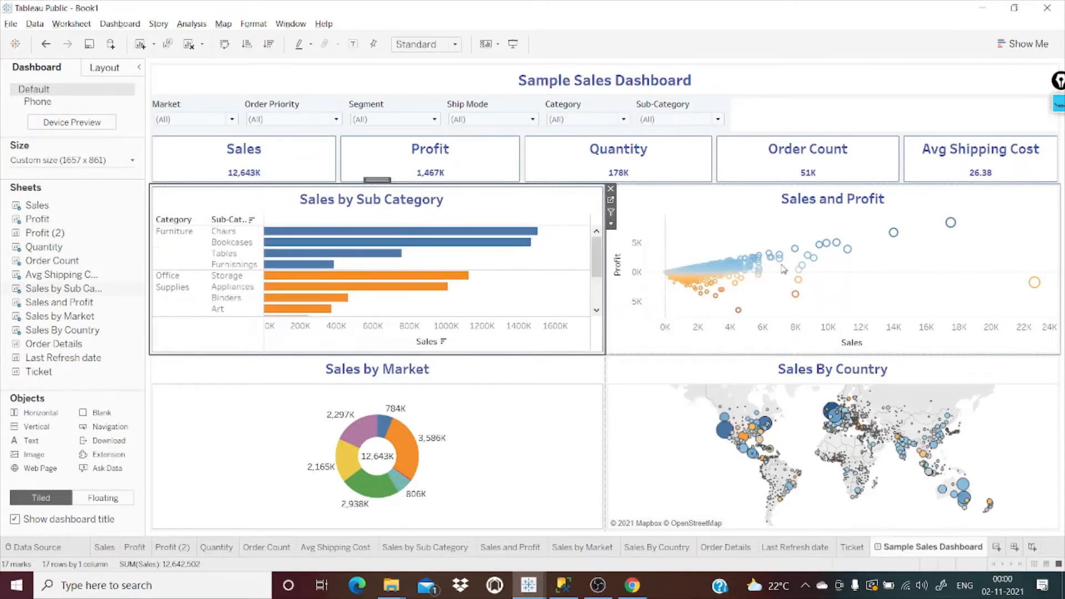
Step: Check the fit options of the Sales by Market chart, leaving its setting as it is
{"action": "left_click", "coordinate": [516, 366]}
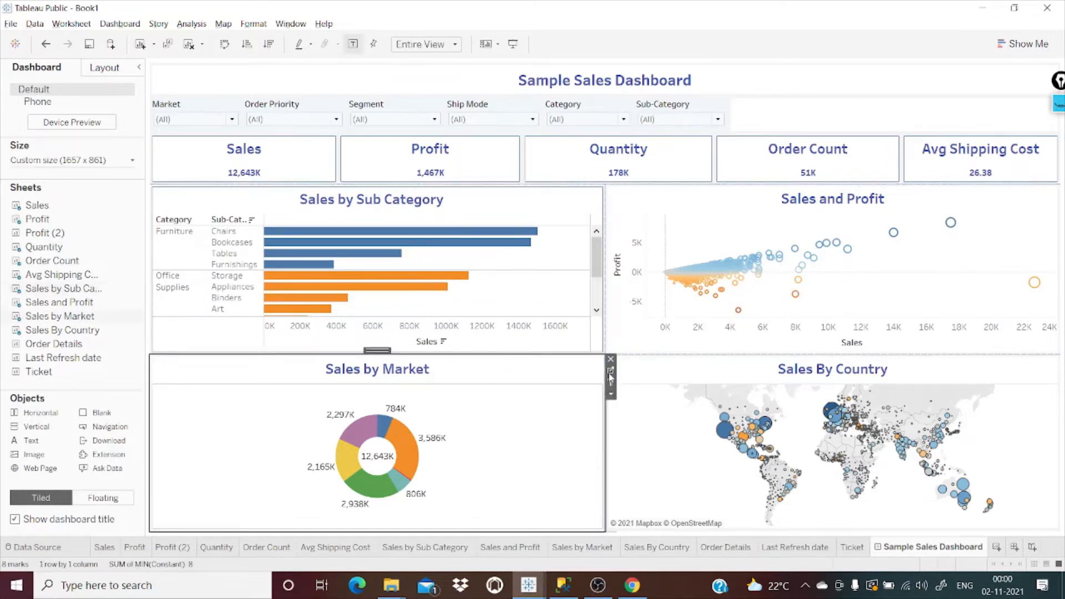
{"action": "left_click", "coordinate": [610, 394]}
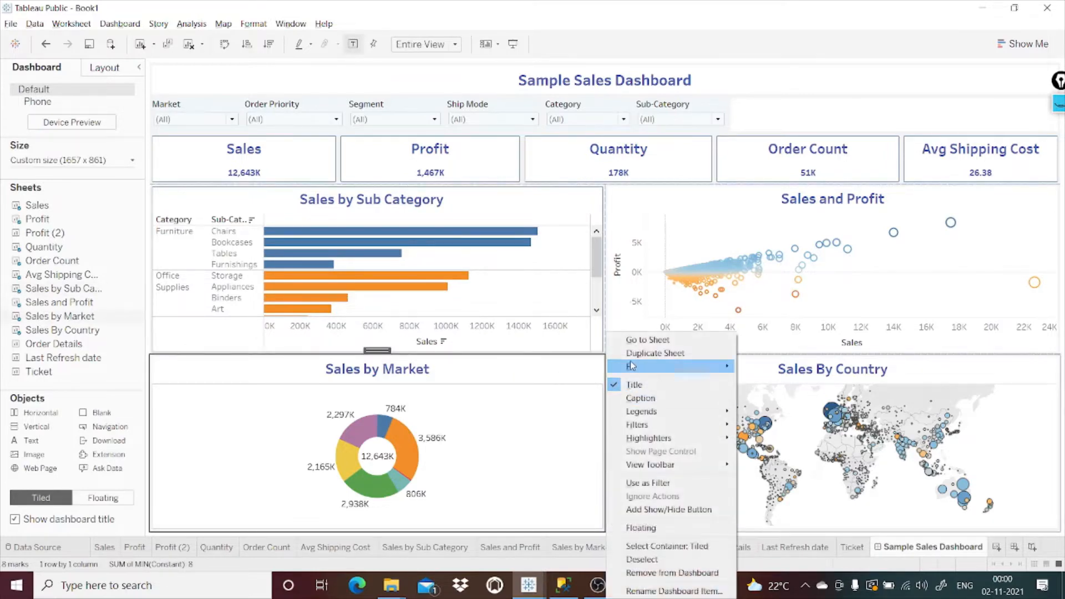
{"action": "mouse_move", "coordinate": [632, 366]}
{"action": "left_click", "coordinate": [954, 392]}
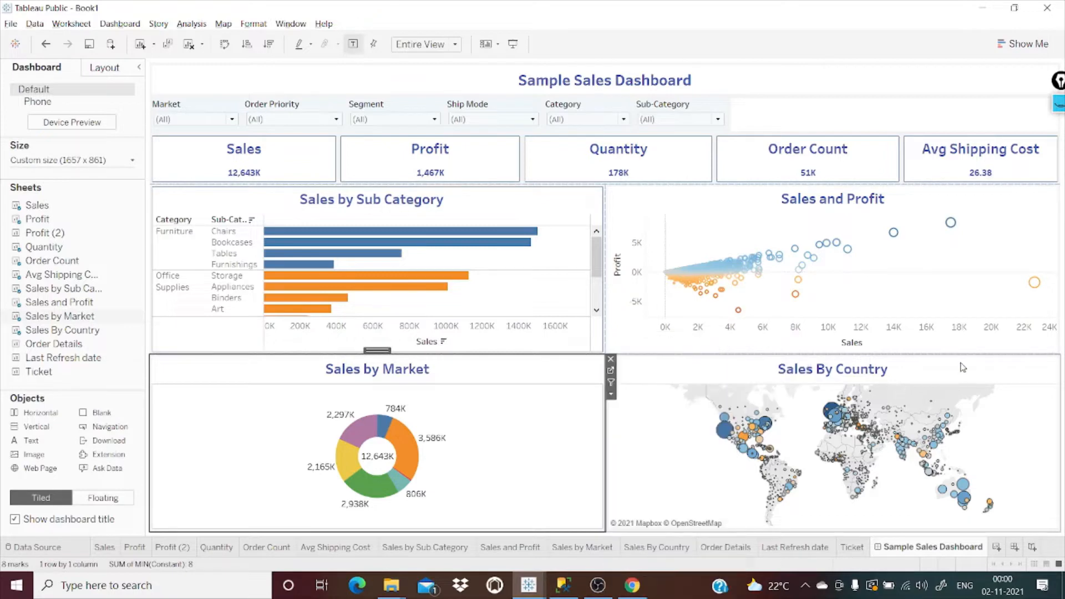
Step: Look through the Sales By Country map's options for a fit setting, leaving its settings as they are
{"action": "left_click", "coordinate": [700, 371]}
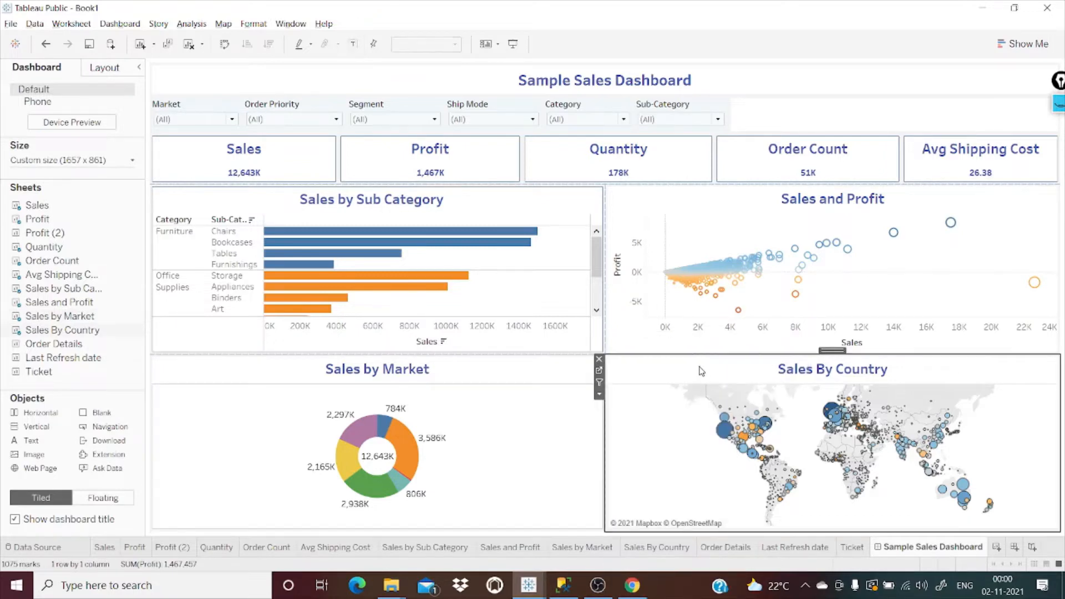
{"action": "left_click", "coordinate": [599, 394]}
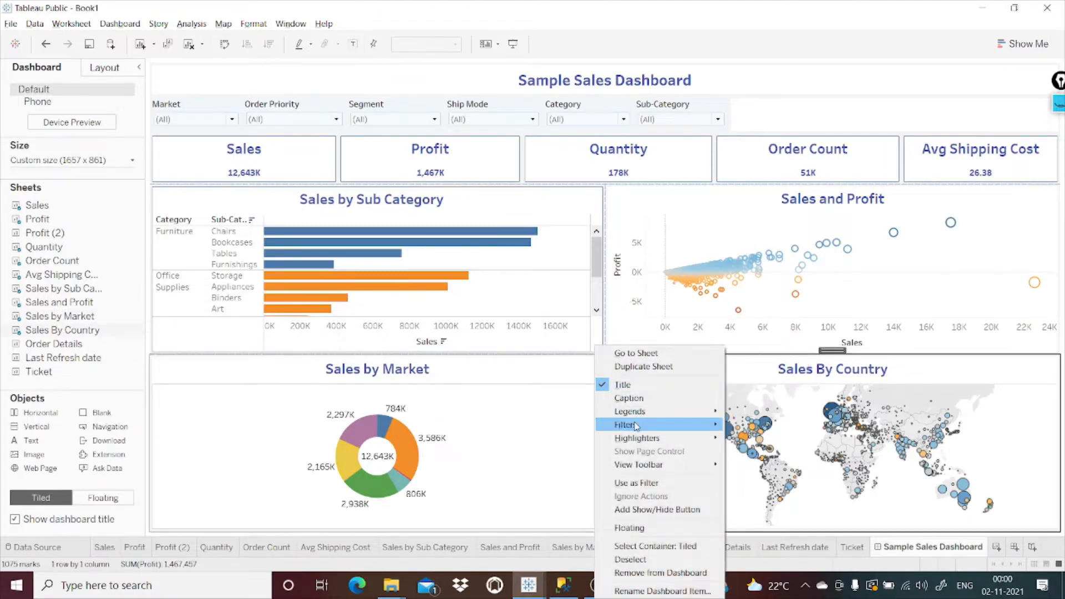
{"action": "left_click", "coordinate": [547, 413]}
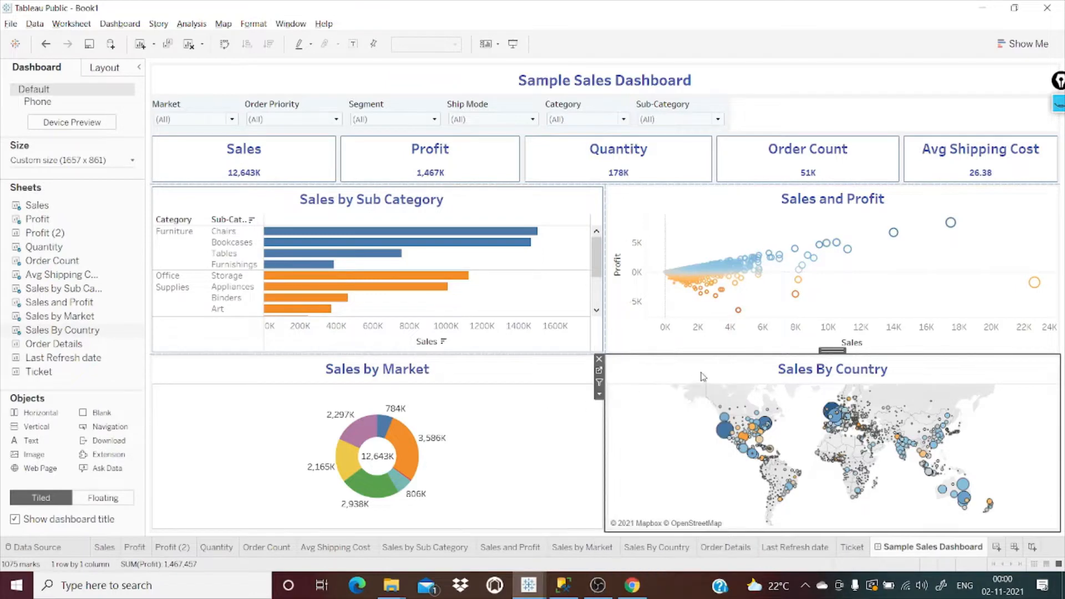
{"action": "left_click", "coordinate": [599, 394]}
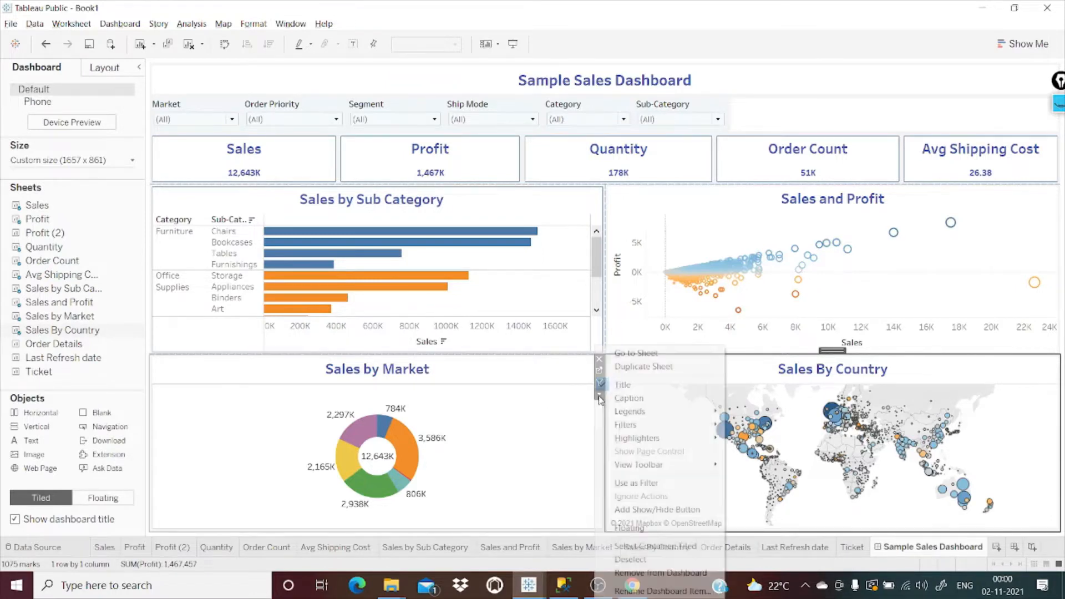
{"action": "left_click", "coordinate": [571, 421]}
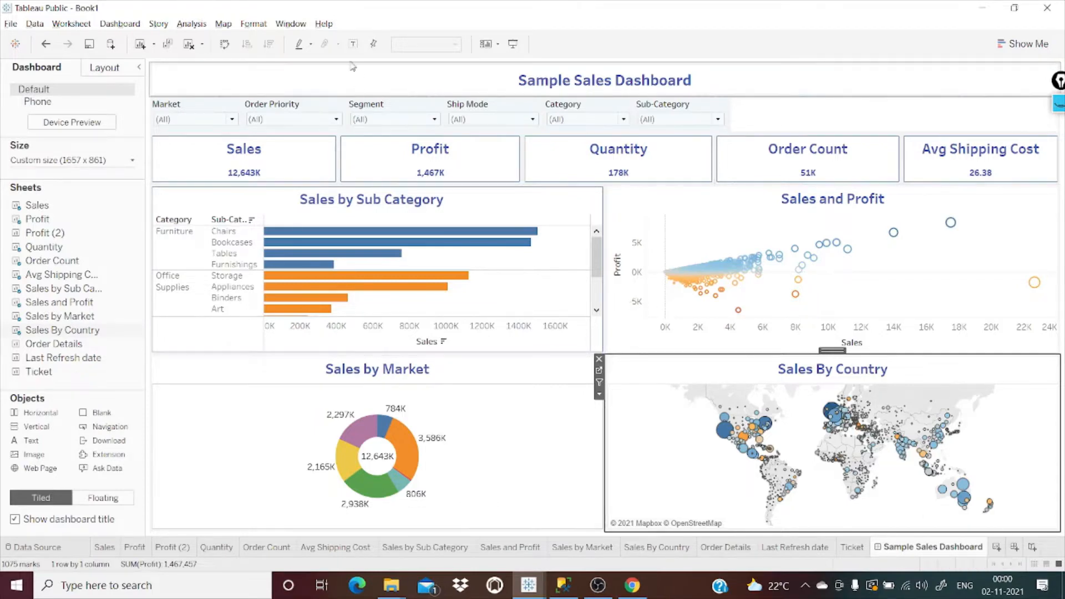
Step: Add the Last Refresh date sheet as a floating object beside the dashboard title, shrunk to about 475 by 38 pixels within the header
{"action": "double_click", "coordinate": [51, 358]}
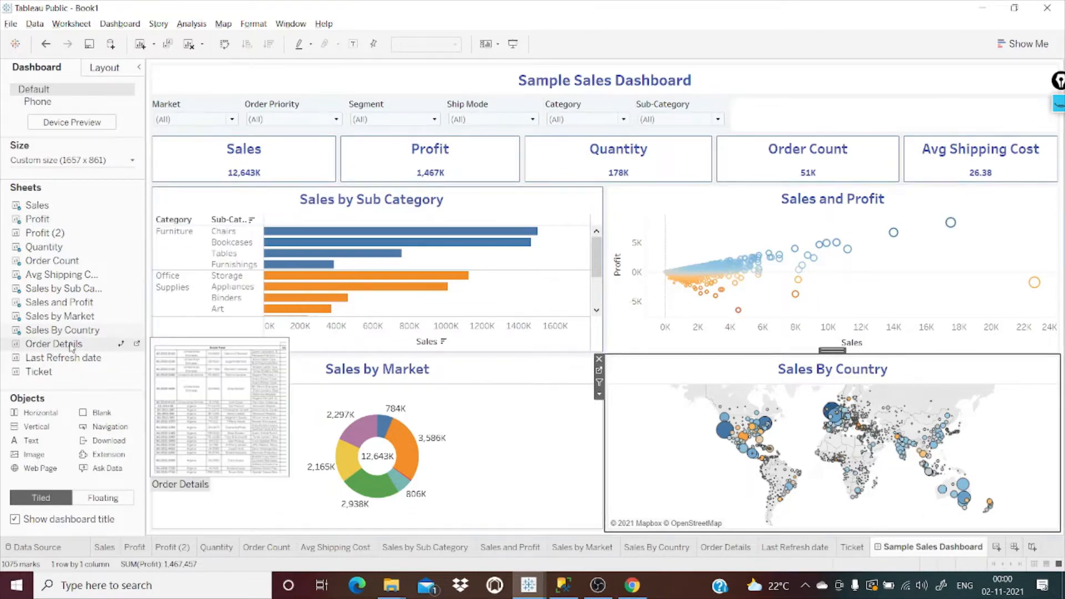
{"action": "key", "text": "ctrl+z"}
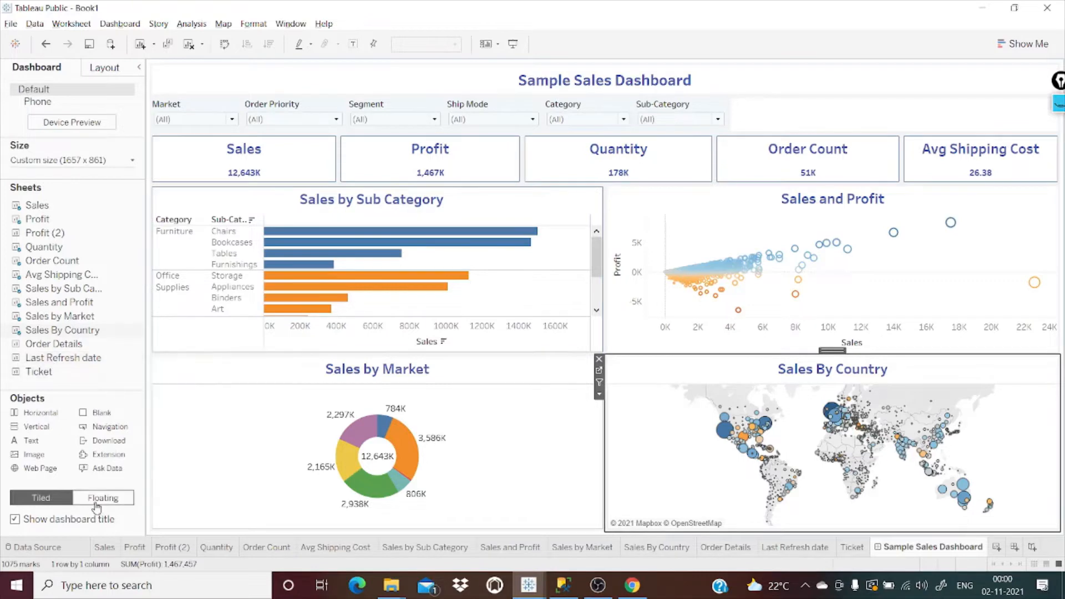
{"action": "left_click", "coordinate": [100, 502]}
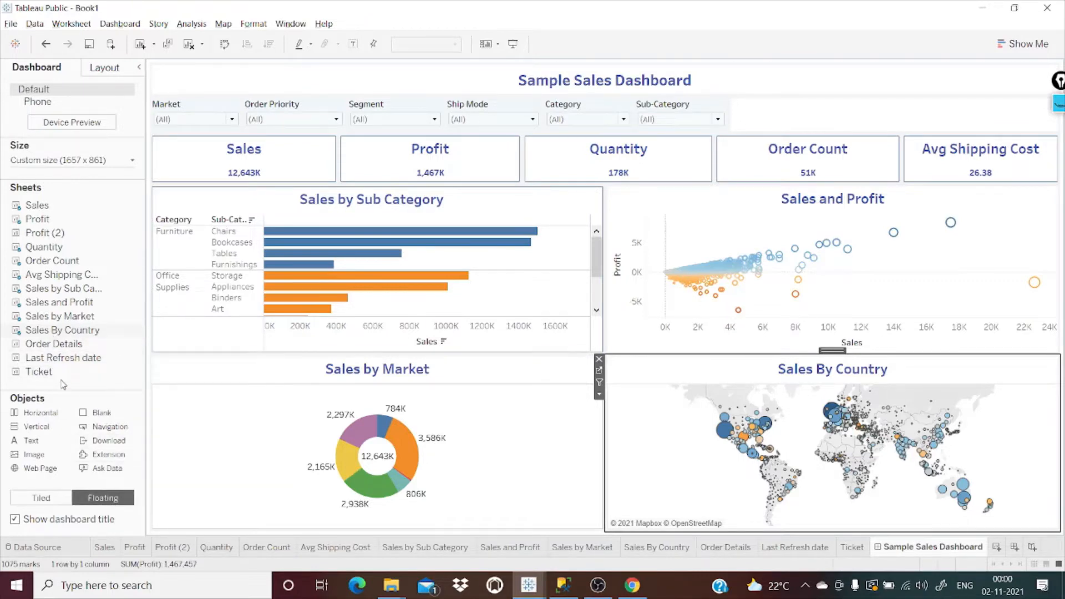
{"action": "double_click", "coordinate": [50, 359]}
{"action": "left_click_drag", "start_coordinate": [42, 361], "coordinate": [728, 68]}
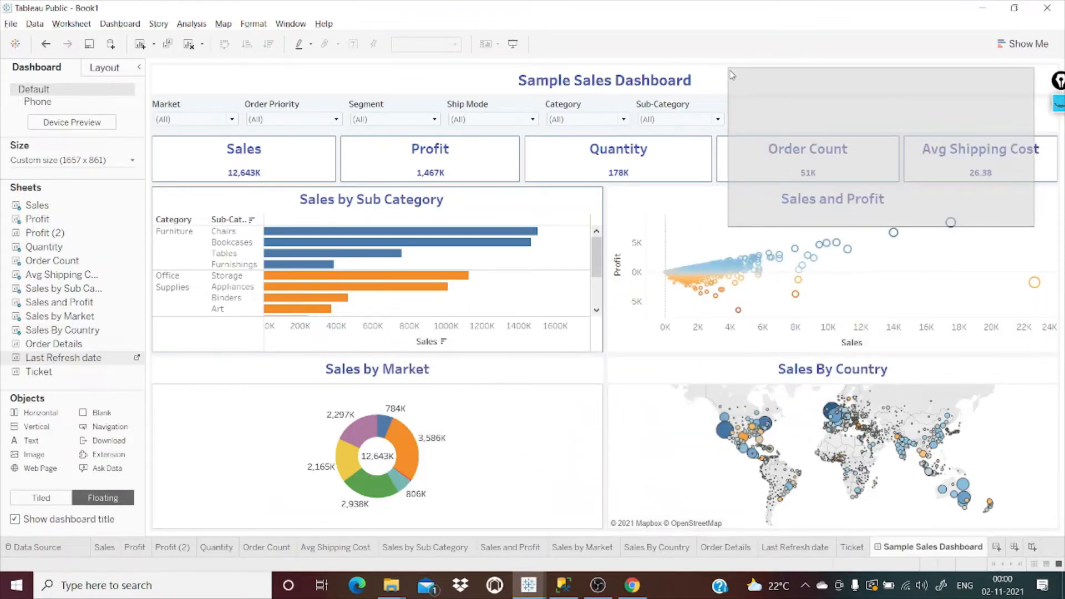
{"action": "left_click_drag", "start_coordinate": [720, 219], "coordinate": [770, 89]}
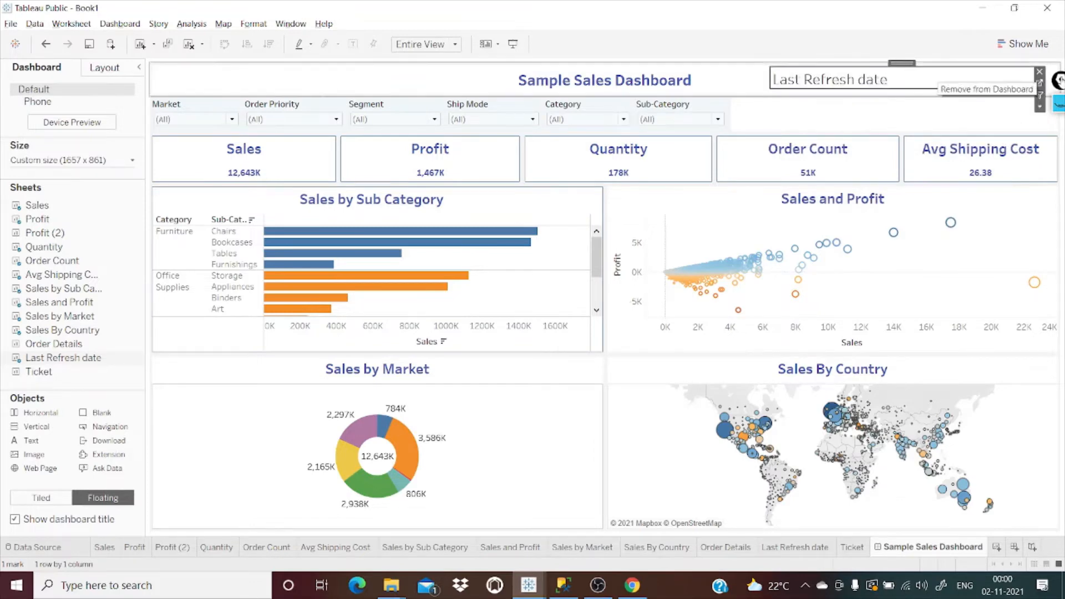
Step: Hide the title of the floating Last Refresh date sheet
{"action": "left_click", "coordinate": [1040, 106]}
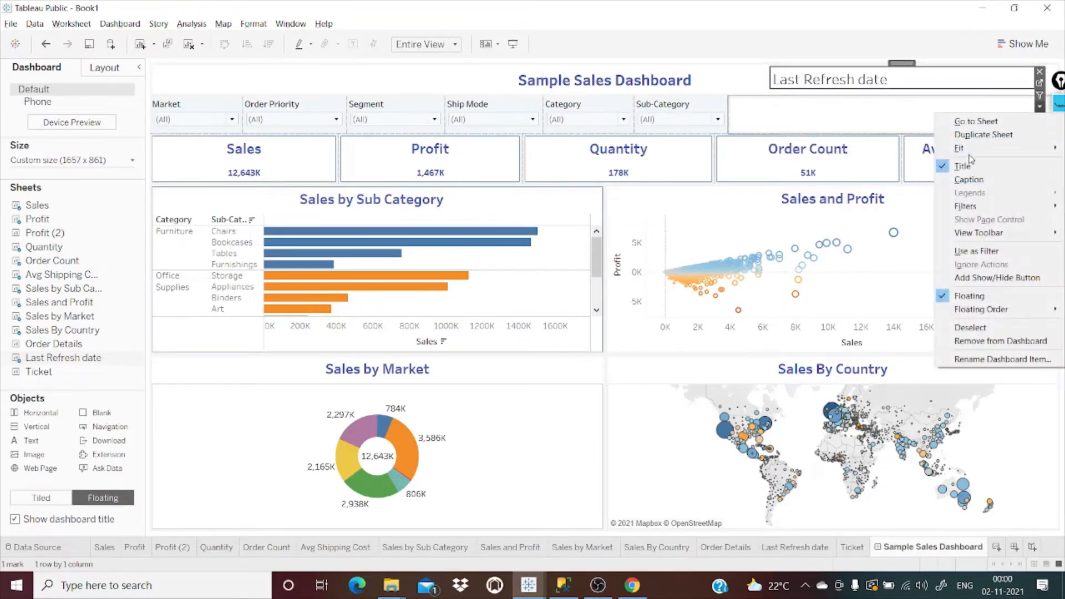
{"action": "mouse_move", "coordinate": [971, 152]}
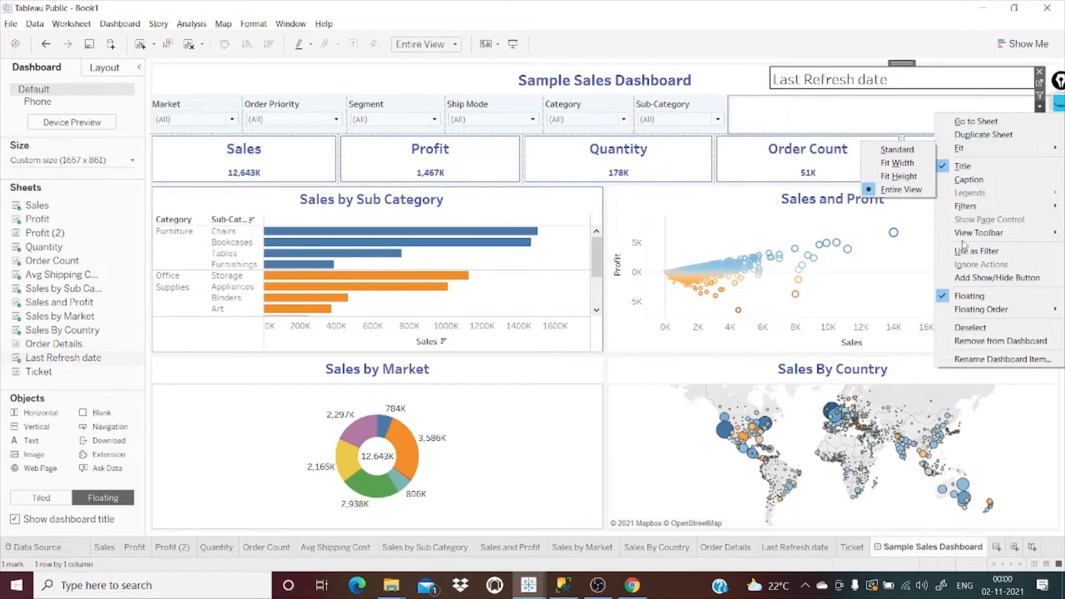
{"action": "left_click", "coordinate": [961, 167]}
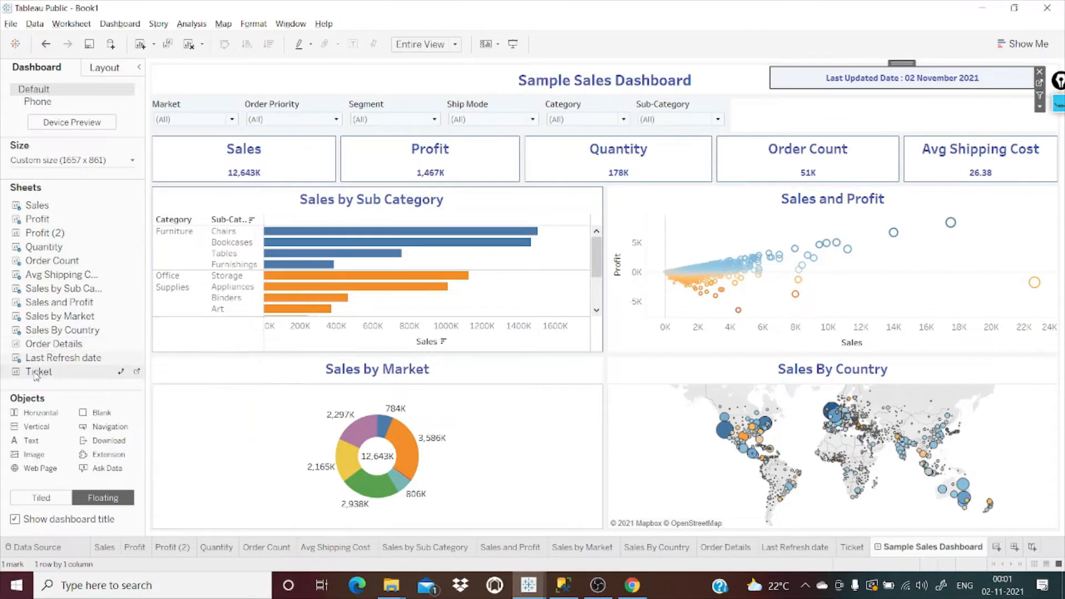
Step: Place the Ticket sheet as a floating object over the header and hide its title
{"action": "left_click_drag", "start_coordinate": [36, 375], "coordinate": [186, 77]}
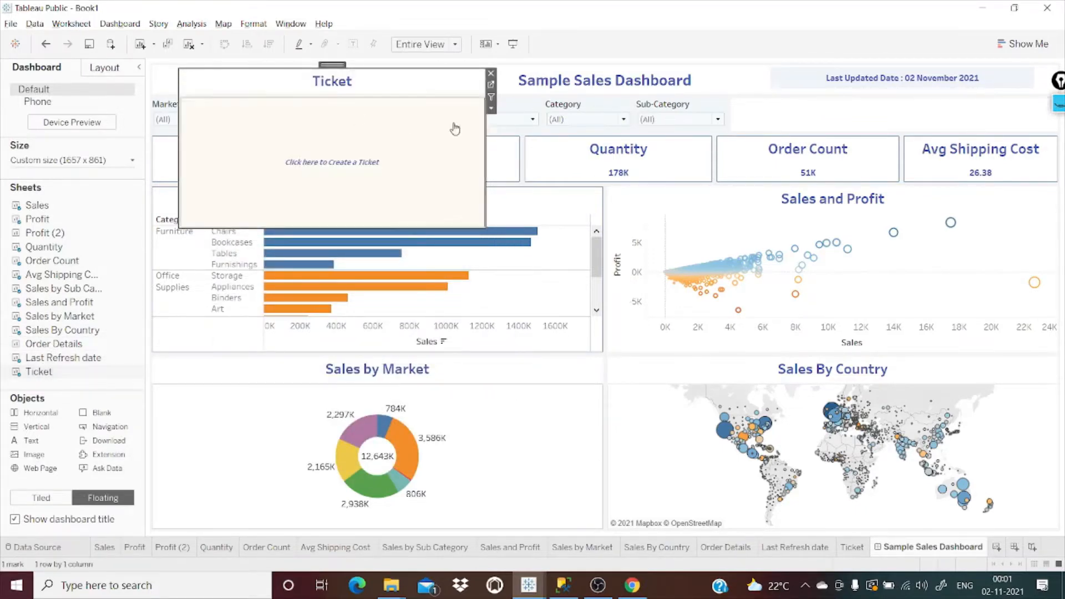
{"action": "left_click", "coordinate": [491, 108]}
{"action": "left_click", "coordinate": [507, 168]}
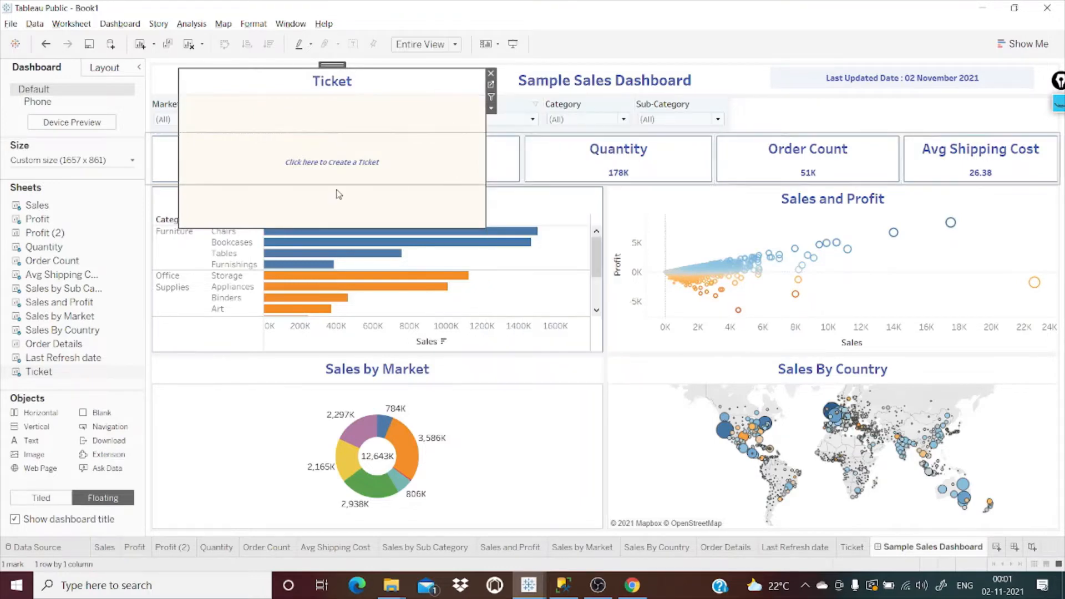
{"action": "left_click", "coordinate": [492, 109]}
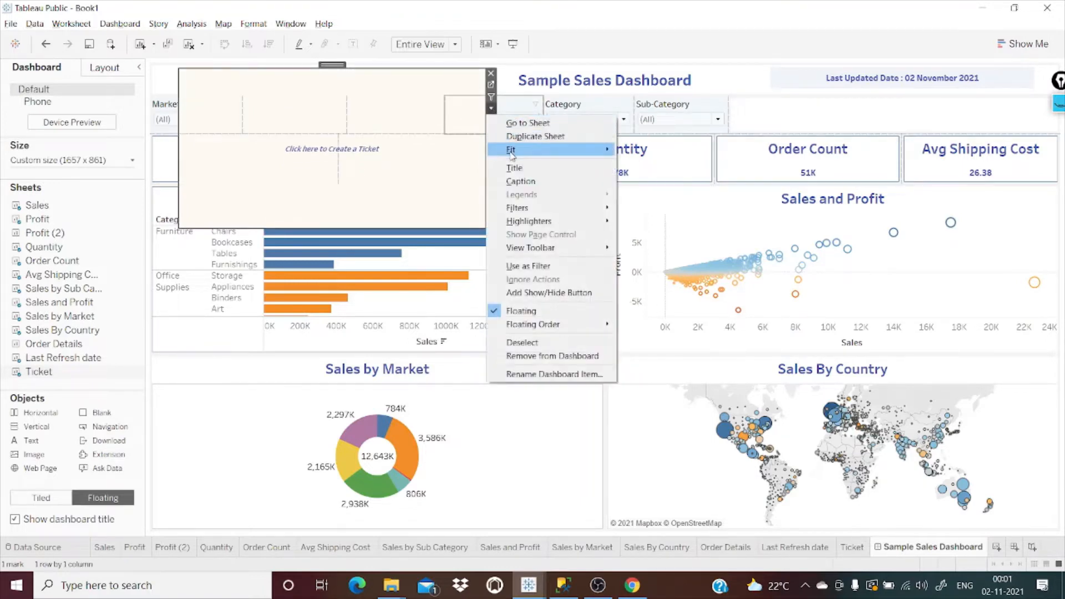
{"action": "mouse_move", "coordinate": [511, 154]}
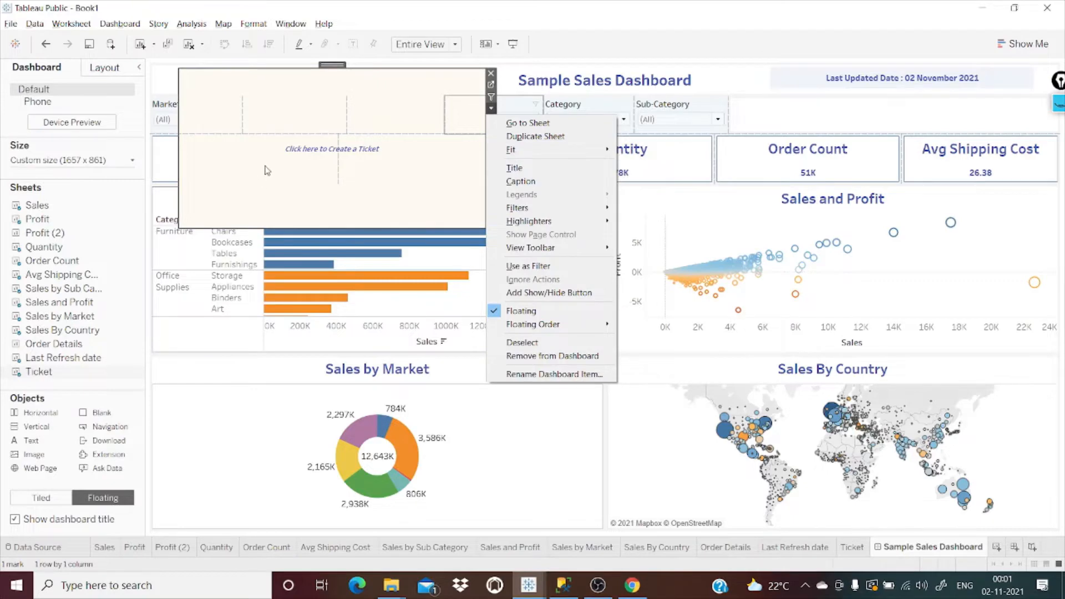
{"action": "left_click", "coordinate": [267, 170]}
Step: Shrink the floating Ticket sheet to about 156 by 43 pixels and move it to the far left end of the dashboard header
{"action": "left_click_drag", "start_coordinate": [178, 225], "coordinate": [233, 94]}
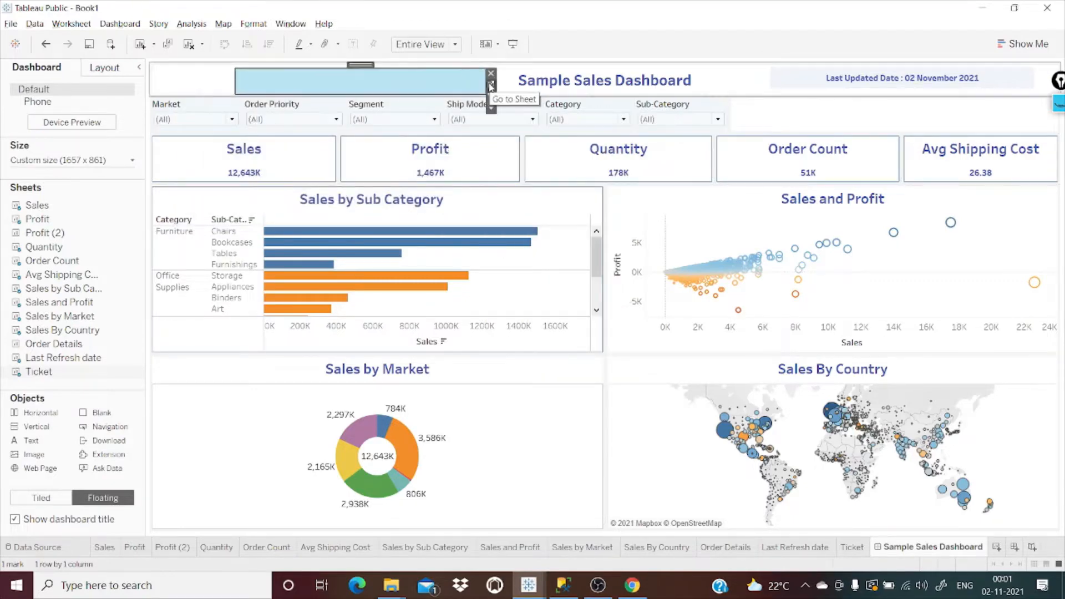
{"action": "left_click_drag", "start_coordinate": [236, 77], "coordinate": [383, 86]}
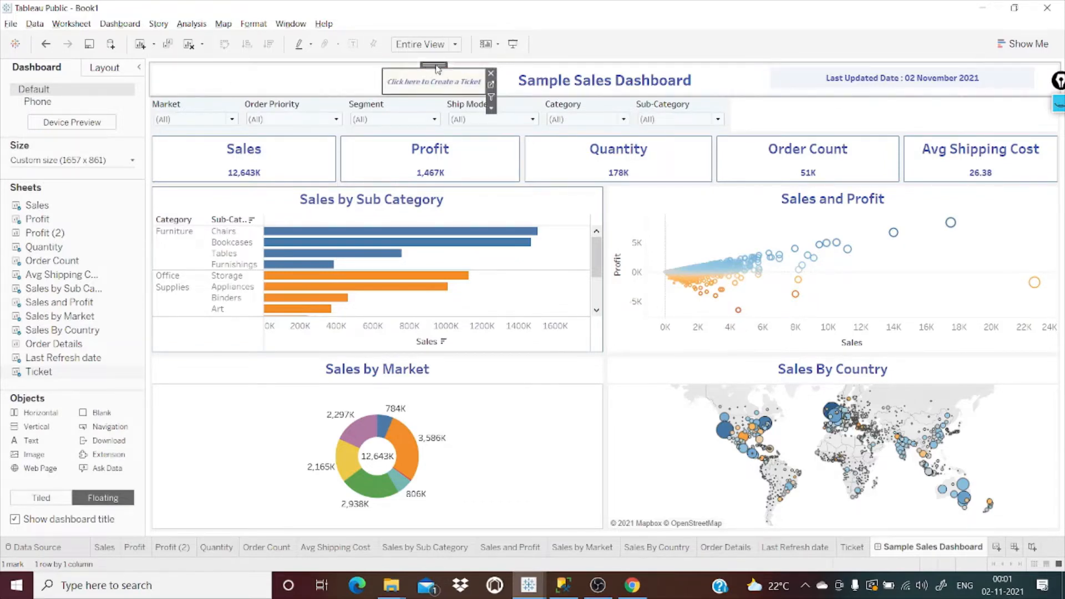
{"action": "left_click_drag", "start_coordinate": [437, 69], "coordinate": [222, 61]}
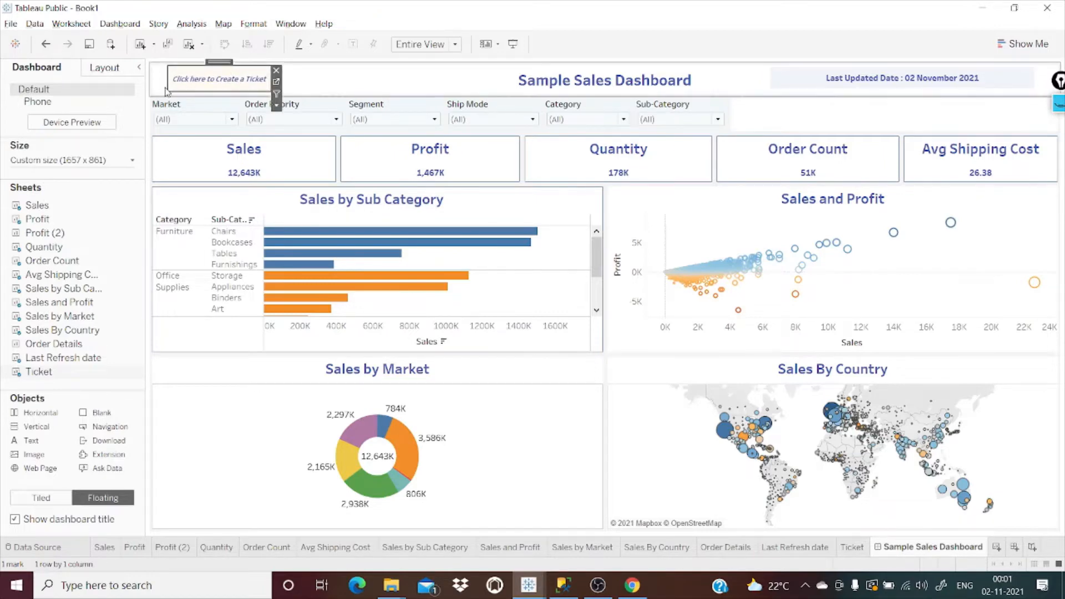
{"action": "left_click_drag", "start_coordinate": [167, 87], "coordinate": [182, 90]}
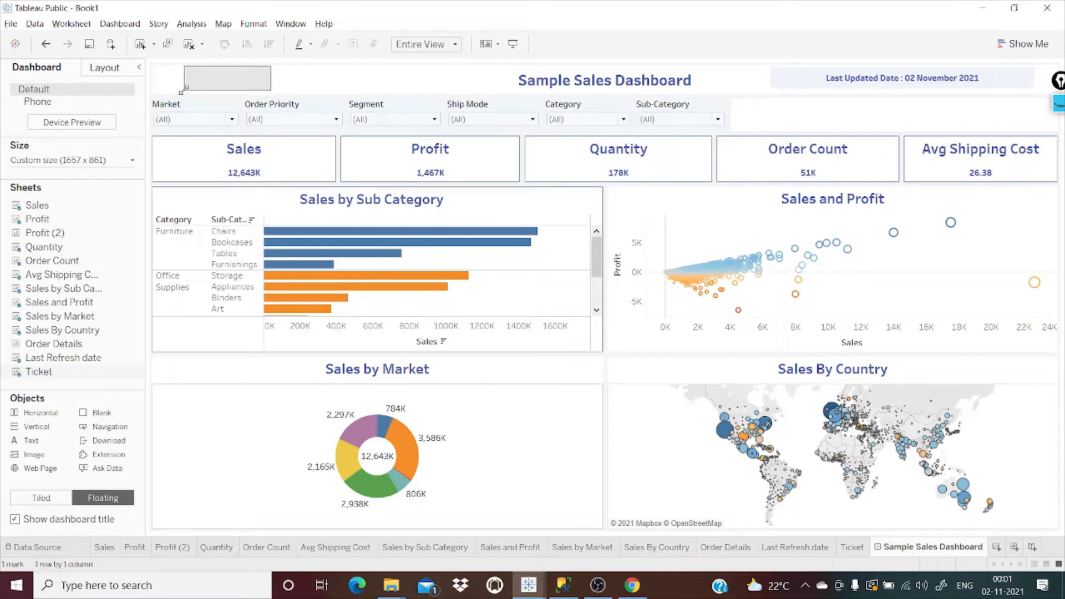
{"action": "left_click_drag", "start_coordinate": [222, 62], "coordinate": [198, 63]}
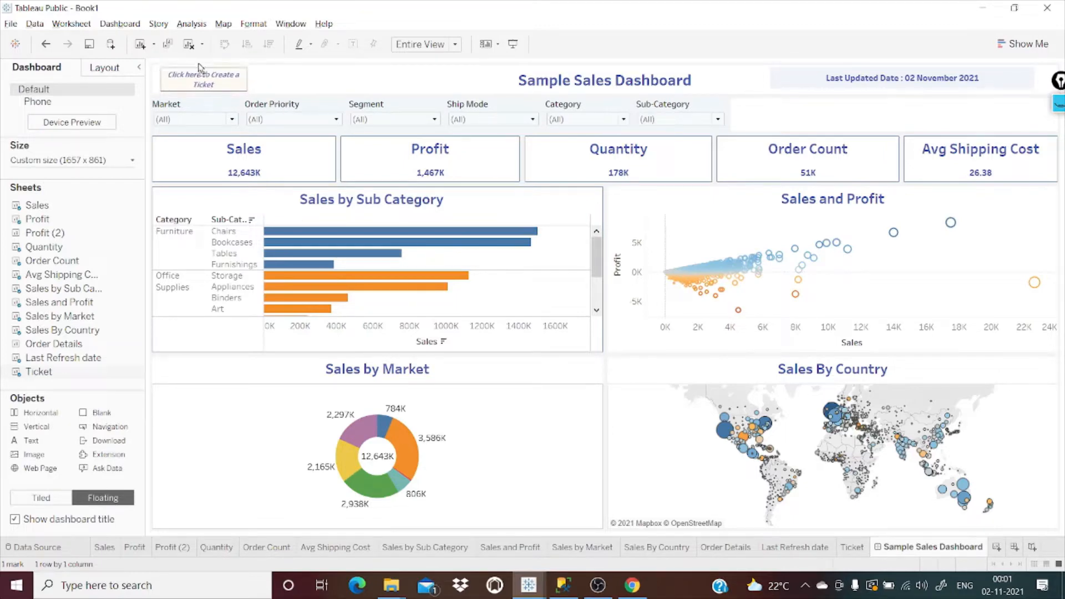
Step: Give the dashboard title a solid blue border in the second thickness and a light blue background
{"action": "left_click", "coordinate": [294, 81]}
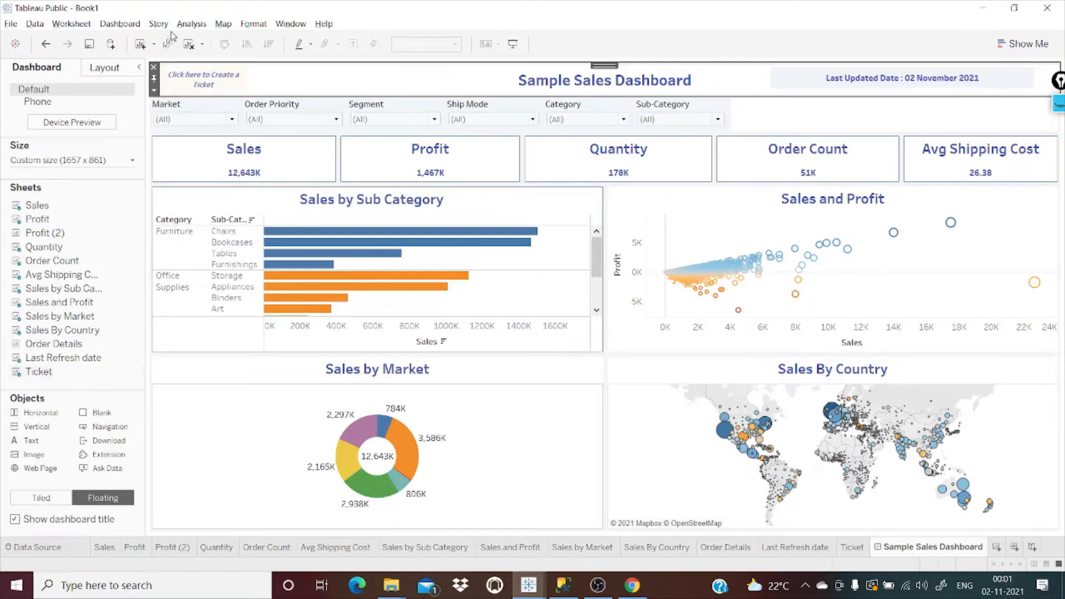
{"action": "left_click", "coordinate": [103, 67]}
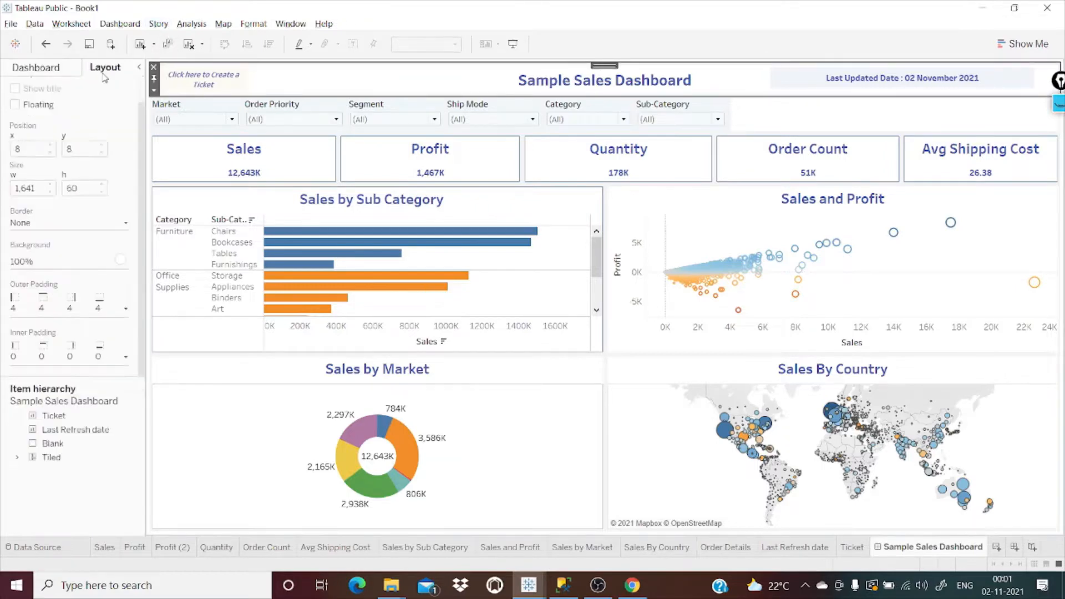
{"action": "left_click", "coordinate": [61, 223]}
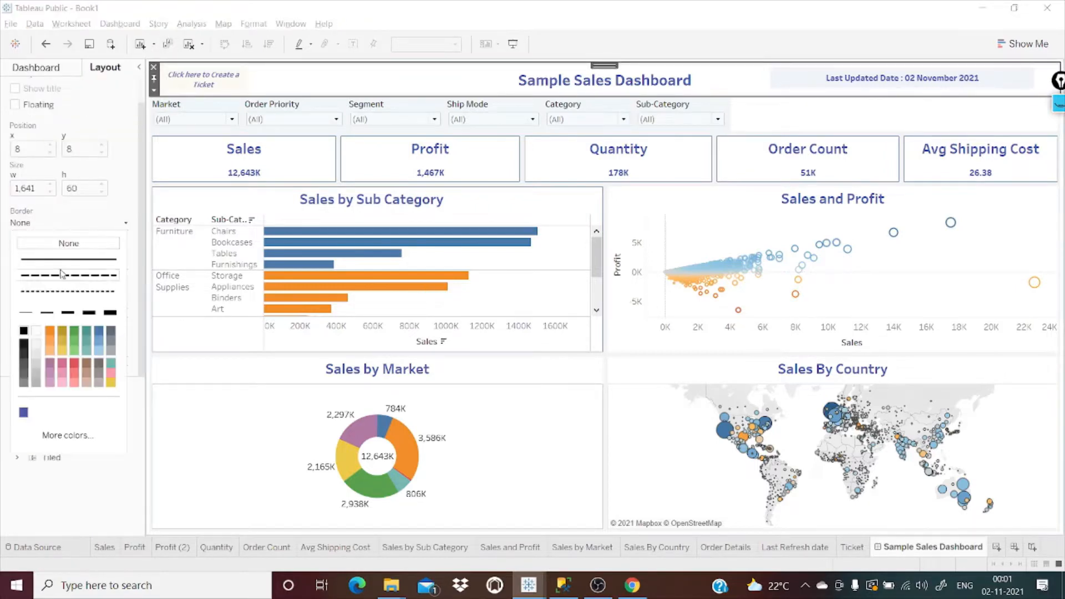
{"action": "left_click", "coordinate": [48, 314]}
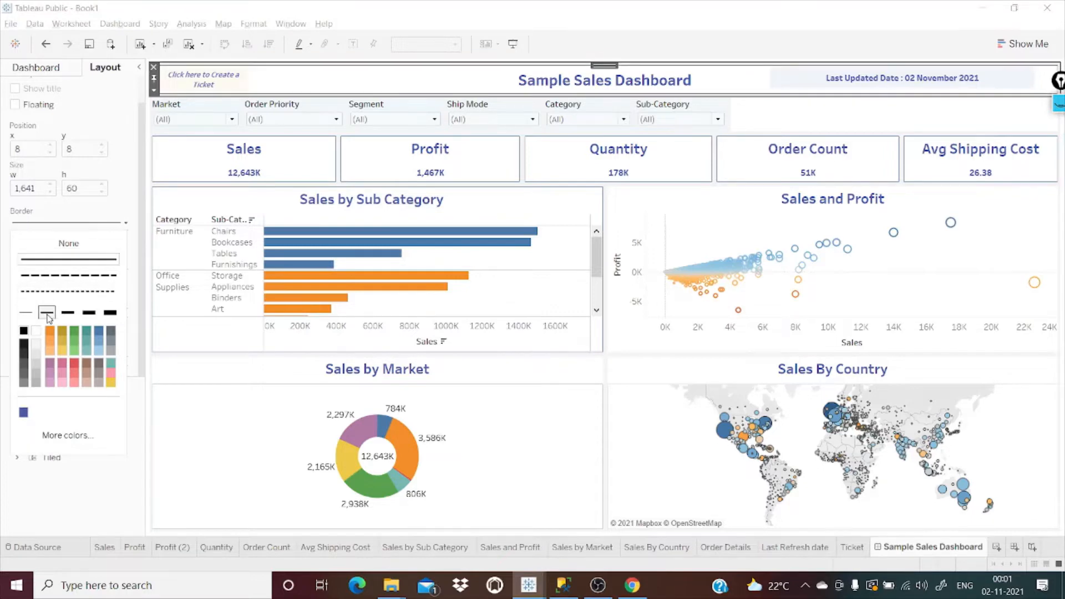
{"action": "left_click", "coordinate": [99, 332]}
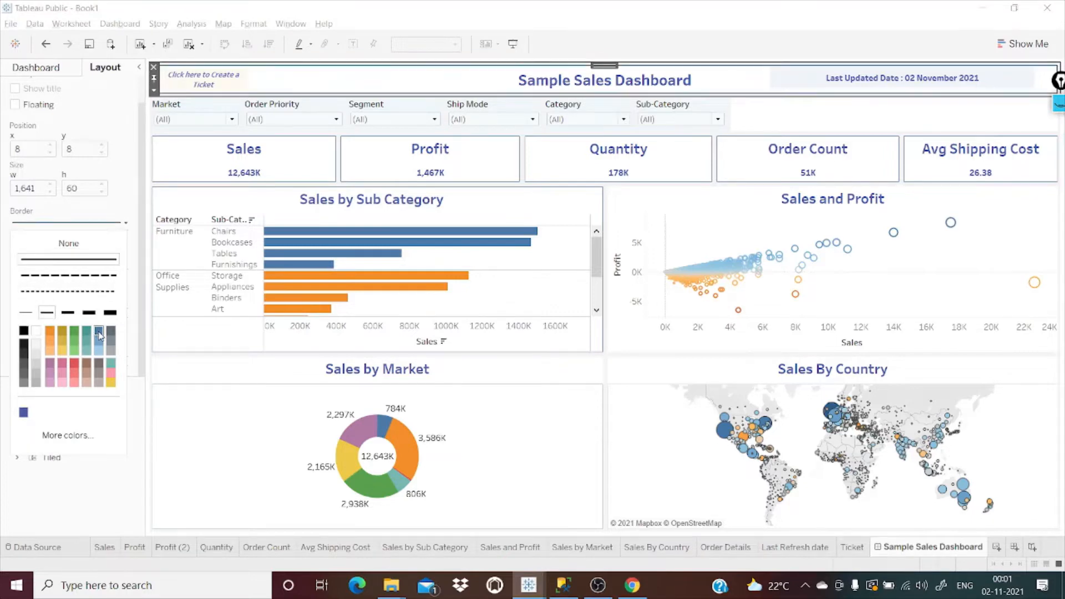
{"action": "left_click", "coordinate": [335, 82]}
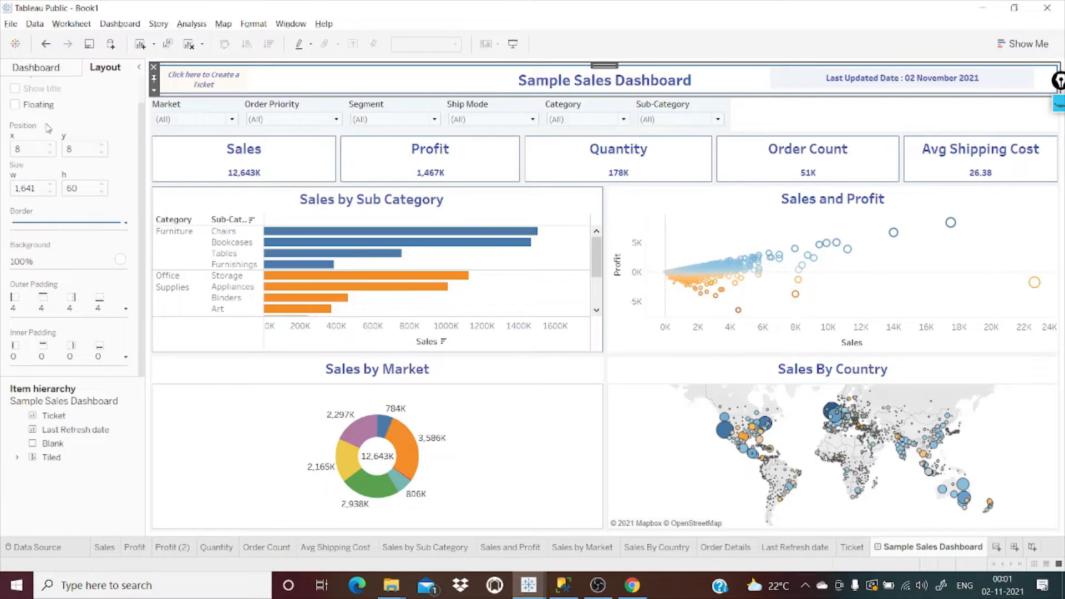
{"action": "left_click", "coordinate": [118, 259]}
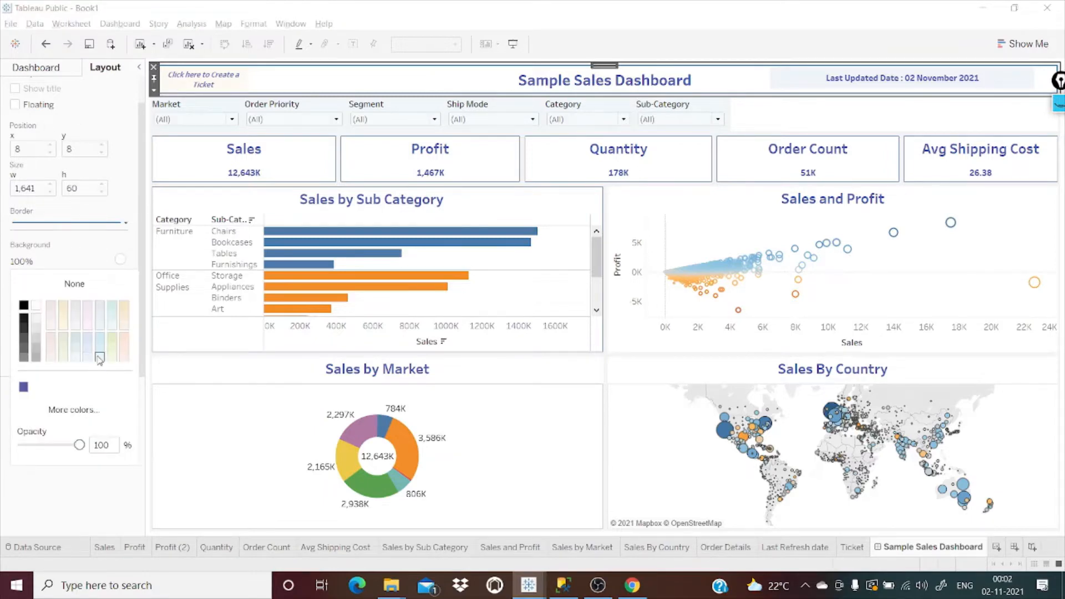
{"action": "left_click", "coordinate": [99, 358]}
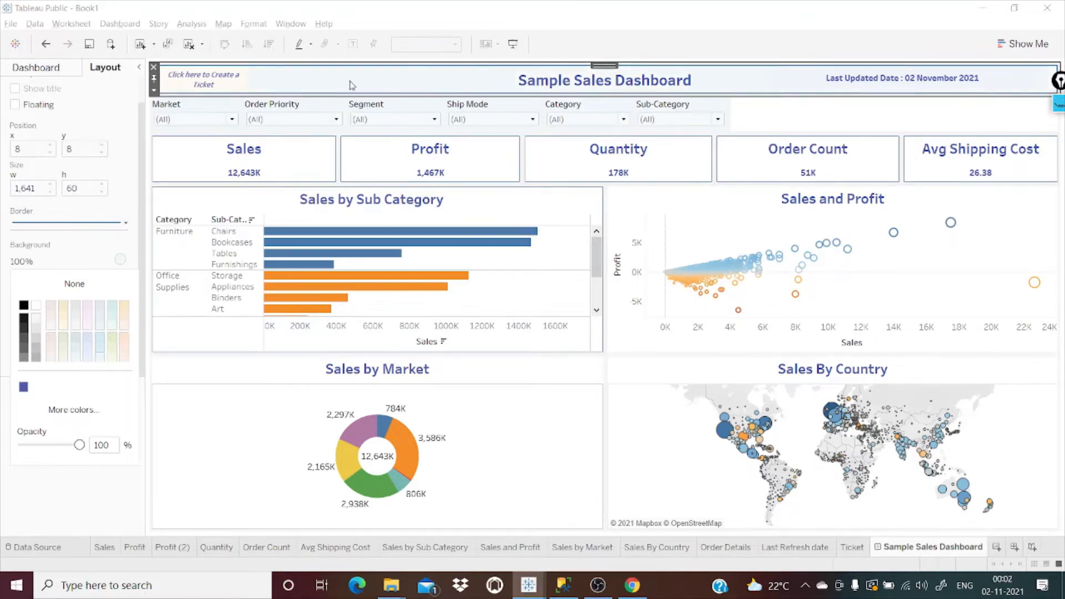
Step: Give the floating Ticket sheet a thin blue border
{"action": "left_click", "coordinate": [224, 86]}
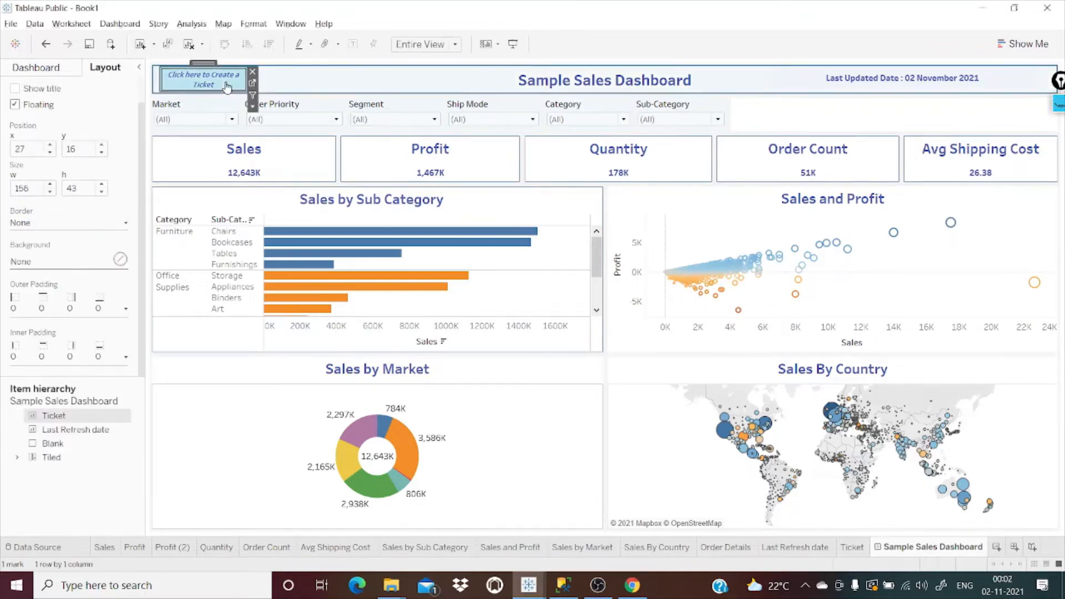
{"action": "left_click", "coordinate": [85, 232]}
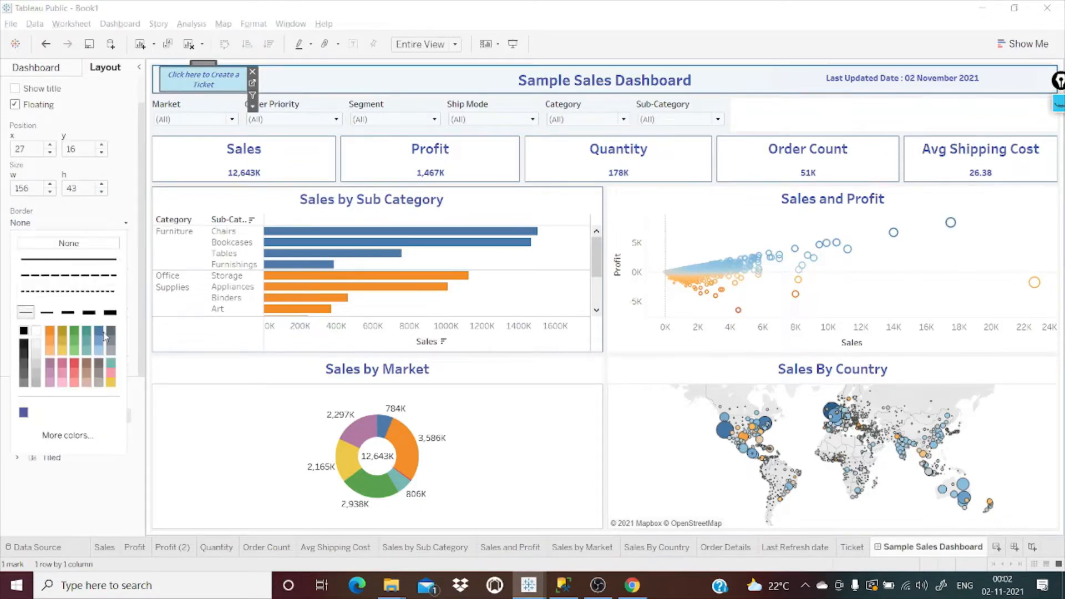
{"action": "left_click", "coordinate": [264, 81]}
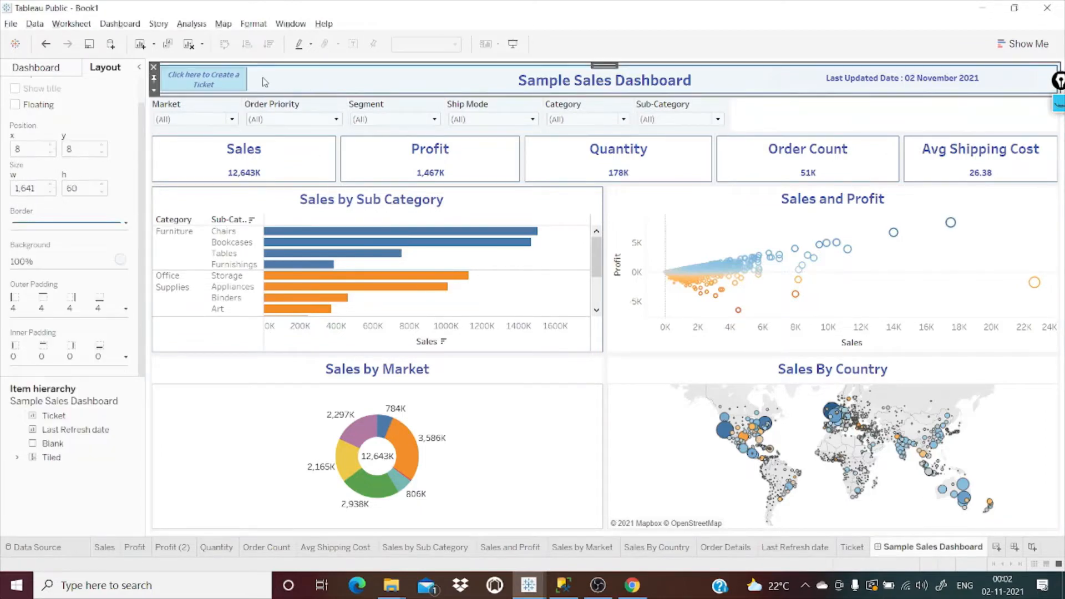
{"action": "left_click", "coordinate": [238, 82]}
{"action": "left_click", "coordinate": [328, 83]}
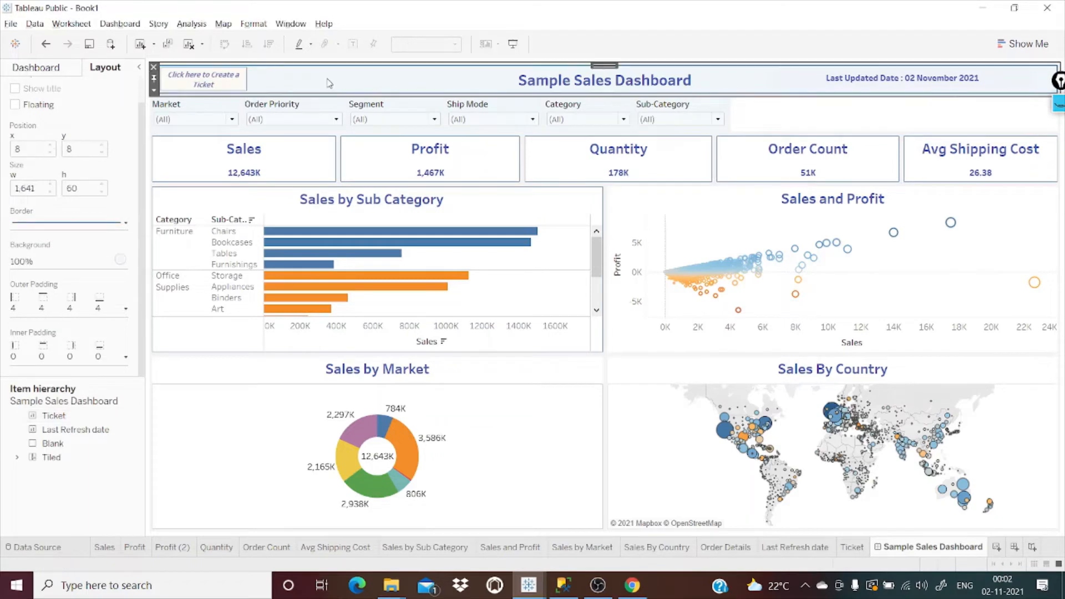
Step: Give the floating Last Refresh date sheet a solid blue border in the second thickness
{"action": "left_click", "coordinate": [807, 81]}
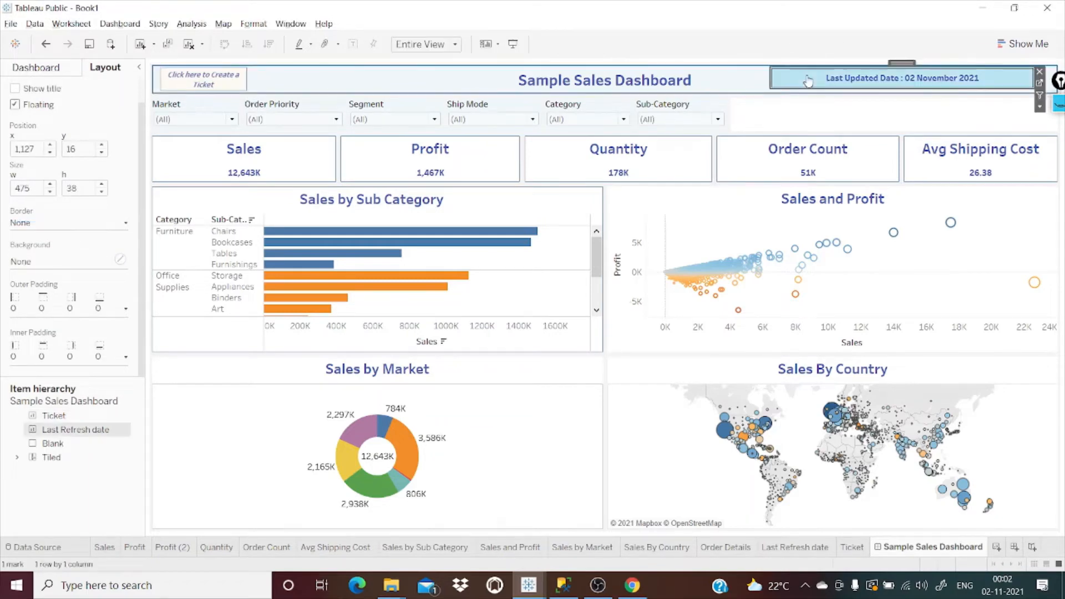
{"action": "left_click", "coordinate": [92, 222]}
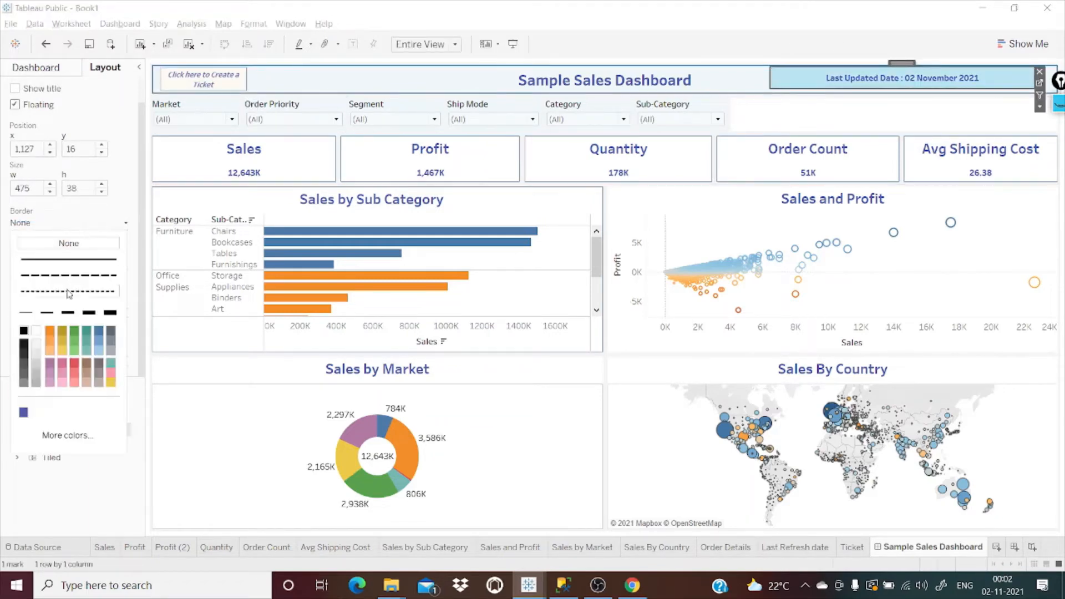
{"action": "left_click", "coordinate": [46, 312]}
{"action": "left_click", "coordinate": [107, 332]}
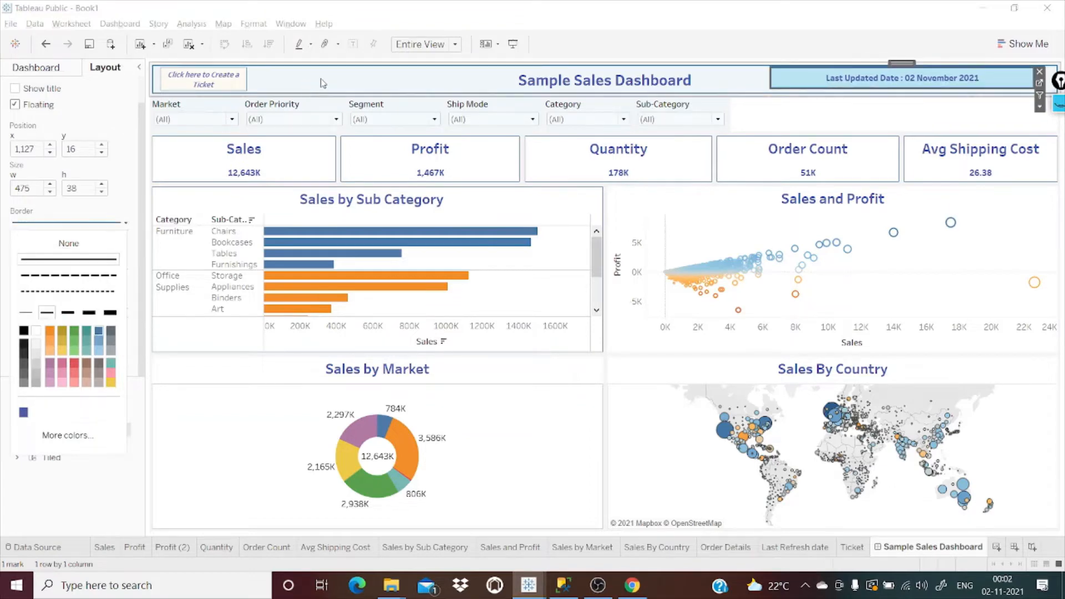
{"action": "left_click", "coordinate": [332, 79]}
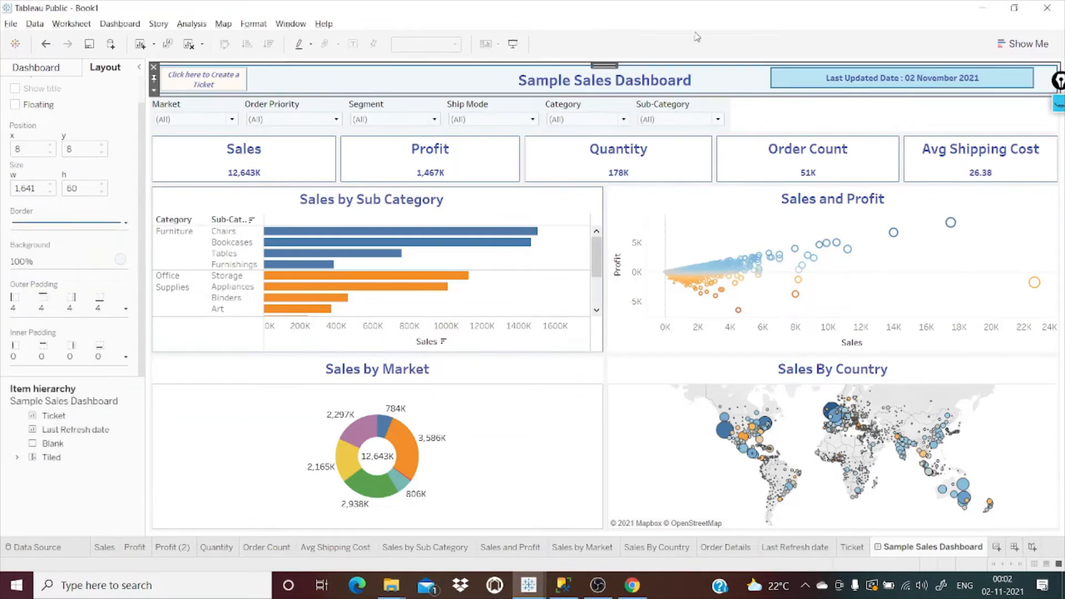
Step: Preview the finished dashboard in presentation mode, check its layout and tooltips, and return to editing
{"action": "left_click", "coordinate": [636, 202]}
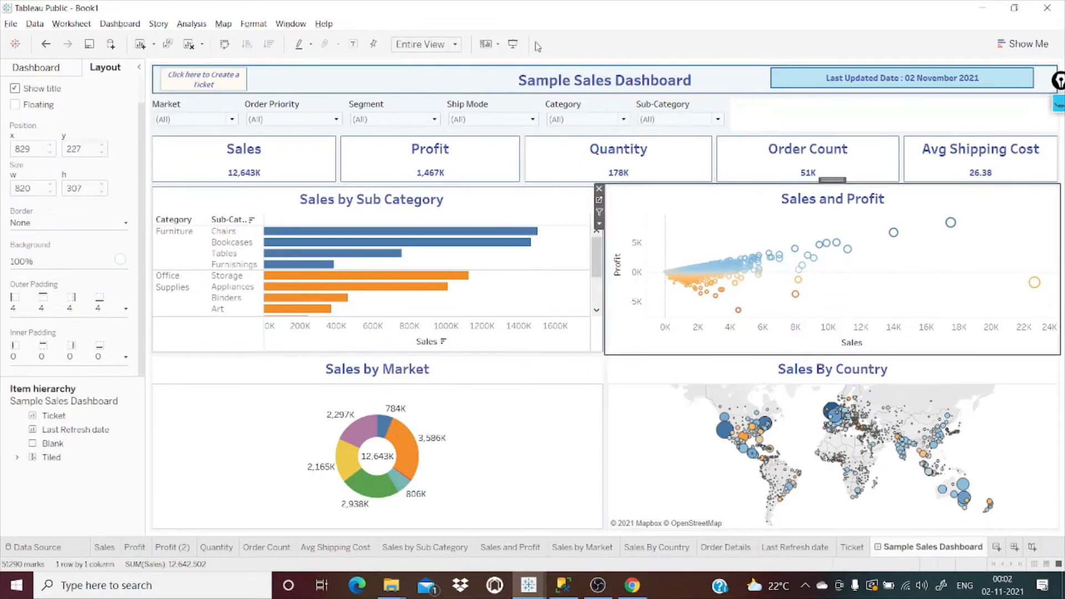
{"action": "left_click", "coordinate": [514, 46]}
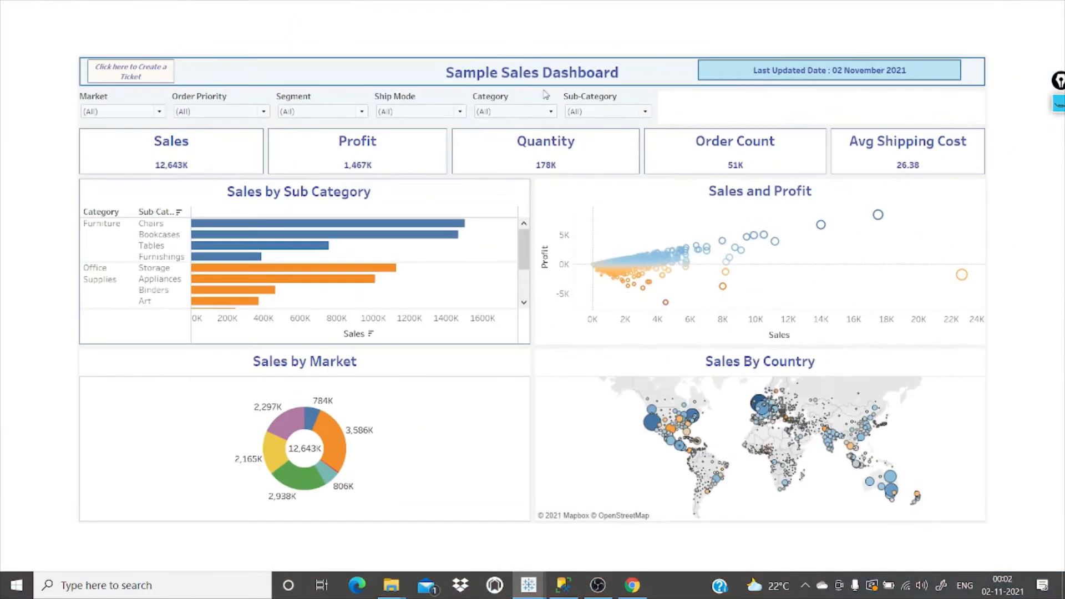
{"action": "mouse_move", "coordinate": [962, 278]}
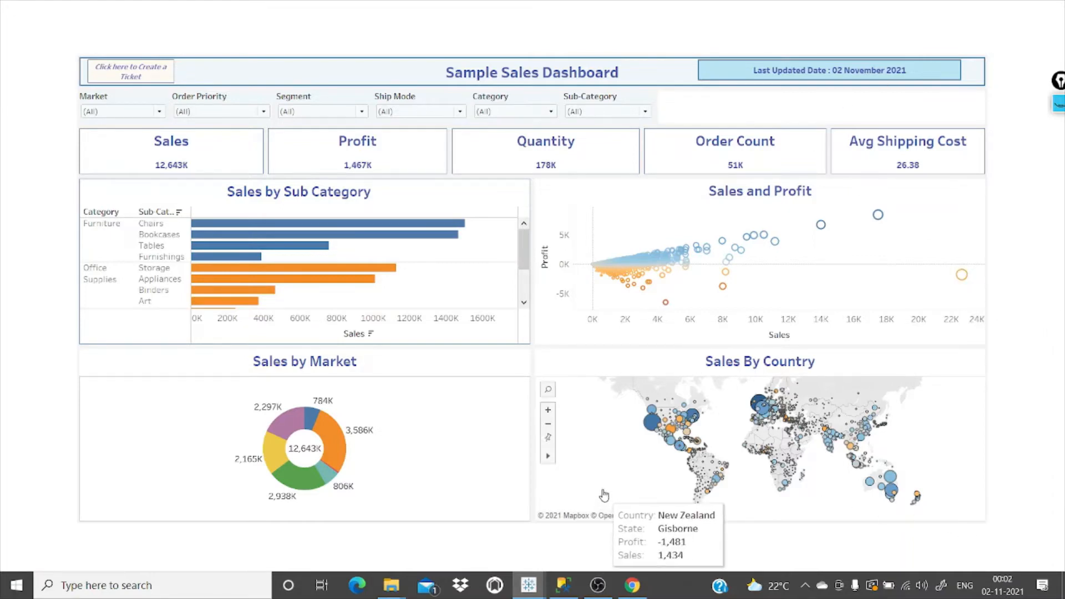
{"action": "key", "text": "Escape"}
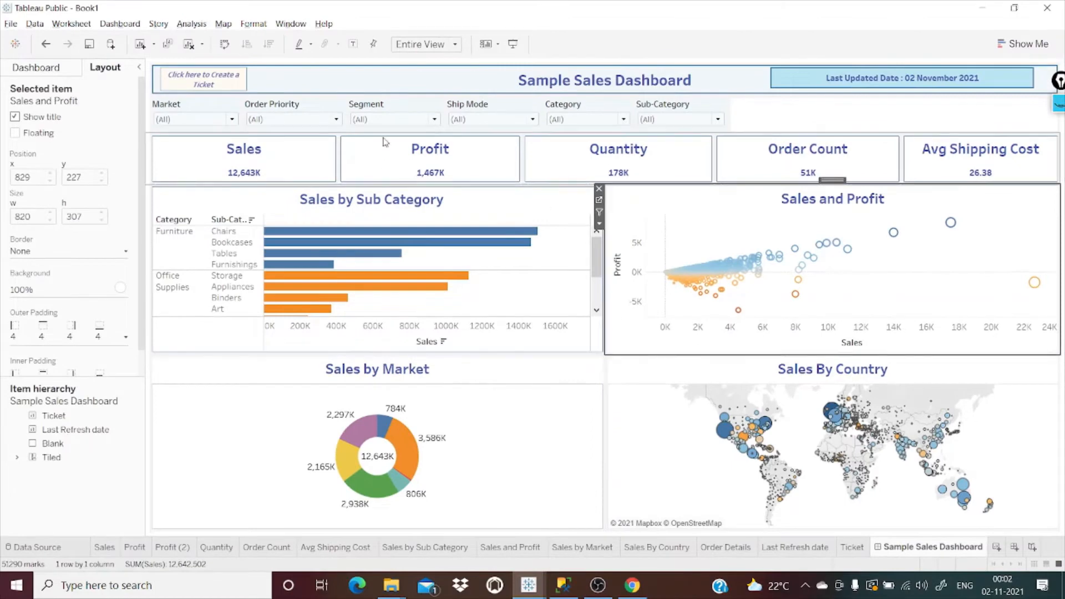
Step: Create a new dashboard and set its size to Automatic
{"action": "left_click", "coordinate": [1014, 548]}
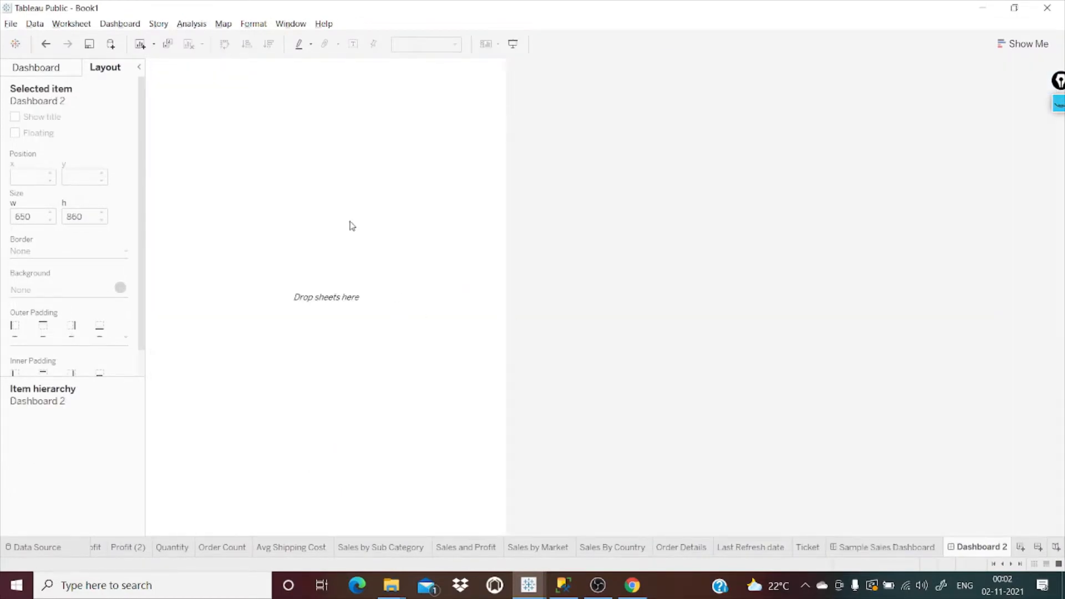
{"action": "left_click", "coordinate": [53, 72]}
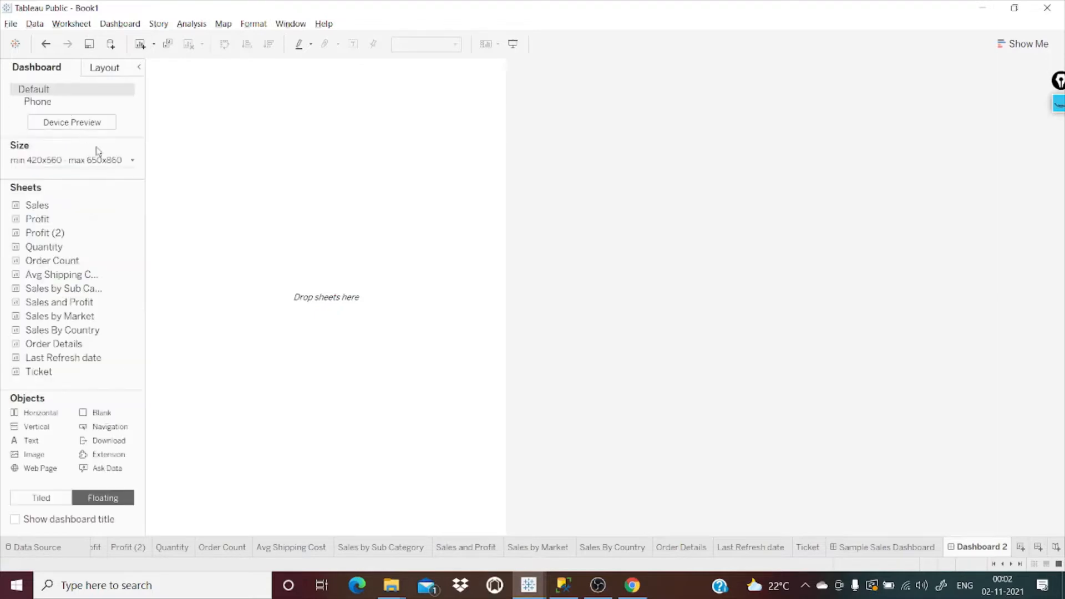
{"action": "left_click", "coordinate": [113, 159]}
{"action": "left_click", "coordinate": [111, 183]}
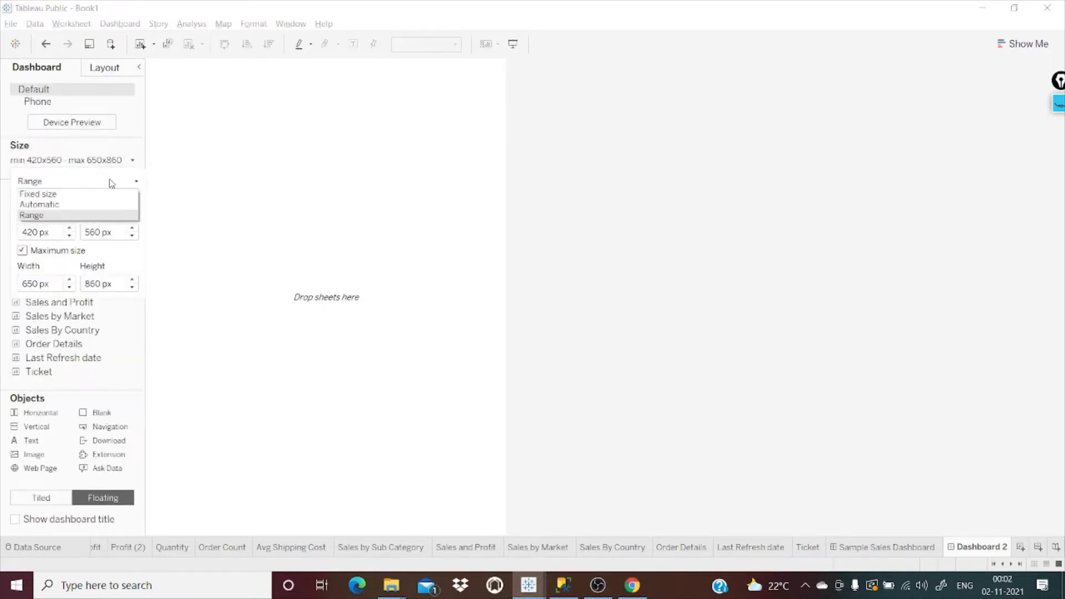
{"action": "left_click", "coordinate": [67, 195]}
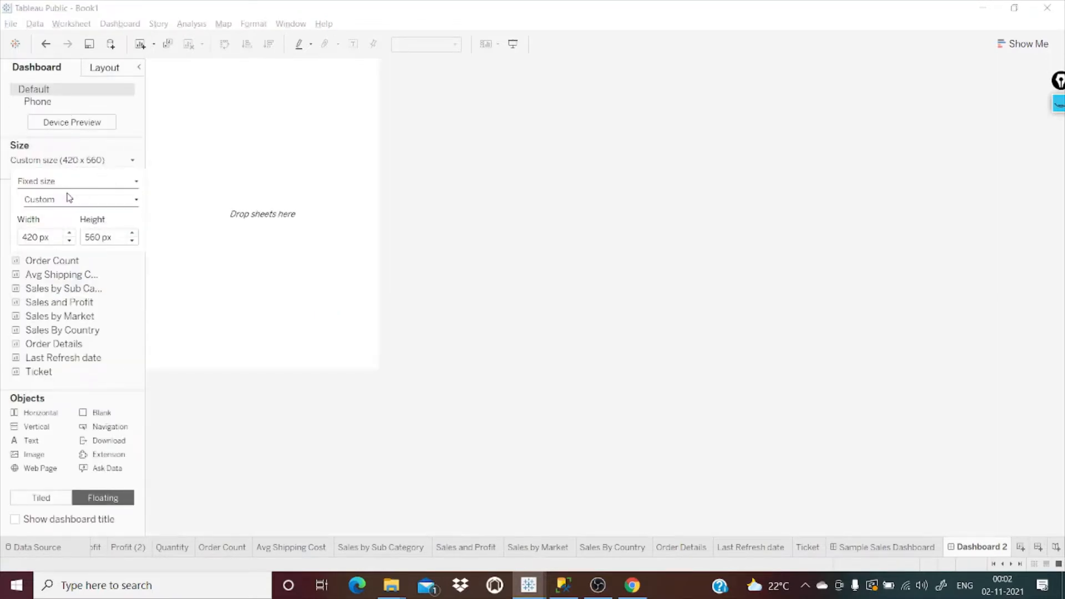
{"action": "left_click", "coordinate": [86, 165]}
{"action": "left_click", "coordinate": [82, 164]}
{"action": "left_click", "coordinate": [68, 203]}
{"action": "left_click", "coordinate": [66, 181]}
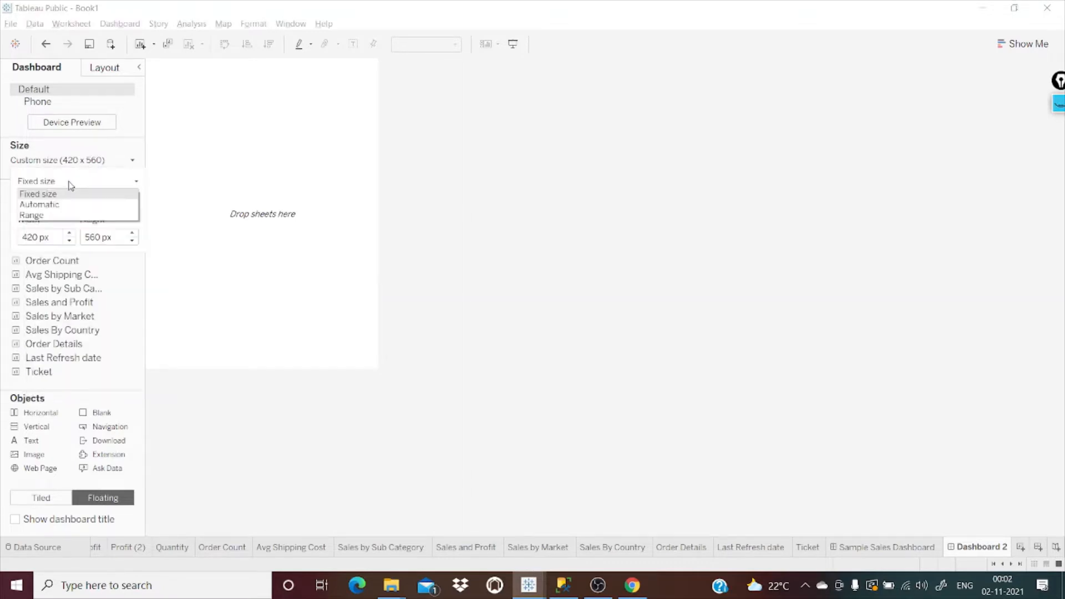
{"action": "left_click", "coordinate": [57, 203]}
{"action": "left_click", "coordinate": [517, 213]}
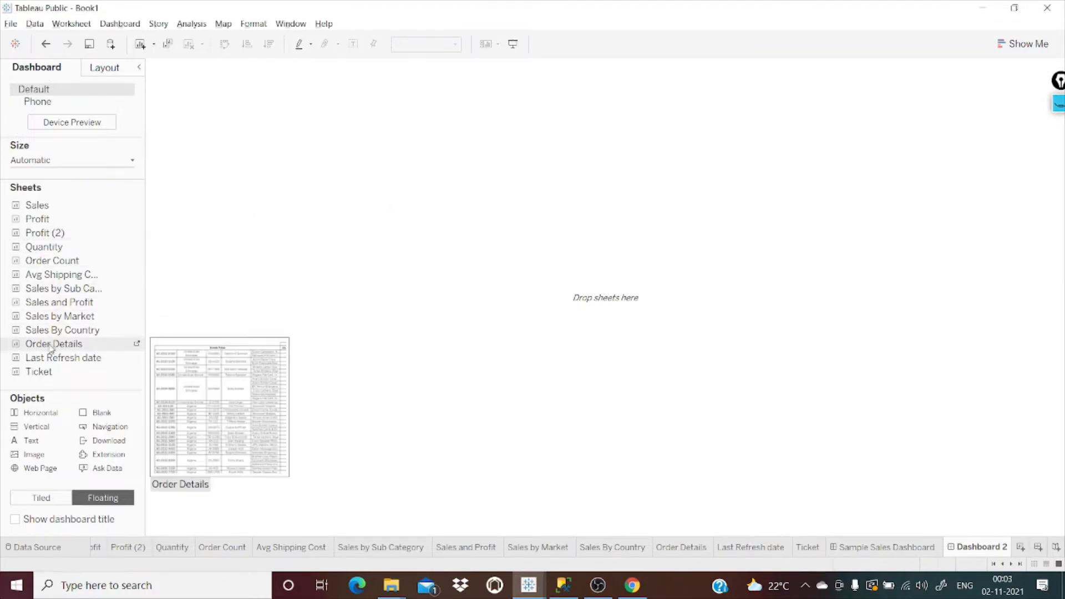
Step: Place the Order Details sheet on the new dashboard as a tiled object filling the canvas
{"action": "left_click_drag", "start_coordinate": [51, 346], "coordinate": [78, 446]}
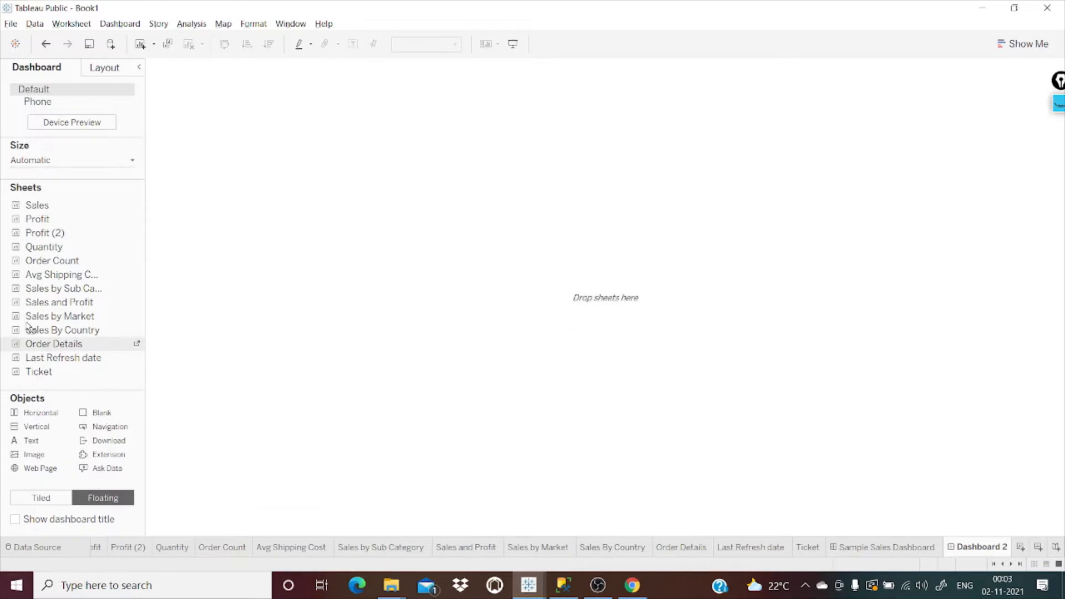
{"action": "left_click", "coordinate": [42, 497]}
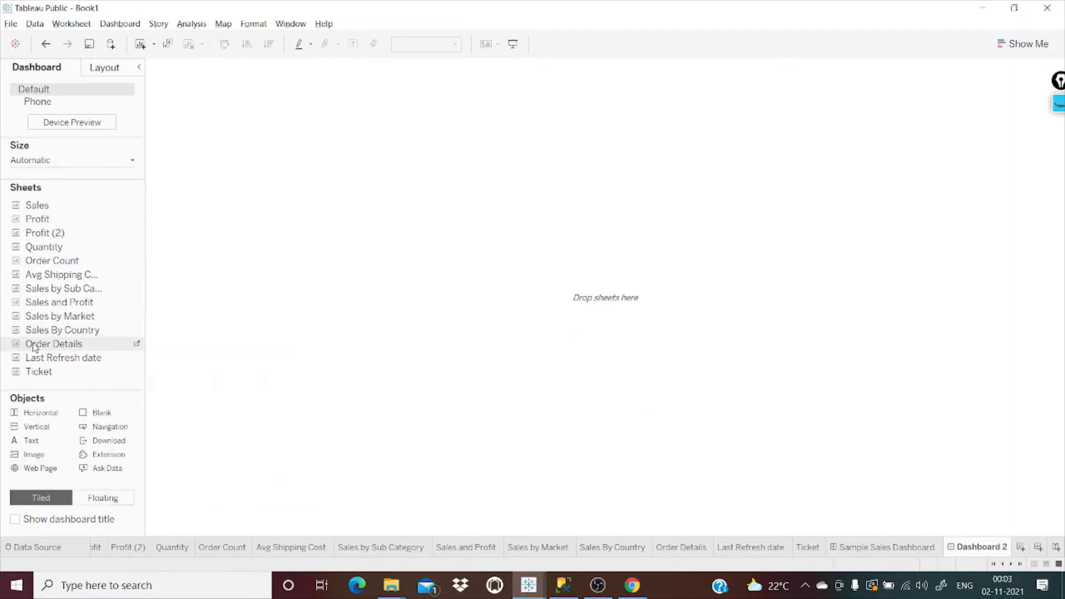
{"action": "left_click_drag", "start_coordinate": [34, 344], "coordinate": [363, 285]}
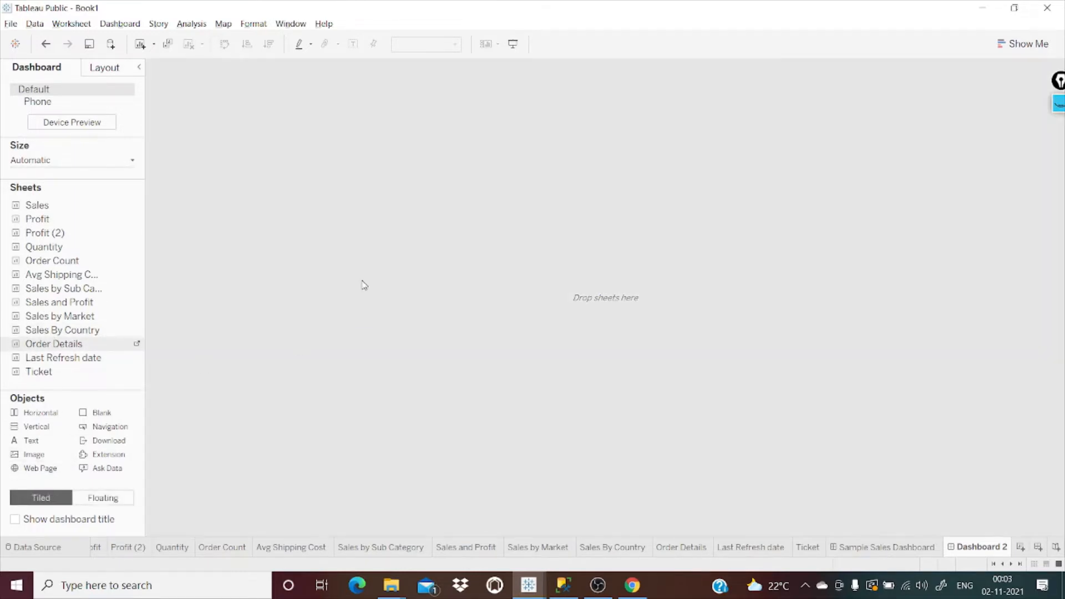
{"action": "left_click_drag", "start_coordinate": [363, 285], "coordinate": [363, 284]}
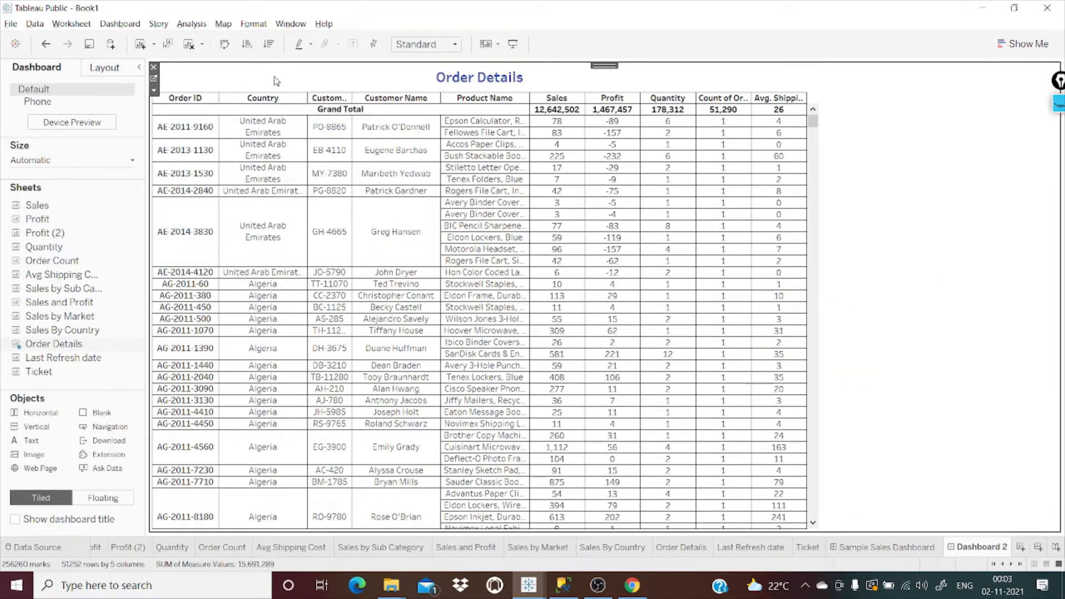
Step: Set the Order Details table to Fit Width and widen its Product Name column slightly
{"action": "left_click", "coordinate": [154, 90]}
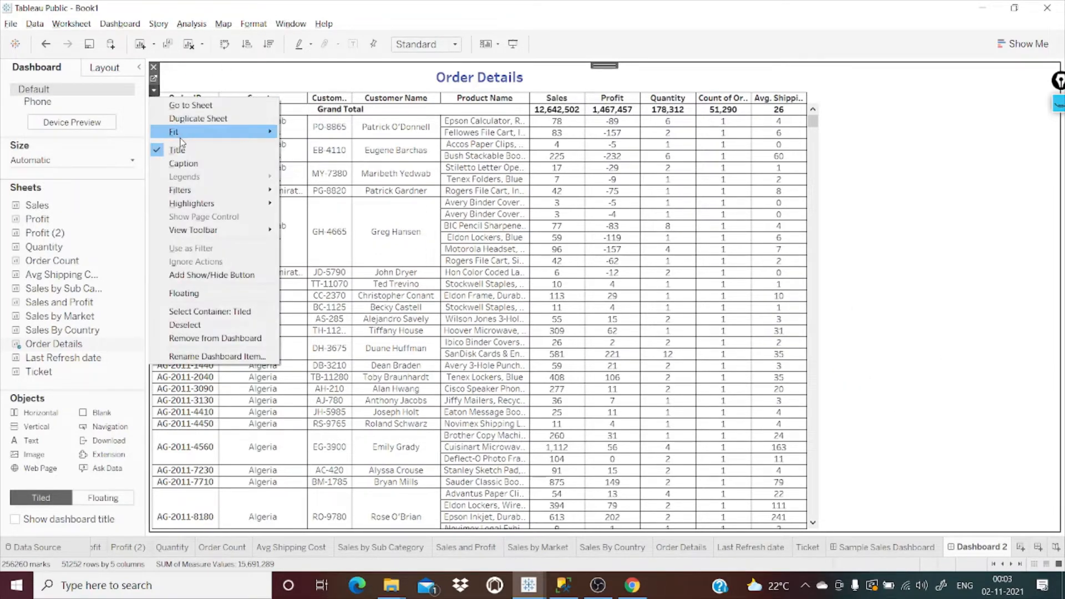
{"action": "mouse_move", "coordinate": [193, 134]}
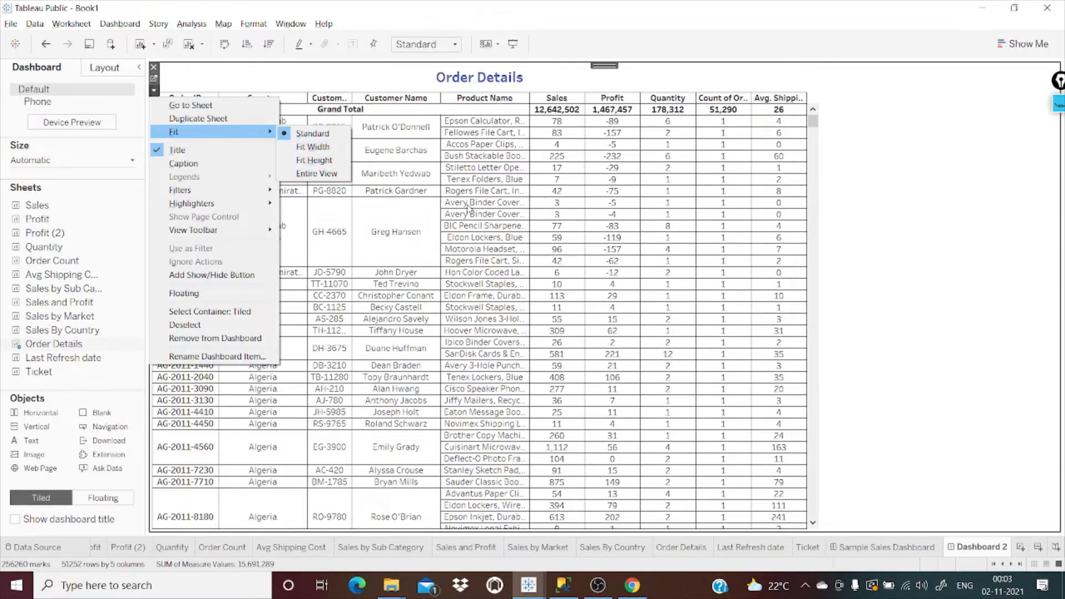
{"action": "left_click", "coordinate": [311, 145]}
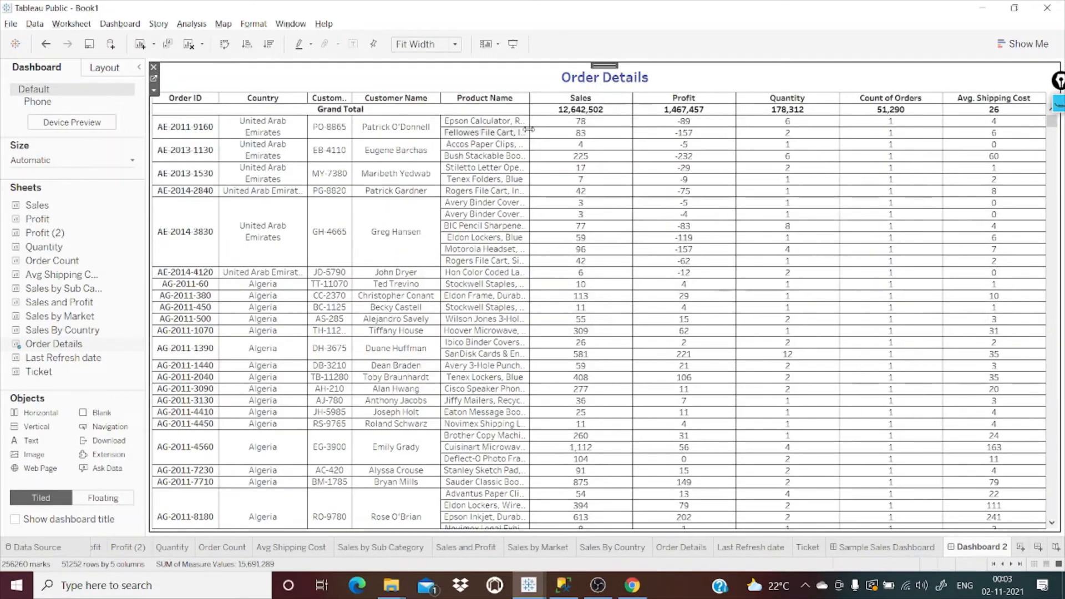
{"action": "left_click_drag", "start_coordinate": [528, 129], "coordinate": [550, 127]}
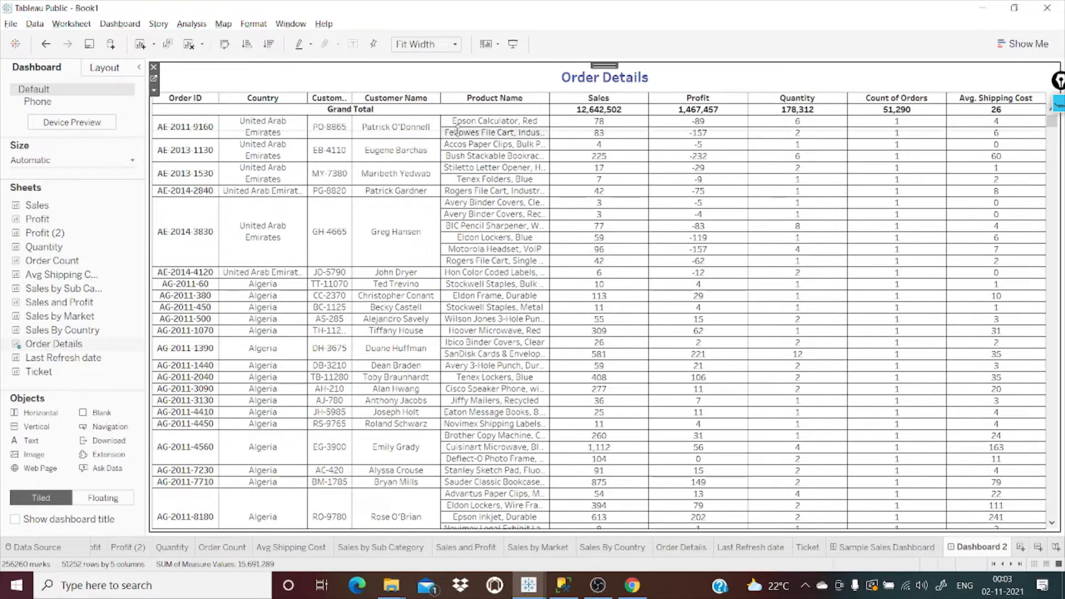
{"action": "left_click_drag", "start_coordinate": [458, 127], "coordinate": [458, 131]}
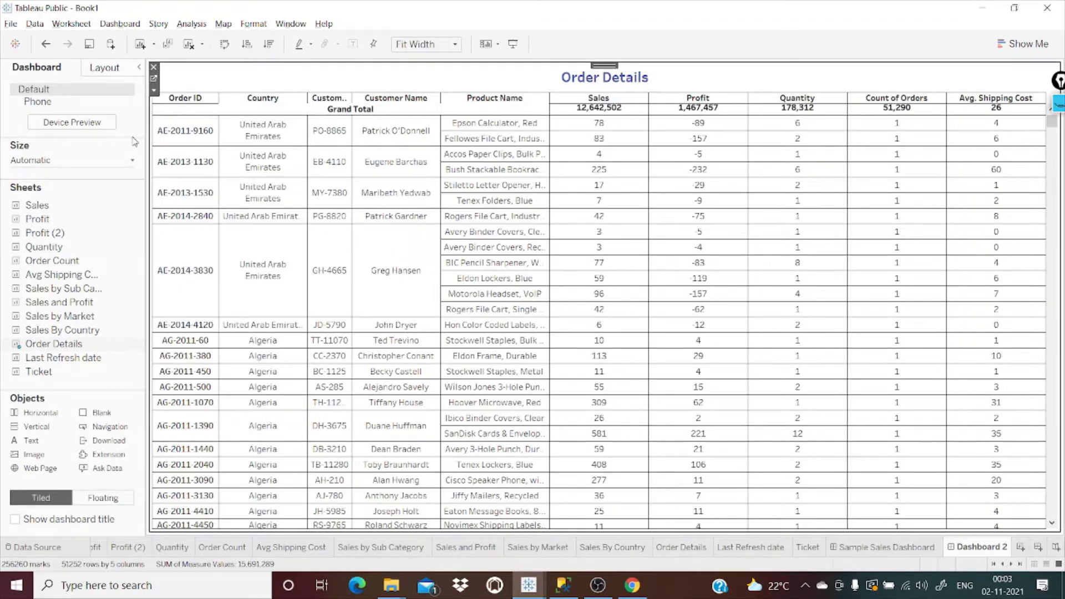
{"action": "key", "text": "ctrl+z"}
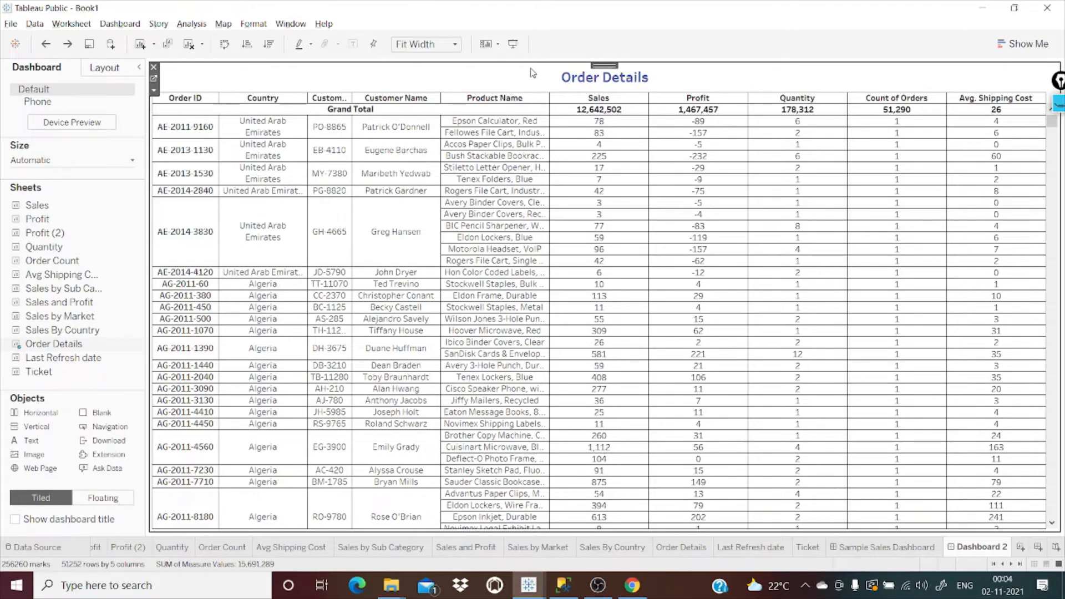
{"action": "left_click", "coordinate": [15, 520]}
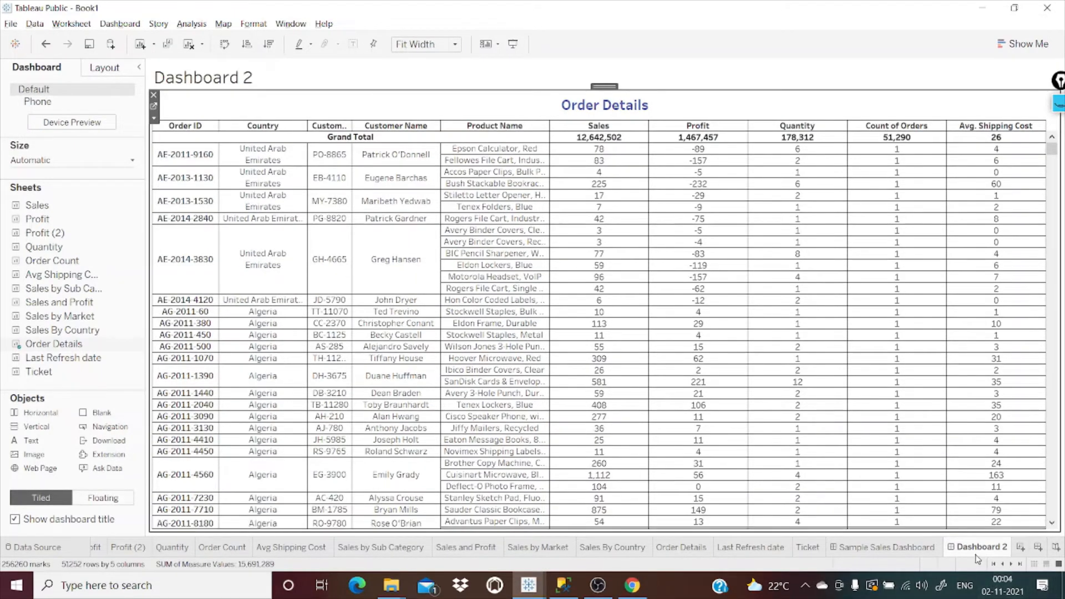
{"action": "mouse_move", "coordinate": [600, 139]}
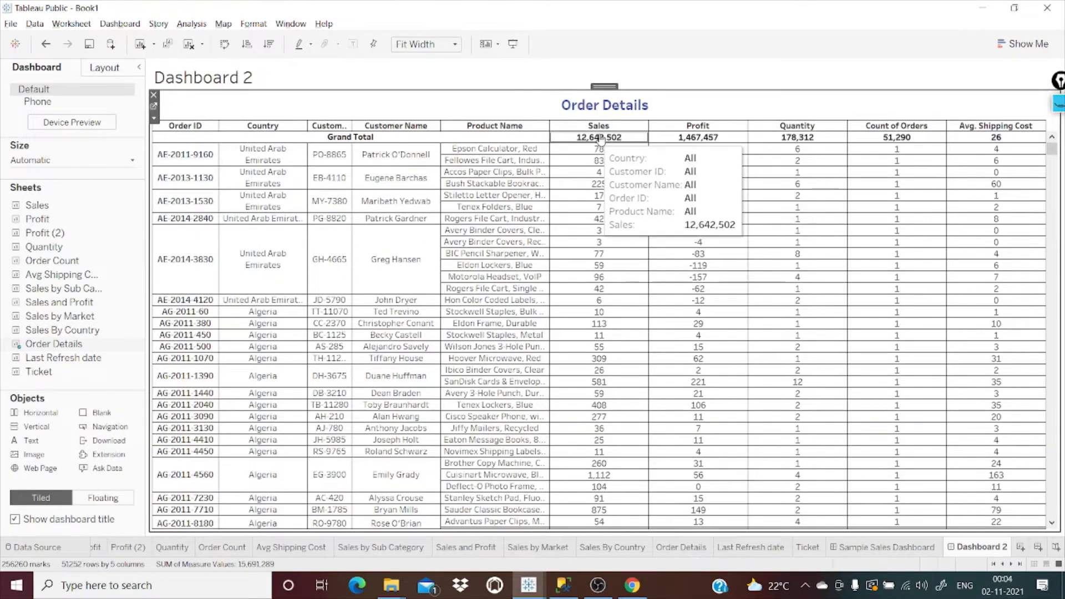
{"action": "left_click", "coordinate": [15, 519]}
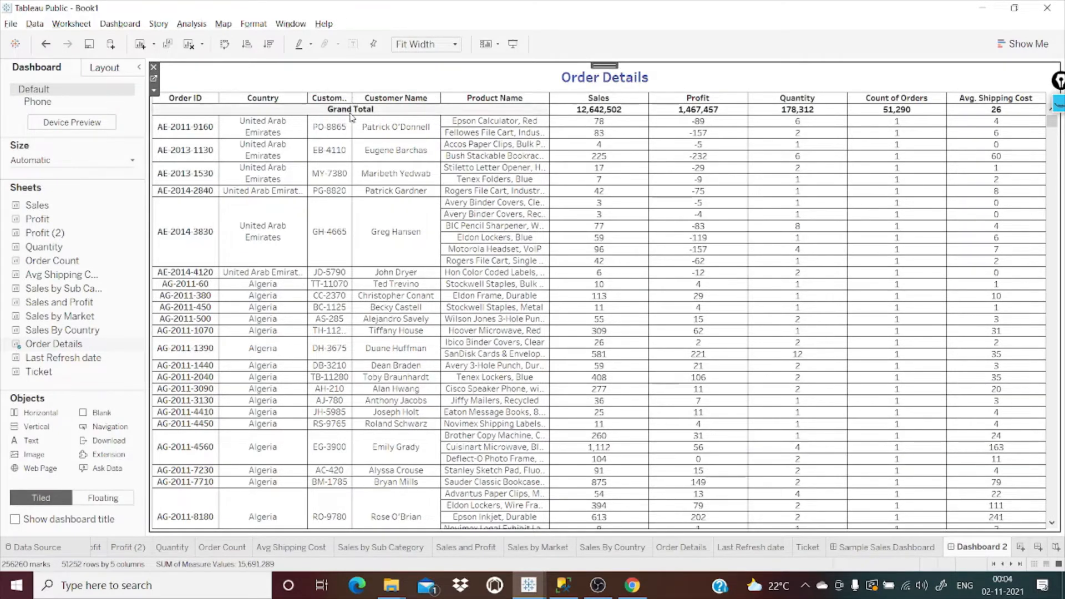
Step: Widen the Customer ID column in the Order Details table so its header and values fit
{"action": "left_click_drag", "start_coordinate": [351, 127], "coordinate": [370, 129]}
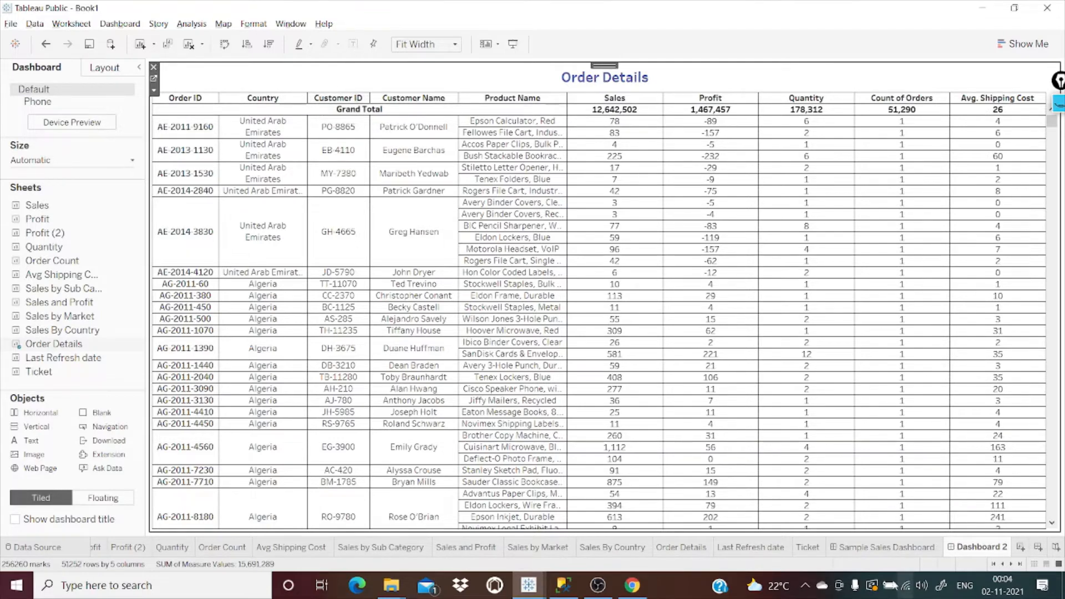
Step: Go back to the Sample Sales Dashboard and start adding a Go to URL dashboard action
{"action": "left_click", "coordinate": [877, 548]}
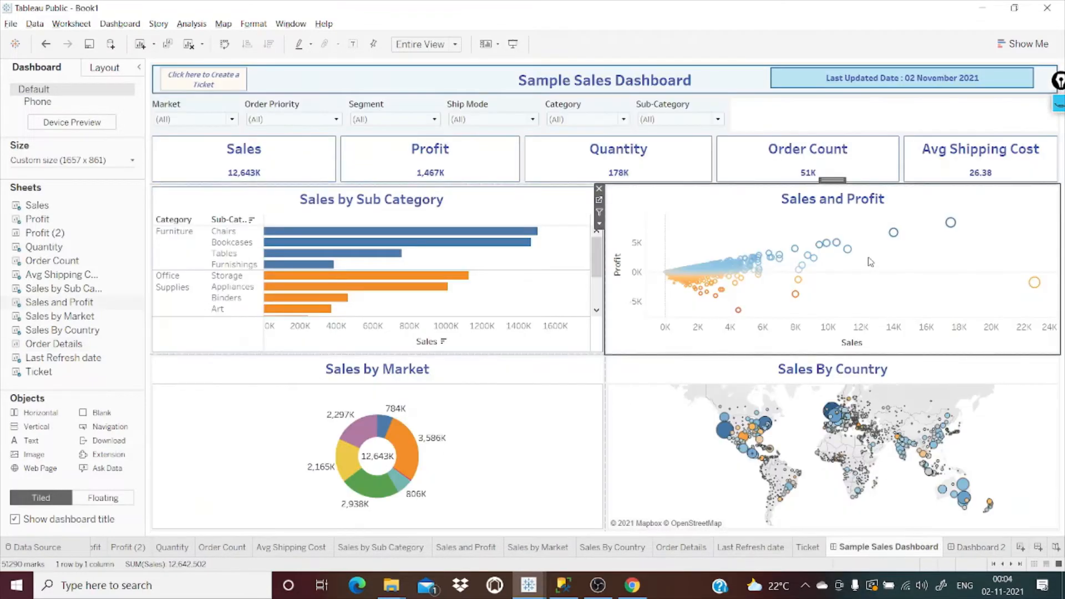
{"action": "left_click", "coordinate": [223, 81]}
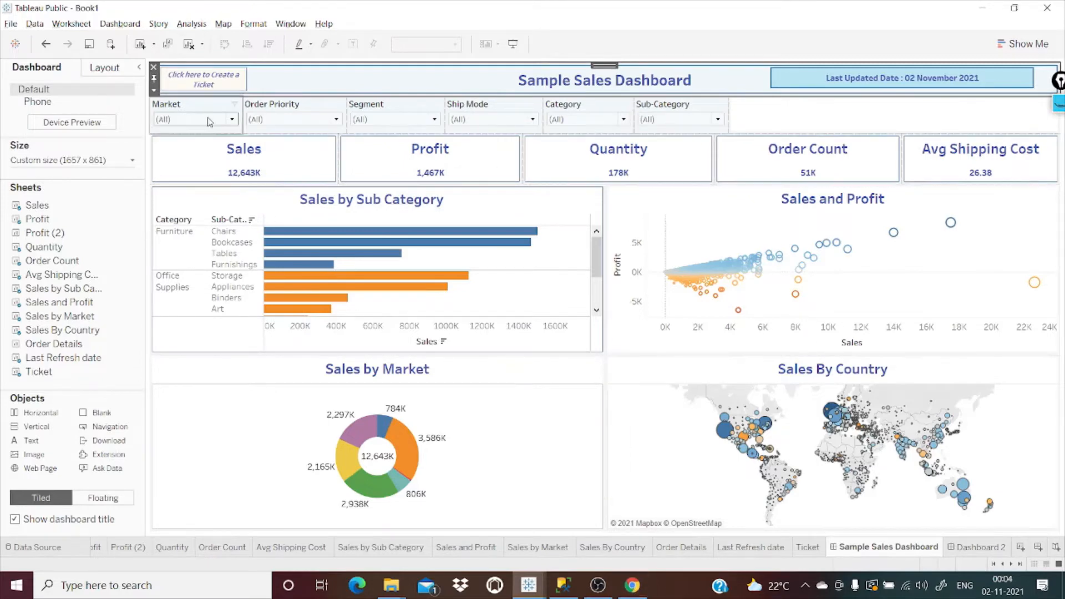
{"action": "left_click", "coordinate": [131, 25]}
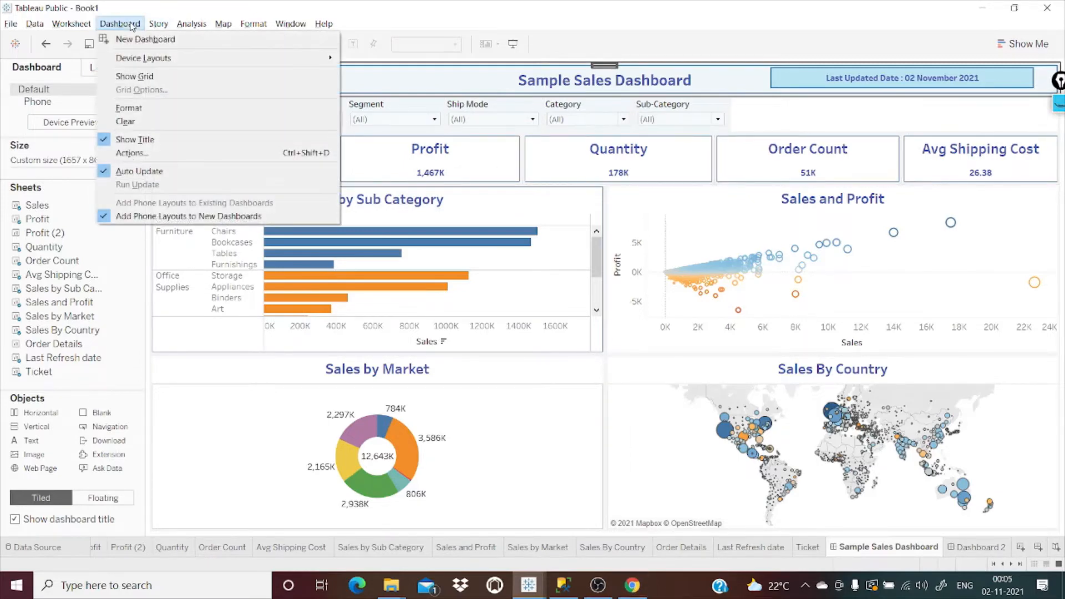
{"action": "left_click", "coordinate": [147, 153]}
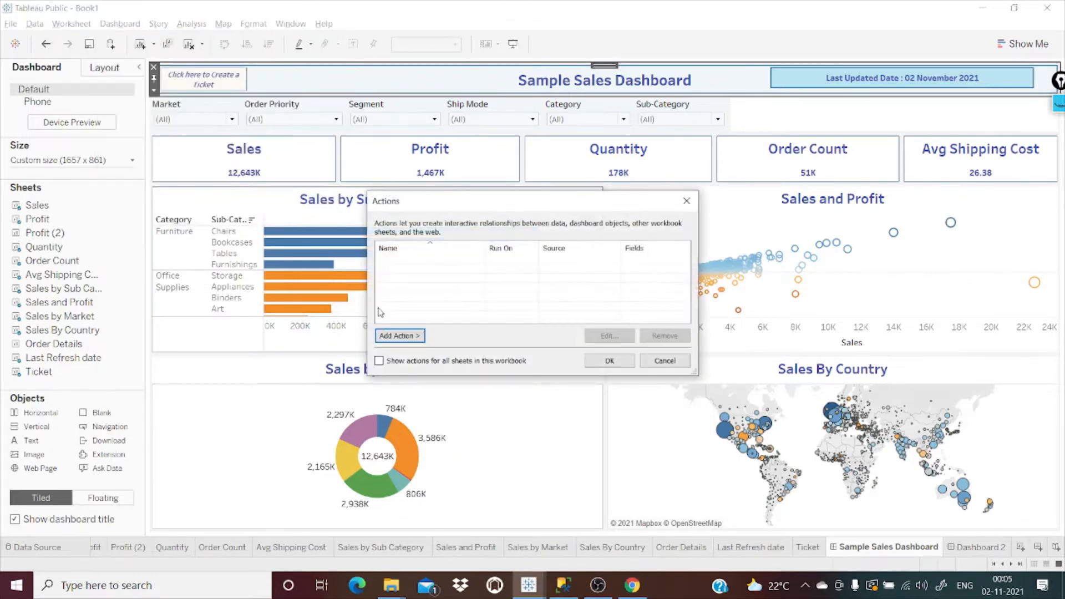
{"action": "left_click", "coordinate": [399, 337]}
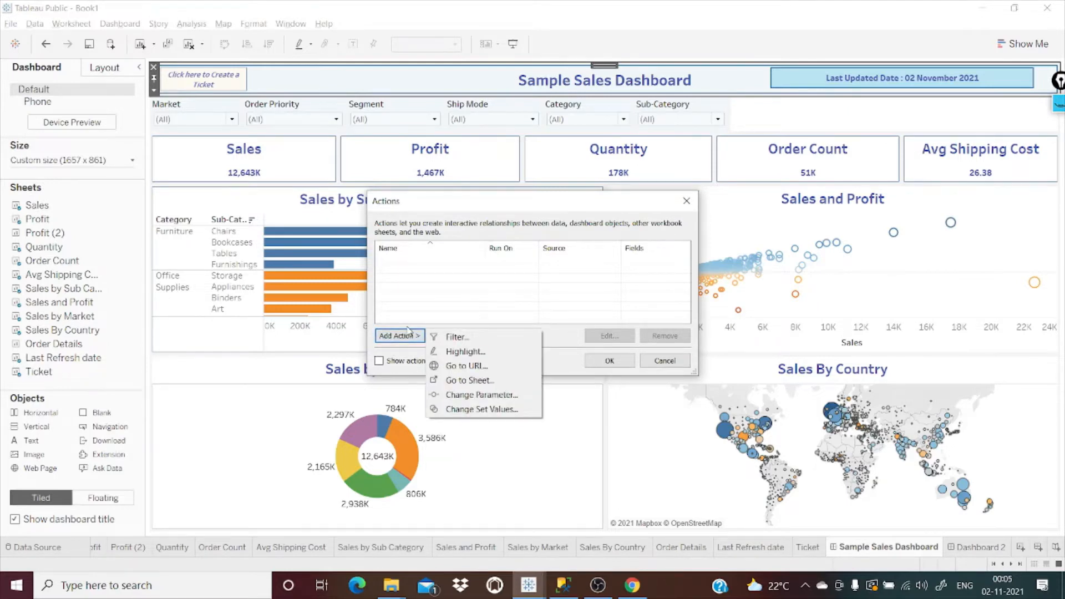
{"action": "left_click", "coordinate": [459, 366]}
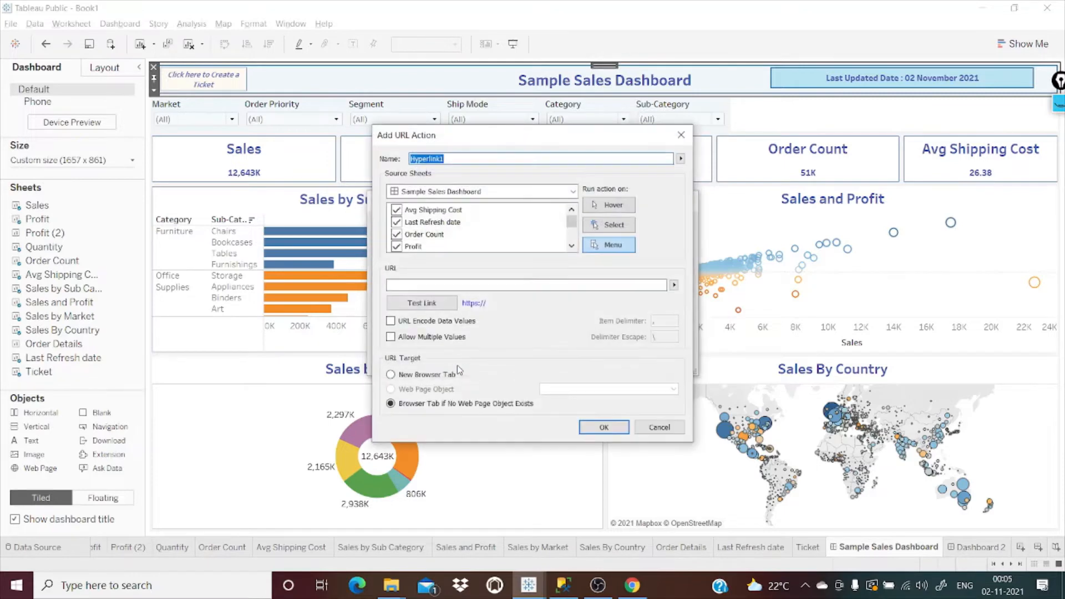
Step: Exclude every source sheet except Ticket from the new URL action on the Sample Sales Dashboard
{"action": "left_click", "coordinate": [396, 209]}
{"action": "left_click", "coordinate": [396, 222]}
{"action": "scroll", "coordinate": [471, 224], "scroll_direction": "down", "scroll_amount": 1}
{"action": "left_click", "coordinate": [396, 222]}
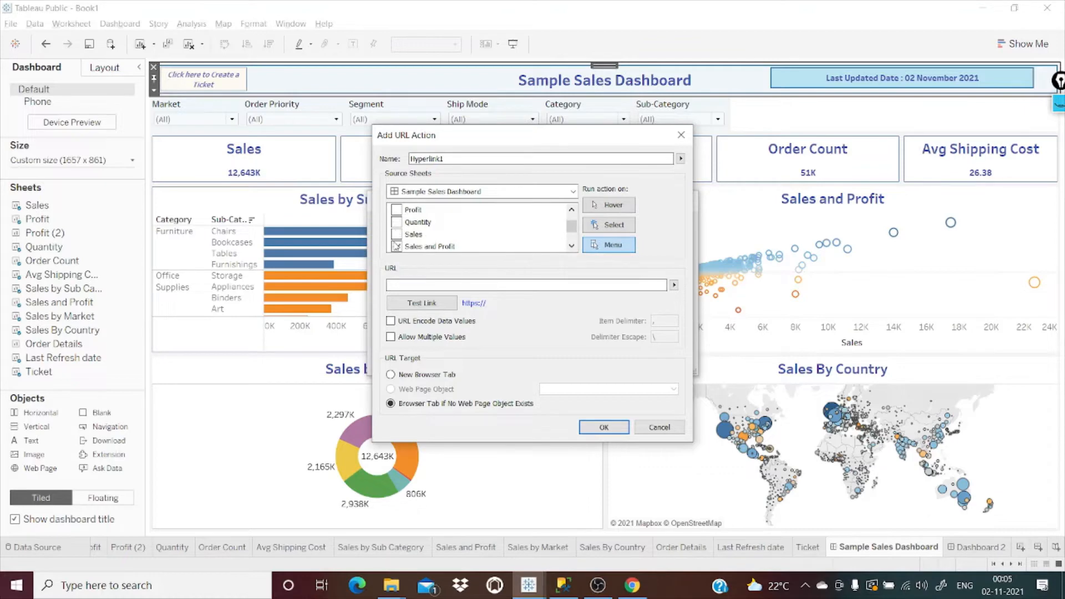
{"action": "left_click", "coordinate": [395, 246]}
{"action": "scroll", "coordinate": [429, 241], "scroll_direction": "down", "scroll_amount": 2}
{"action": "left_click", "coordinate": [396, 221]}
{"action": "left_click", "coordinate": [397, 211]}
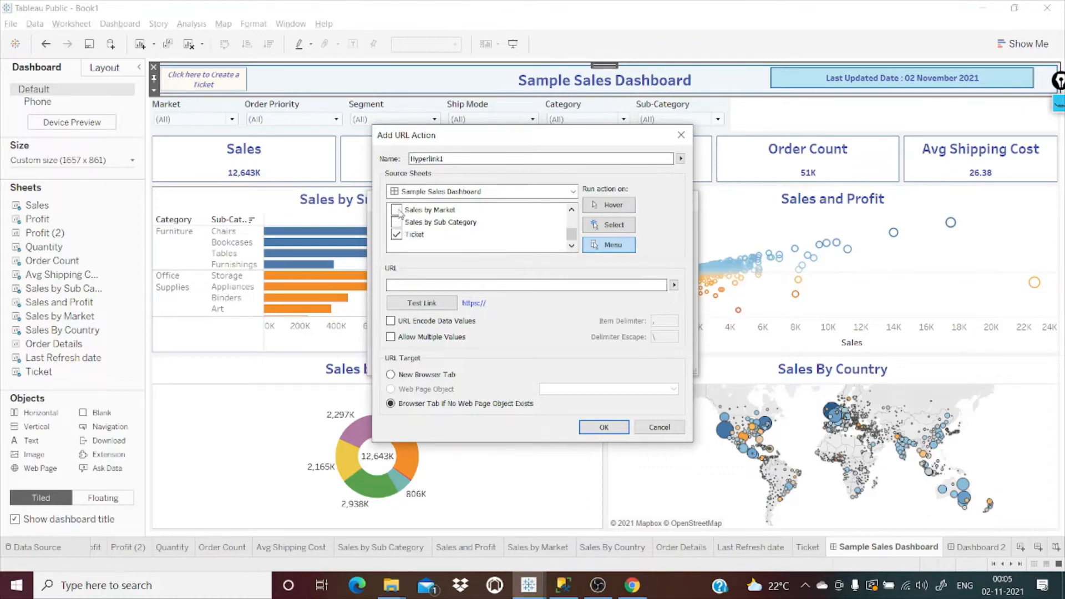
{"action": "scroll", "coordinate": [465, 222], "scroll_direction": "up", "scroll_amount": 1}
{"action": "left_click", "coordinate": [396, 234]}
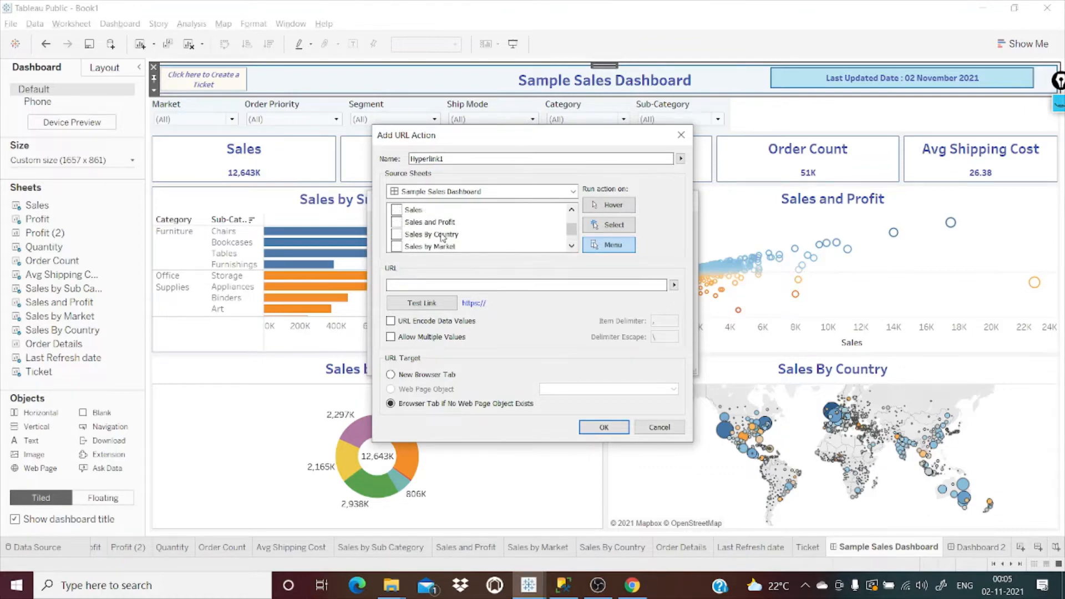
{"action": "scroll", "coordinate": [442, 237], "scroll_direction": "down", "scroll_amount": 1}
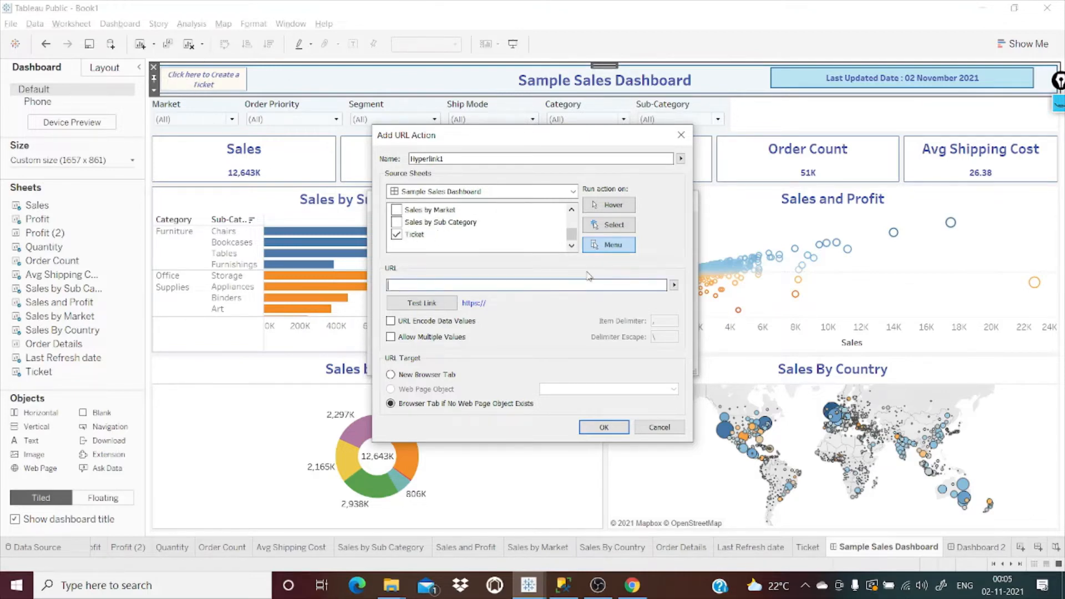
{"action": "type", "text": "www.google.com"}
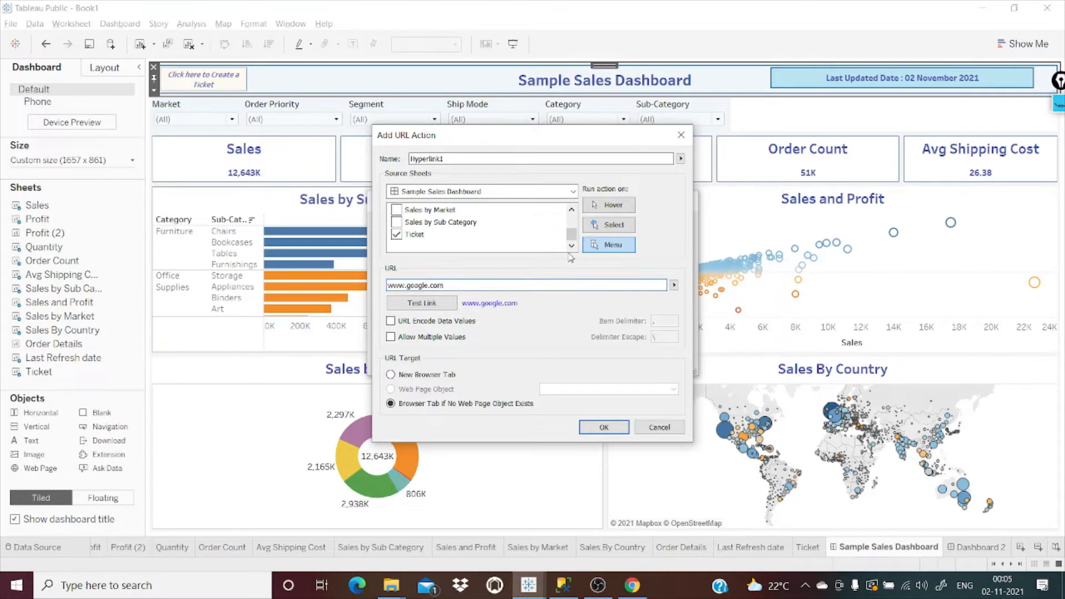
{"action": "left_click", "coordinate": [610, 226]}
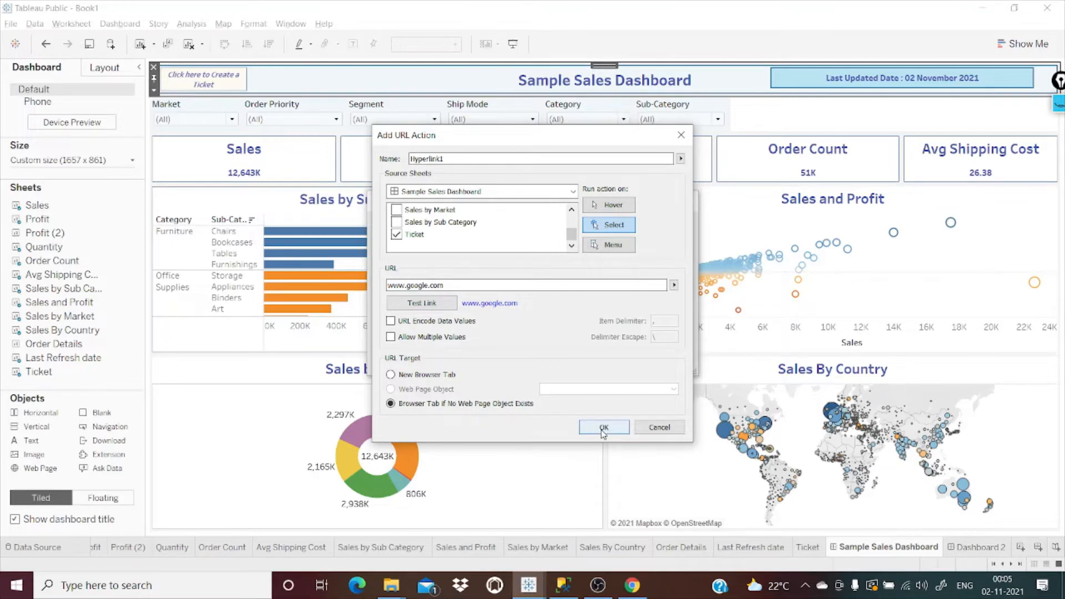
{"action": "double_click", "coordinate": [501, 158]}
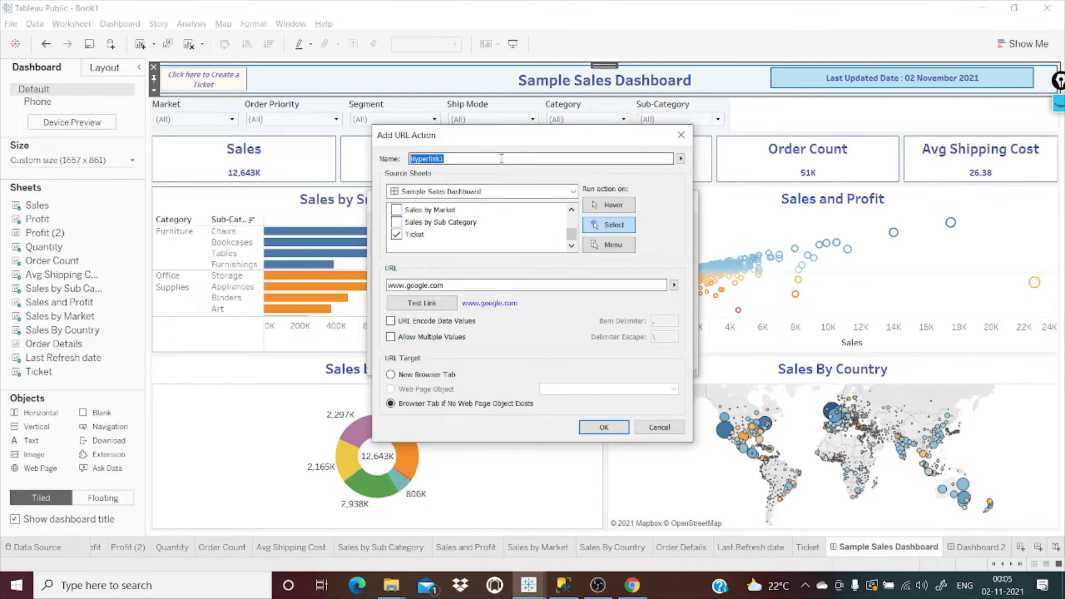
{"action": "type", "text": "Ticket Redirect"}
{"action": "left_click", "coordinate": [603, 427]}
{"action": "left_click", "coordinate": [609, 360]}
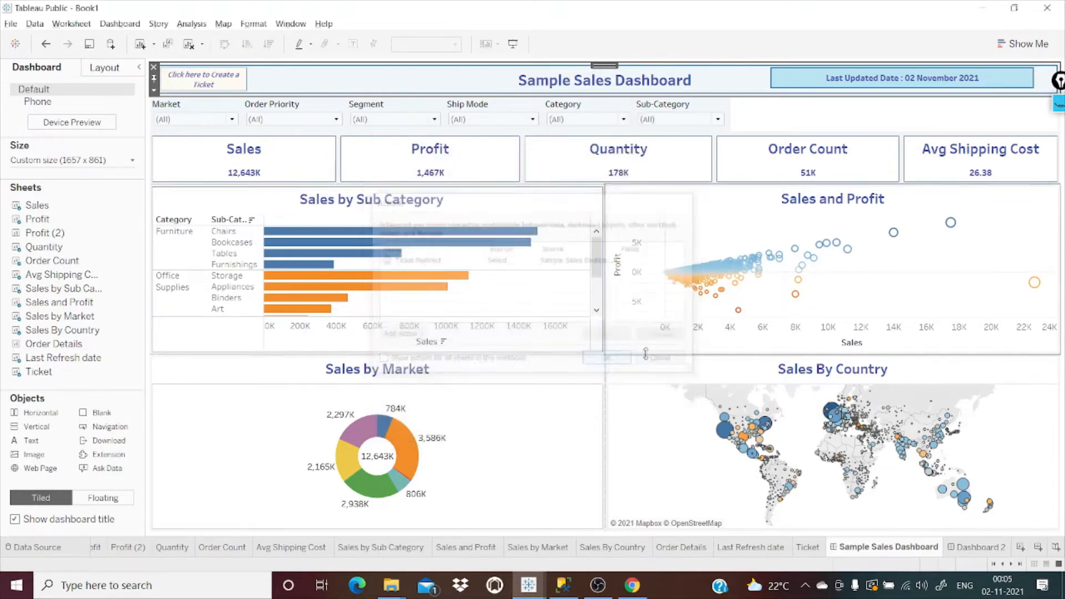
Step: Test the ticket creation link in the dashboard header, return from the browser to the dashboard, and clear the ticket selection
{"action": "left_click", "coordinate": [194, 80]}
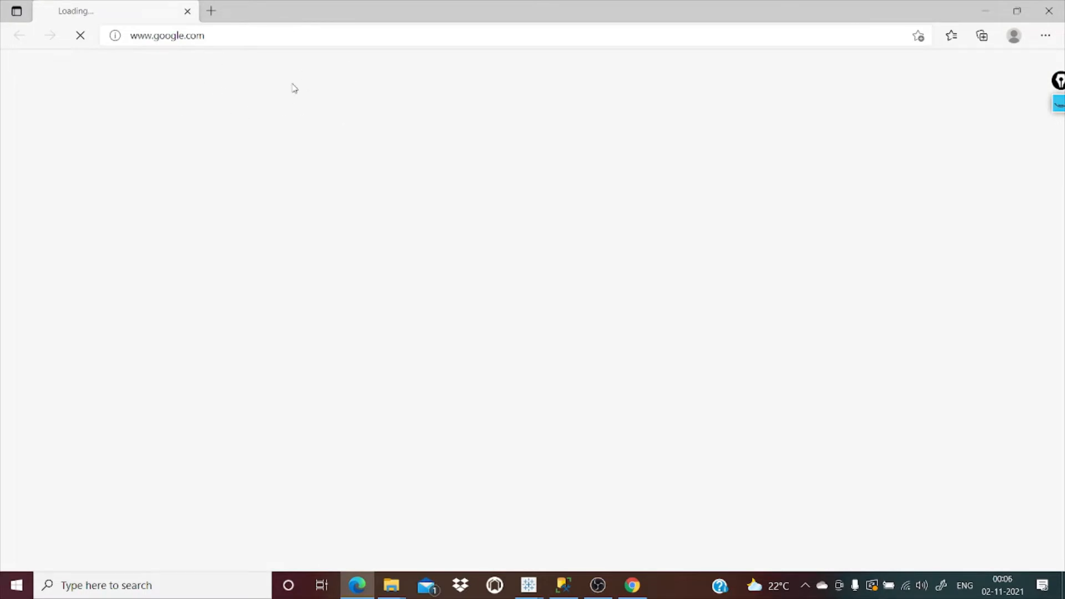
{"action": "left_click", "coordinate": [204, 37]}
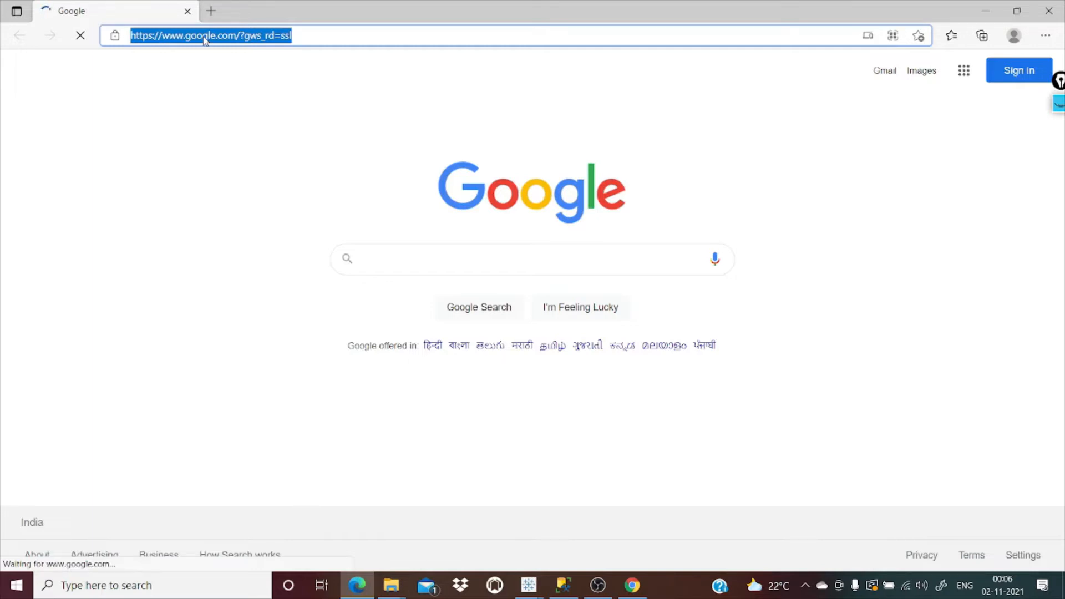
{"action": "key", "text": "alt+Tab"}
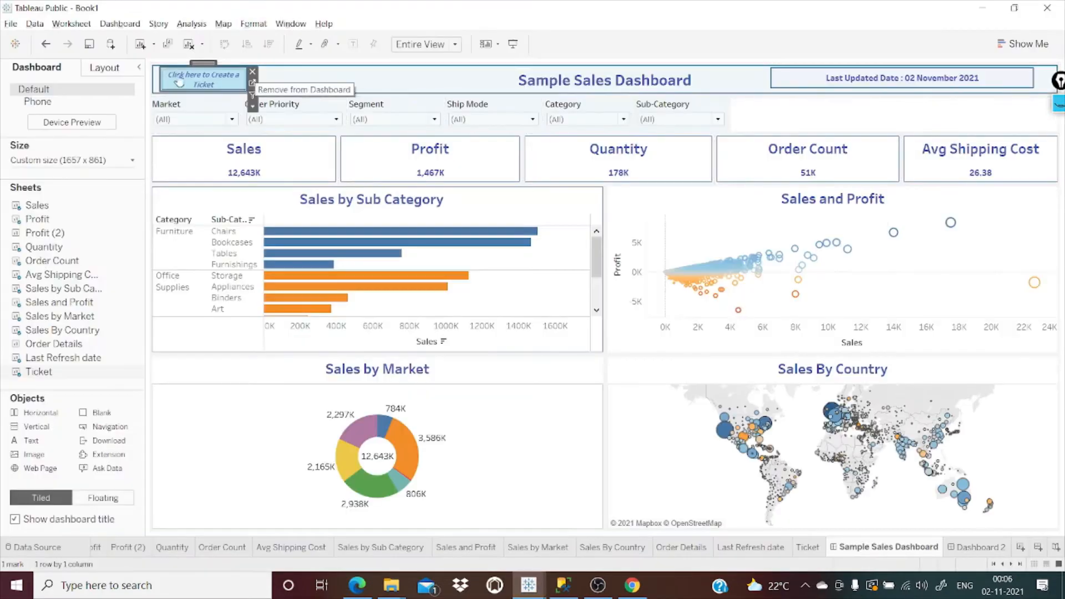
{"action": "left_click", "coordinate": [305, 89]}
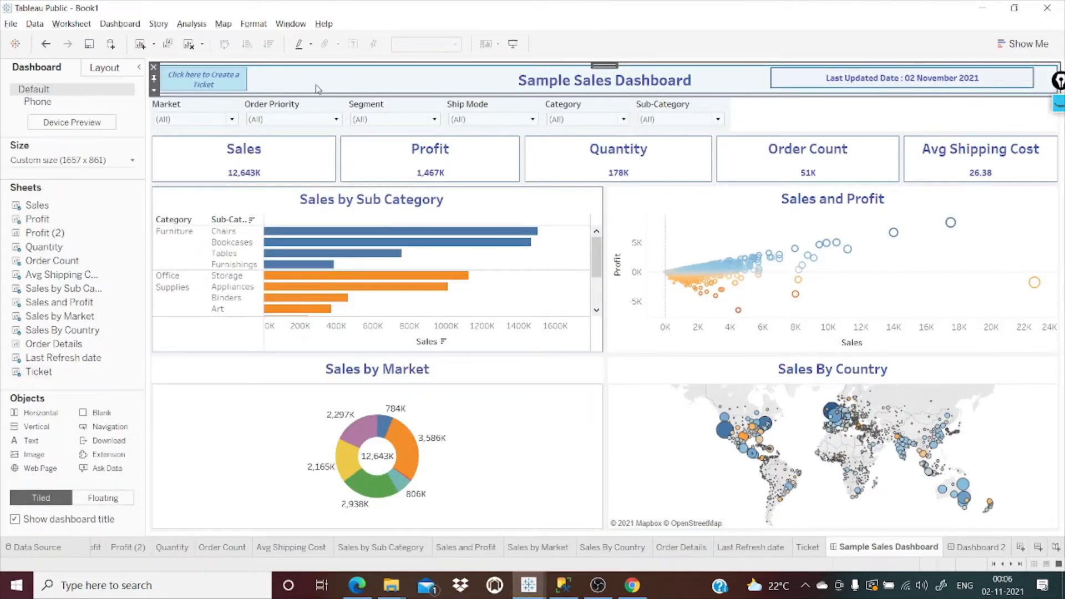
{"action": "left_click", "coordinate": [208, 80]}
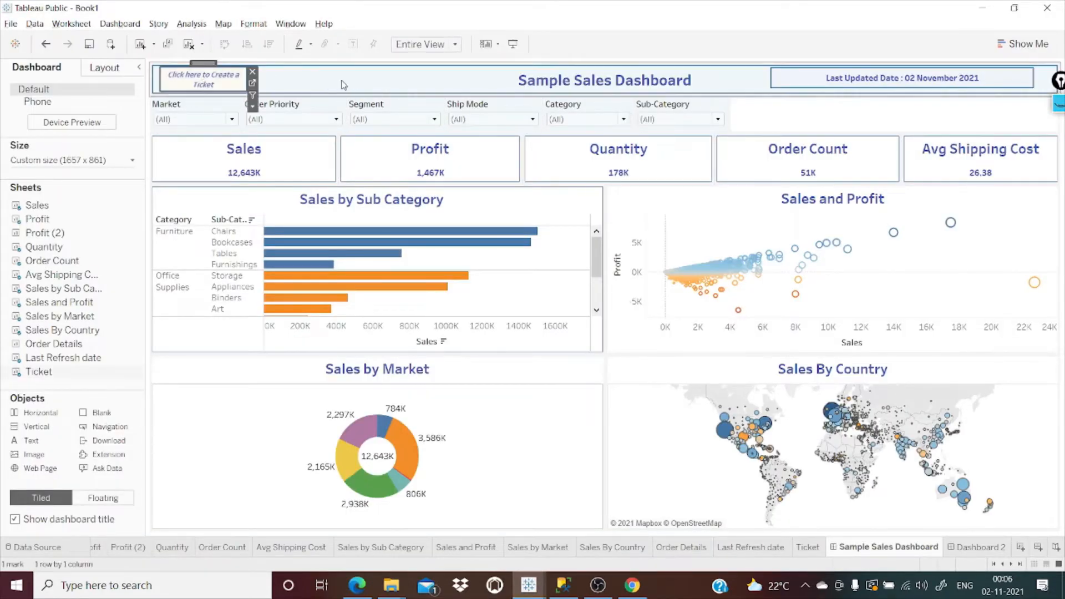
{"action": "left_click", "coordinate": [342, 82]}
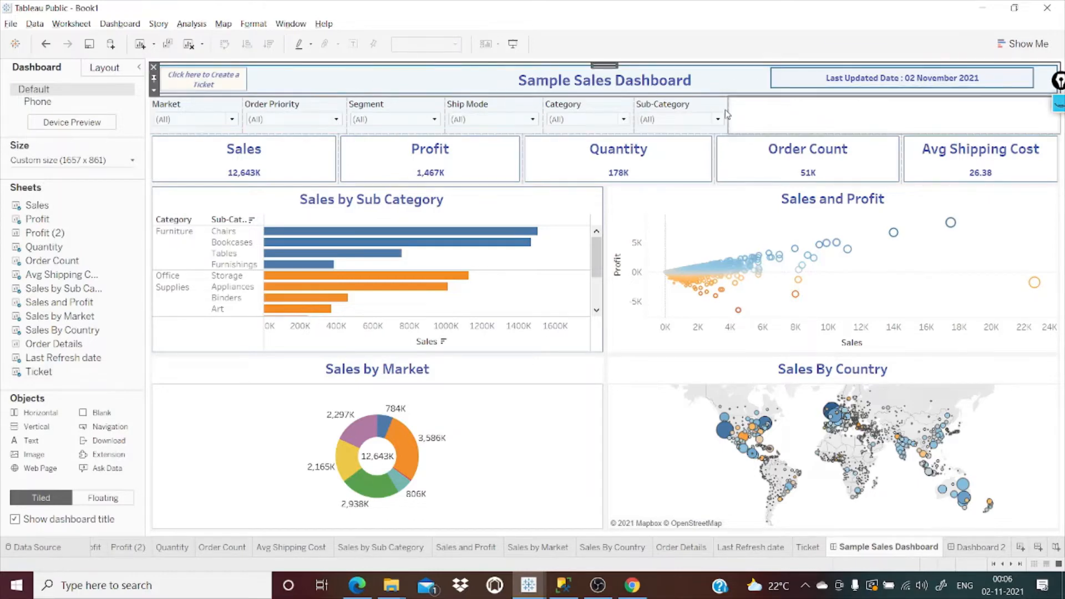
Step: Filter the dashboard's Market to Africa, APAC and Canada only
{"action": "left_click", "coordinate": [202, 117]}
{"action": "left_click", "coordinate": [195, 122]}
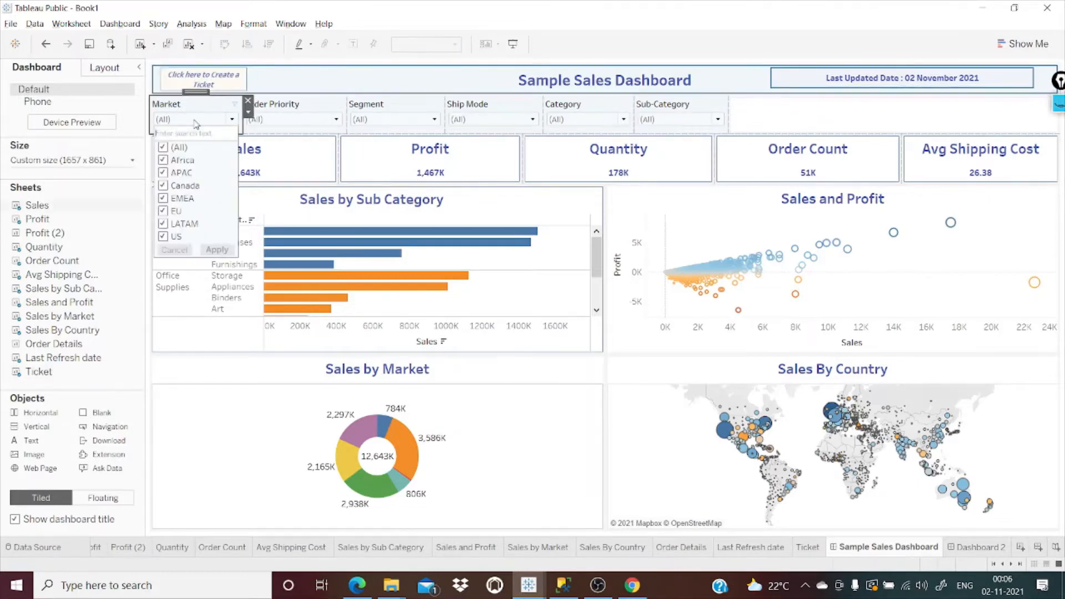
{"action": "left_click", "coordinate": [163, 147]}
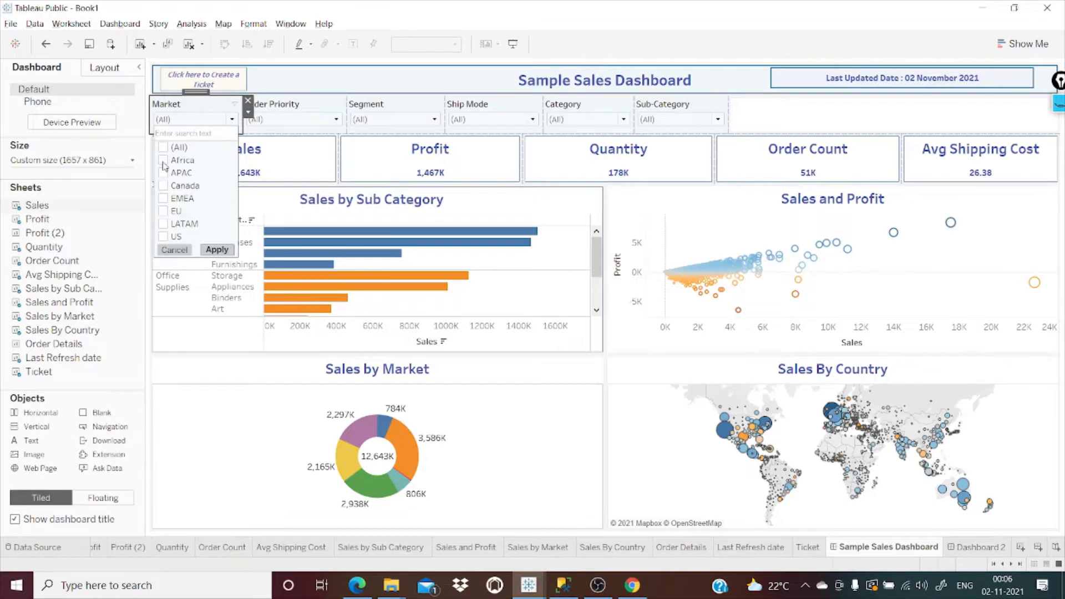
{"action": "left_click", "coordinate": [163, 173]}
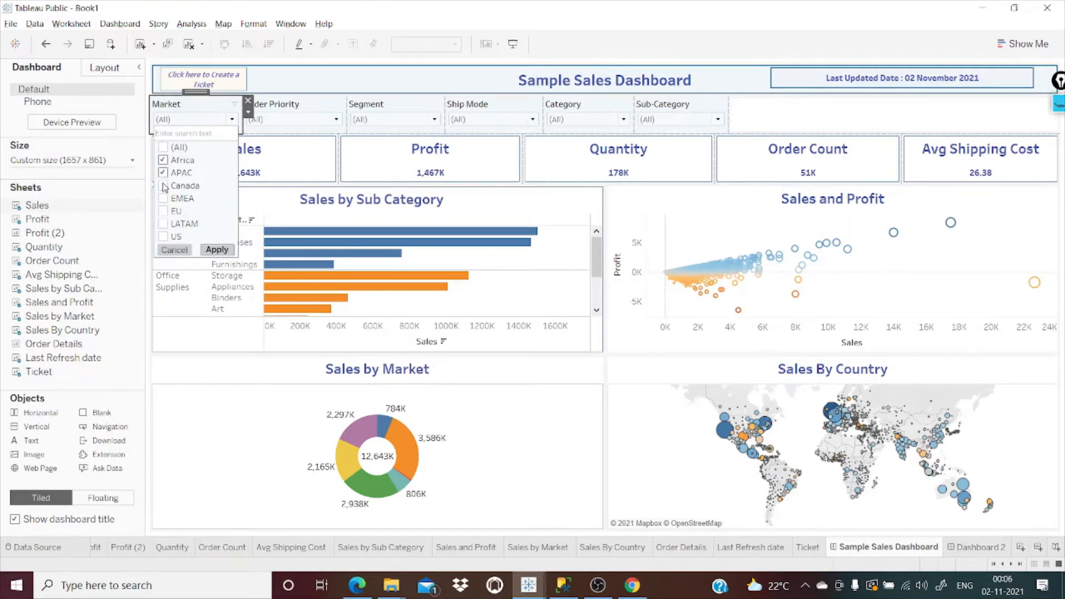
{"action": "left_click", "coordinate": [218, 250]}
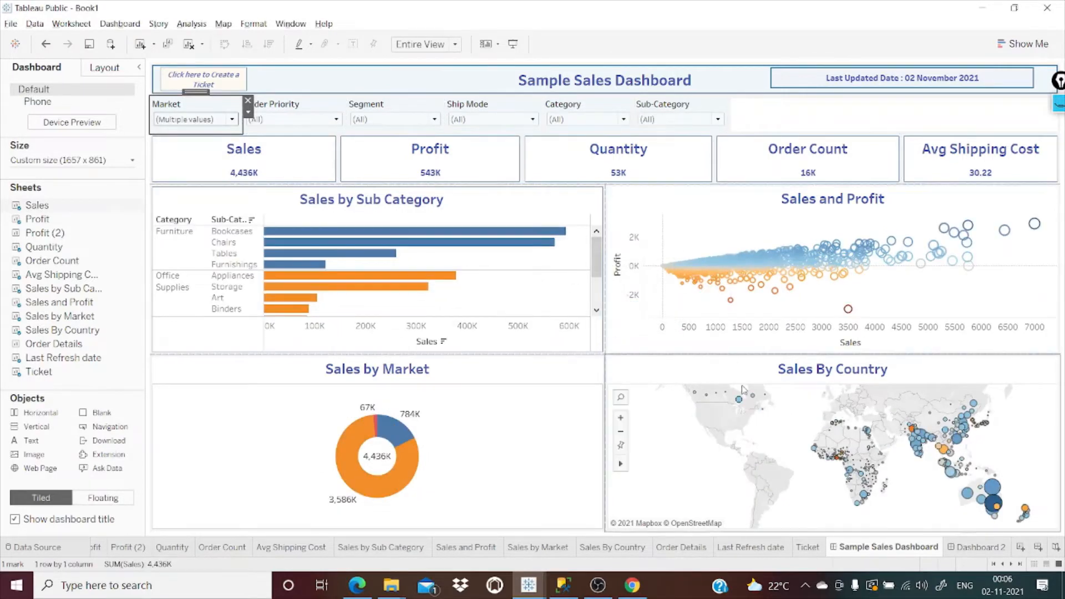
Step: Filter the dashboard's Order Priority to Critical and High only
{"action": "left_click", "coordinate": [291, 121]}
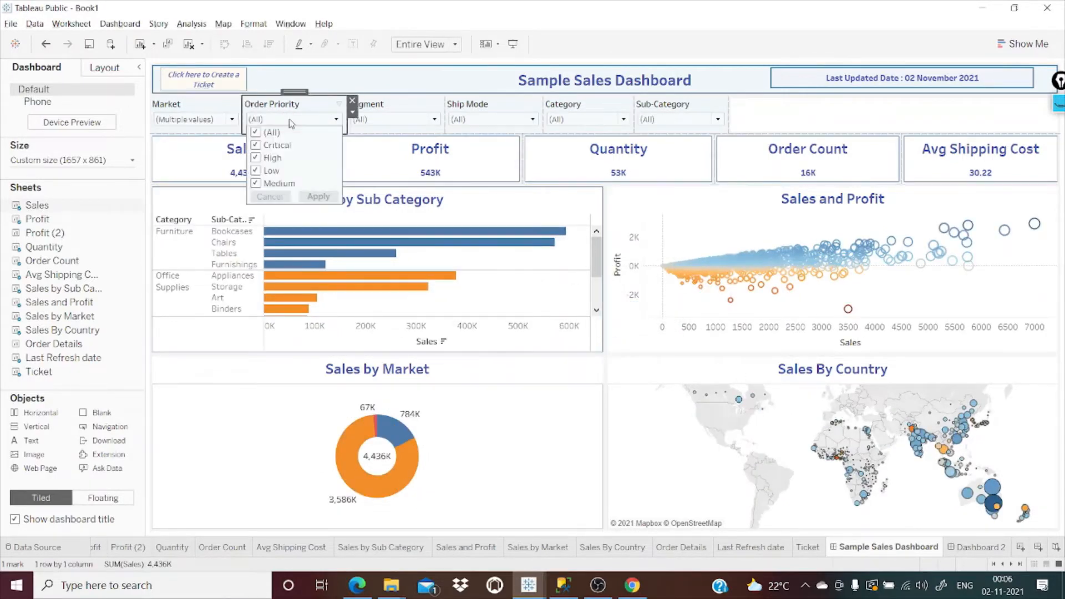
{"action": "left_click", "coordinate": [256, 132]}
{"action": "left_click", "coordinate": [256, 145]}
{"action": "left_click", "coordinate": [256, 158]}
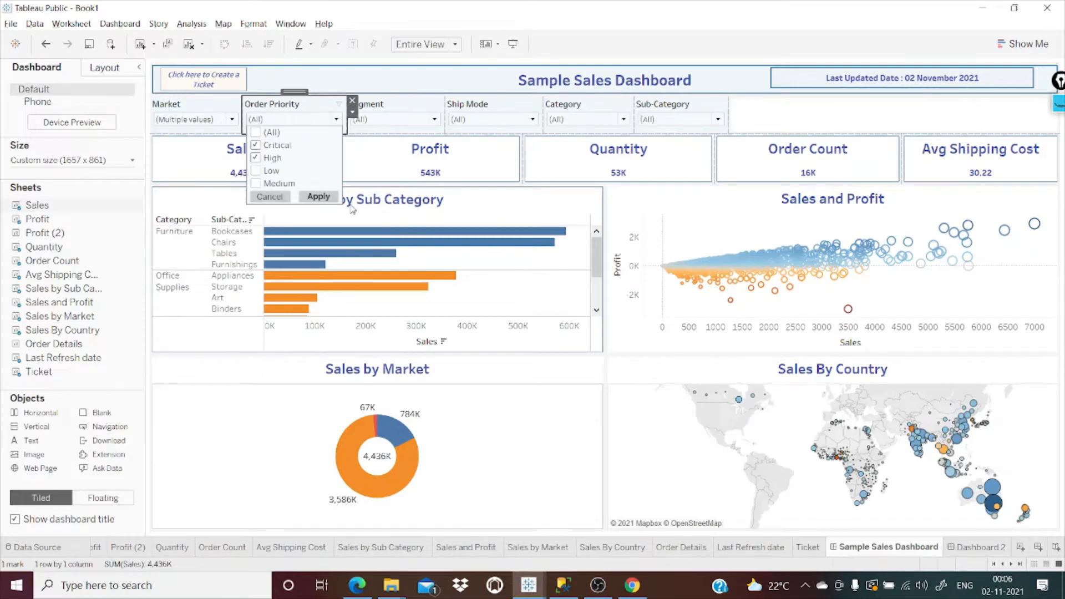
{"action": "left_click", "coordinate": [319, 197]}
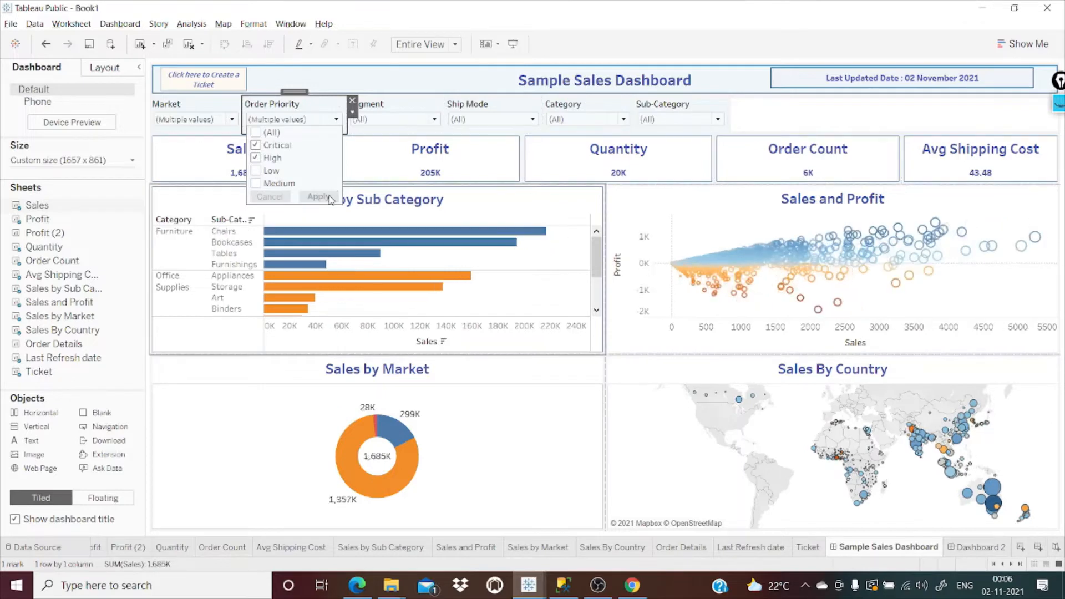
Step: Limit the dashboard's Ship Mode filter to Second Class and Standard Class by excluding First Class and Same Day
{"action": "left_click", "coordinate": [413, 118]}
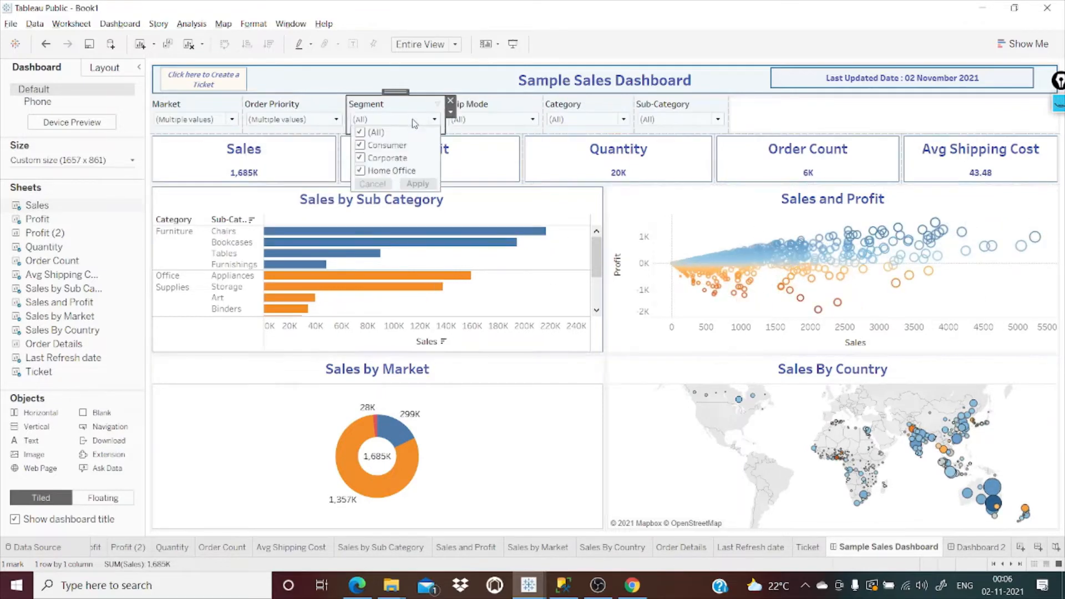
{"action": "left_click", "coordinate": [489, 120]}
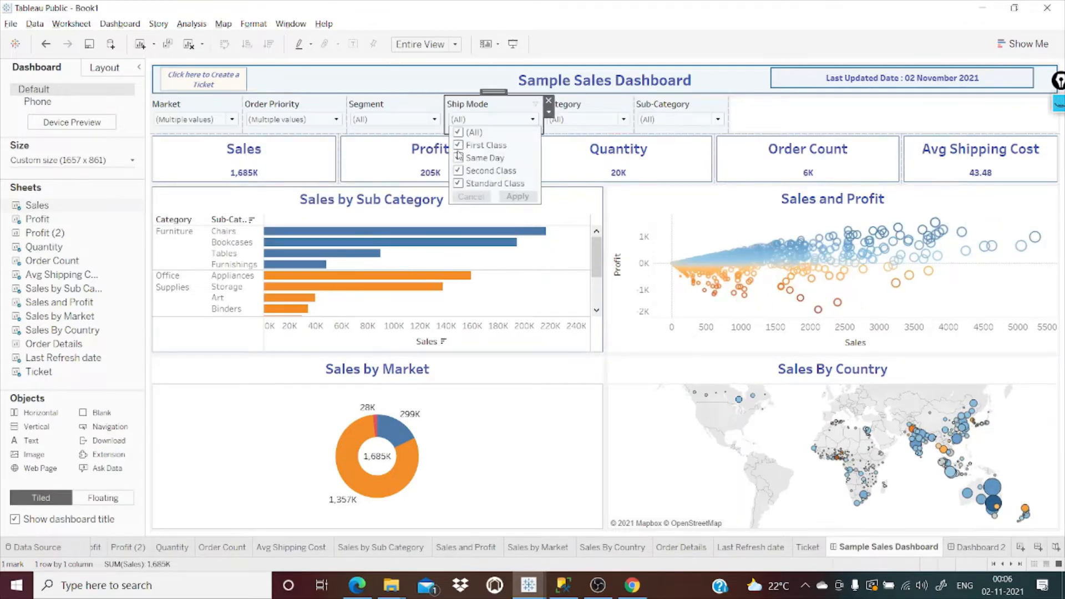
{"action": "left_click", "coordinate": [458, 145]}
{"action": "left_click", "coordinate": [458, 158]}
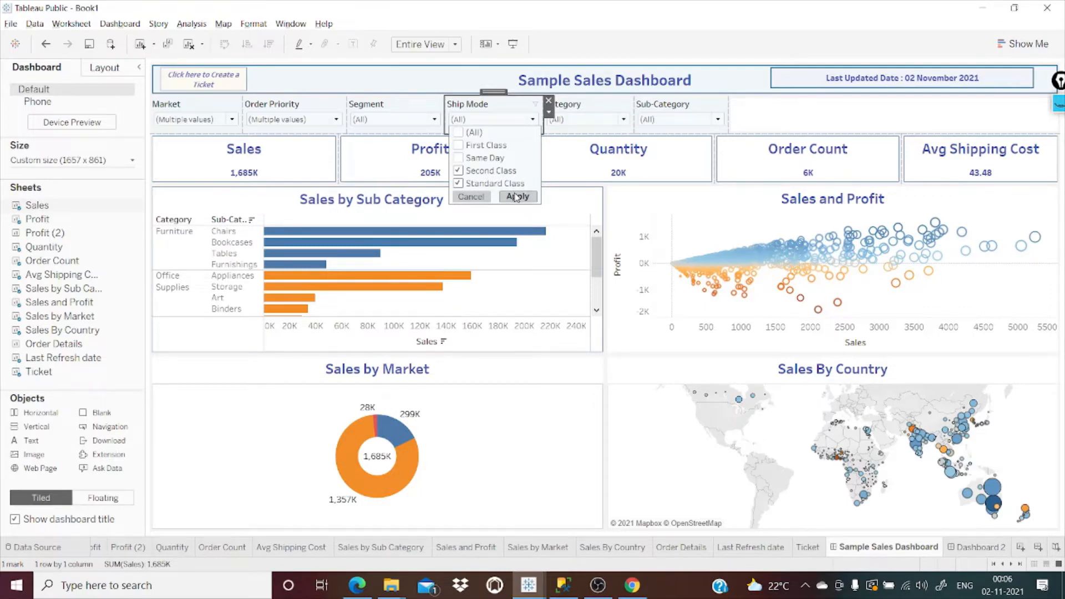
{"action": "left_click", "coordinate": [515, 197]}
Step: Exclude Office Supplies from the dashboard's Category filter, keeping Furniture and Technology
{"action": "left_click", "coordinate": [587, 123]}
{"action": "left_click", "coordinate": [557, 158]}
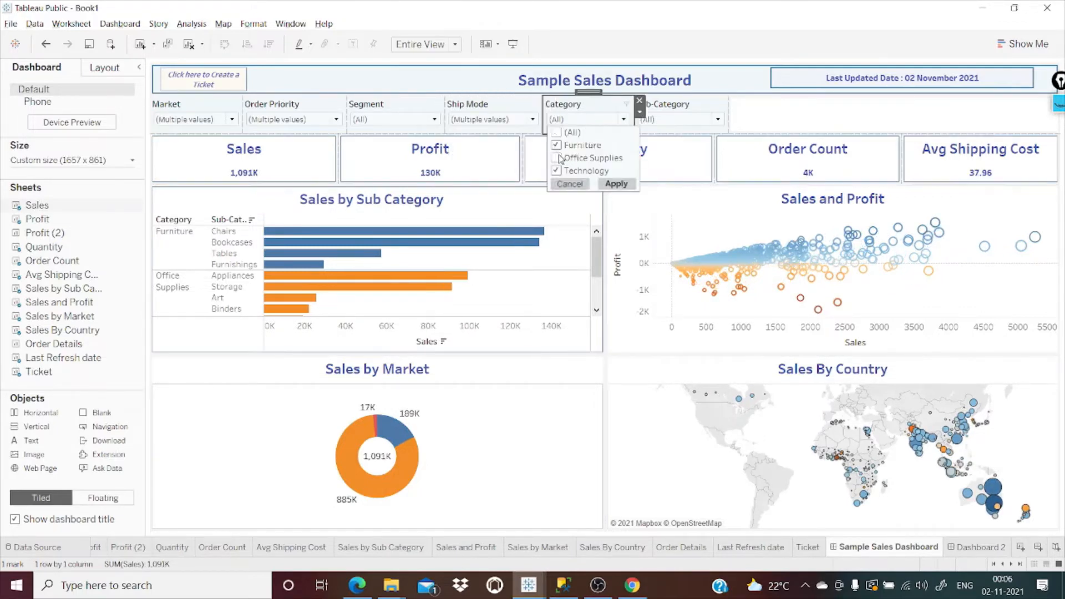
{"action": "left_click", "coordinate": [617, 185]}
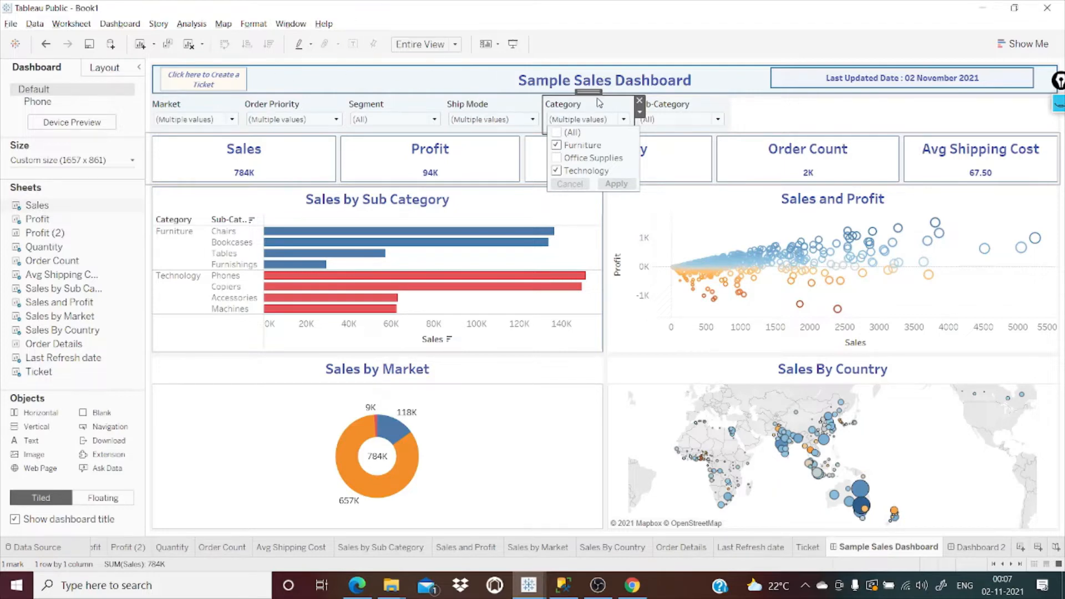
{"action": "left_click", "coordinate": [799, 113]}
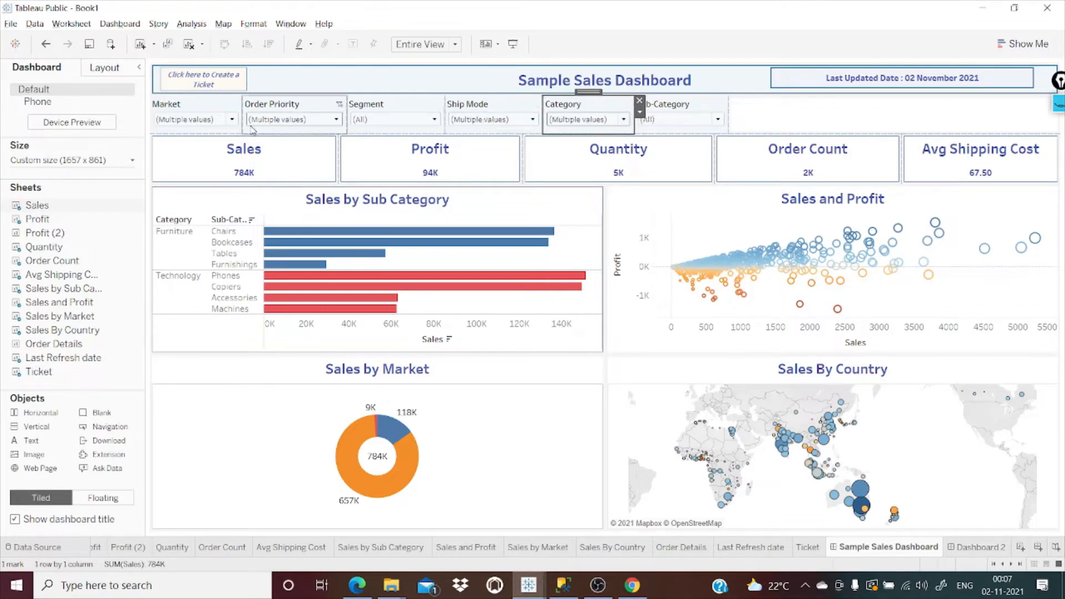
Step: Reset the dashboard's Market filter to include all markets
{"action": "left_click", "coordinate": [220, 108]}
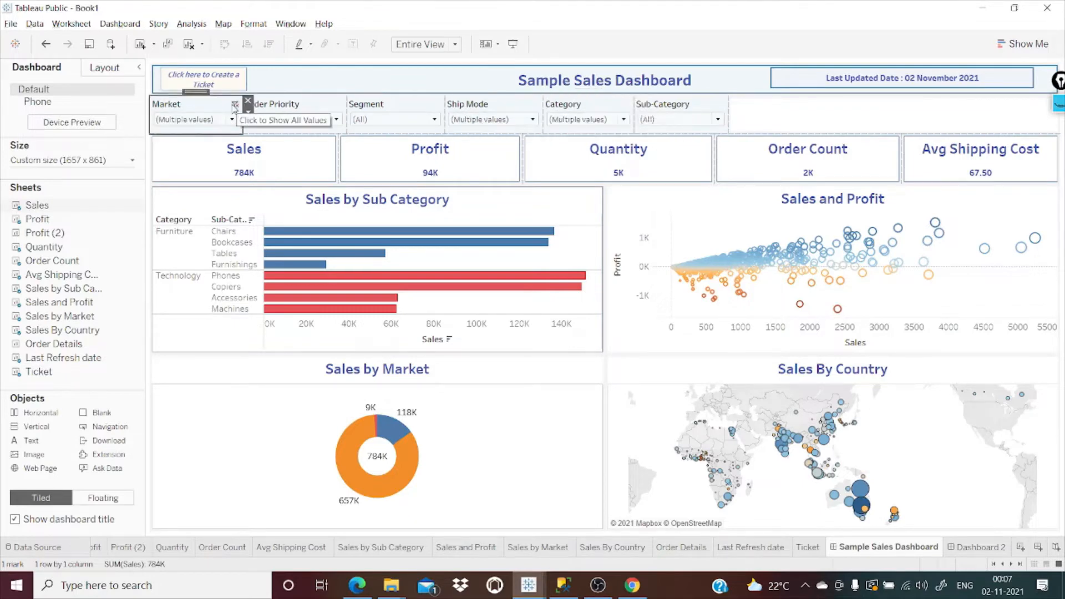
{"action": "left_click", "coordinate": [232, 119]}
{"action": "left_click", "coordinate": [167, 147]}
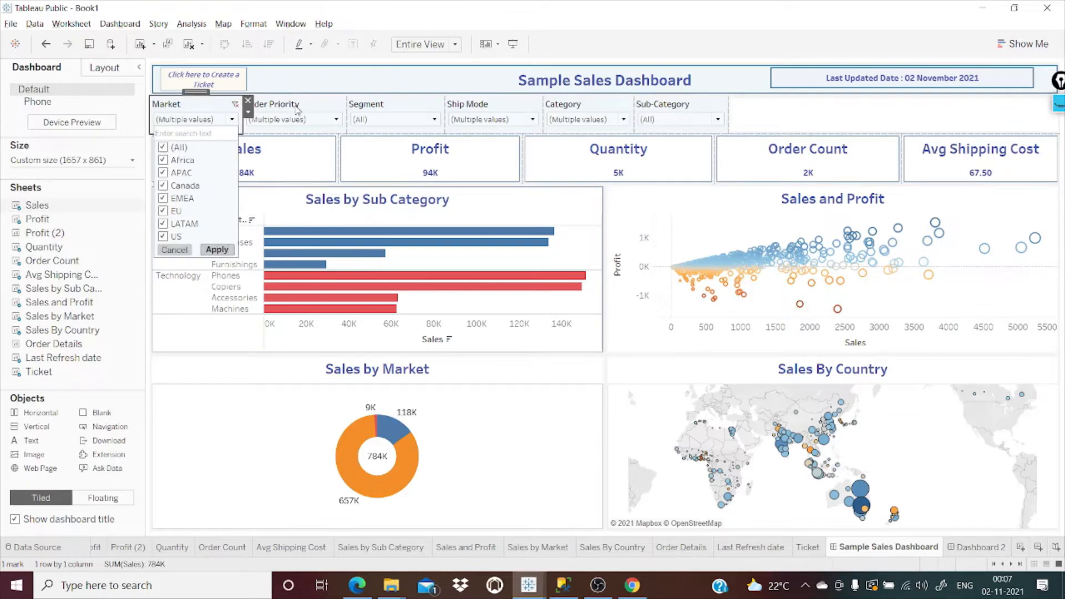
{"action": "left_click", "coordinate": [290, 117]}
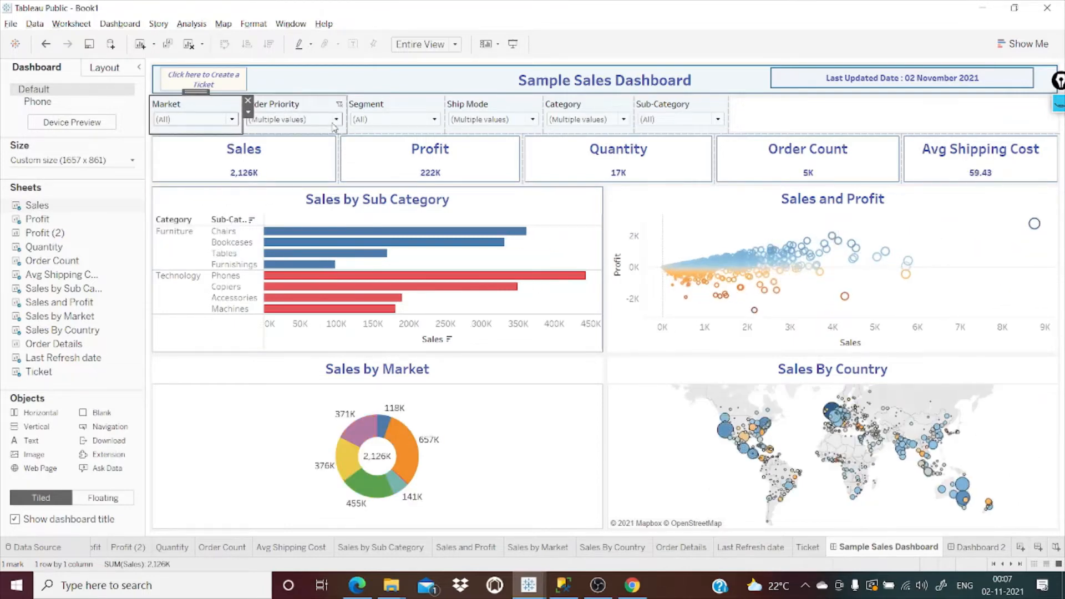
Step: Reset the dashboard's Order Priority filter to include all priorities
{"action": "left_click", "coordinate": [334, 121]}
{"action": "left_click", "coordinate": [255, 133]}
{"action": "left_click", "coordinate": [319, 196]}
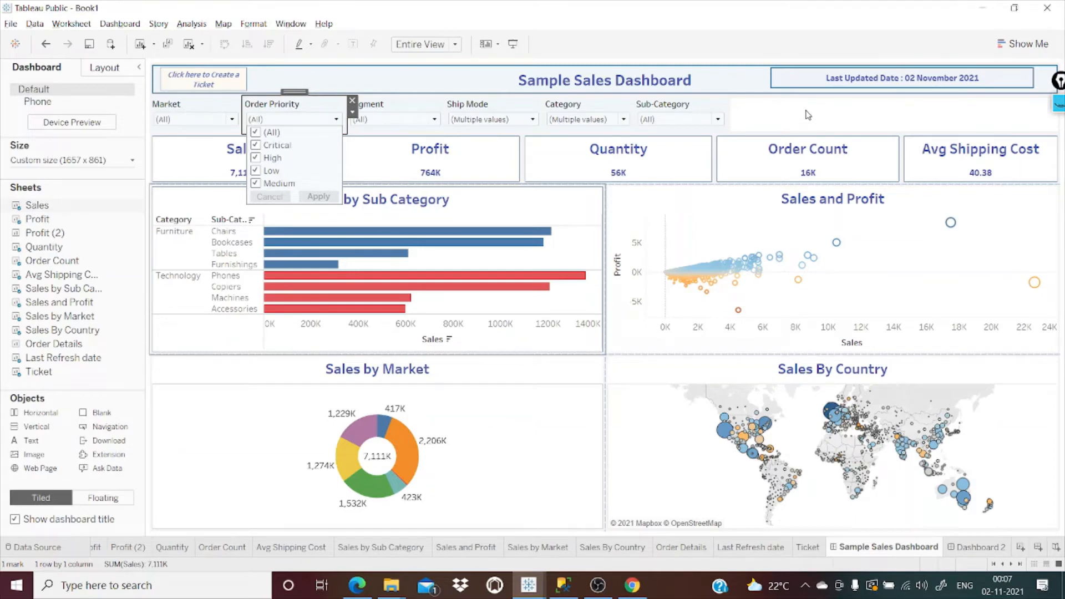
{"action": "left_click", "coordinate": [774, 120]}
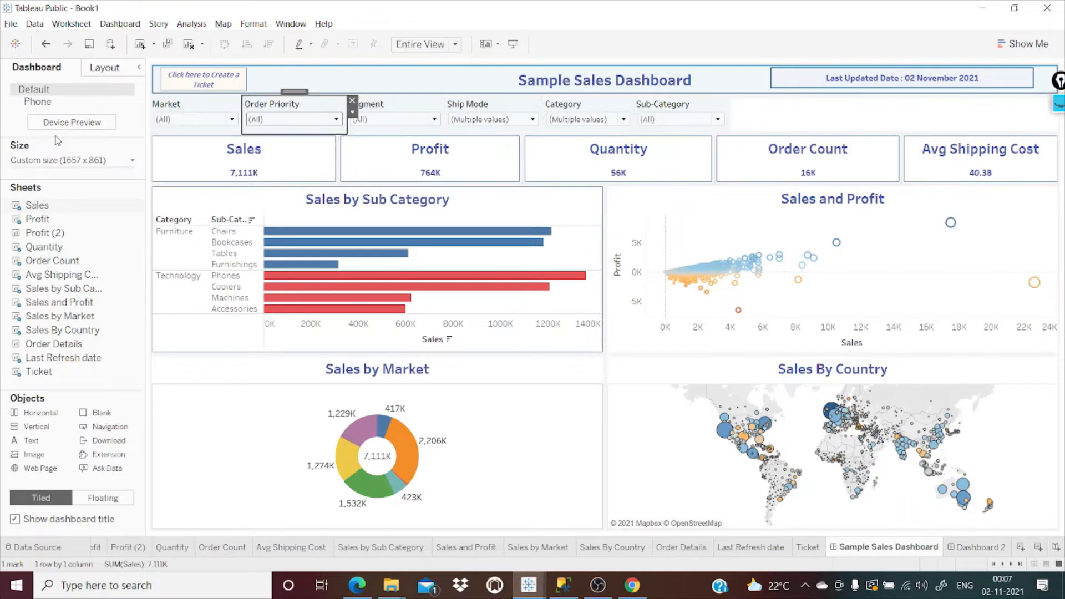
Step: Create a new worksheet and place the Text field on its Text mark
{"action": "left_click", "coordinate": [1020, 548]}
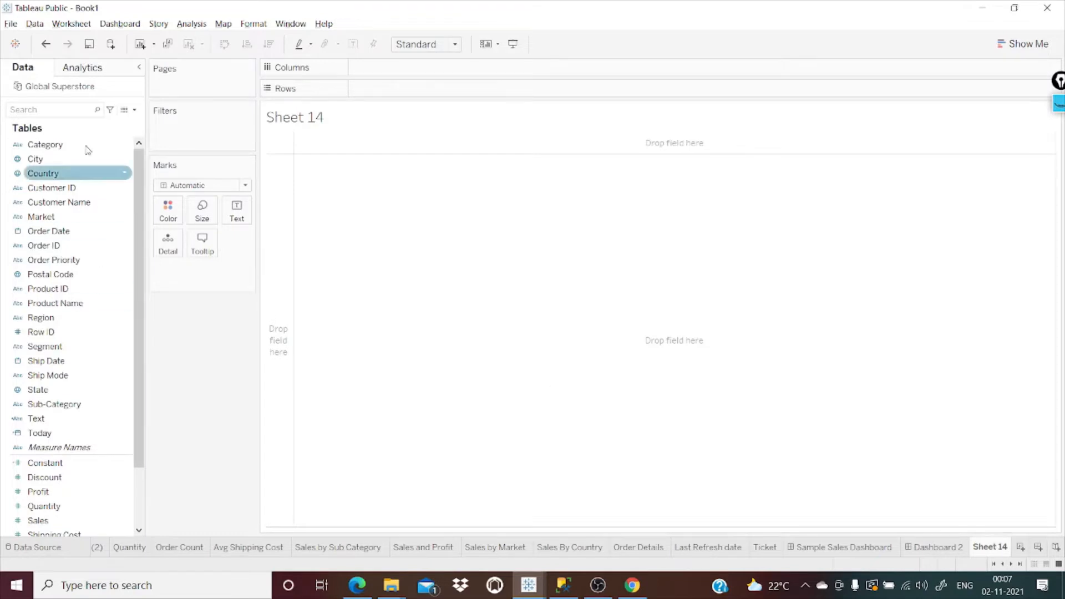
{"action": "type", "text": "tex"}
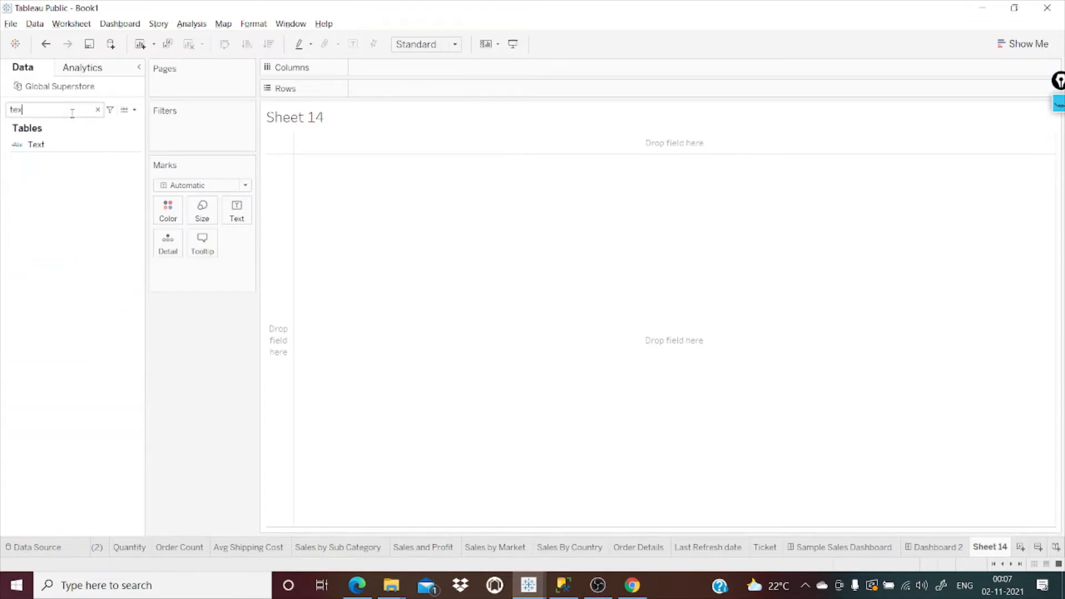
{"action": "left_click", "coordinate": [39, 146]}
{"action": "left_click_drag", "start_coordinate": [39, 146], "coordinate": [233, 219]}
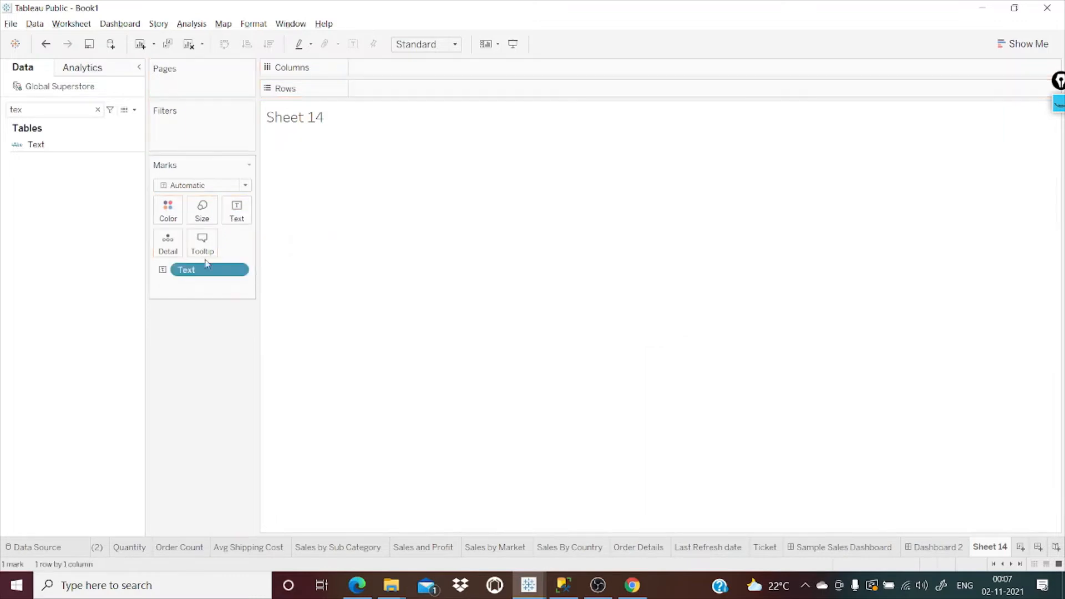
Step: Replace the Text field placeholder in the new sheet's mark label with the text "Clear filter"
{"action": "left_click", "coordinate": [237, 217]}
{"action": "left_click", "coordinate": [334, 238]}
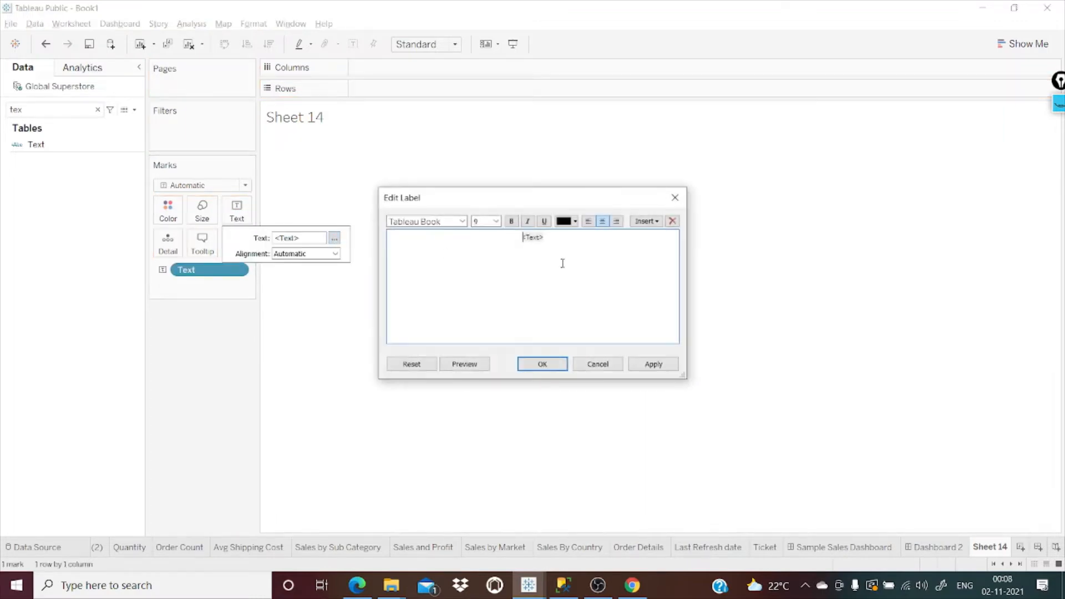
{"action": "left_click_drag", "start_coordinate": [547, 241], "coordinate": [522, 238]}
{"action": "type", "text": "Clear filter"}
Step: Format the "Clear filter" label text in Tableau Bold with a blue font colour and apply the label changes
{"action": "left_click_drag", "start_coordinate": [576, 235], "coordinate": [515, 237]}
{"action": "left_click", "coordinate": [462, 221]}
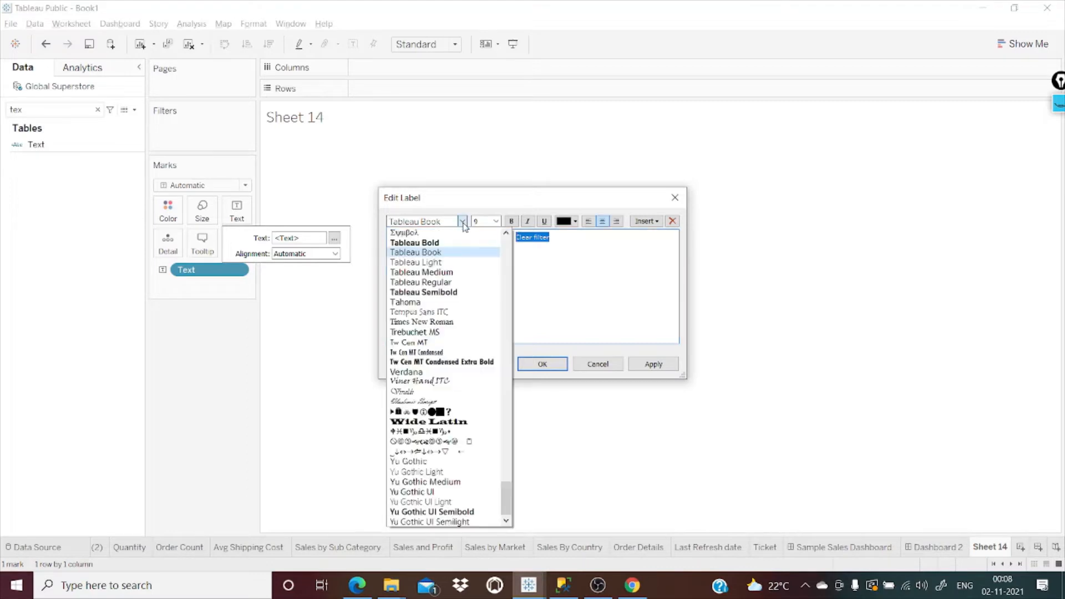
{"action": "left_click", "coordinate": [422, 242]}
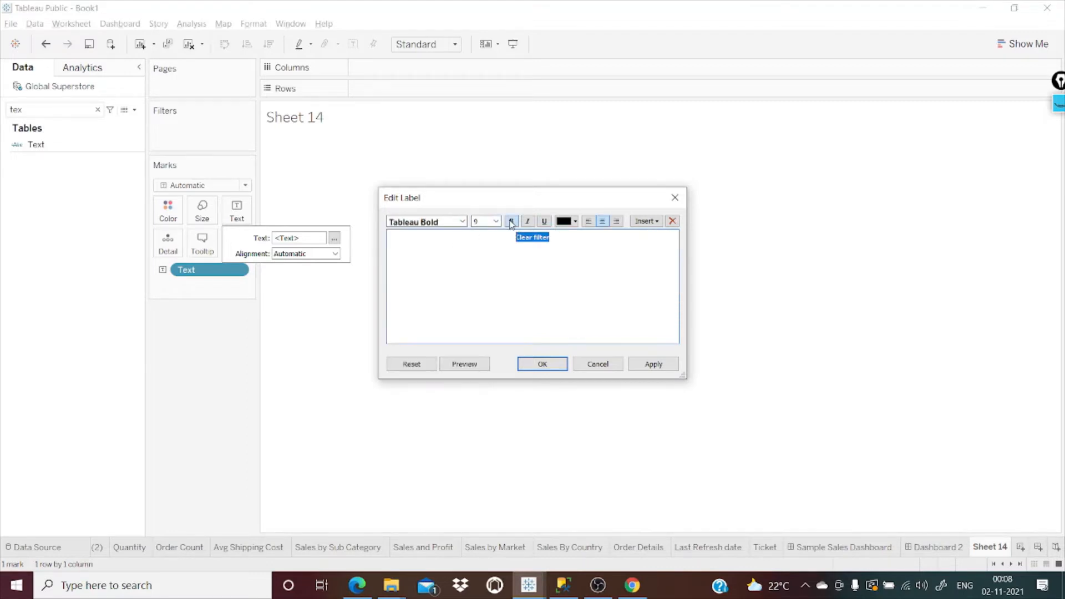
{"action": "left_click", "coordinate": [576, 221]}
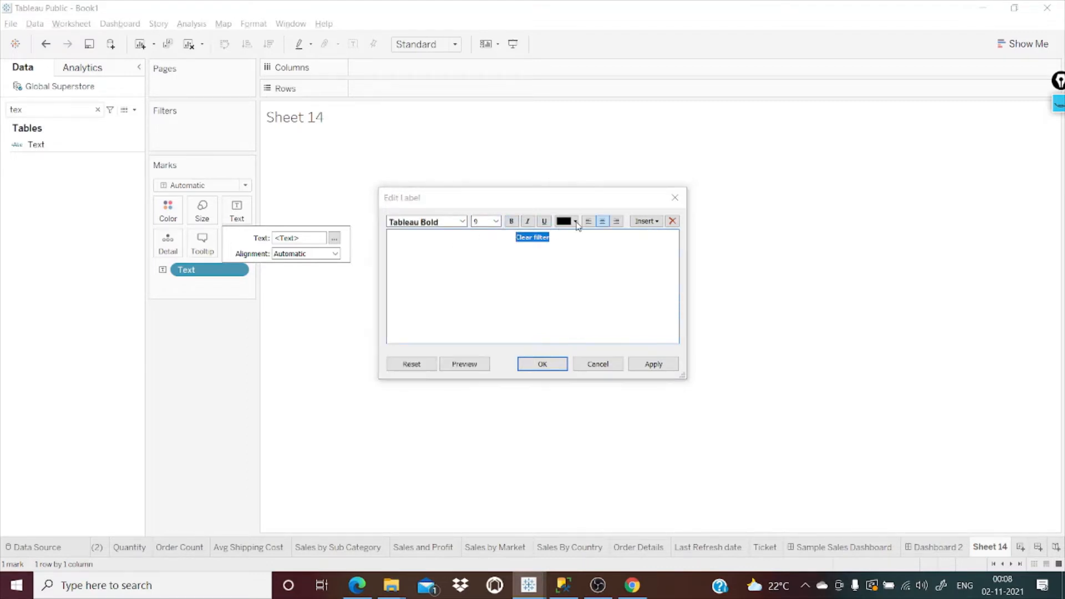
{"action": "left_click", "coordinate": [639, 234]}
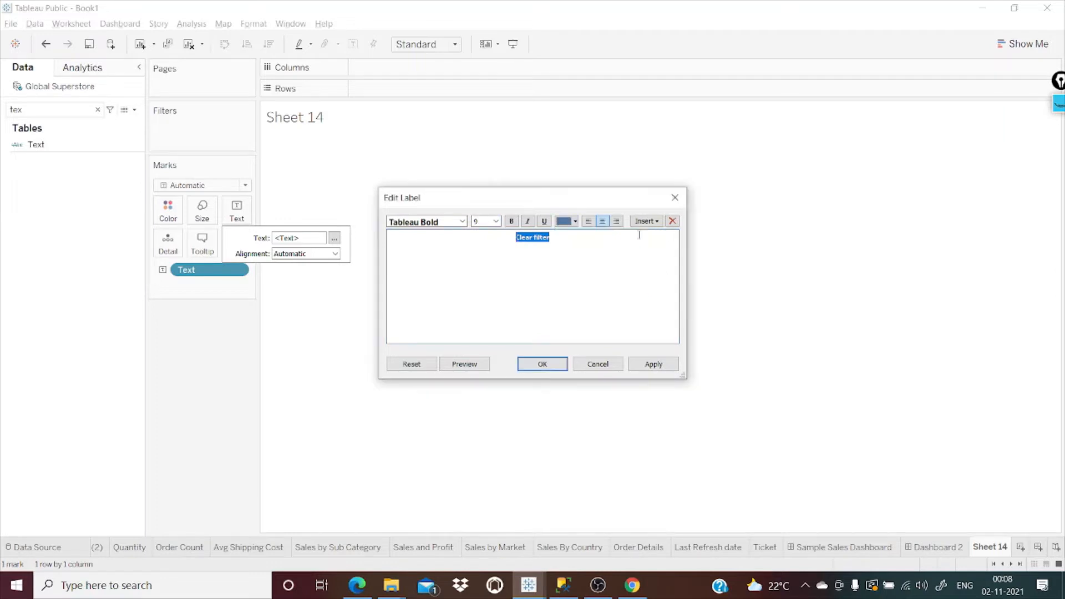
{"action": "left_click", "coordinate": [639, 364]}
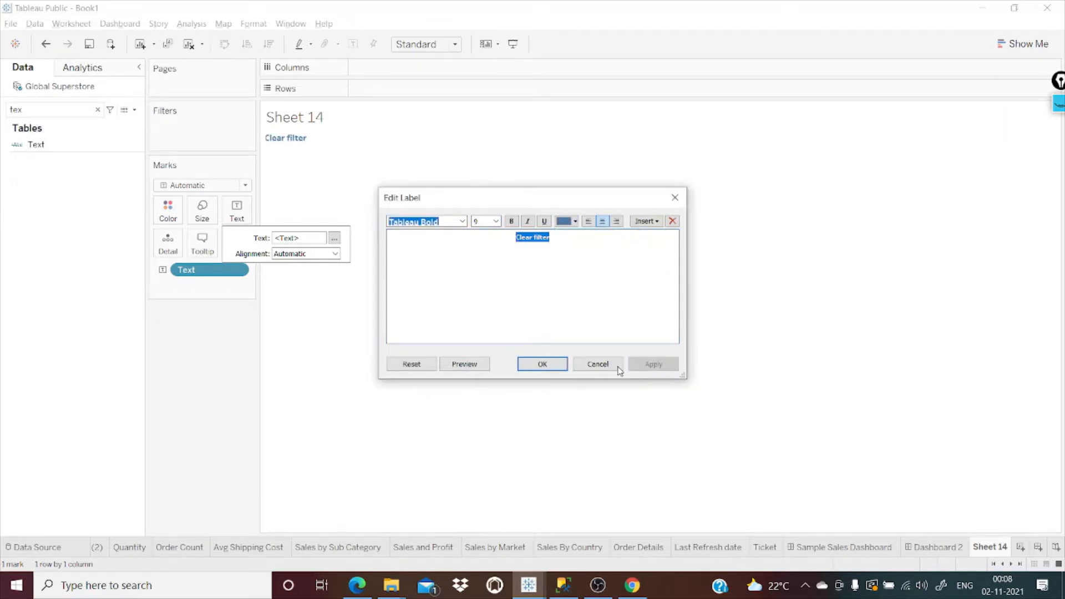
{"action": "left_click", "coordinate": [559, 365]}
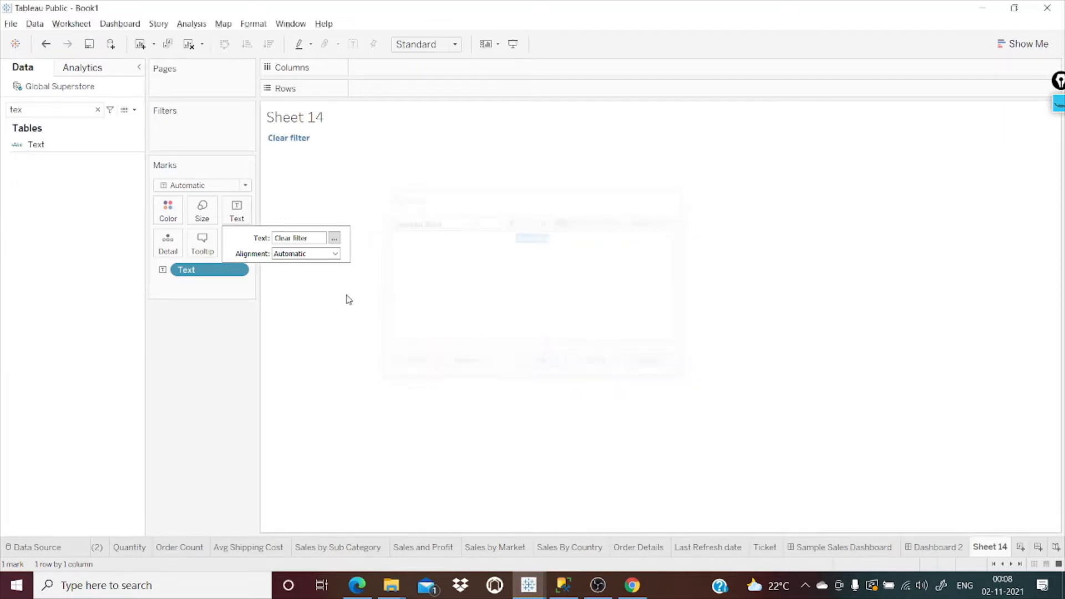
Step: Align the label text to the center horizontally and to the middle vertically
{"action": "left_click", "coordinate": [334, 254]}
{"action": "left_click", "coordinate": [306, 302]}
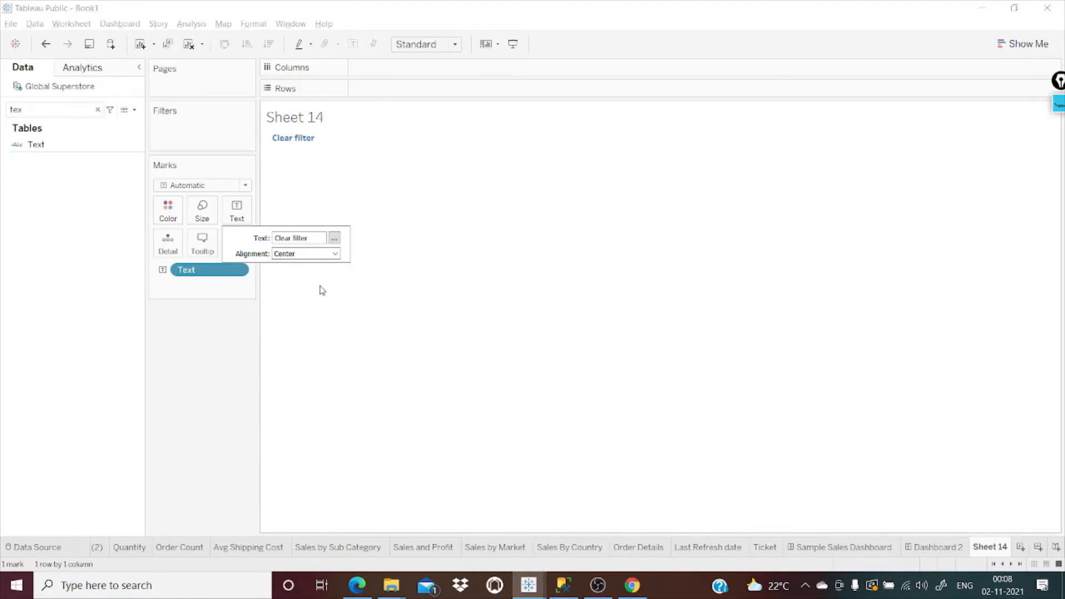
{"action": "left_click", "coordinate": [333, 254]}
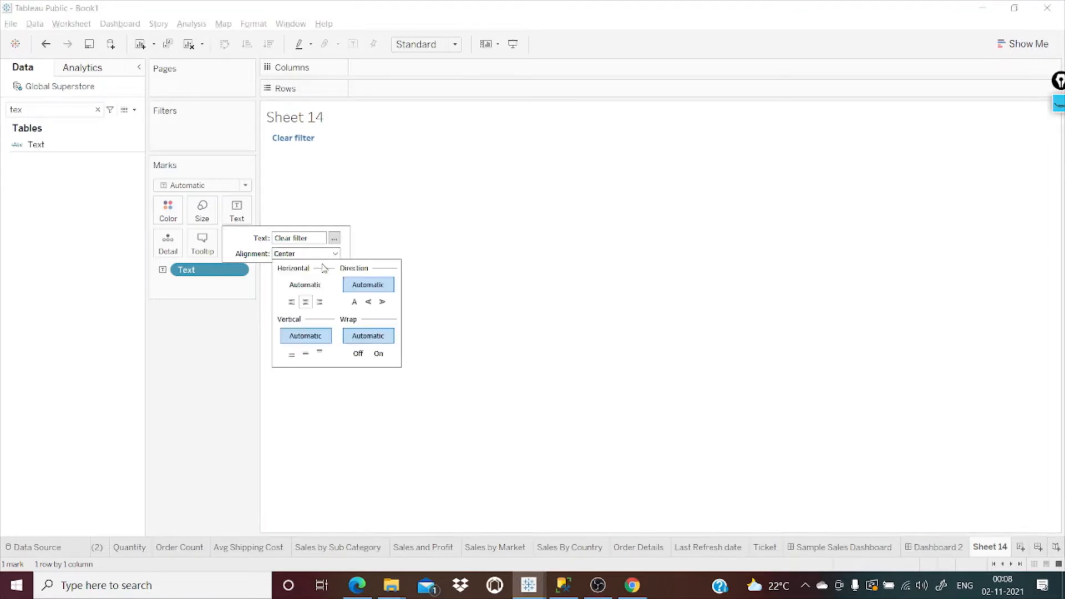
{"action": "left_click", "coordinate": [304, 355]}
Step: Rename the new sheet as Clear Filter and set its fit to Entire View
{"action": "double_click", "coordinate": [991, 548]}
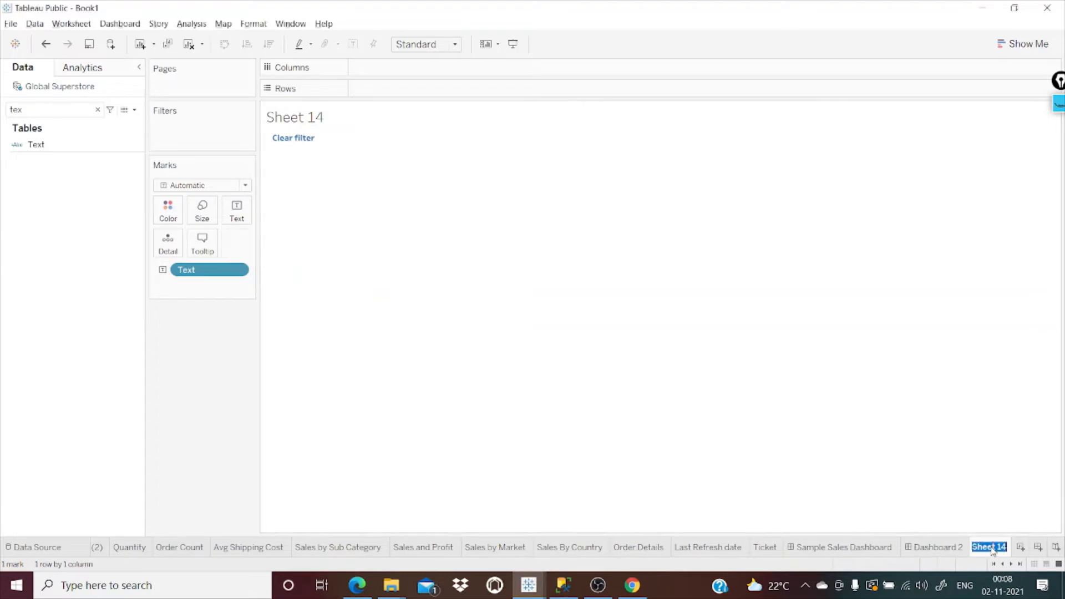
{"action": "type", "text": "Clear Fi"}
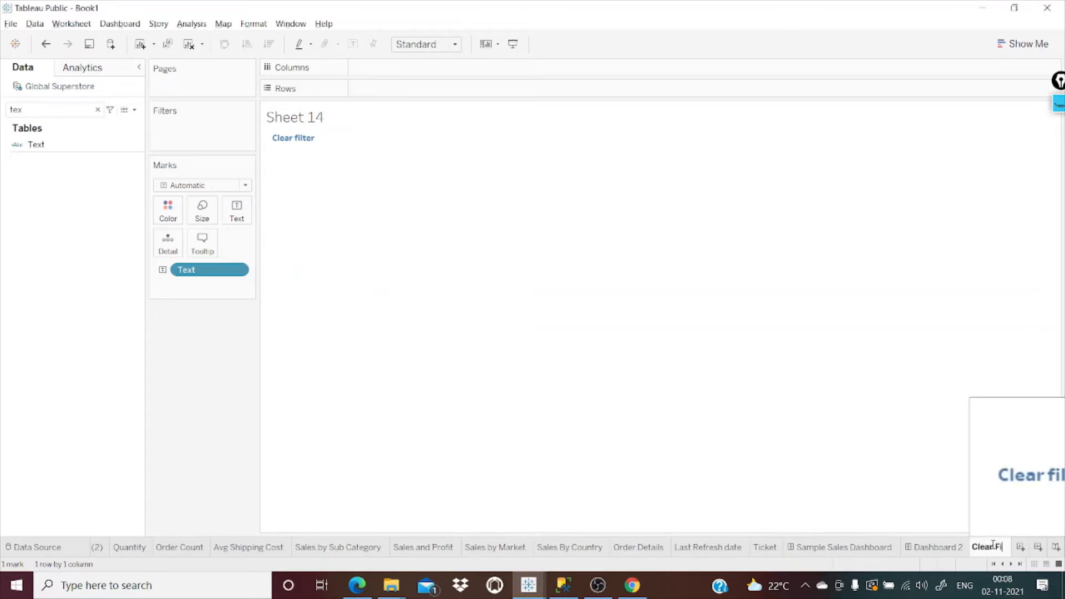
{"action": "type", "text": "lter"}
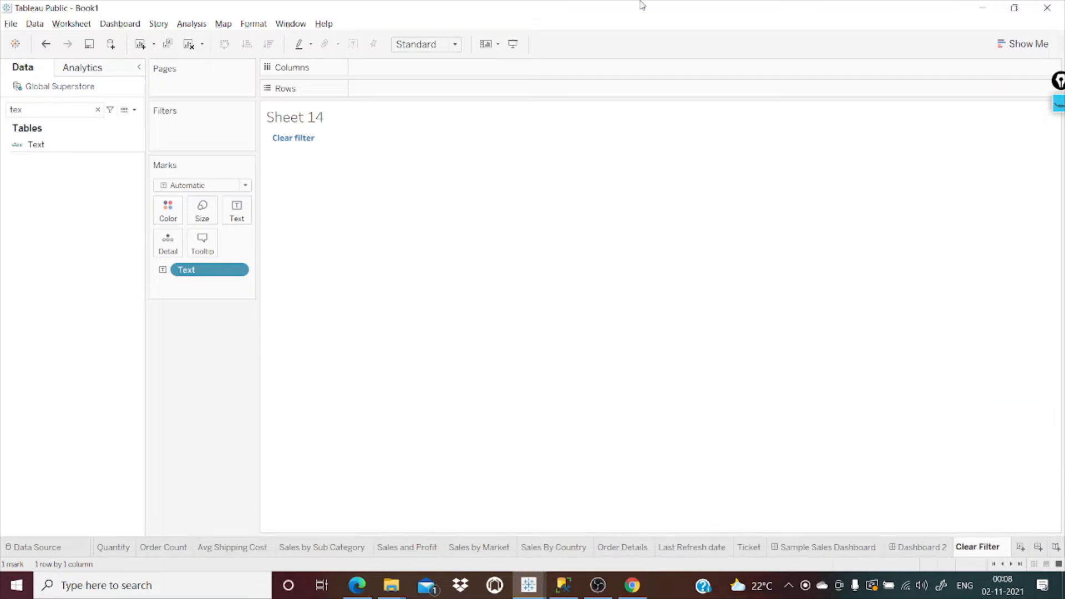
{"action": "key", "text": "Return"}
{"action": "left_click", "coordinate": [448, 45]}
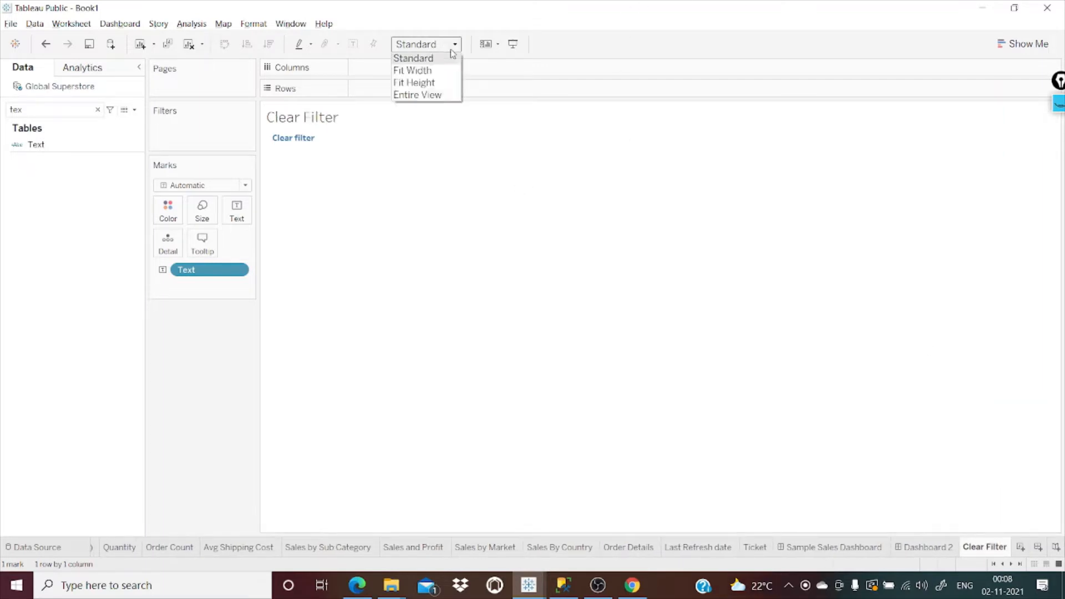
{"action": "left_click", "coordinate": [444, 99]}
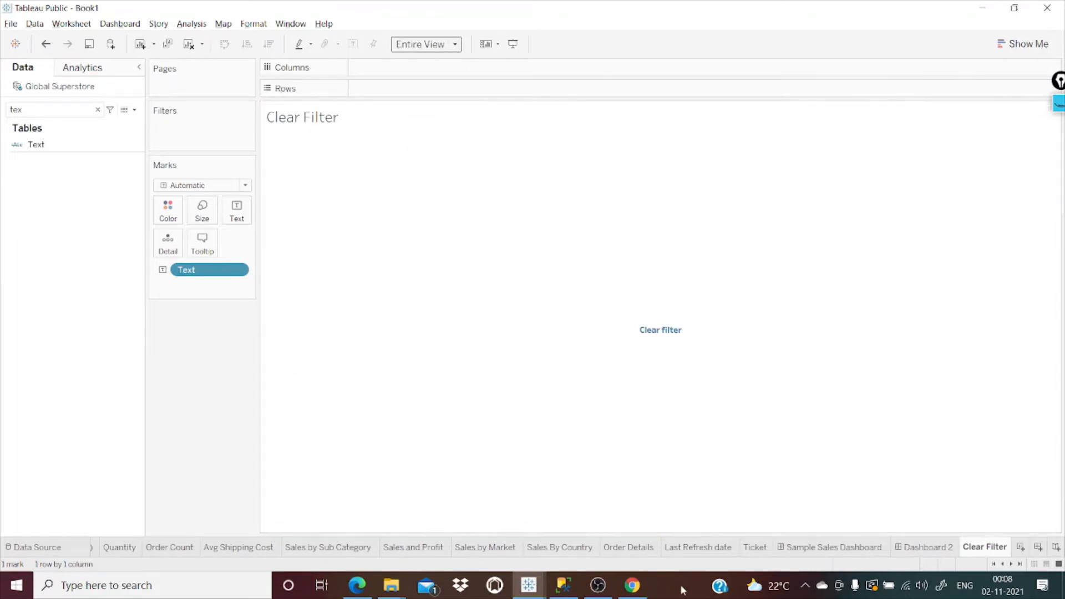
Step: Shade the pane of the Clear Filter sheet with a pale green-teal colour
{"action": "left_click", "coordinate": [844, 549]}
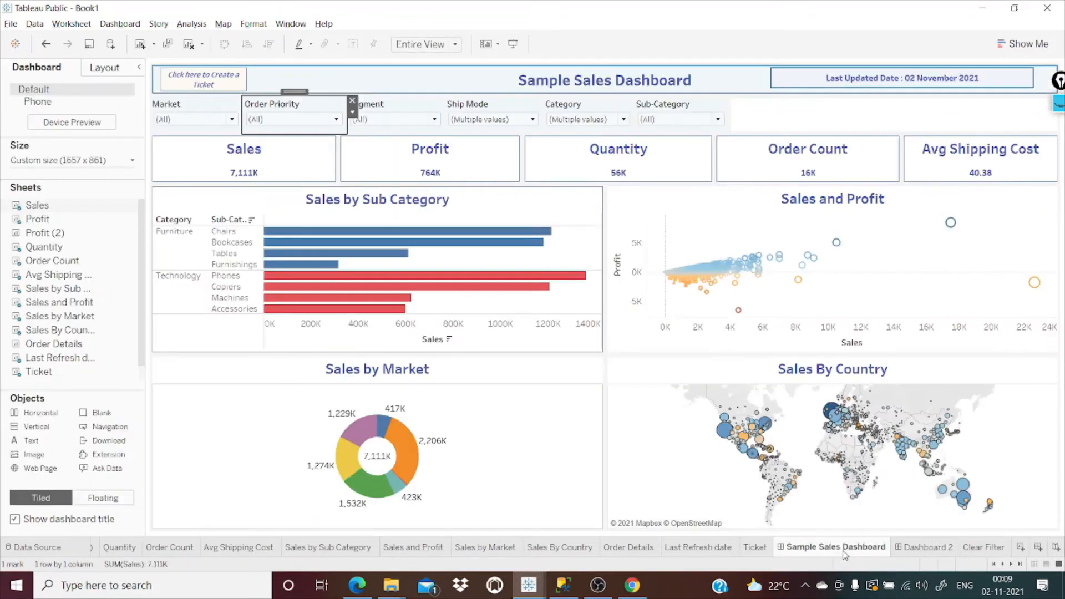
{"action": "left_click", "coordinate": [975, 548]}
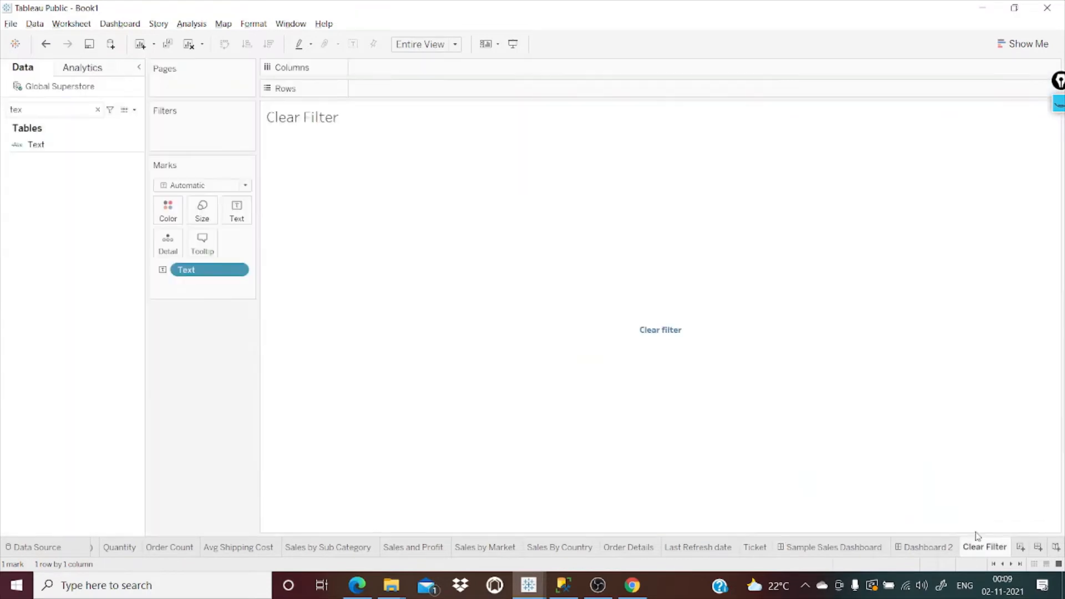
{"action": "left_click", "coordinate": [251, 23]}
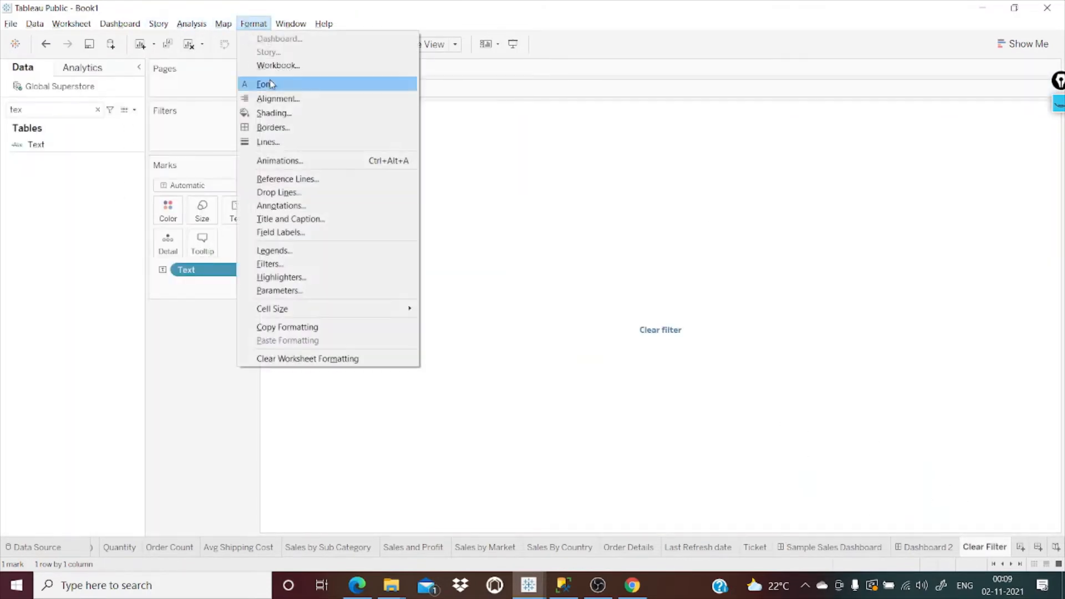
{"action": "left_click", "coordinate": [273, 125]}
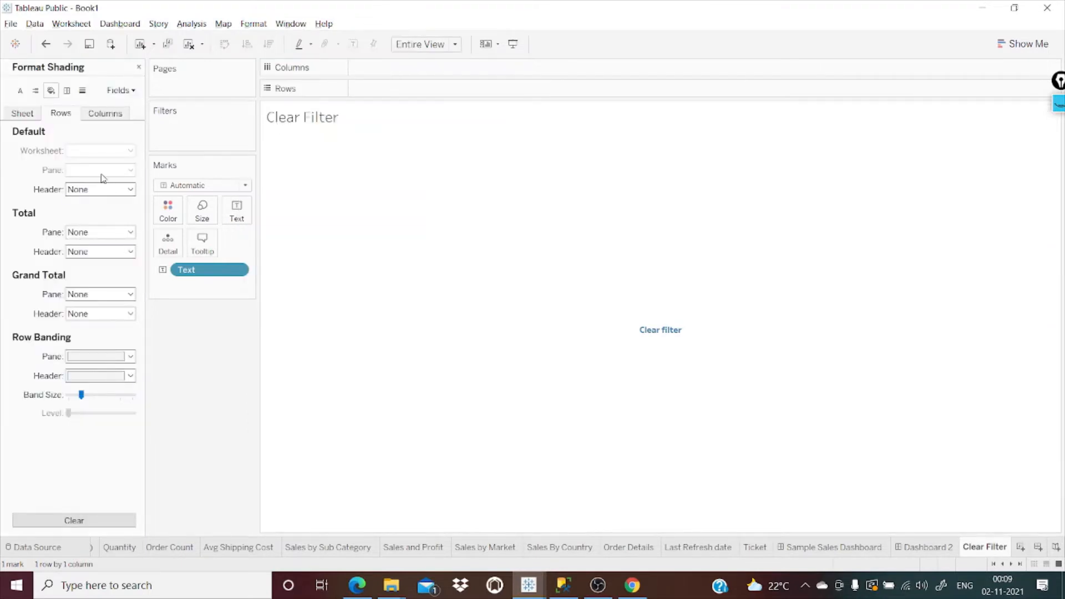
{"action": "left_click", "coordinate": [92, 172]}
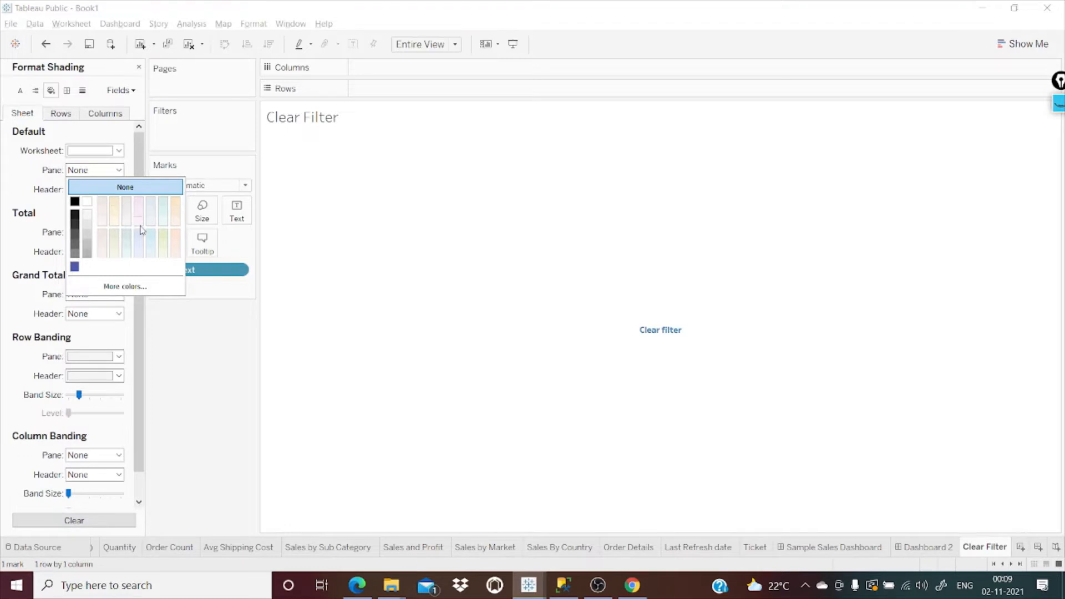
{"action": "left_click", "coordinate": [177, 217]}
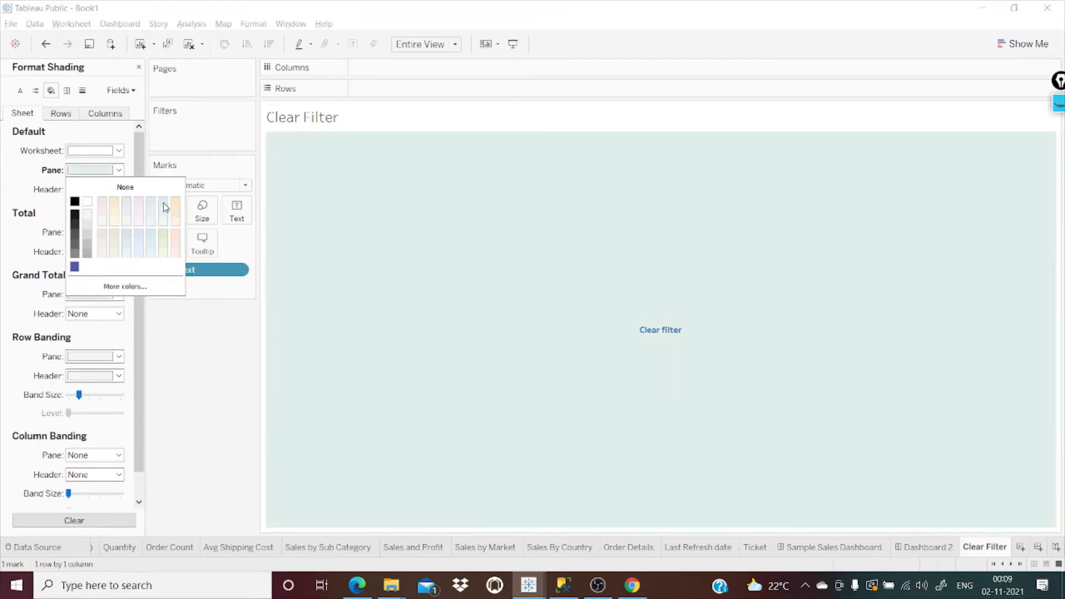
{"action": "left_click", "coordinate": [199, 428]}
{"action": "left_click", "coordinate": [139, 67]}
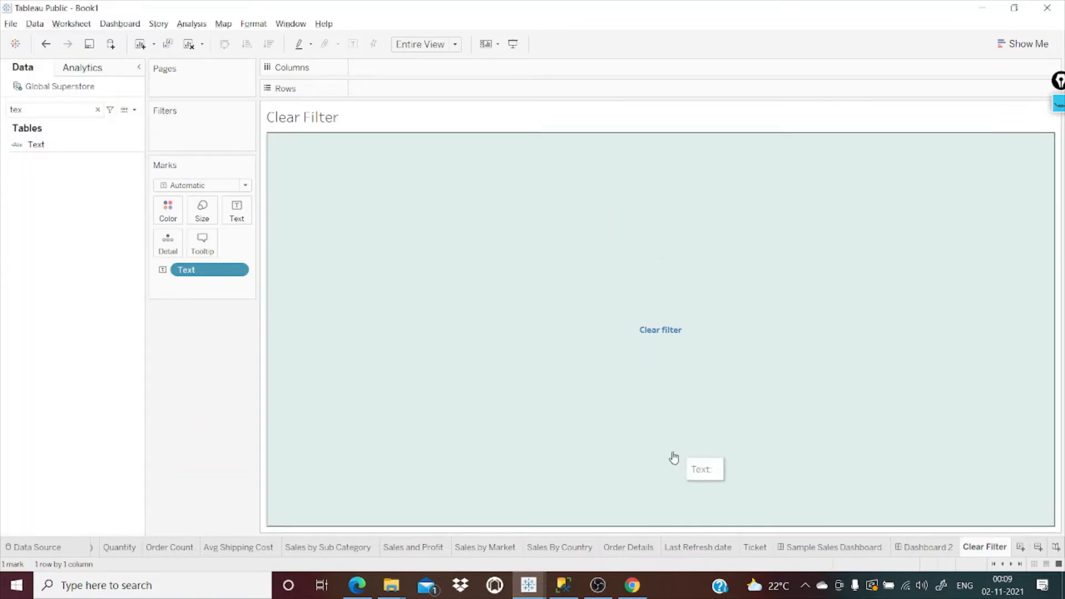
Step: Add the Clear Filter sheet to the Sample Sales Dashboard as a floating object beside the Sub-Category filter
{"action": "left_click", "coordinate": [823, 547]}
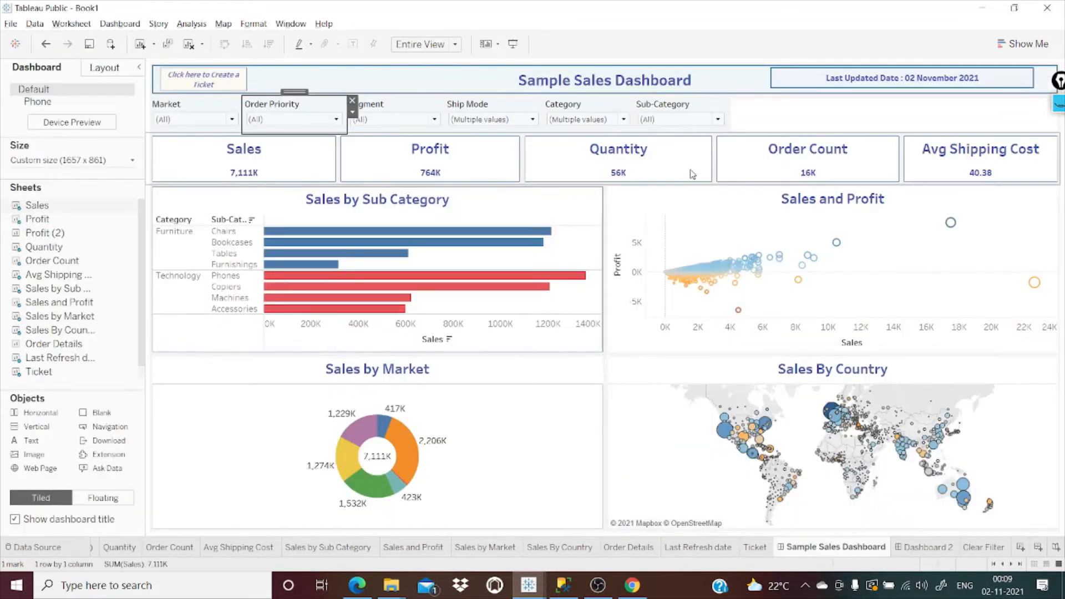
{"action": "mouse_move", "coordinate": [46, 351]}
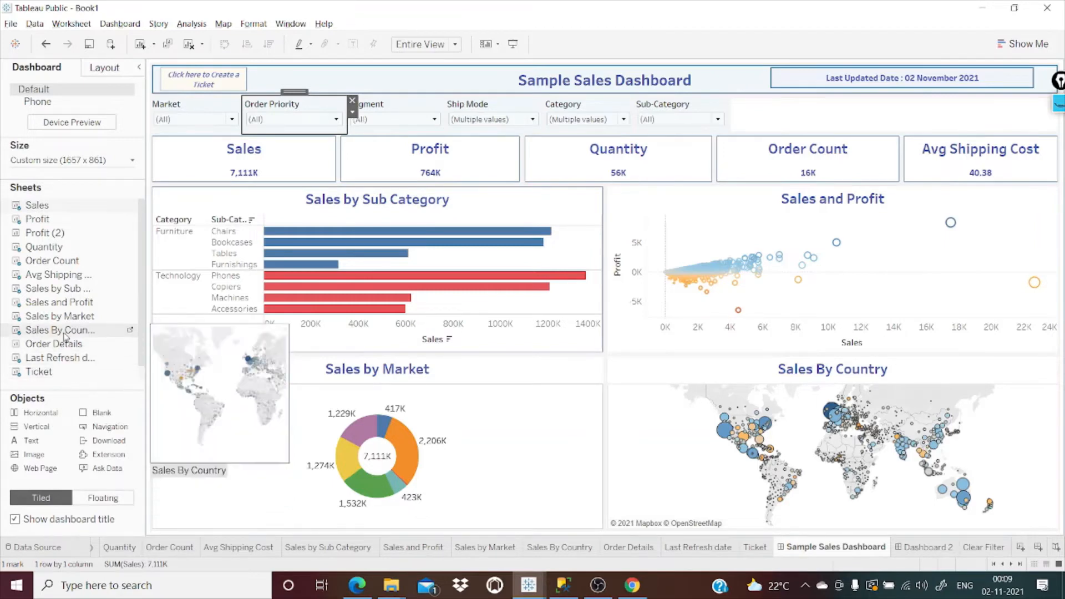
{"action": "scroll", "coordinate": [139, 222], "scroll_direction": "down", "scroll_amount": 1}
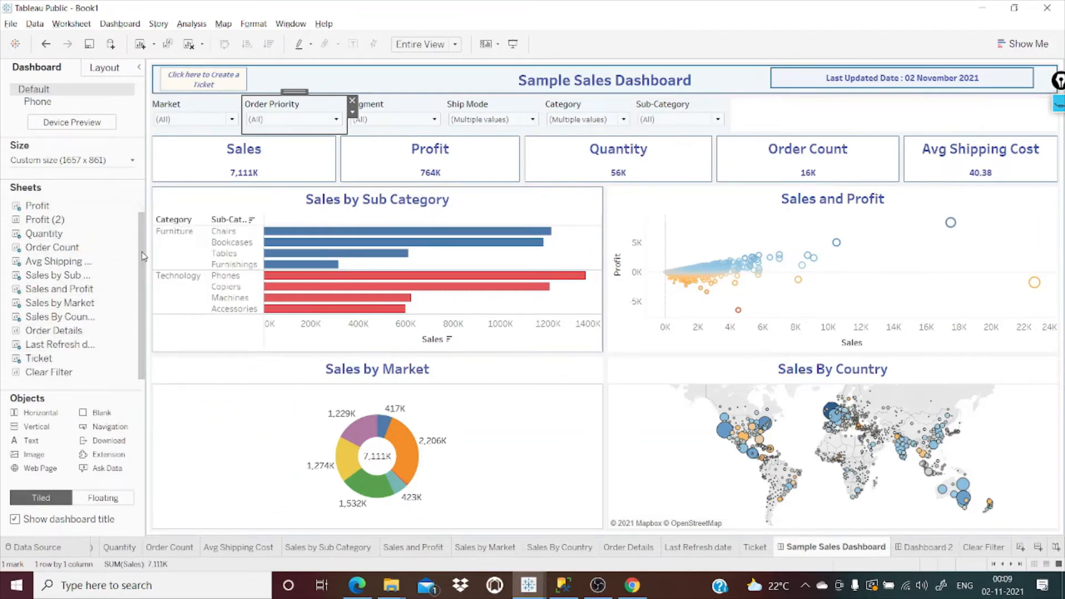
{"action": "left_click", "coordinate": [96, 498]}
{"action": "double_click", "coordinate": [22, 371]}
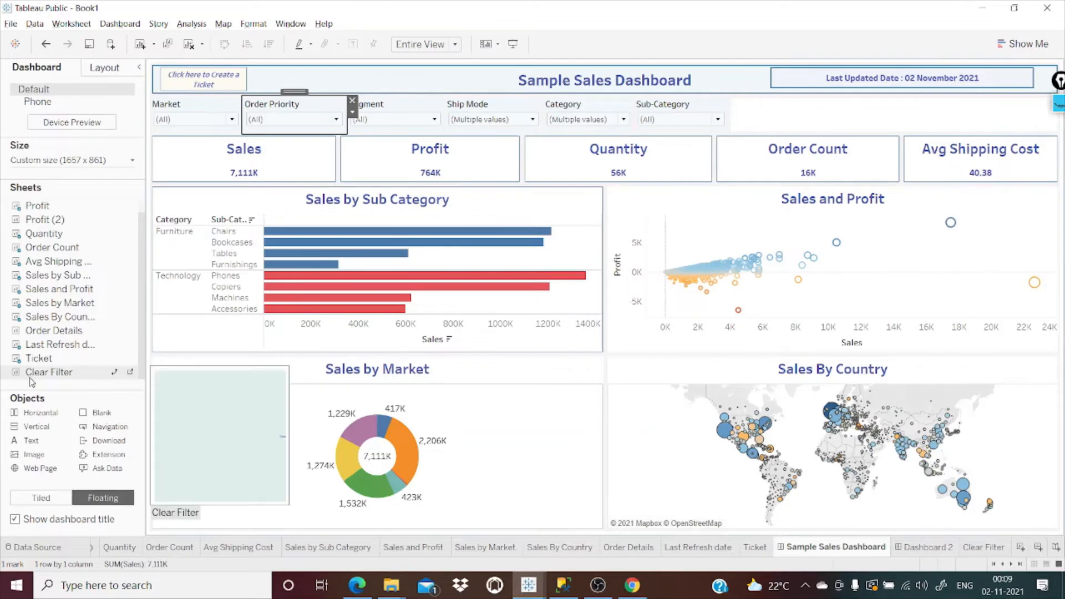
{"action": "left_click_drag", "start_coordinate": [32, 382], "coordinate": [748, 103]}
{"action": "left_click_drag", "start_coordinate": [750, 182], "coordinate": [758, 240]}
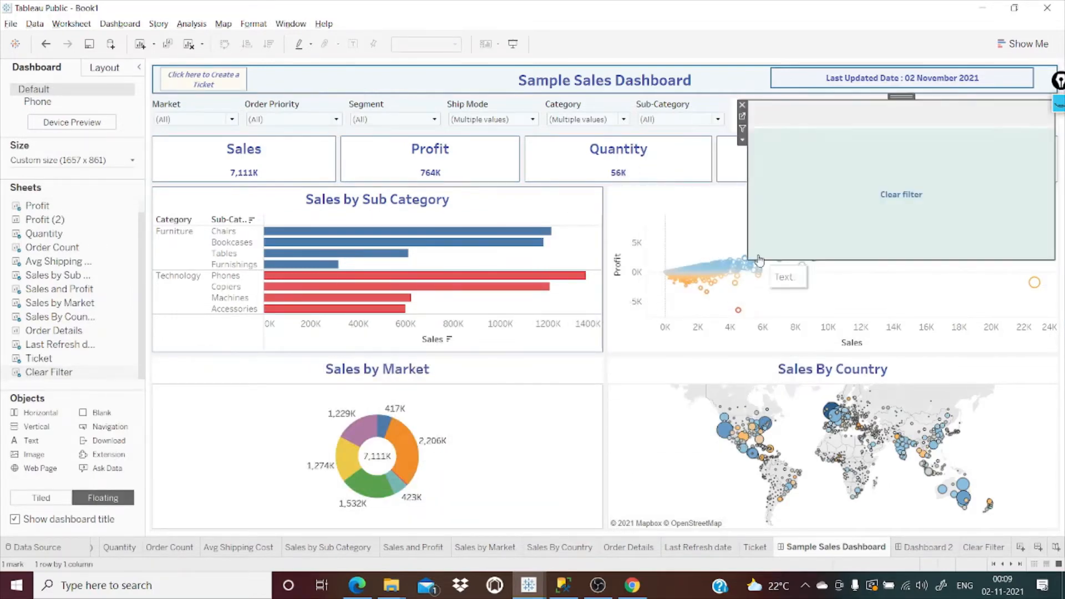
Step: Hide the title of the floating Clear Filter sheet and set its fit to Entire View
{"action": "left_click", "coordinate": [743, 140]}
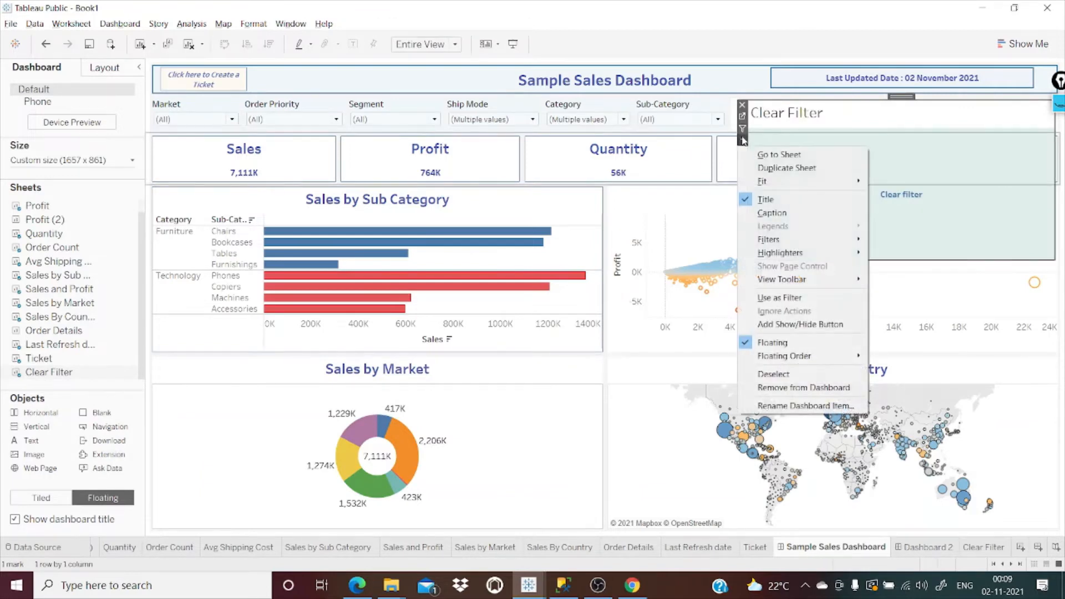
{"action": "left_click", "coordinate": [744, 200]}
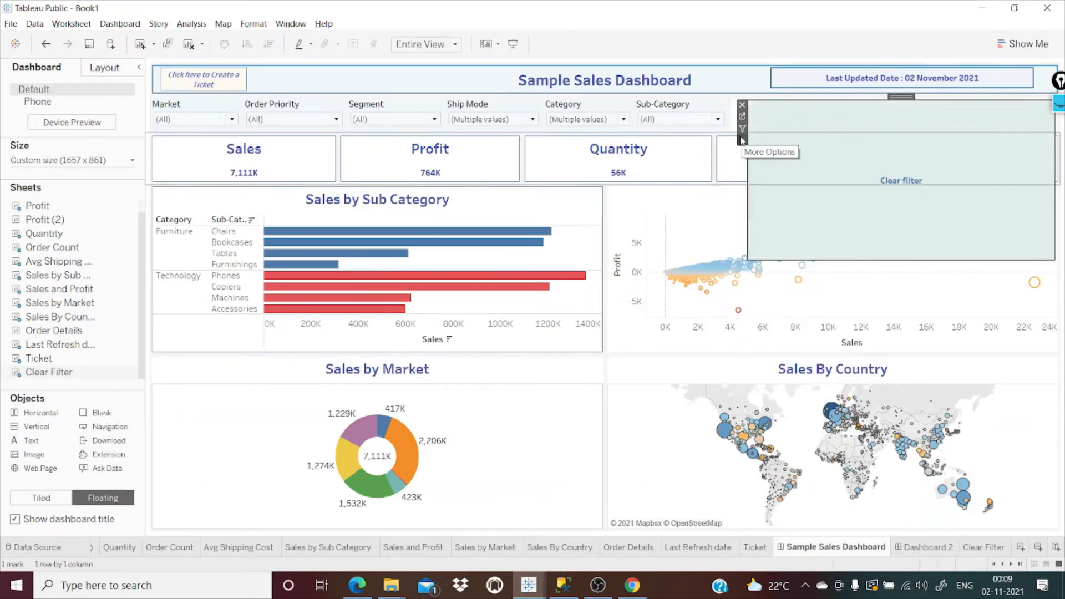
{"action": "left_click", "coordinate": [743, 140]}
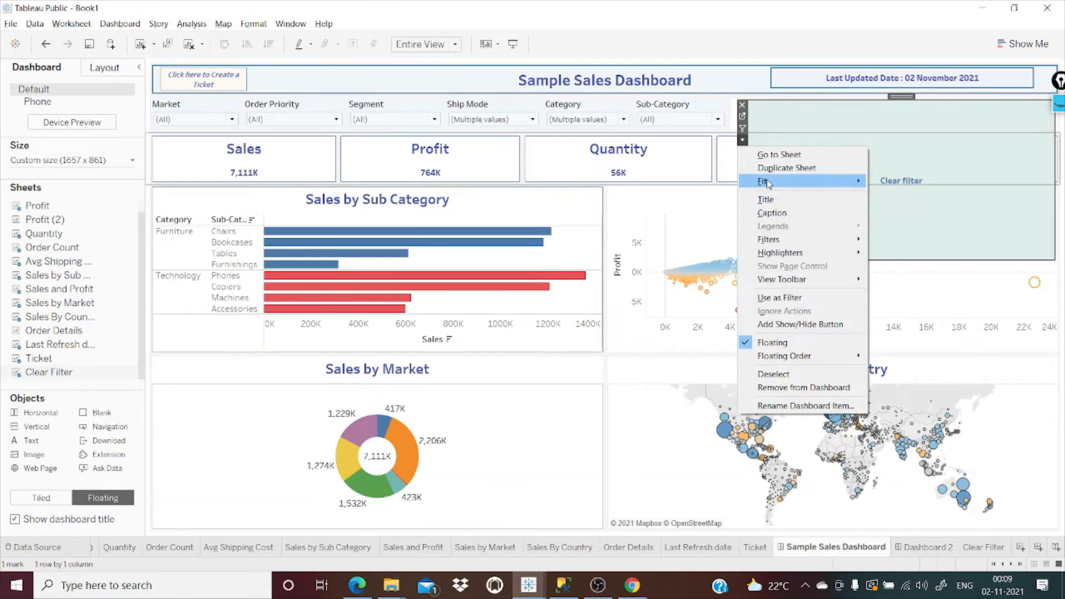
{"action": "left_click", "coordinate": [909, 217]}
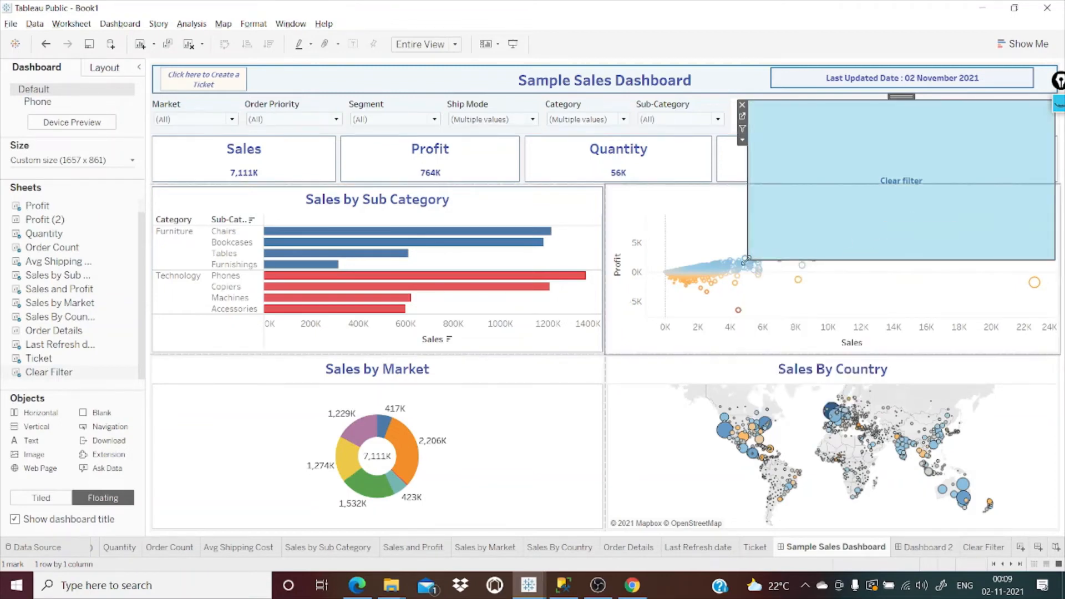
Step: Shrink the floating Clear Filter sheet to button size and position it in the blank space of the filter row, below the last updated date
{"action": "left_click_drag", "start_coordinate": [747, 258], "coordinate": [936, 131]}
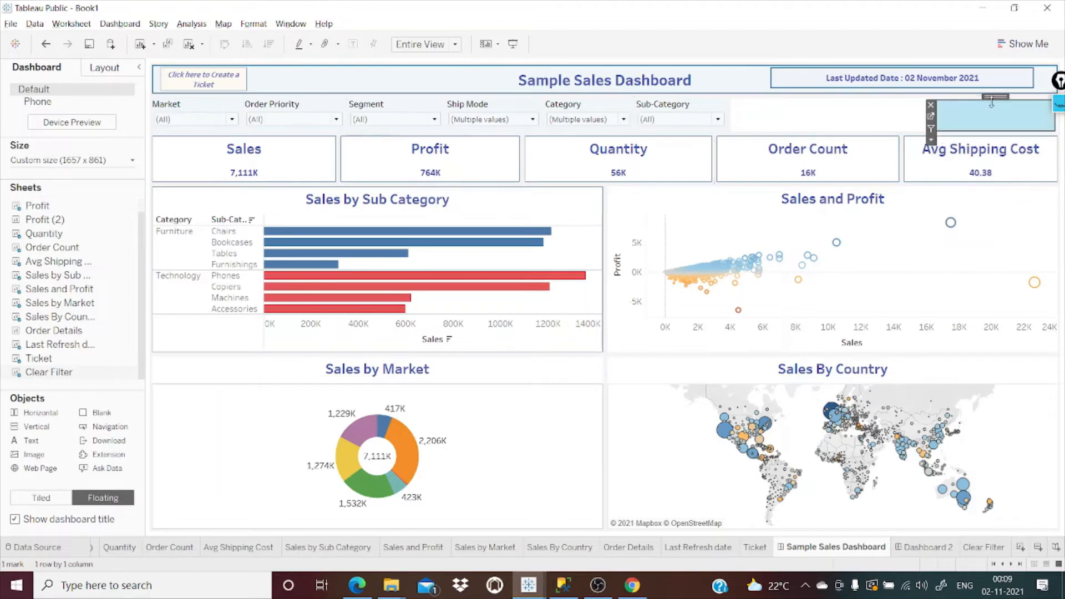
{"action": "left_click_drag", "start_coordinate": [994, 96], "coordinate": [881, 98]}
{"action": "left_click", "coordinate": [882, 112]}
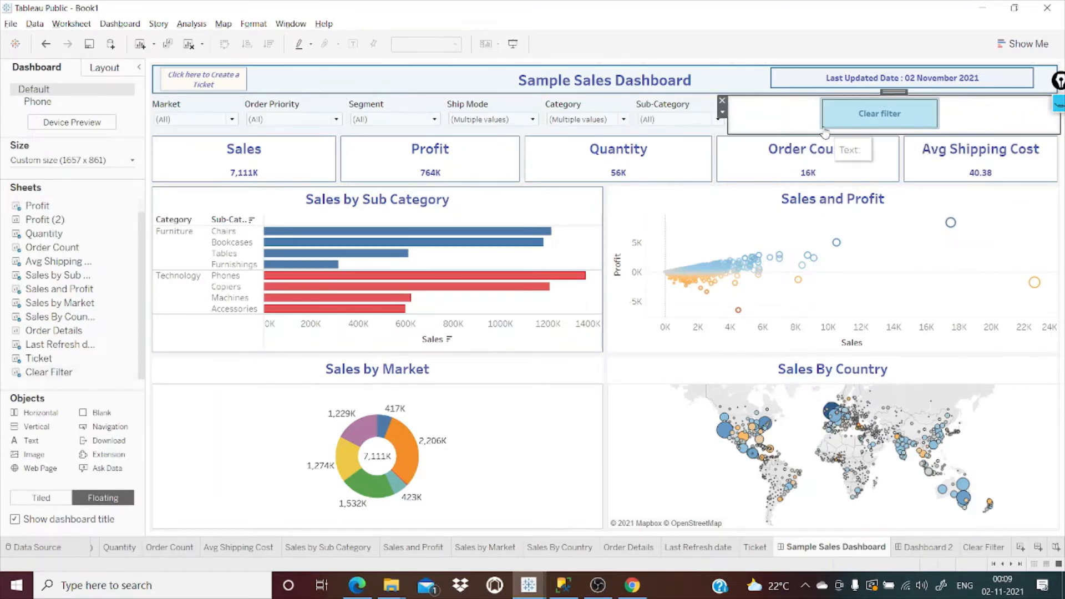
{"action": "left_click_drag", "start_coordinate": [889, 90], "coordinate": [881, 93]}
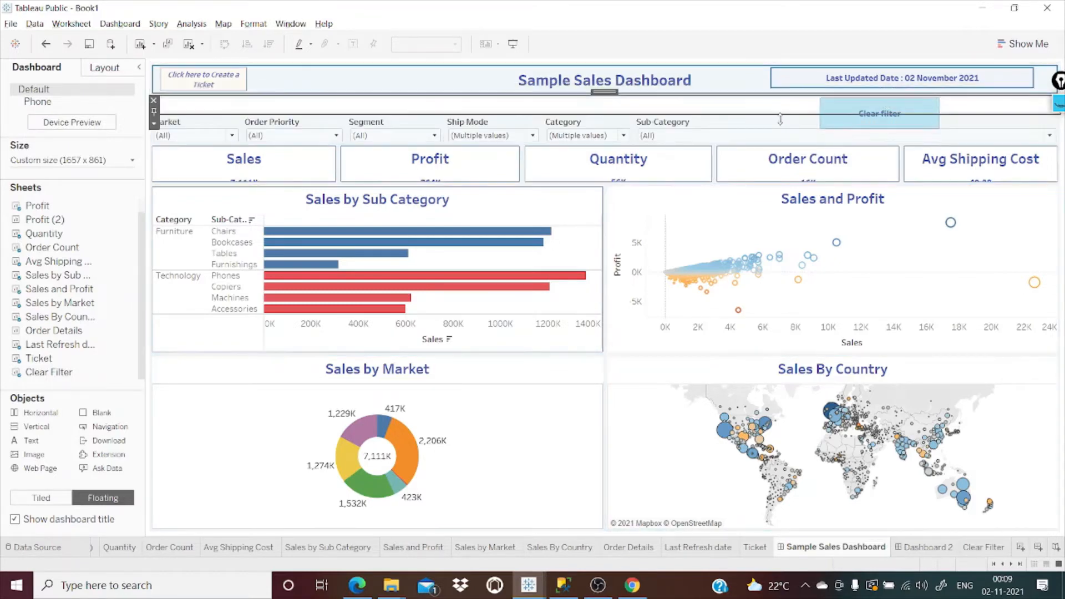
{"action": "key", "text": "ctrl+z"}
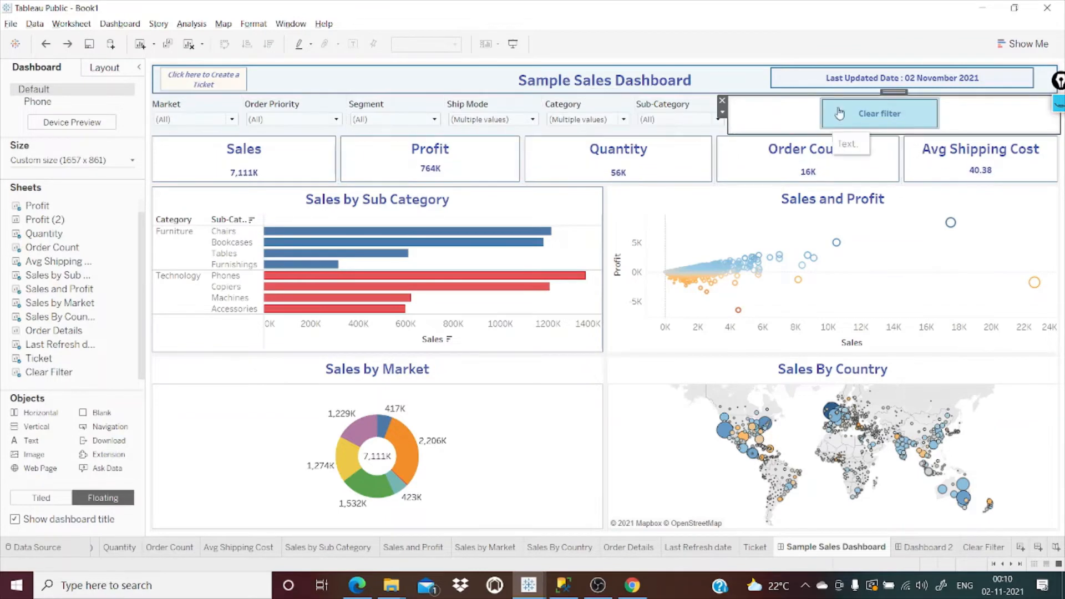
{"action": "left_click", "coordinate": [856, 111]}
{"action": "left_click_drag", "start_coordinate": [876, 94], "coordinate": [858, 94]}
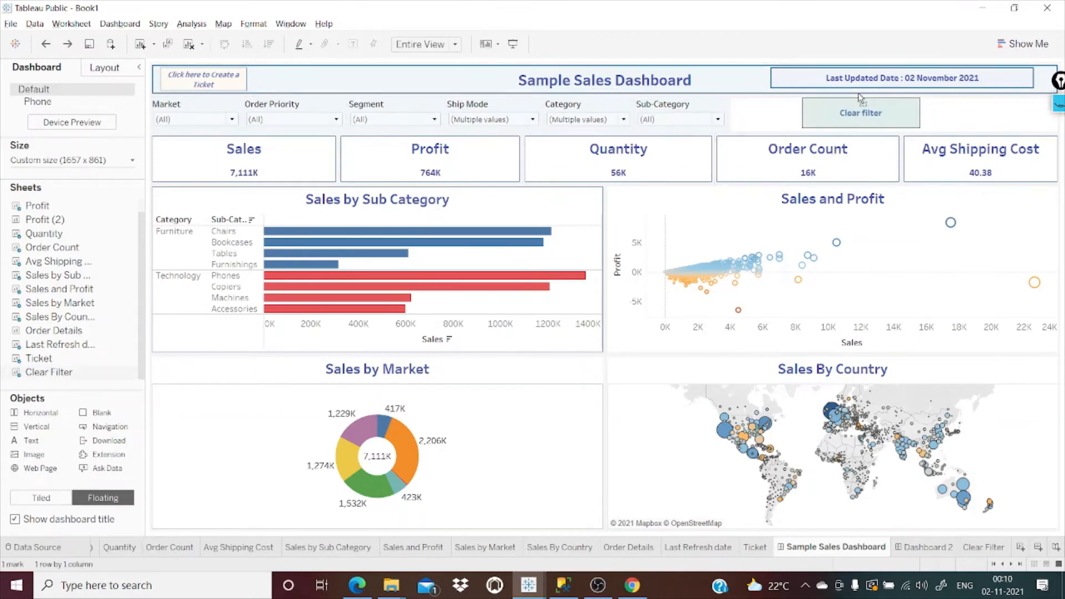
Step: Shrink the floating Clear Filter sheet to fit its text and centre it in the blank space beside the Sub-Category filter
{"action": "left_click_drag", "start_coordinate": [803, 128], "coordinate": [889, 102]}
{"action": "left_click", "coordinate": [830, 110]}
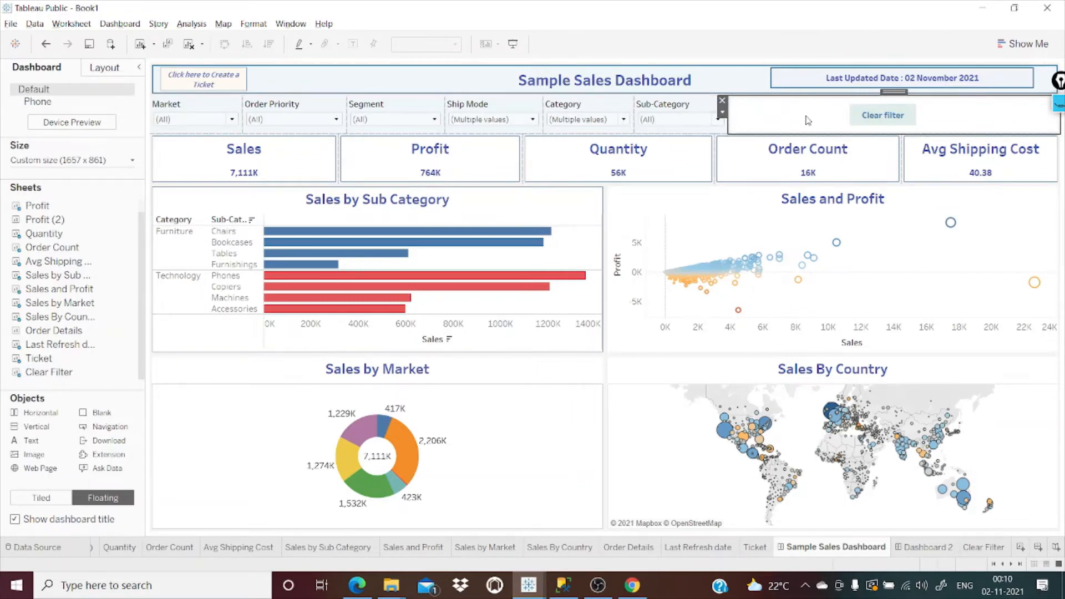
{"action": "left_click", "coordinate": [883, 117]}
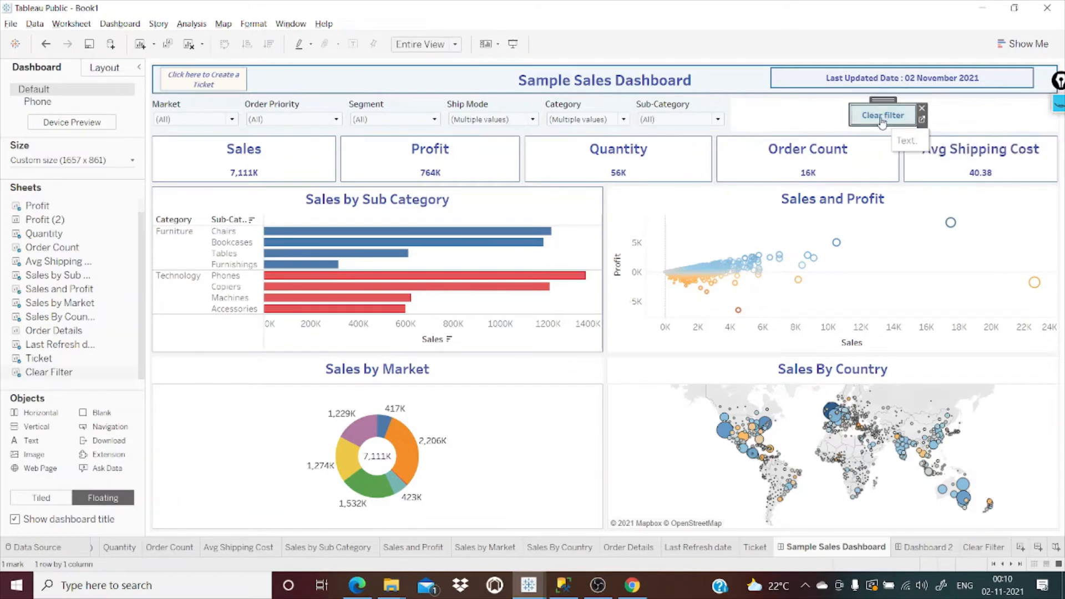
{"action": "left_click", "coordinate": [882, 121]}
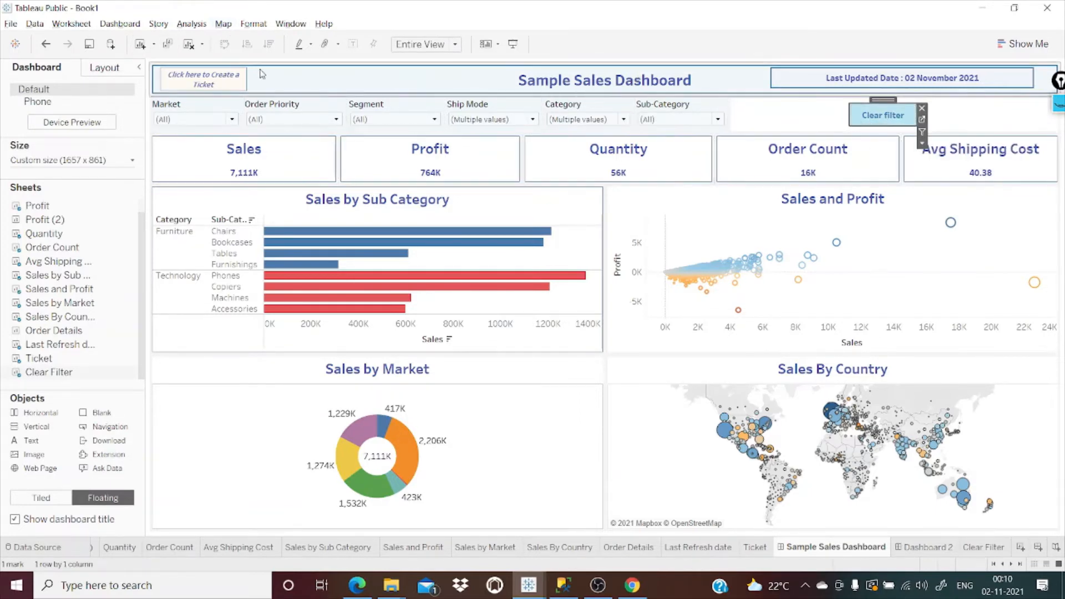
Step: Add a filter action to the dashboard that runs on Select and shows all values when the selection is cleared
{"action": "left_click", "coordinate": [119, 23]}
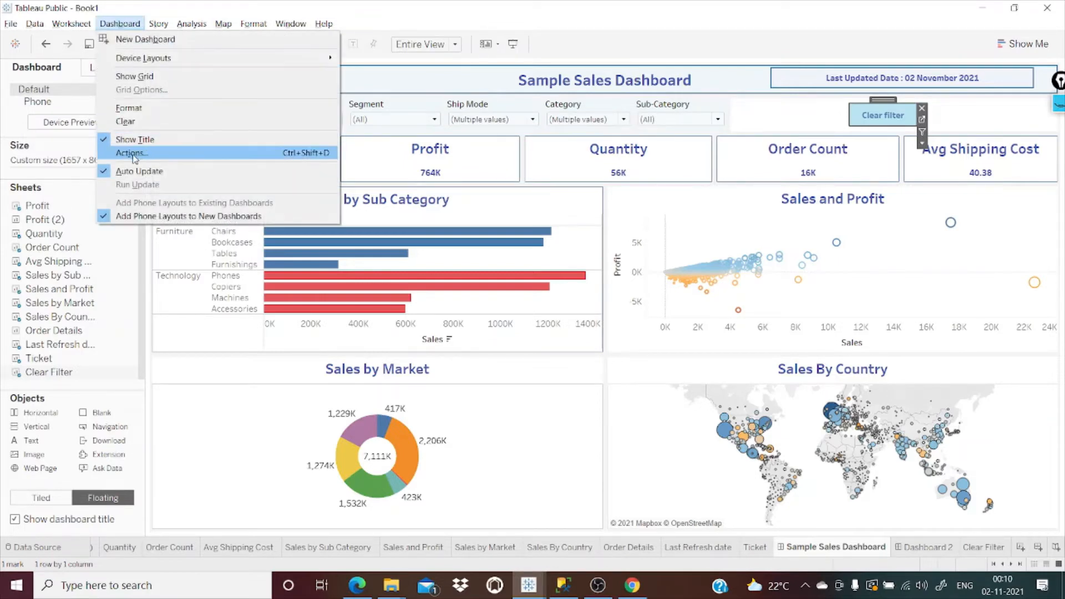
{"action": "left_click", "coordinate": [132, 153]}
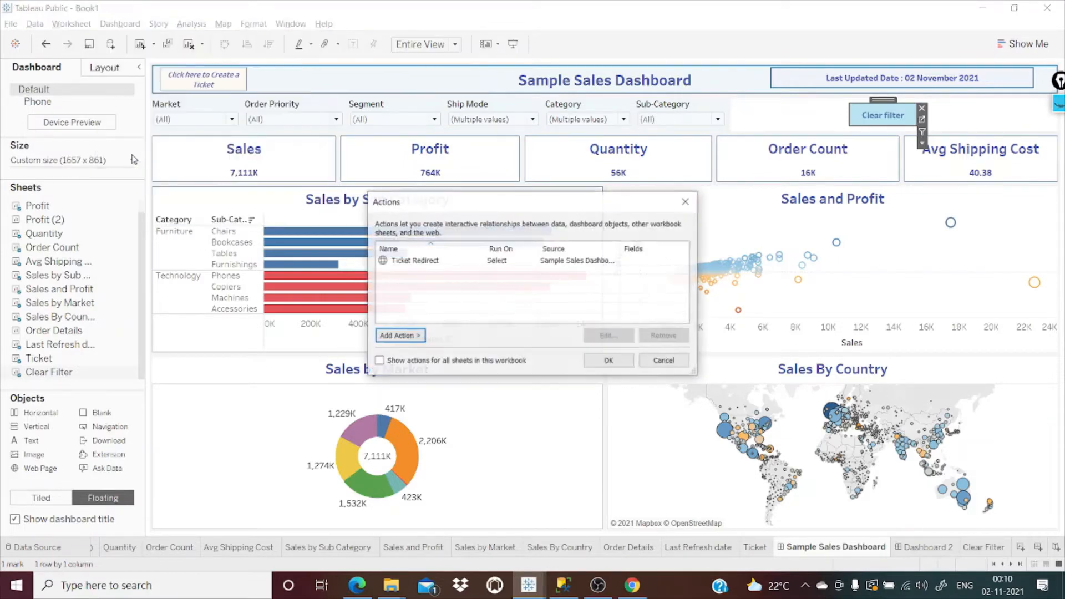
{"action": "left_click", "coordinate": [413, 337]}
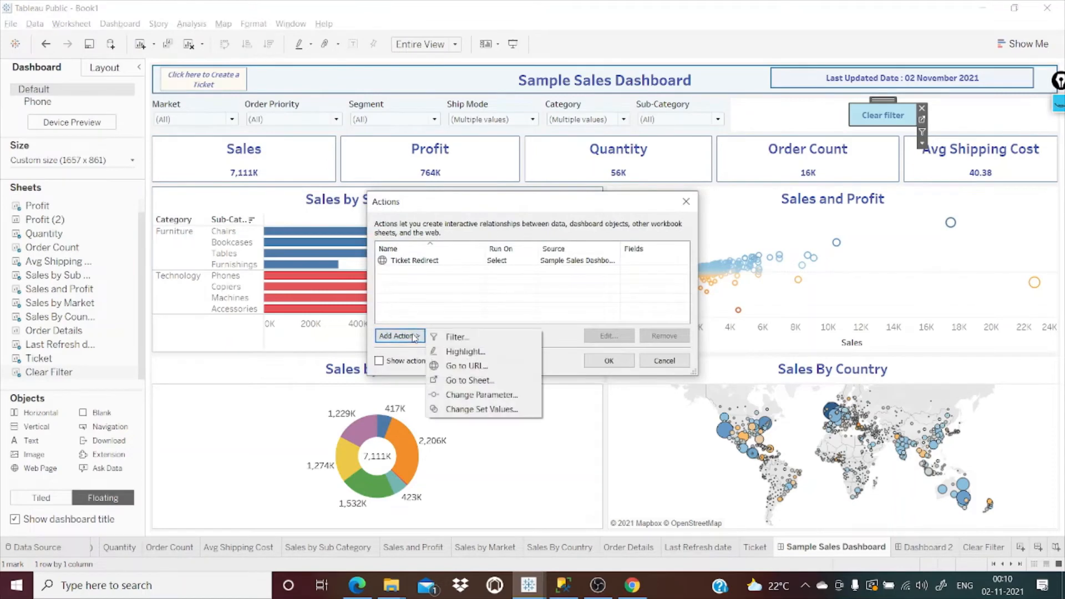
{"action": "left_click", "coordinate": [466, 338]}
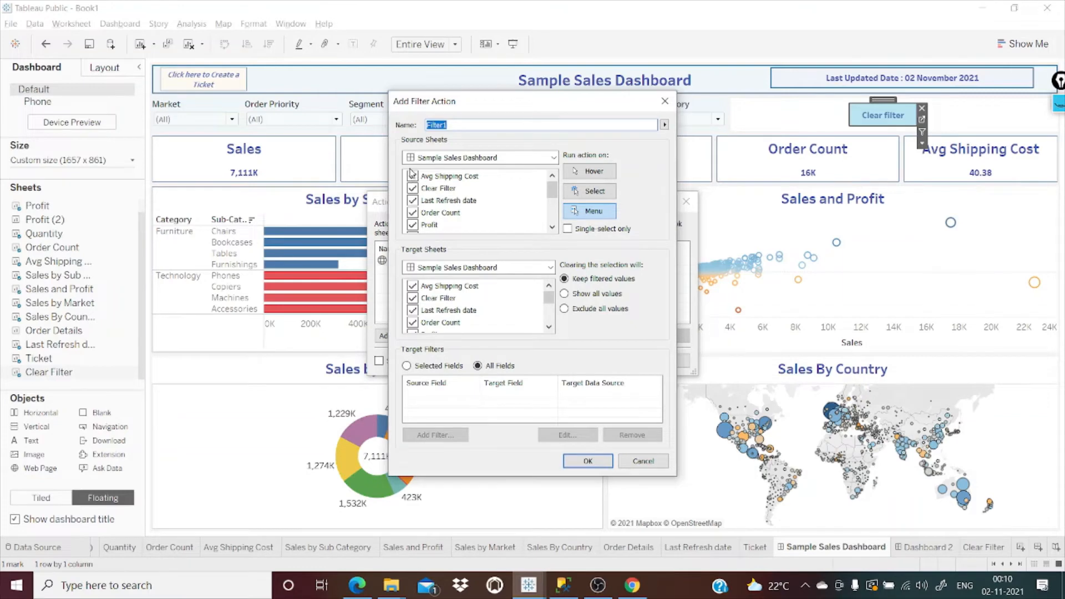
{"action": "left_click", "coordinate": [604, 193]}
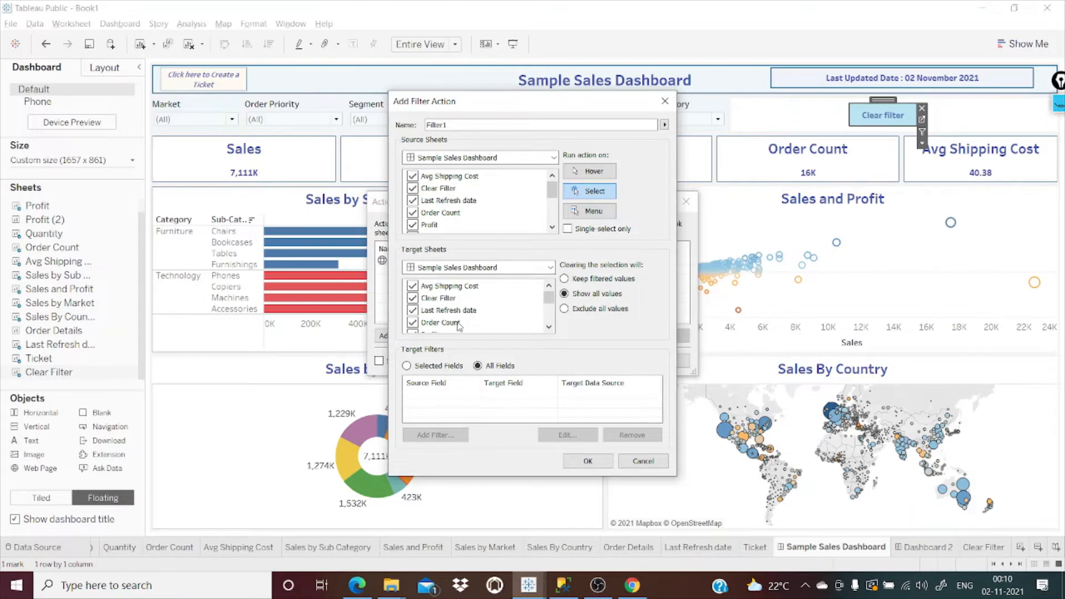
Step: Restrict the action's target filters to selected fields and add Market as source and target field
{"action": "left_click", "coordinate": [408, 366]}
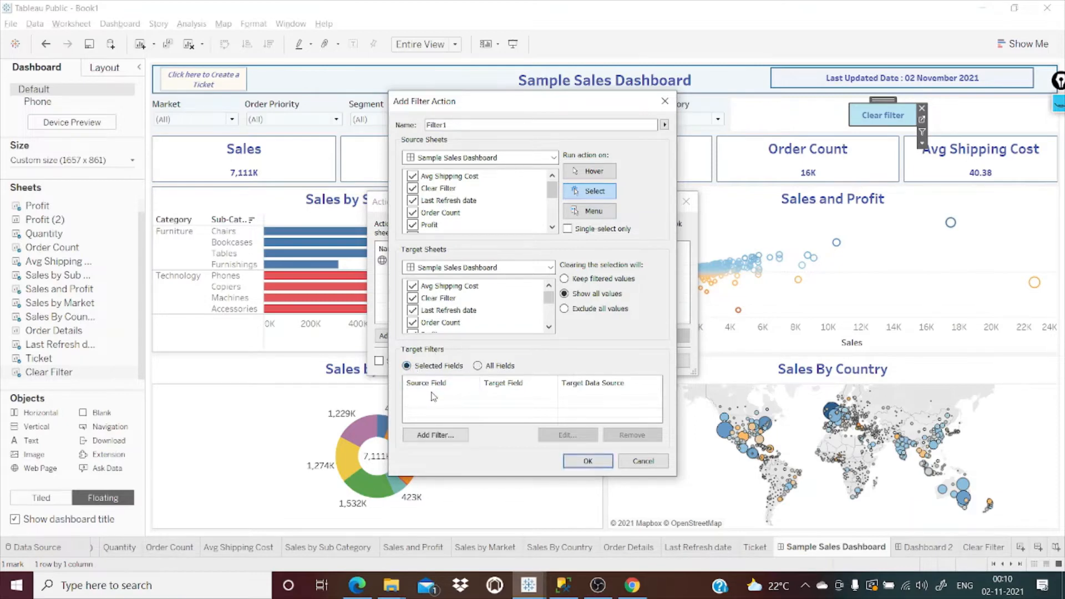
{"action": "left_click", "coordinate": [435, 438]}
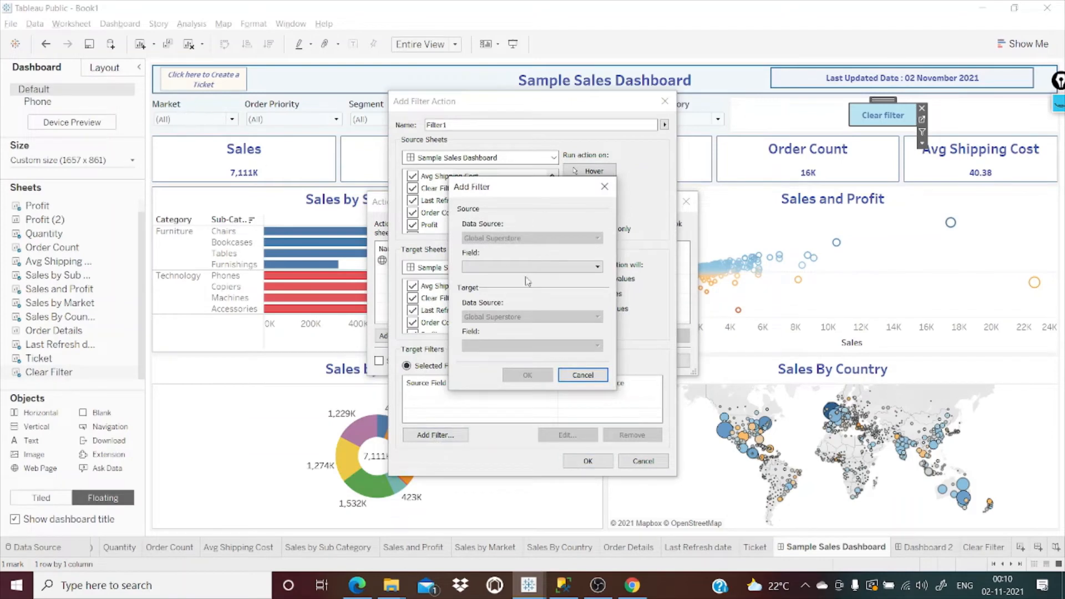
{"action": "left_click", "coordinate": [486, 267]}
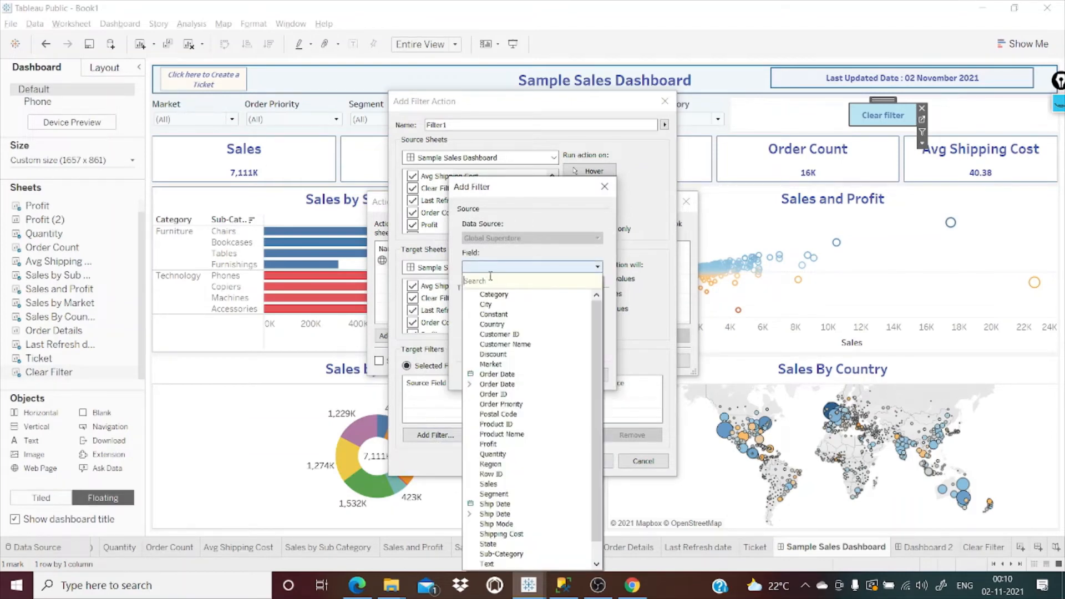
{"action": "type", "text": "mar"}
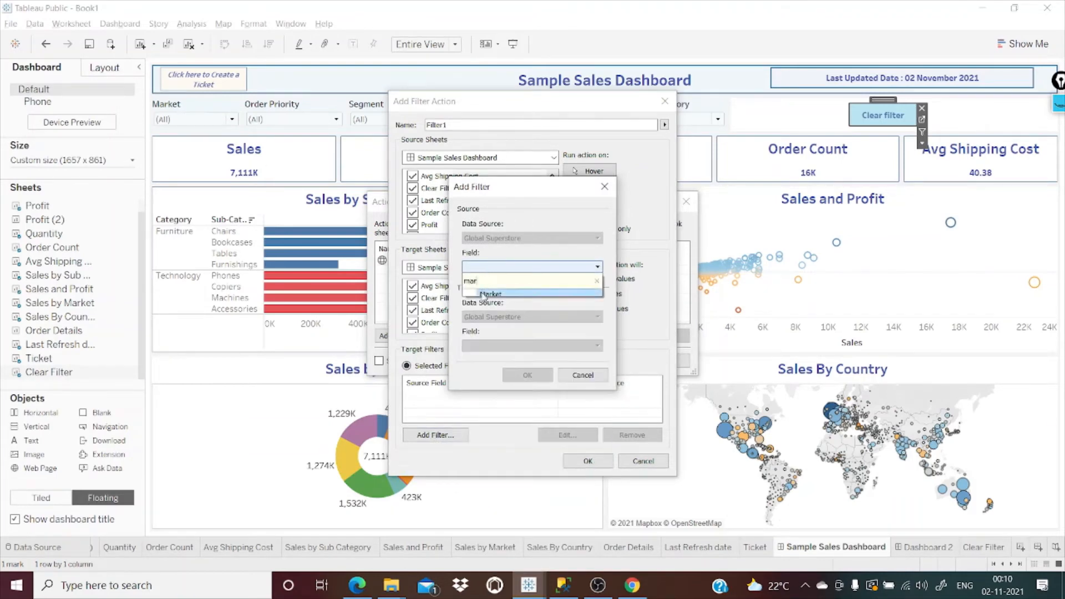
{"action": "left_click", "coordinate": [490, 294]}
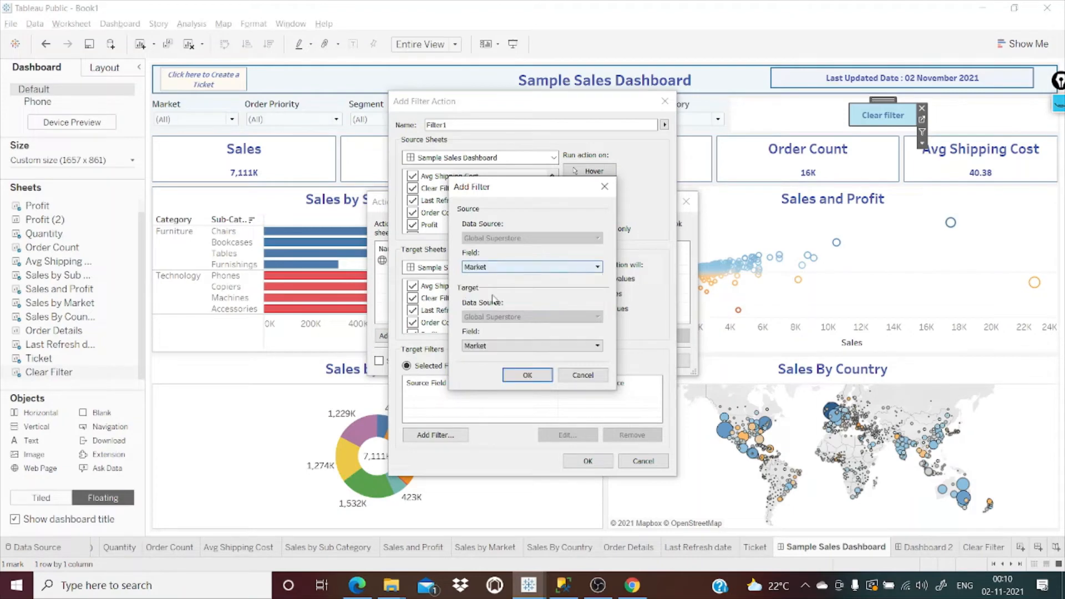
{"action": "left_click", "coordinate": [528, 375]}
Step: Add Order Priority as a source and target field in the action's target filters
{"action": "left_click", "coordinate": [438, 430]}
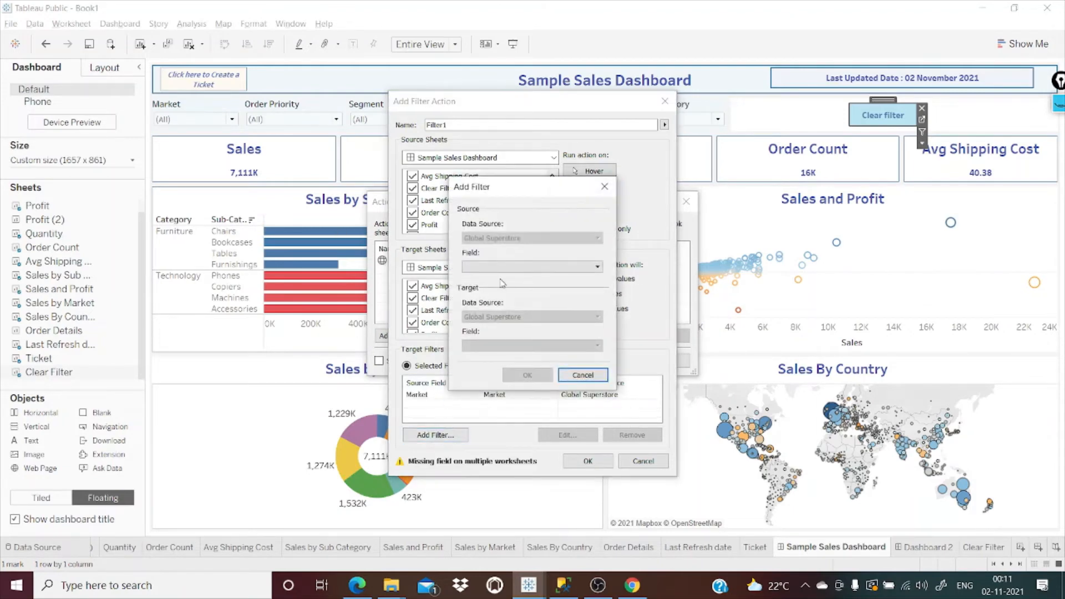
{"action": "left_click", "coordinate": [487, 268]}
{"action": "type", "text": "order"}
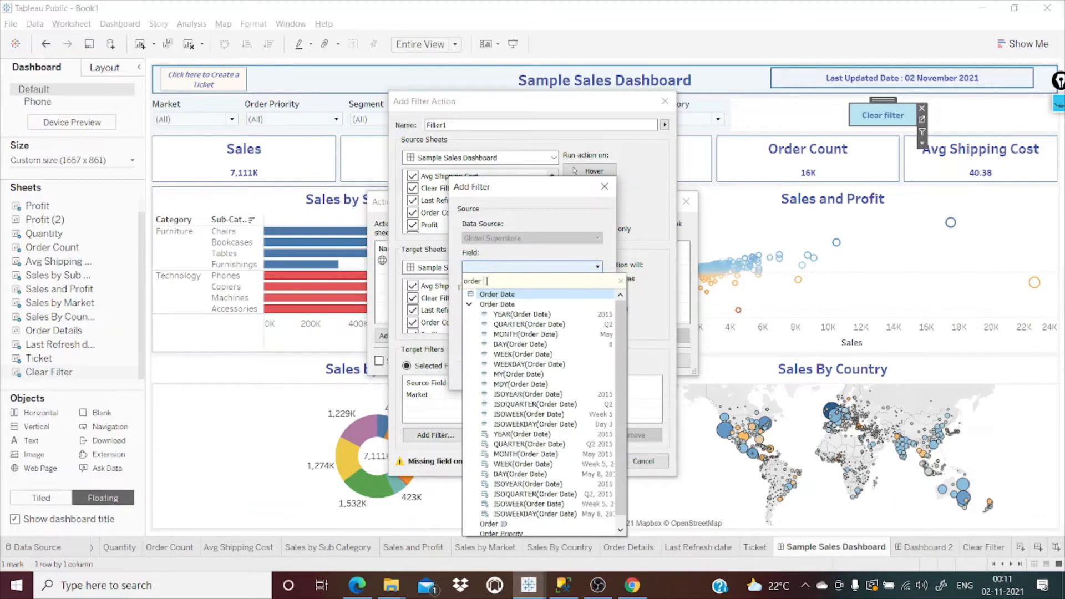
{"action": "type", "text": " p"}
{"action": "left_click", "coordinate": [495, 296]}
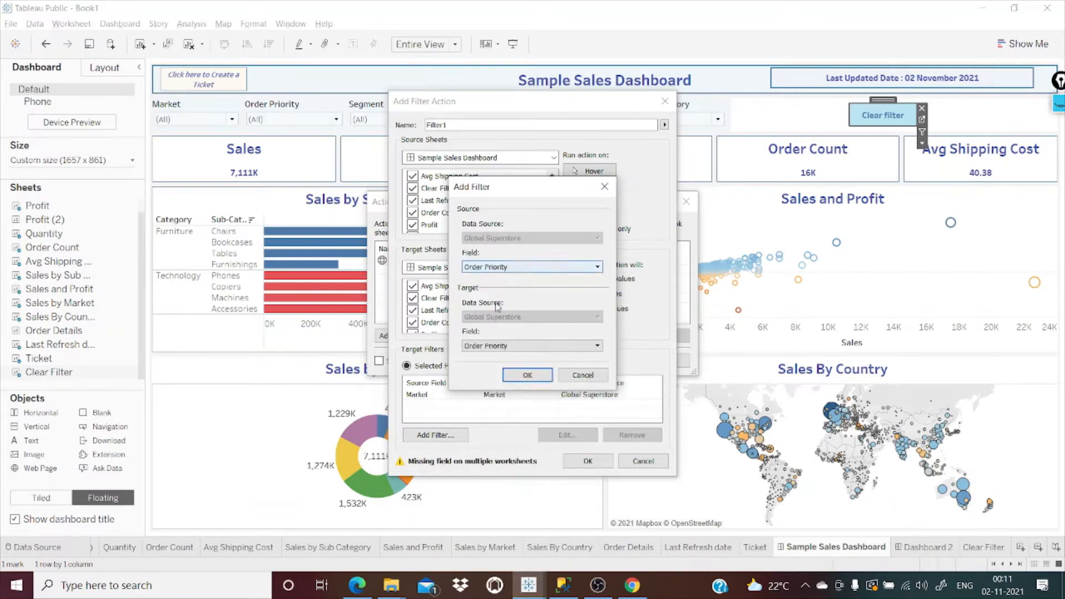
{"action": "left_click", "coordinate": [518, 378]}
Step: Add Segment as a source and target field in the action's target filters
{"action": "left_click", "coordinate": [438, 435]}
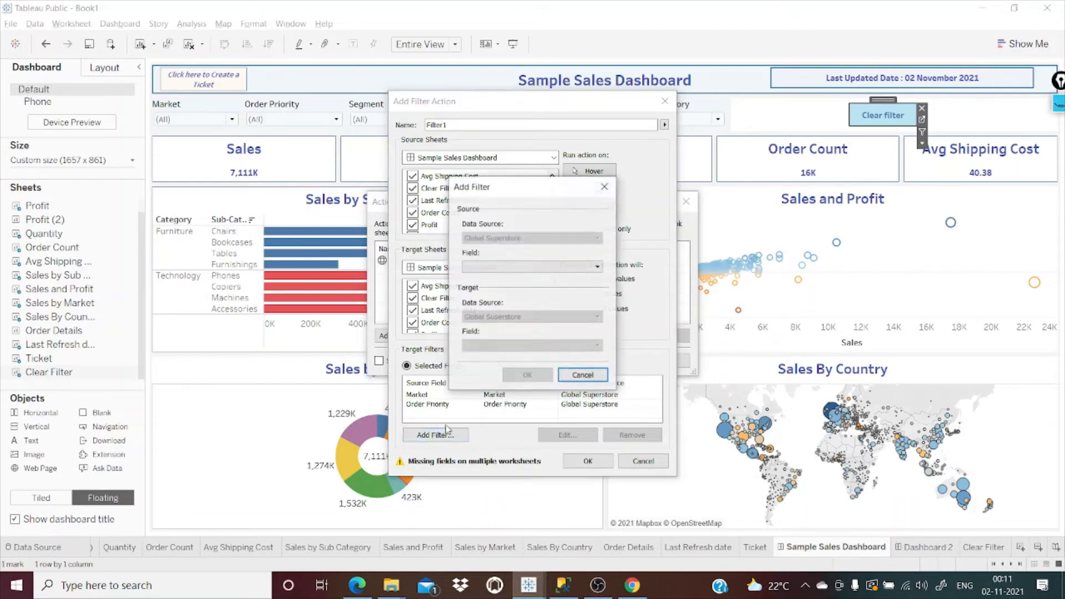
{"action": "left_click", "coordinate": [481, 266]}
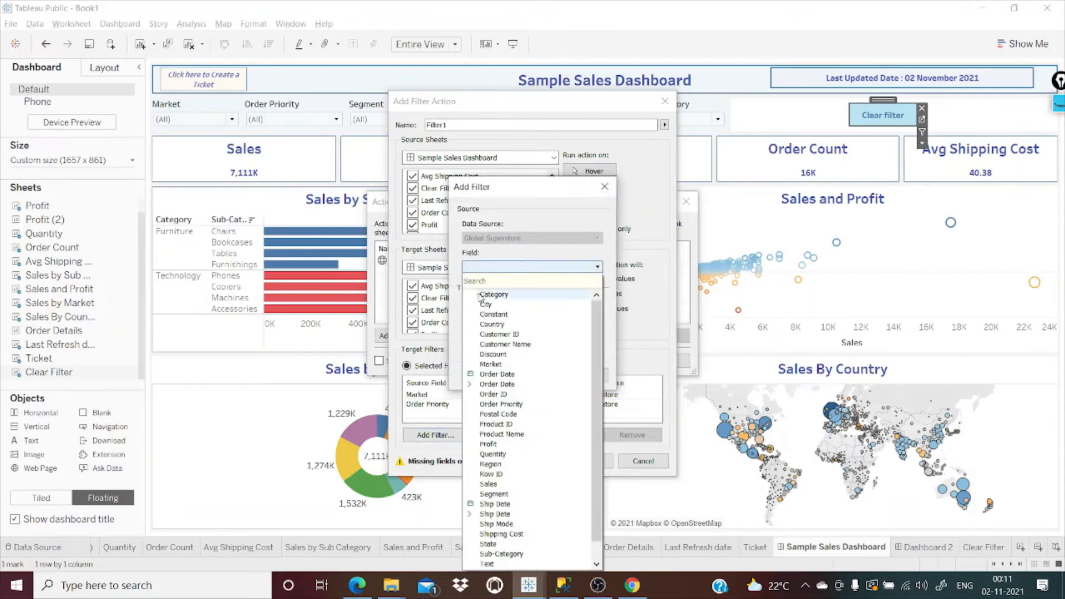
{"action": "type", "text": "seg"}
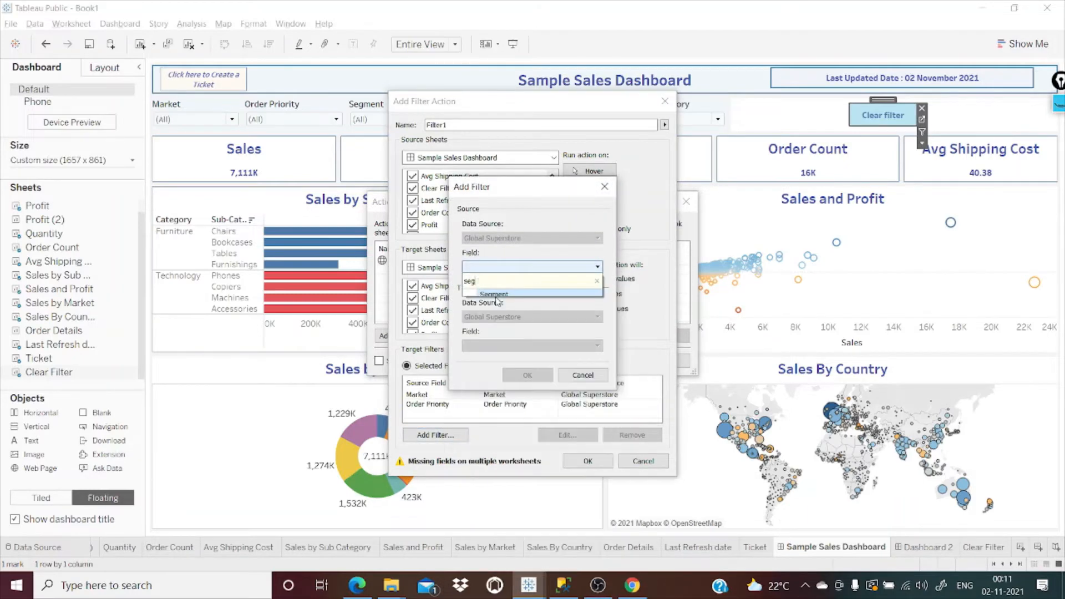
{"action": "left_click", "coordinate": [495, 295]}
{"action": "left_click", "coordinate": [527, 375]}
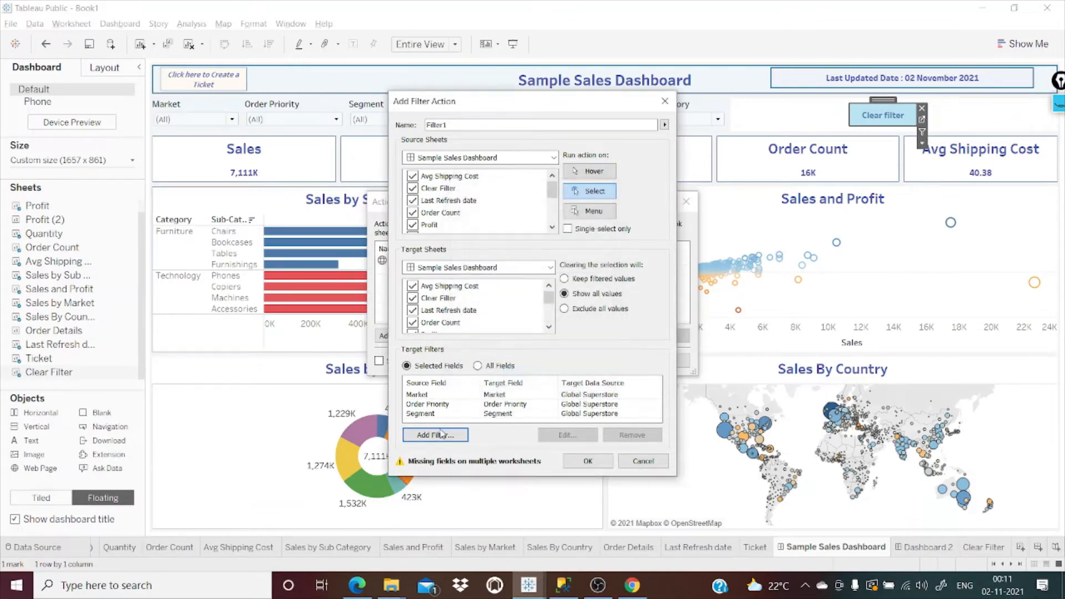
Step: Add Category as a source and target field in the action's target filters
{"action": "left_click", "coordinate": [442, 433]}
{"action": "left_click", "coordinate": [489, 267]}
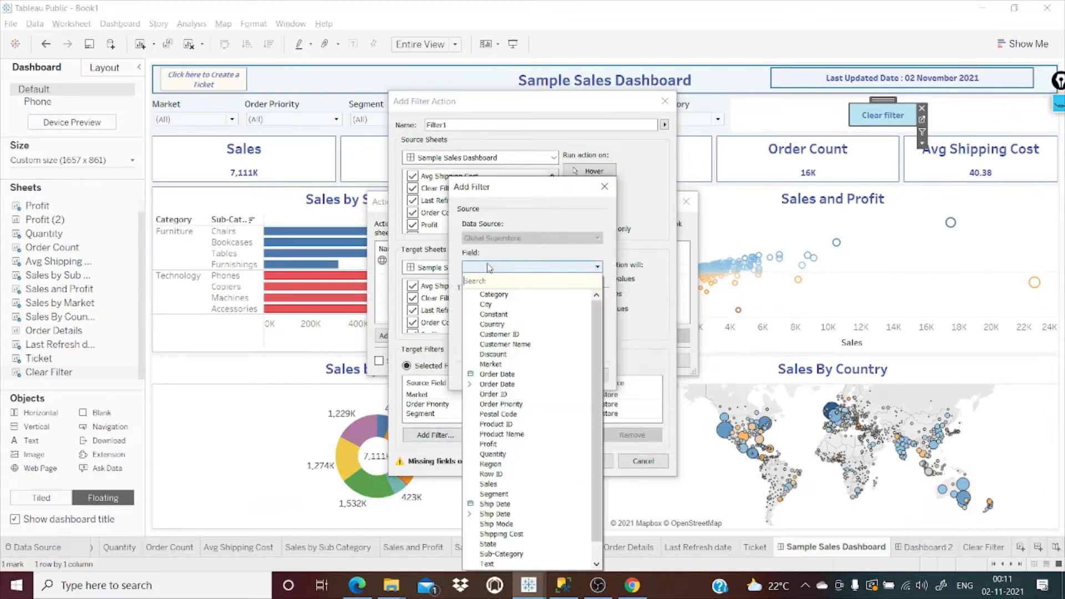
{"action": "type", "text": "ca"}
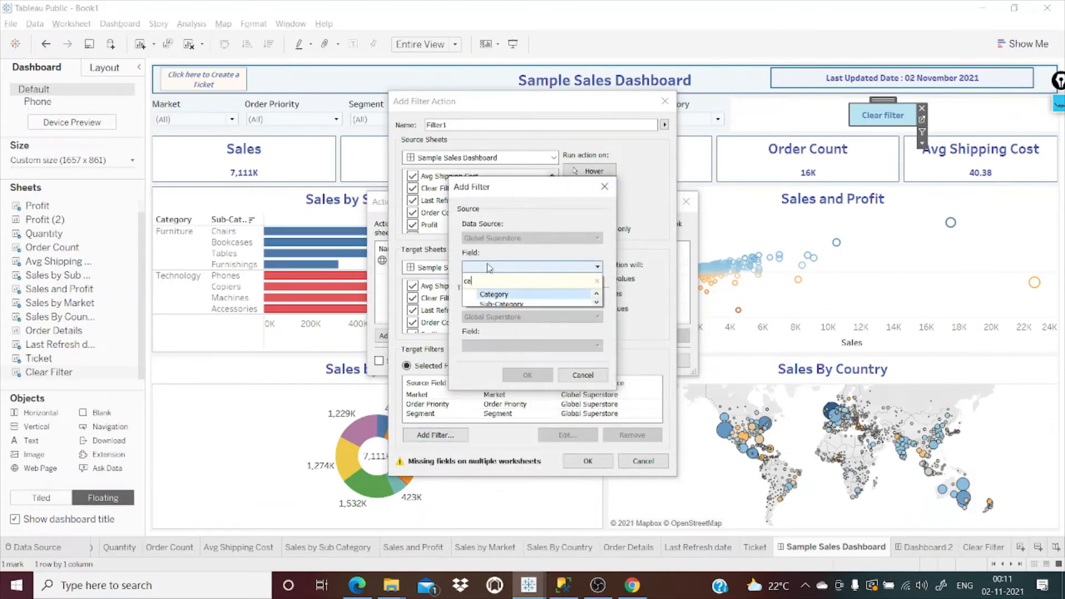
{"action": "left_click", "coordinate": [481, 297]}
{"action": "left_click", "coordinate": [527, 375]}
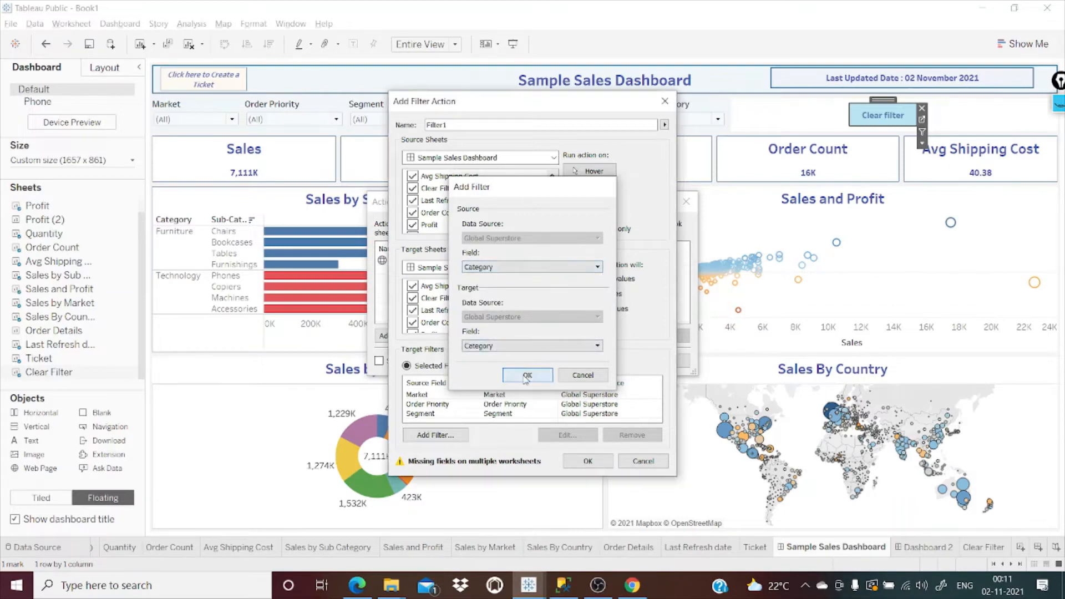
Step: Add Sub-Category to the action's target filters and save the filter action on the dashboard
{"action": "left_click", "coordinate": [435, 435]}
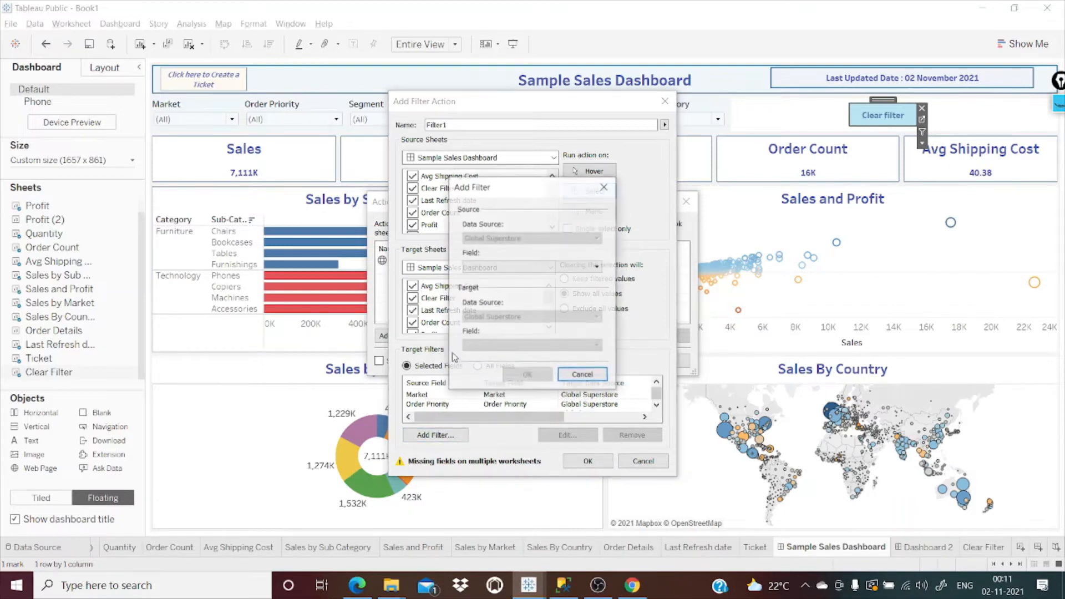
{"action": "left_click", "coordinate": [484, 269]}
{"action": "type", "text": "sub"}
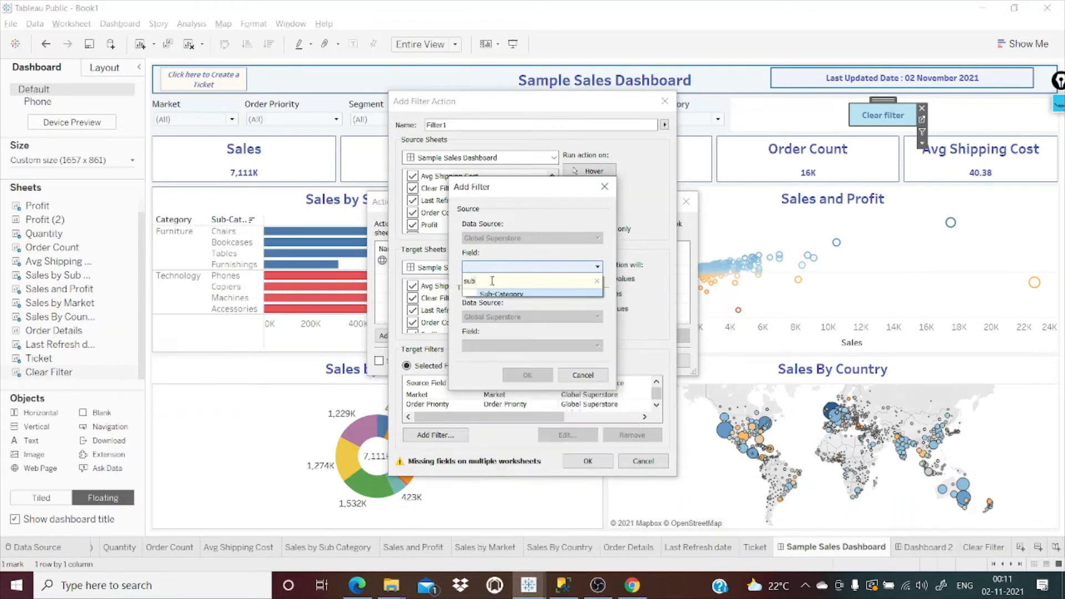
{"action": "left_click", "coordinate": [495, 294]}
{"action": "left_click", "coordinate": [527, 375]}
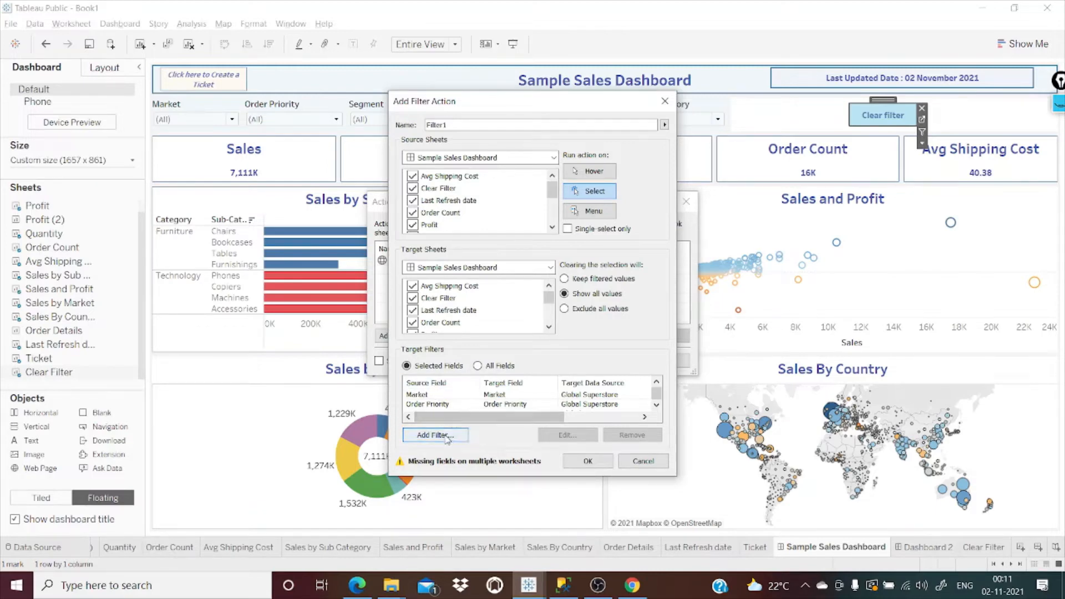
{"action": "left_click", "coordinate": [588, 461]}
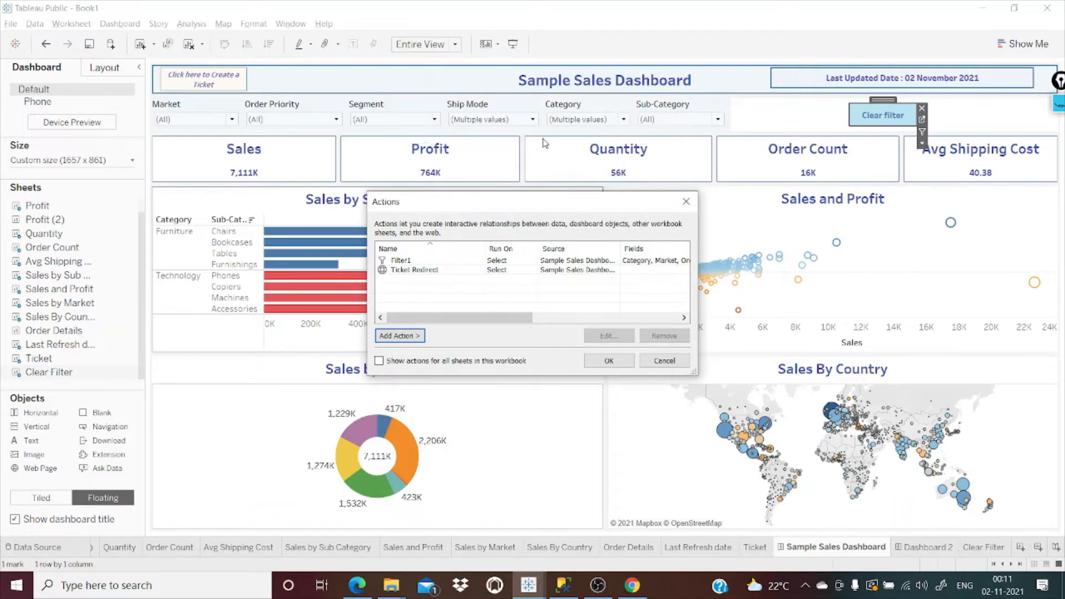
{"action": "left_click", "coordinate": [606, 362]}
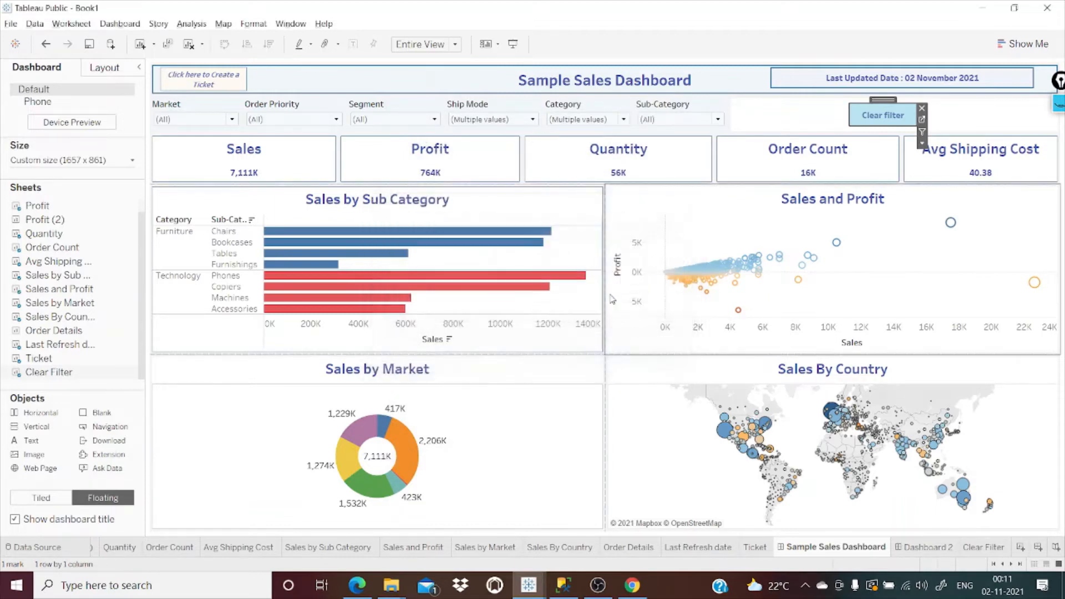
Step: Test the Clear filter button after excluding Consumer from the Segment filter and Critical from the Order Priority filter
{"action": "left_click", "coordinate": [389, 119]}
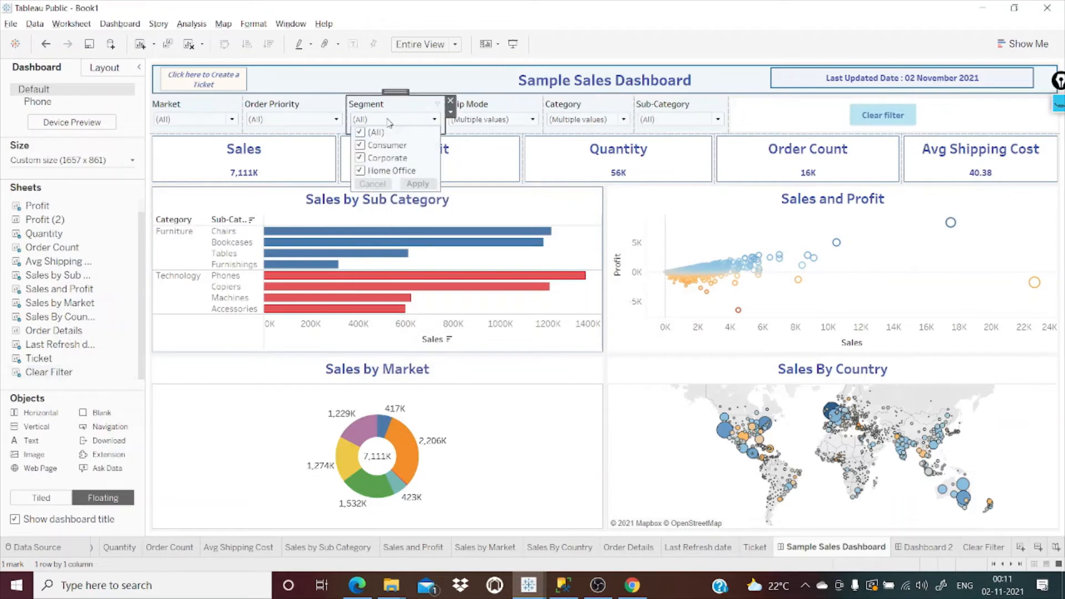
{"action": "left_click", "coordinate": [360, 145]}
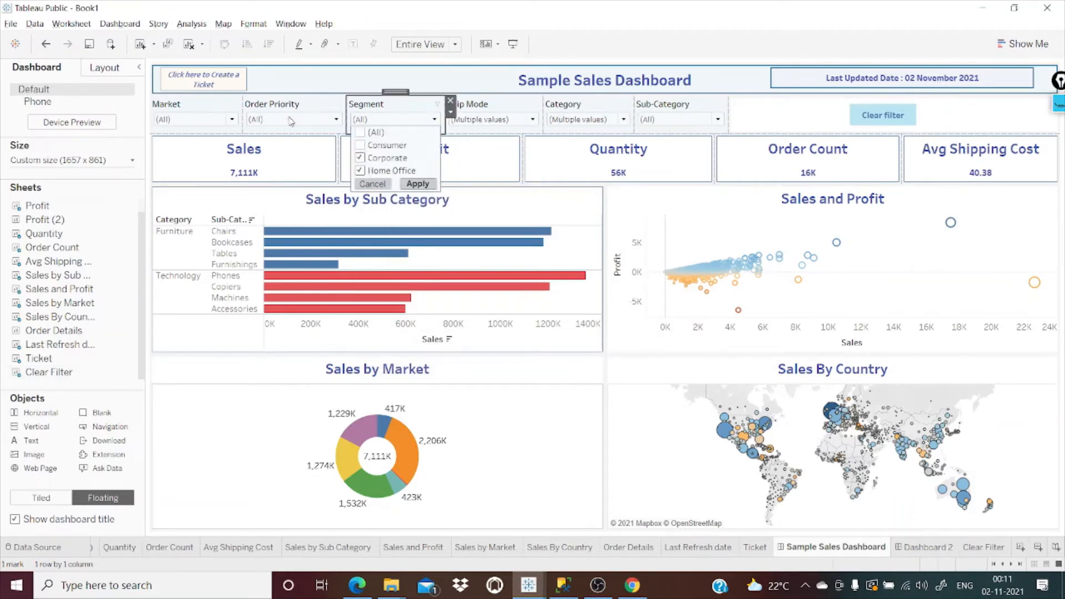
{"action": "left_click", "coordinate": [320, 115]}
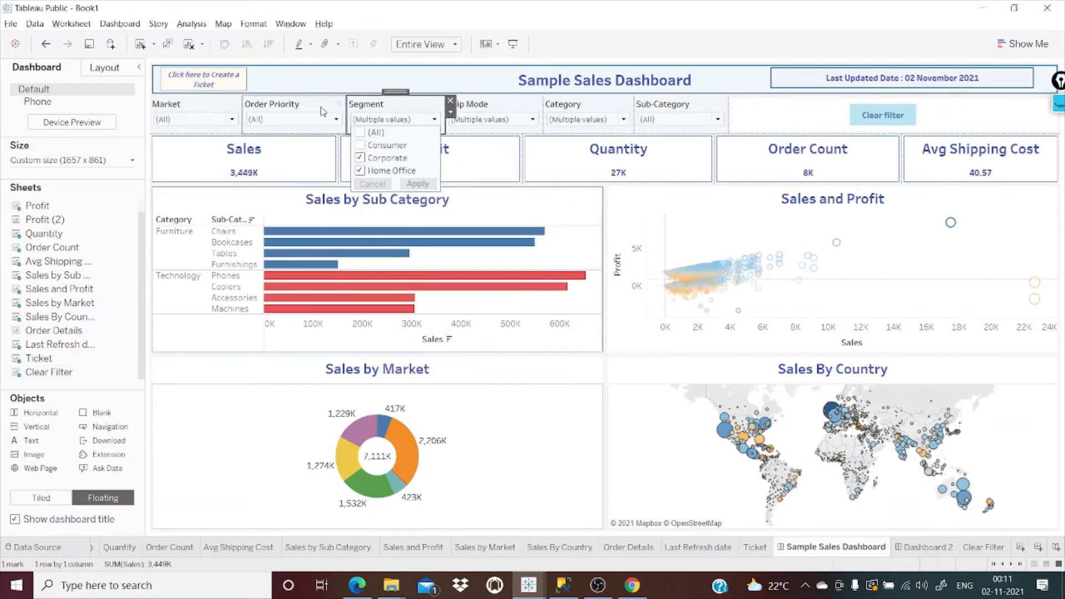
{"action": "left_click", "coordinate": [288, 119]}
{"action": "left_click", "coordinate": [257, 146]}
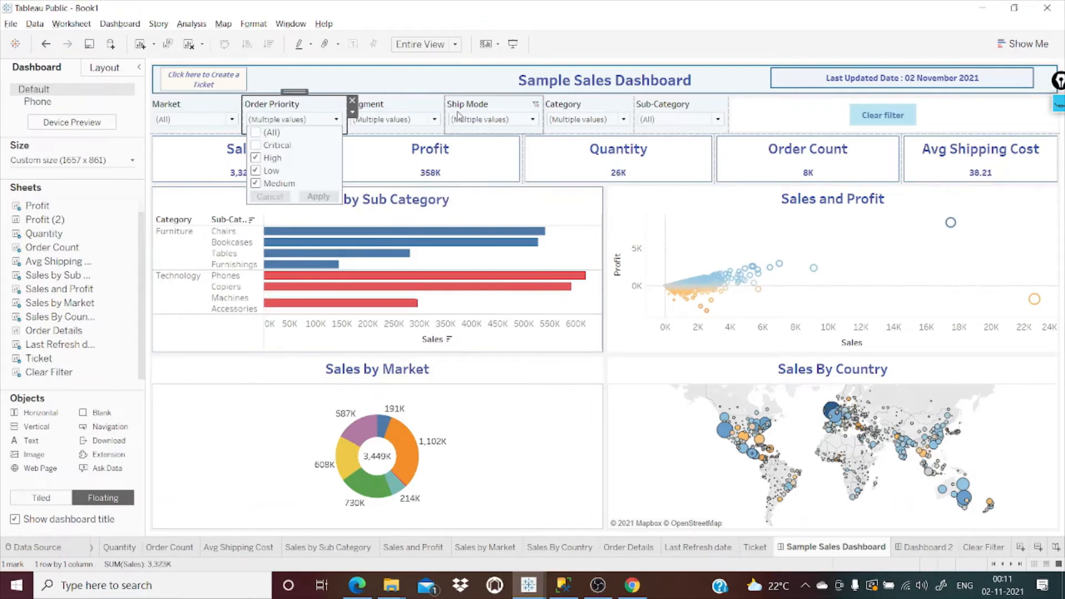
{"action": "left_click", "coordinate": [869, 119]}
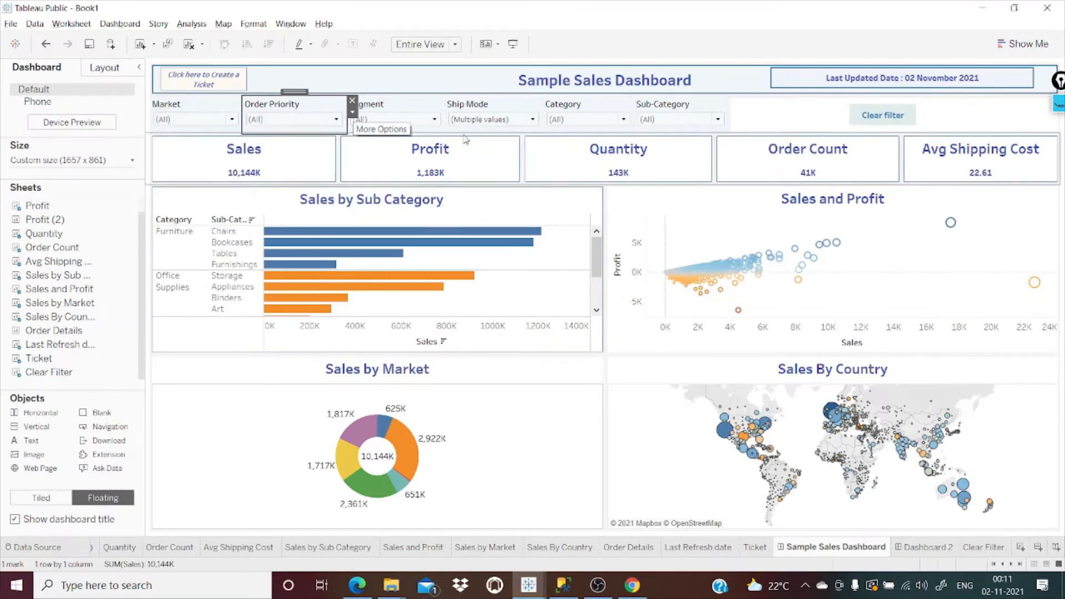
Step: Add Ship Mode as a source and target field in the Filter1 action's target filters and save the action
{"action": "left_click", "coordinate": [117, 24]}
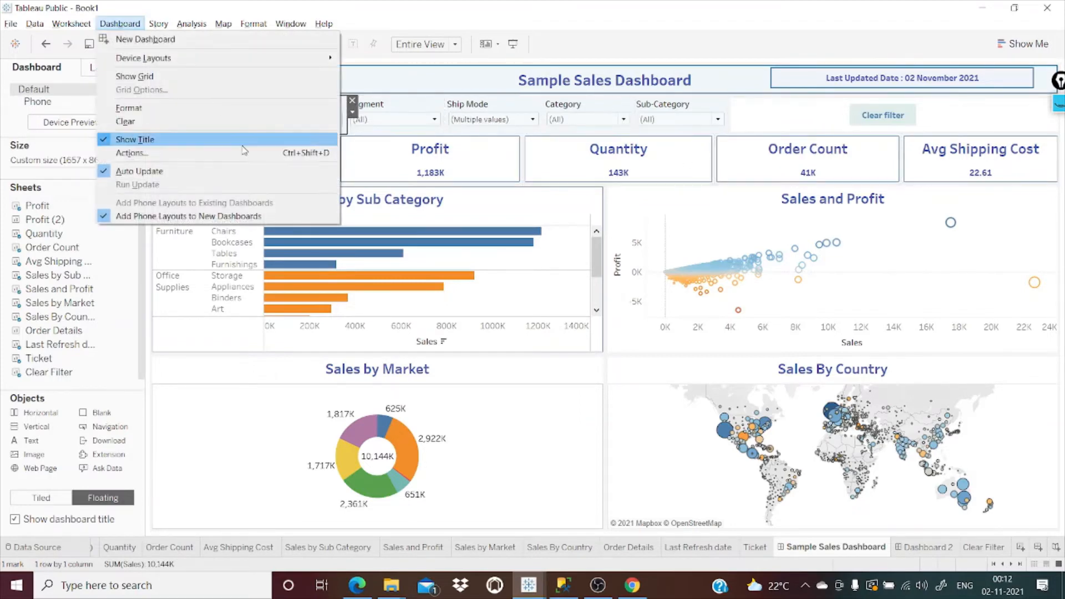
{"action": "left_click", "coordinate": [131, 150]}
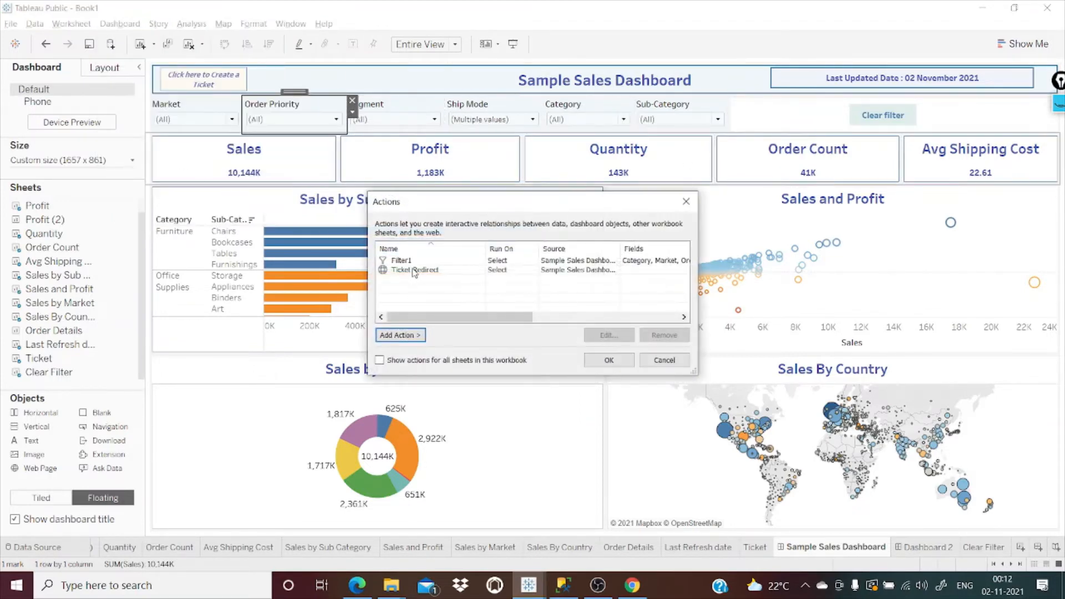
{"action": "left_click", "coordinate": [410, 260]}
{"action": "left_click", "coordinate": [599, 335]}
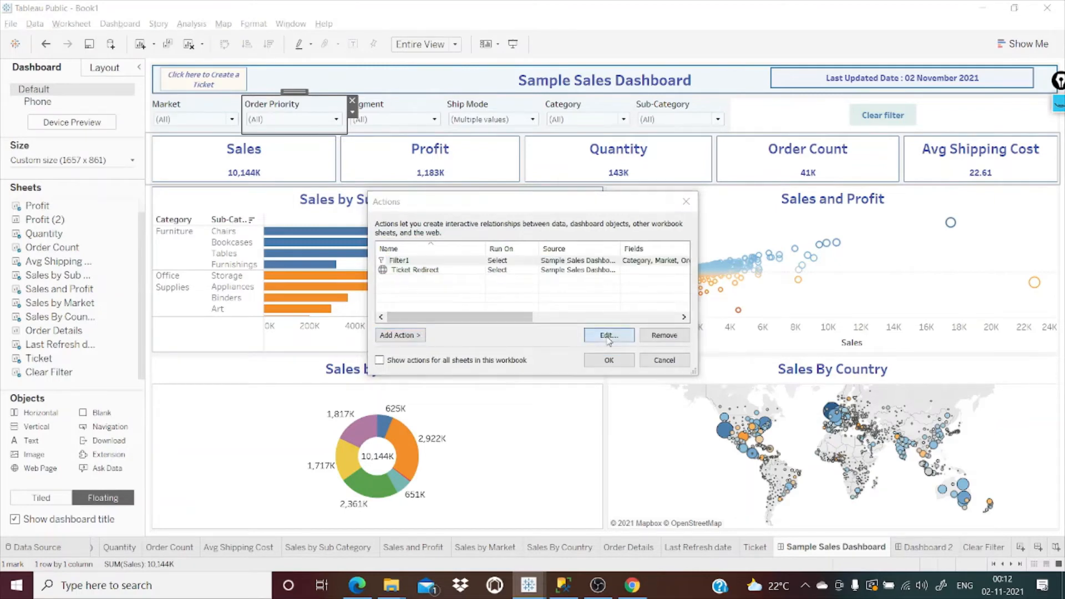
{"action": "left_click", "coordinate": [435, 435]}
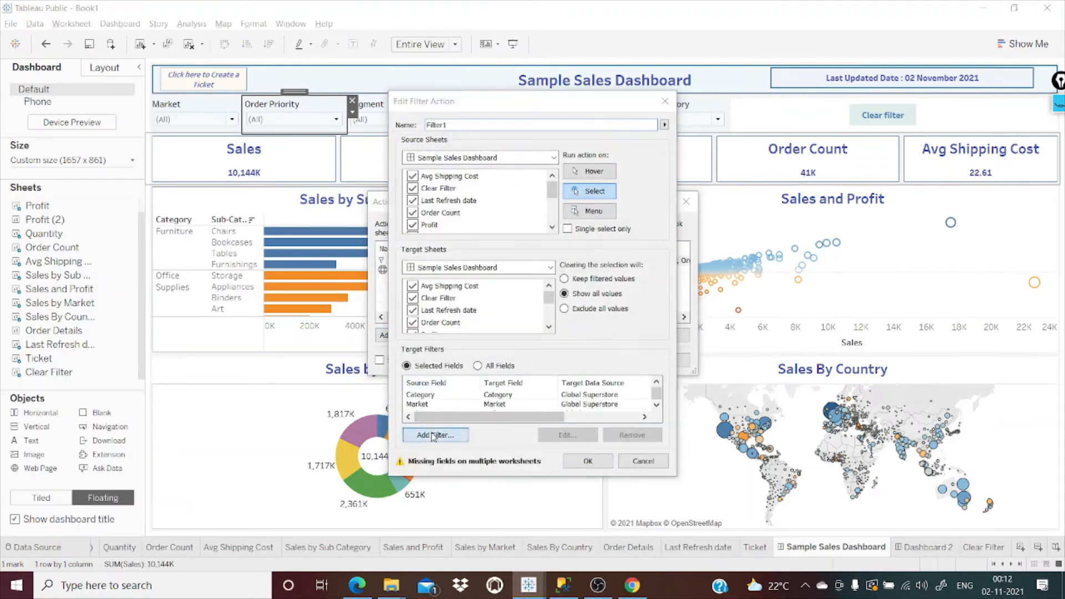
{"action": "left_click", "coordinate": [501, 267]}
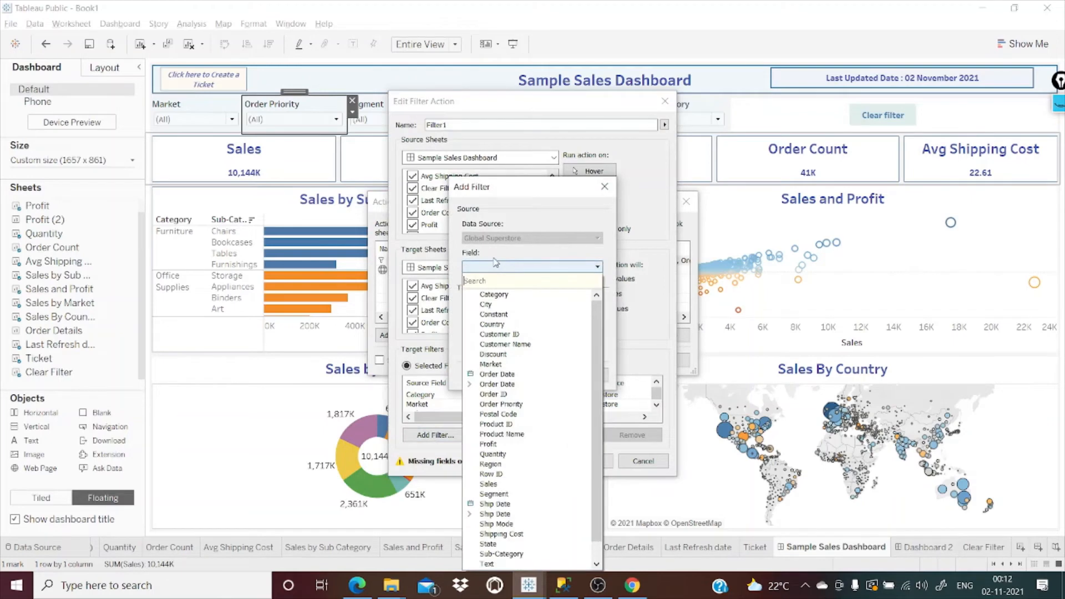
{"action": "type", "text": "sh"}
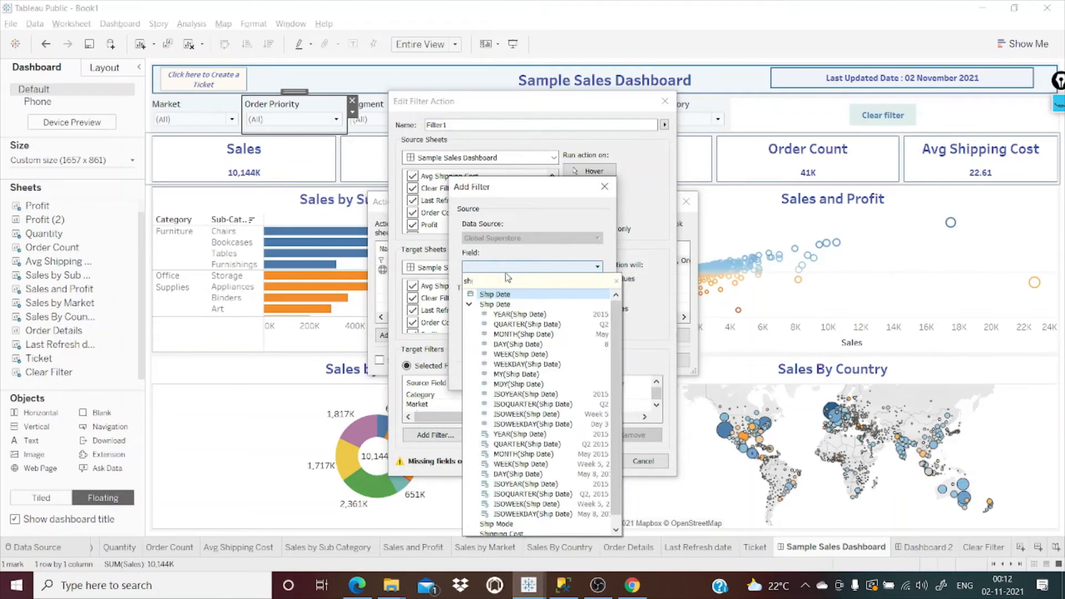
{"action": "type", "text": "ip m"}
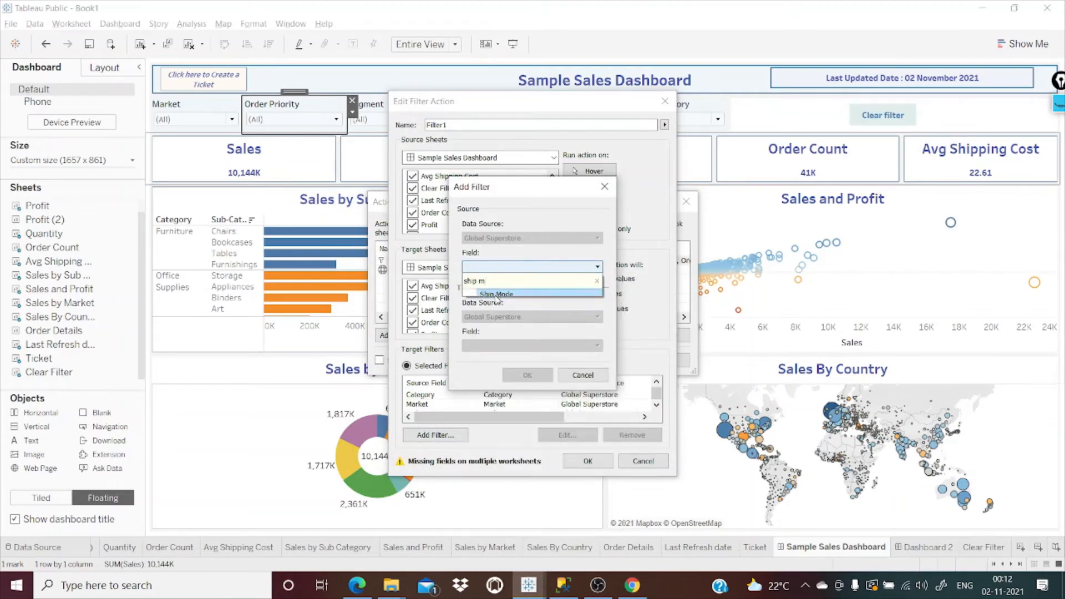
{"action": "left_click", "coordinate": [510, 294]}
{"action": "left_click", "coordinate": [516, 376]}
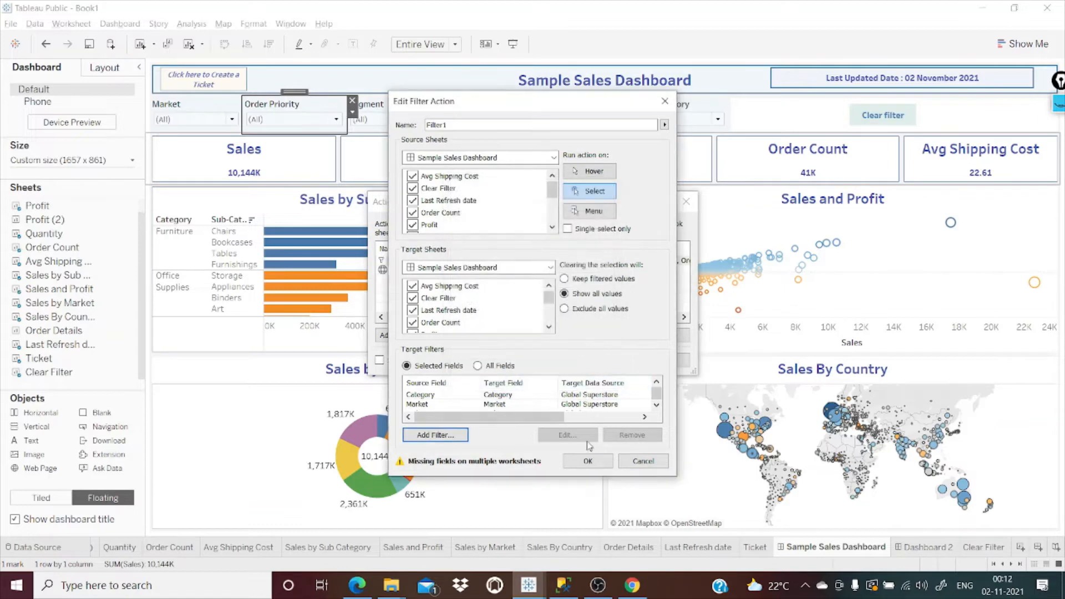
{"action": "left_click", "coordinate": [586, 461]}
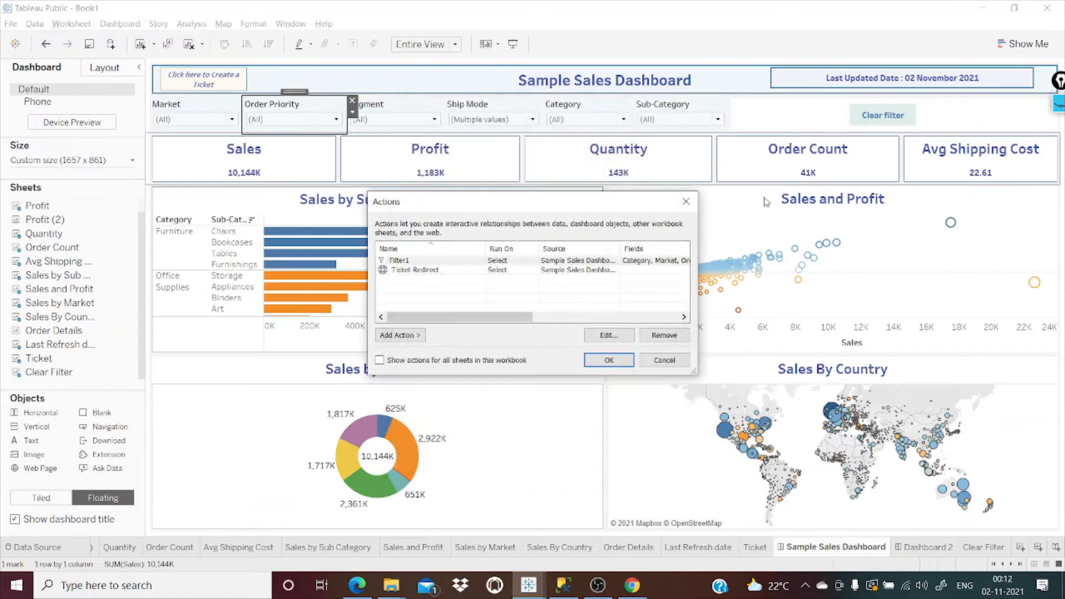
{"action": "left_click", "coordinate": [608, 360]}
Step: Test the Clear filter button on the Ship Mode filter and check the California mark on the Sales By Country map
{"action": "left_click", "coordinate": [890, 118]}
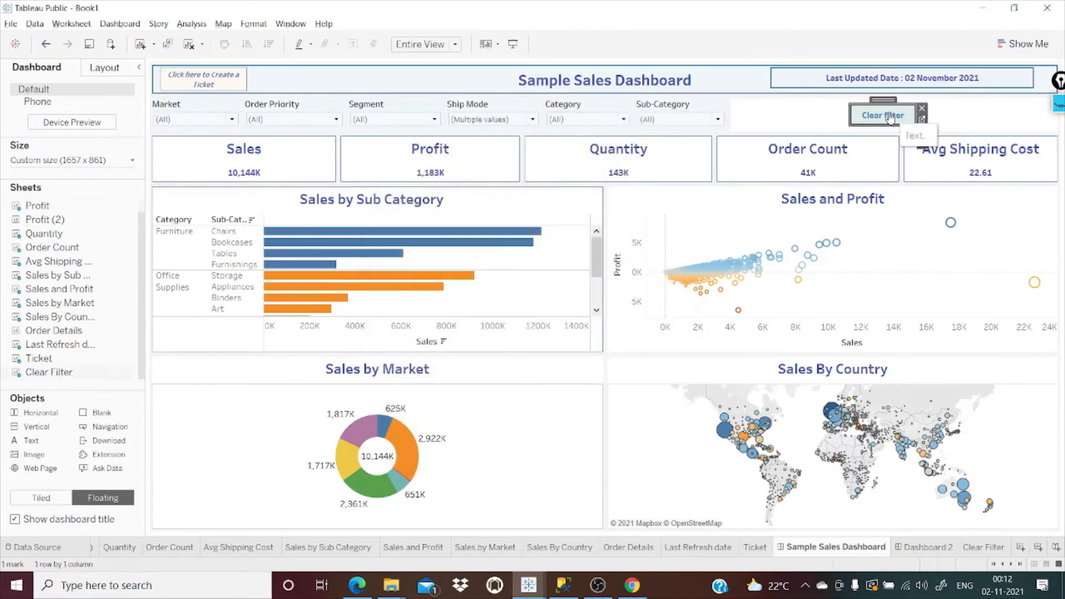
{"action": "left_click", "coordinate": [891, 118]}
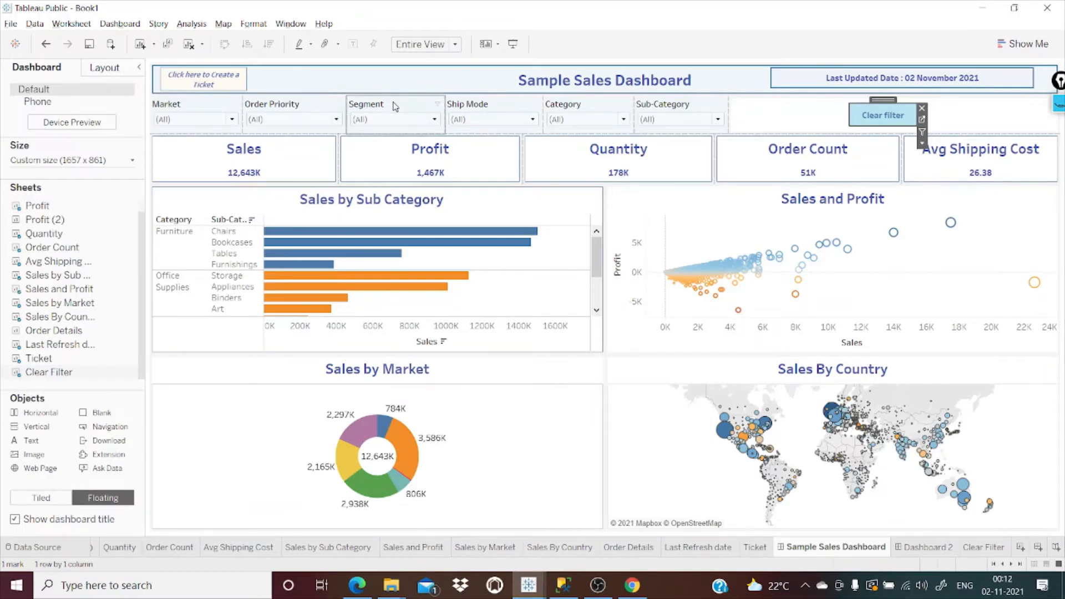
{"action": "left_click", "coordinate": [773, 115]}
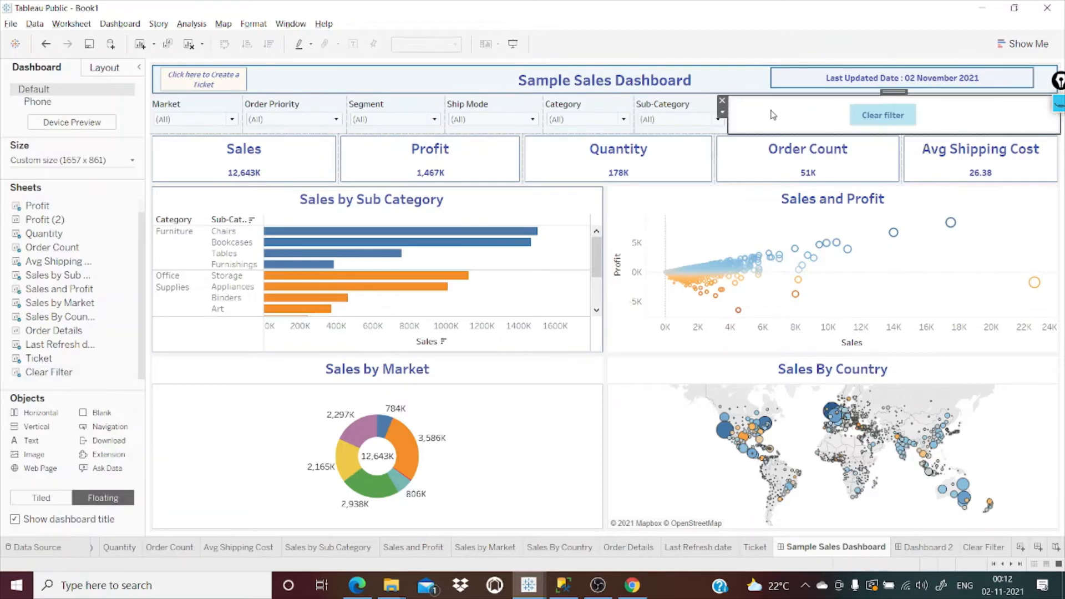
{"action": "mouse_move", "coordinate": [394, 231]}
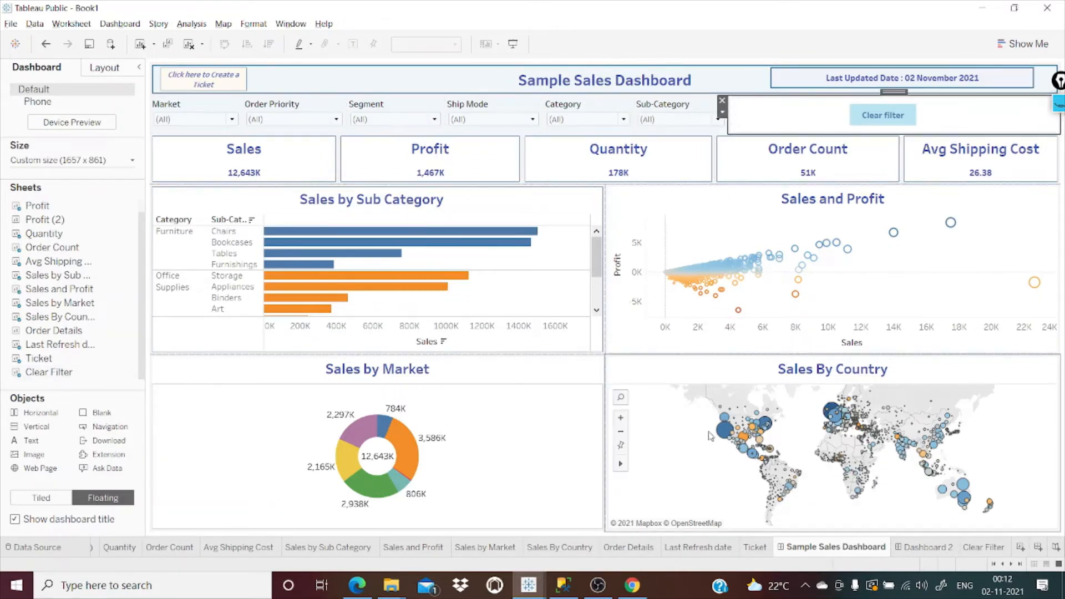
{"action": "mouse_move", "coordinate": [726, 430]}
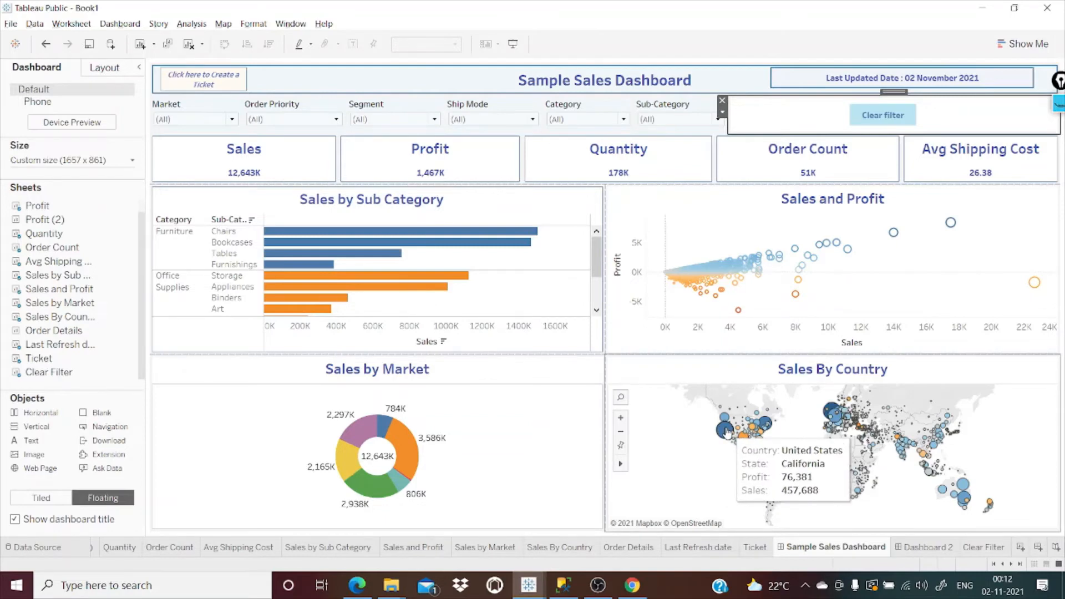
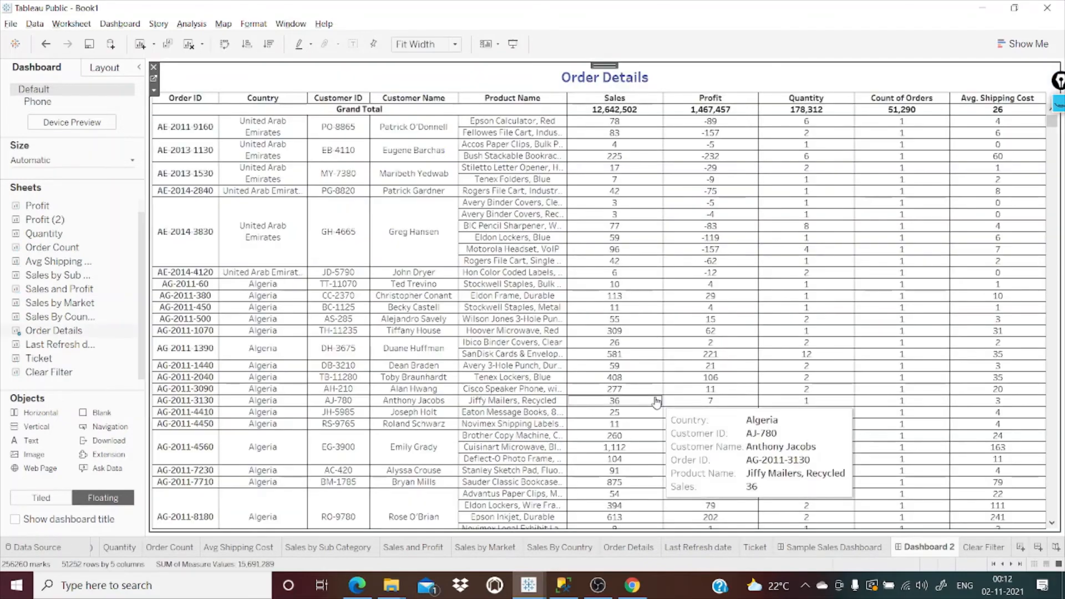
Step: Rename the Dashboard 2 dashboard as Order Details
{"action": "double_click", "coordinate": [939, 553]}
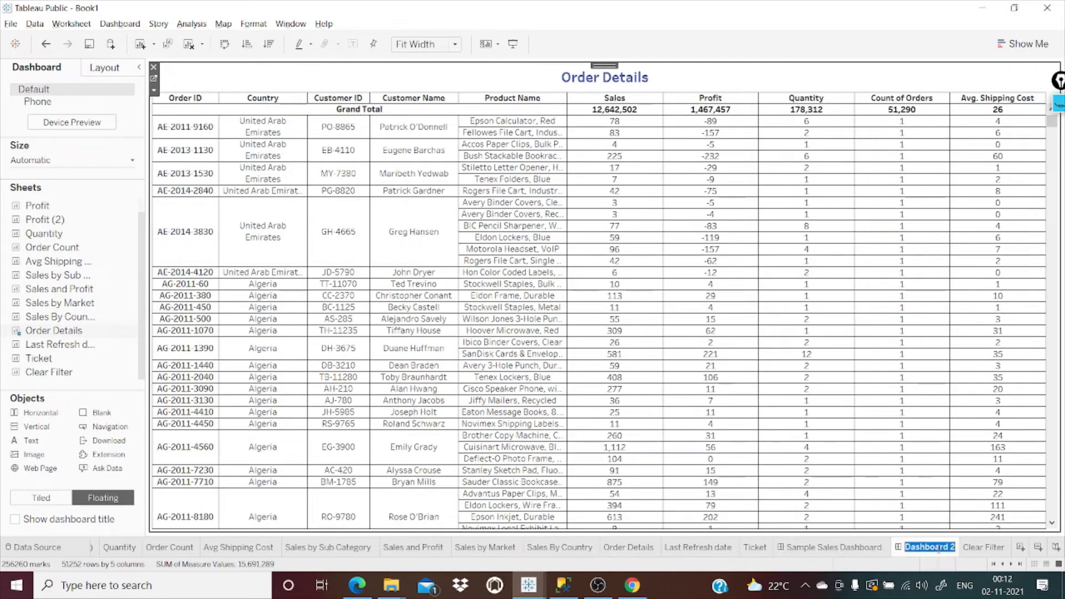
{"action": "type", "text": "Order Details"}
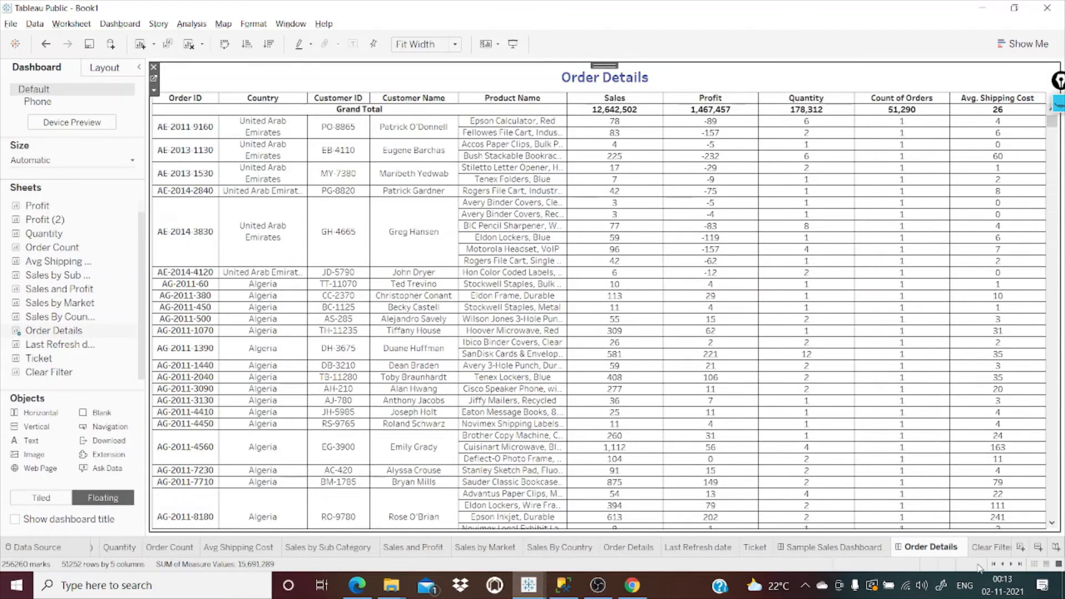
{"action": "key", "text": "Return"}
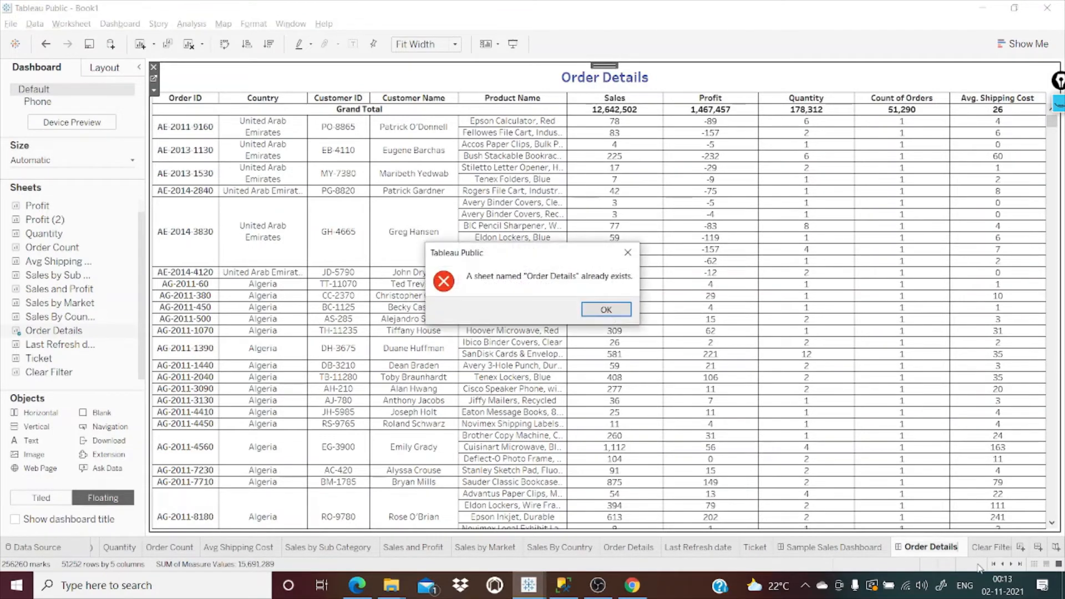
{"action": "left_click", "coordinate": [606, 310]}
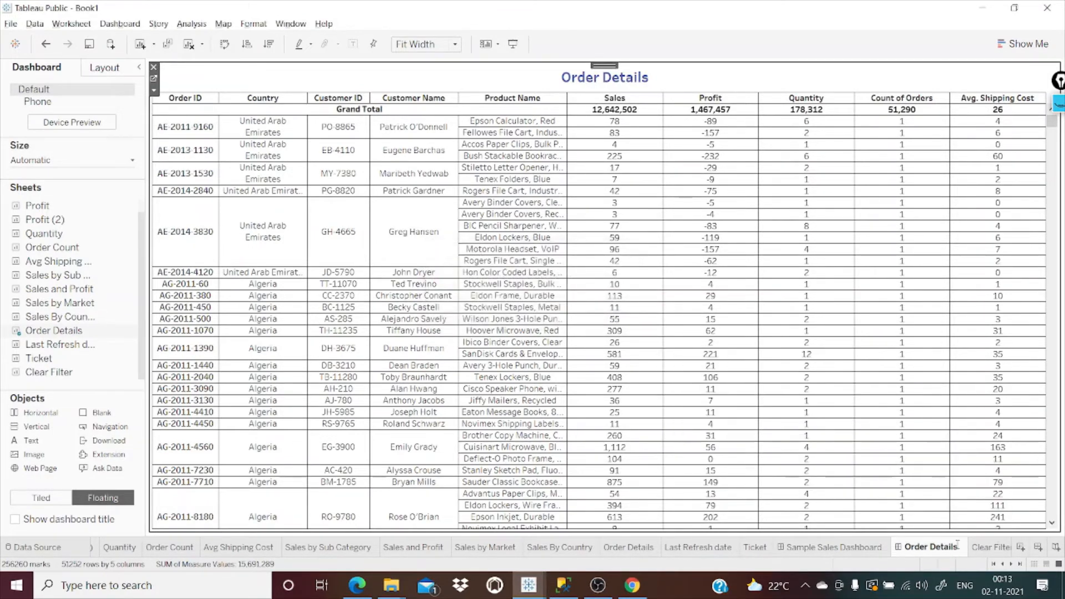
{"action": "left_click", "coordinate": [901, 506]}
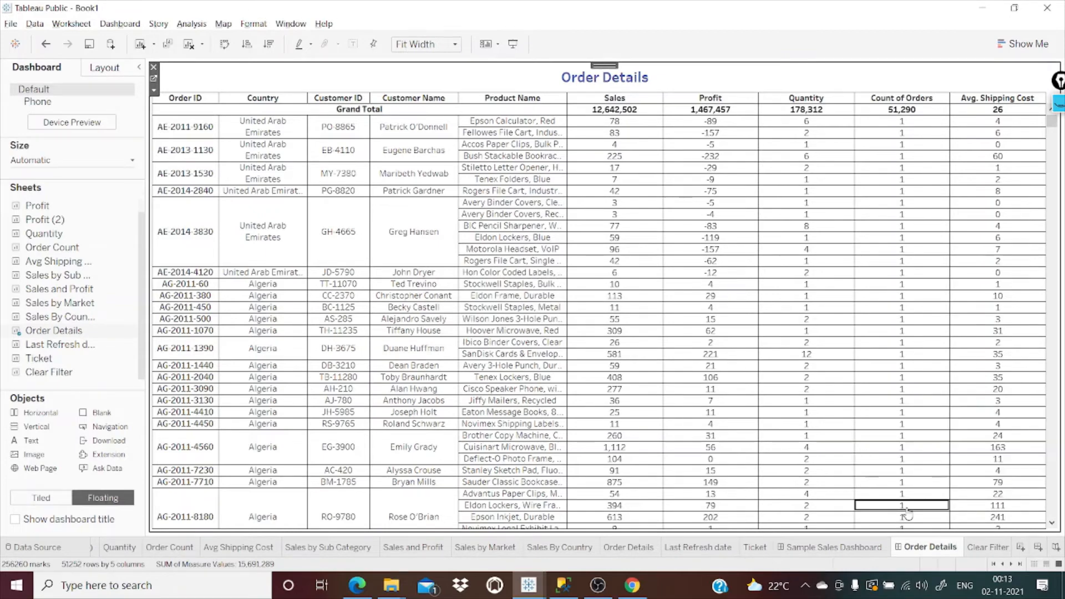
Step: Examine the Telangana mark on the Sales By Country map and the order table on the Order Details dashboard
{"action": "left_click", "coordinate": [842, 548]}
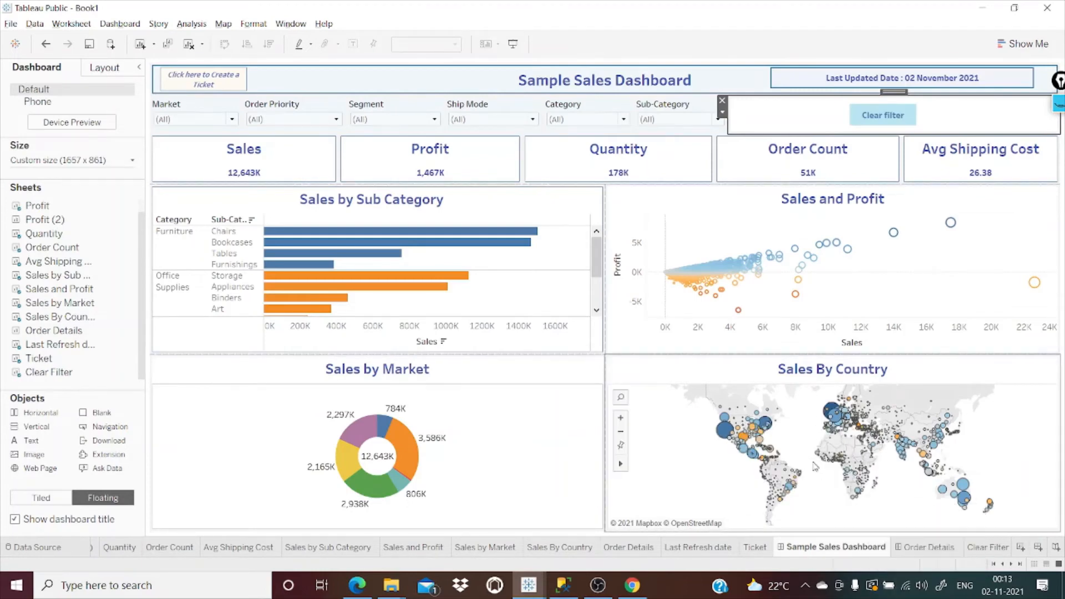
{"action": "mouse_move", "coordinate": [906, 457]}
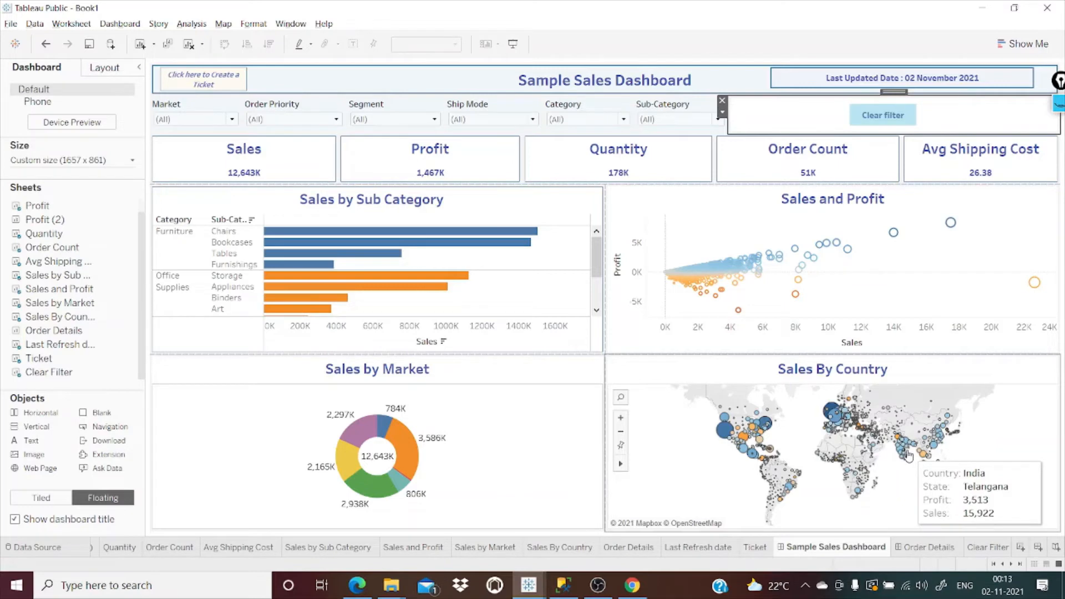
{"action": "left_click", "coordinate": [924, 548]}
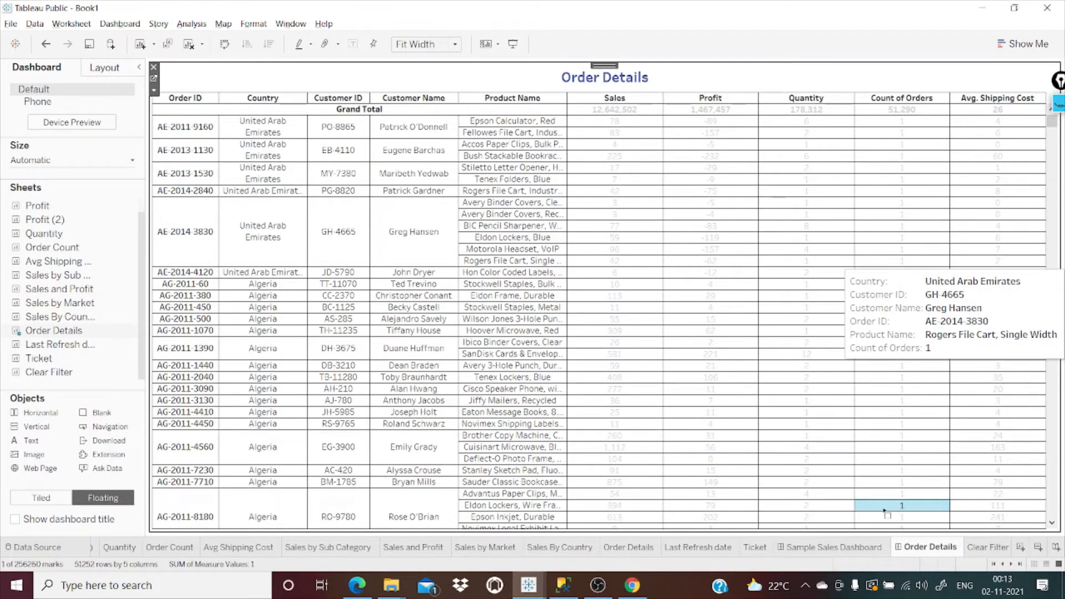
{"action": "key", "text": "ctrl+z"}
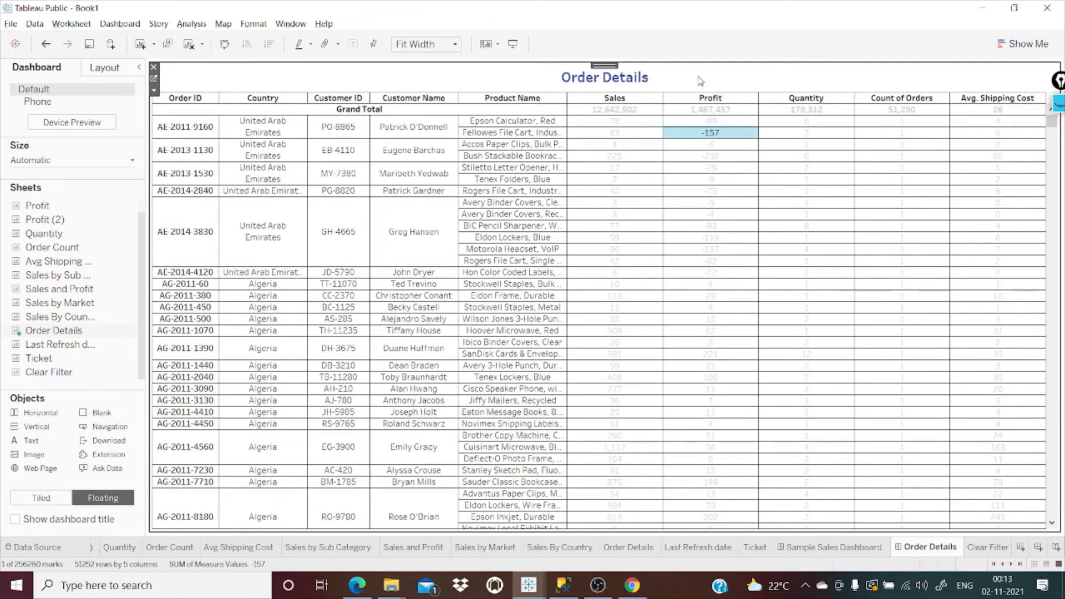
{"action": "left_click", "coordinate": [710, 133]}
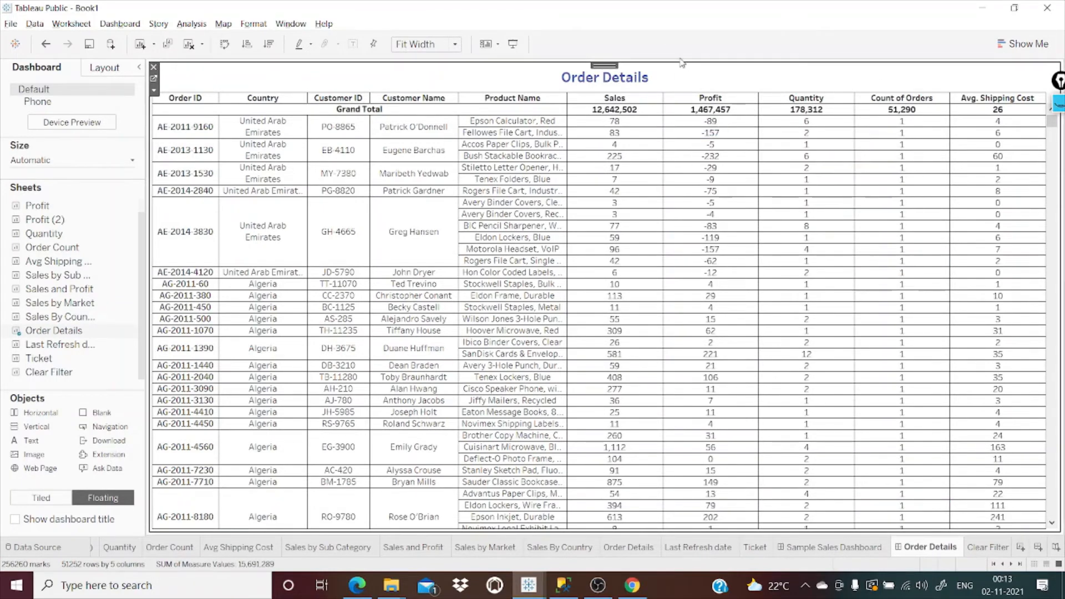
Step: Add a new filter action to the Sample Sales Dashboard
{"action": "left_click", "coordinate": [831, 551]}
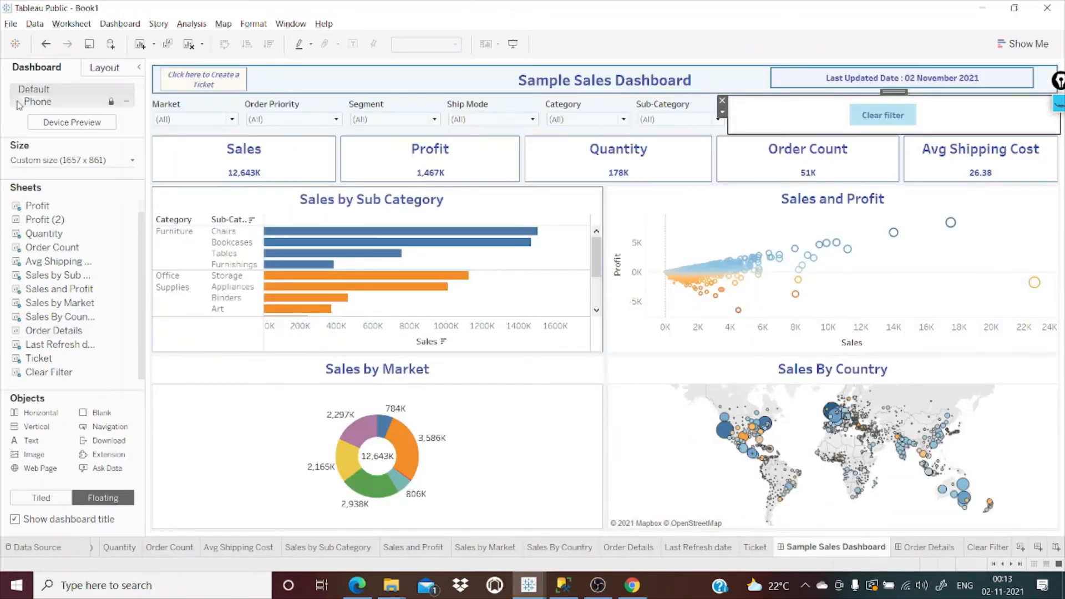
{"action": "left_click", "coordinate": [123, 26]}
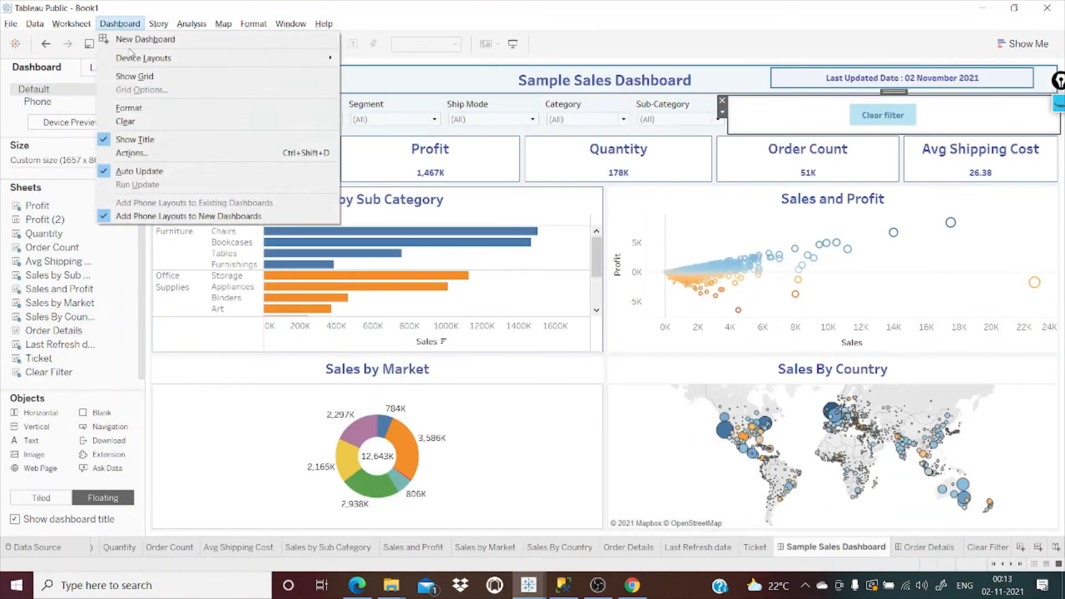
{"action": "left_click", "coordinate": [132, 153]}
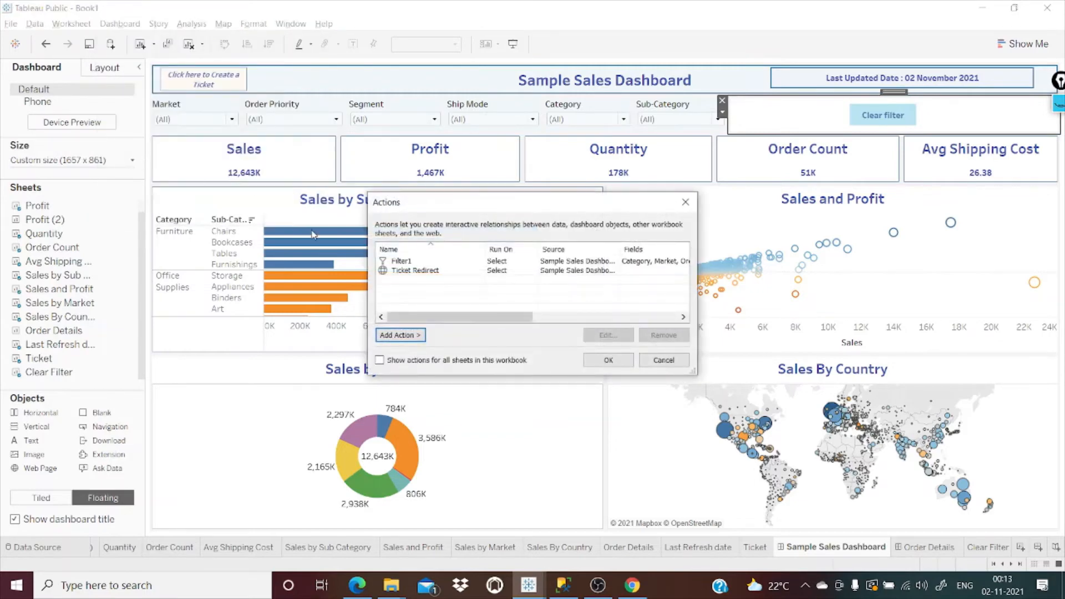
{"action": "left_click", "coordinate": [388, 335]}
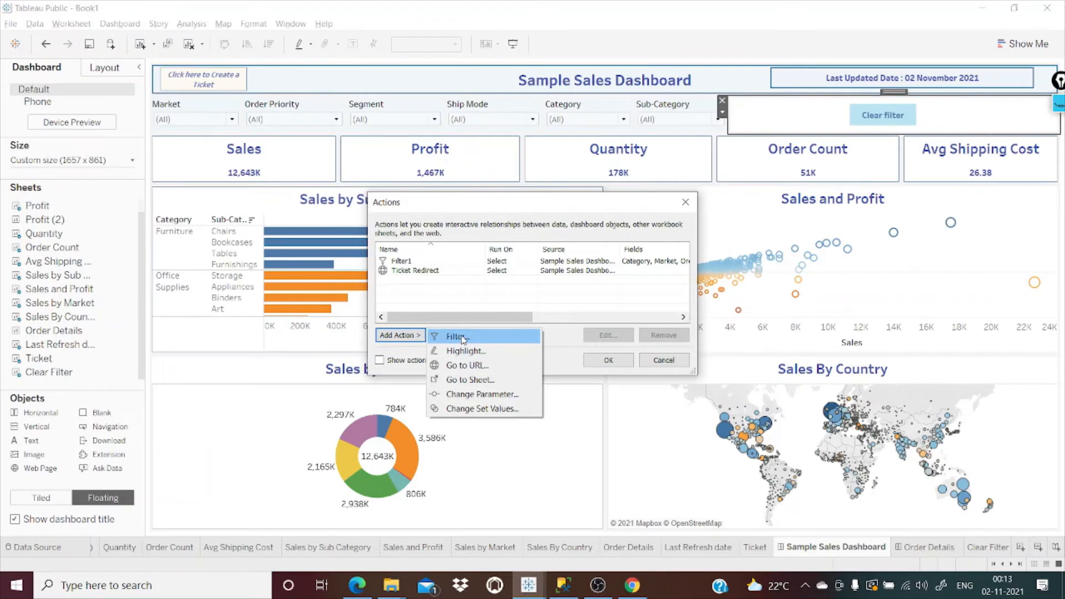
{"action": "left_click", "coordinate": [463, 337]}
Step: Exclude all of the Sample Sales Dashboard's listed sheets, from Avg Shipping Cost through Ticket, from the new action's source sheets
{"action": "left_click", "coordinate": [412, 176]}
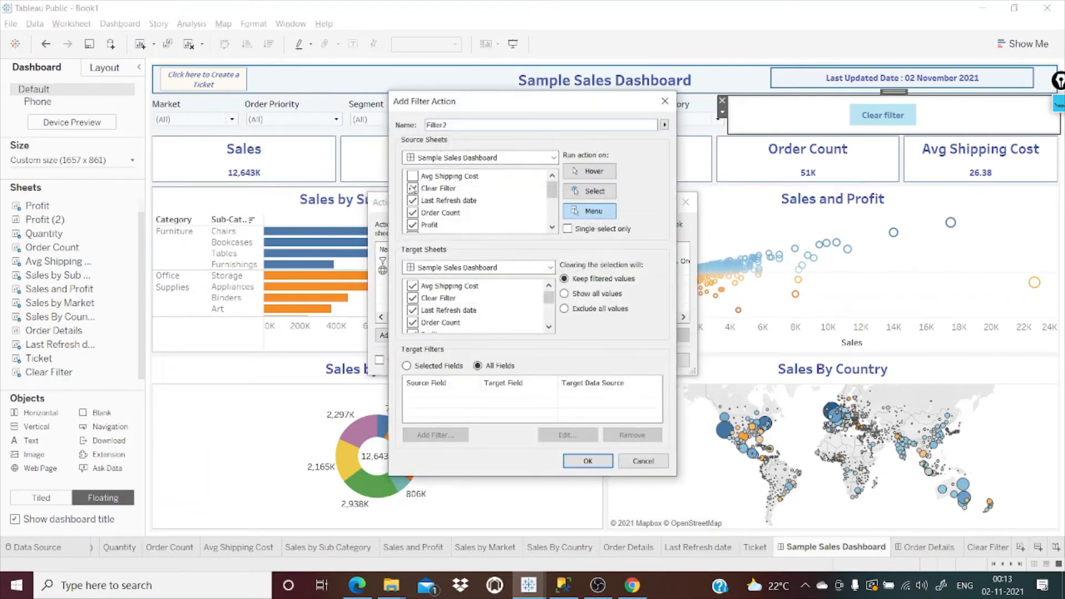
{"action": "left_click", "coordinate": [412, 188]}
{"action": "left_click", "coordinate": [412, 200]}
{"action": "left_click", "coordinate": [412, 213]}
{"action": "left_click", "coordinate": [412, 225]}
{"action": "scroll", "coordinate": [421, 210], "scroll_direction": "down", "scroll_amount": 3}
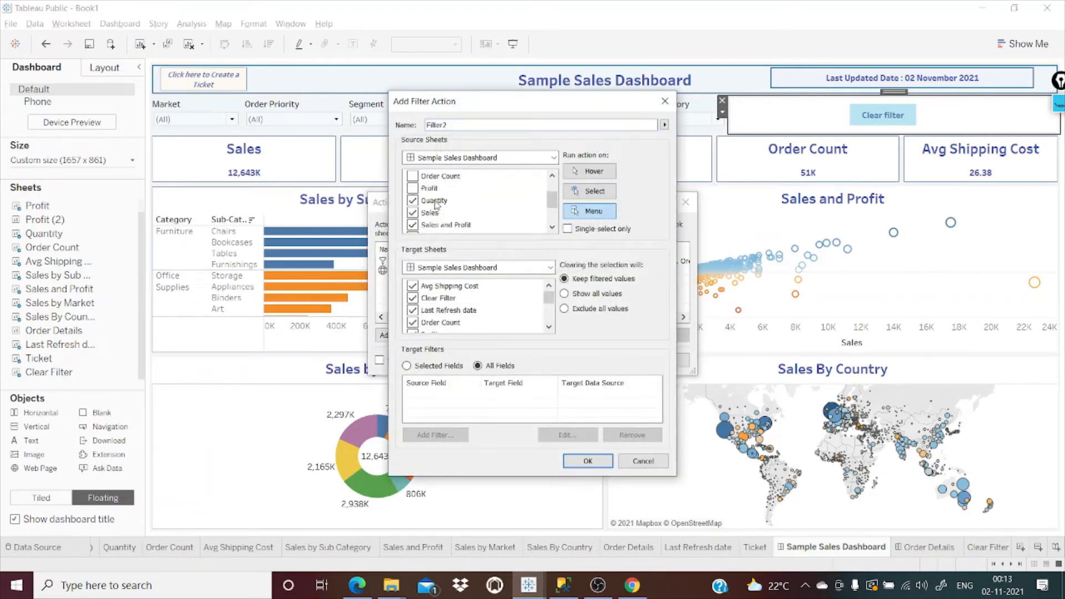
{"action": "left_click", "coordinate": [412, 176]}
{"action": "left_click", "coordinate": [412, 201]}
{"action": "left_click", "coordinate": [412, 212]}
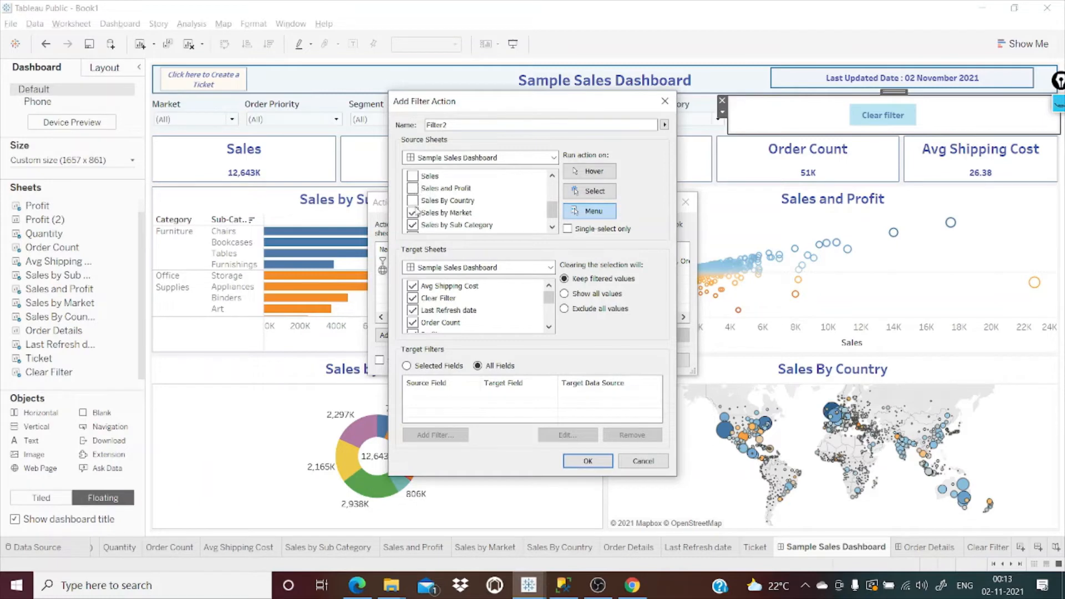
{"action": "left_click", "coordinate": [412, 225]}
{"action": "scroll", "coordinate": [456, 203], "scroll_direction": "down", "scroll_amount": 1}
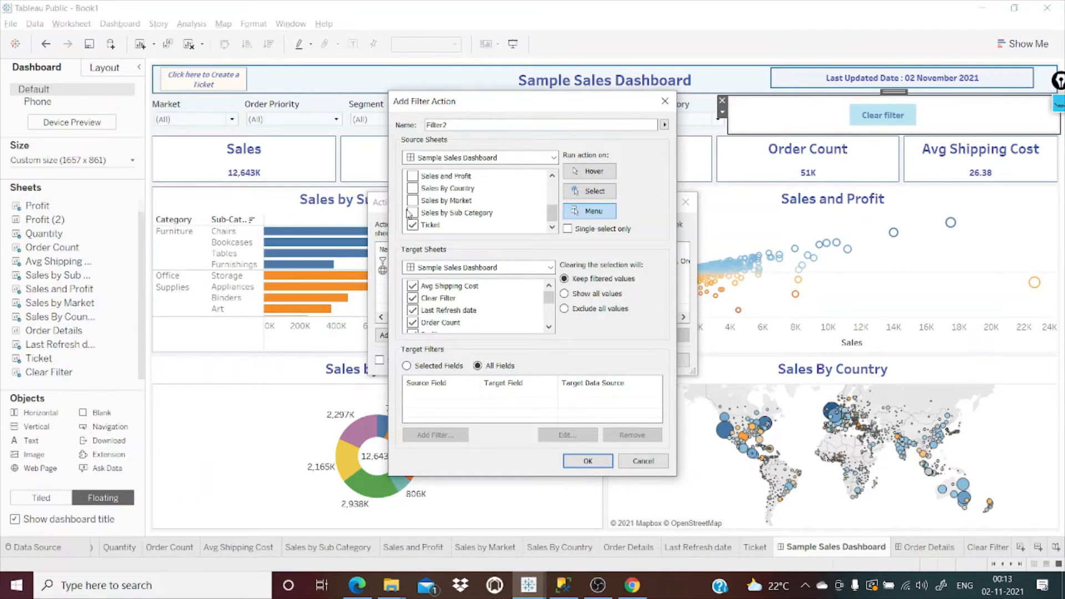
{"action": "left_click", "coordinate": [412, 224]}
{"action": "scroll", "coordinate": [459, 201], "scroll_direction": "up", "scroll_amount": 3}
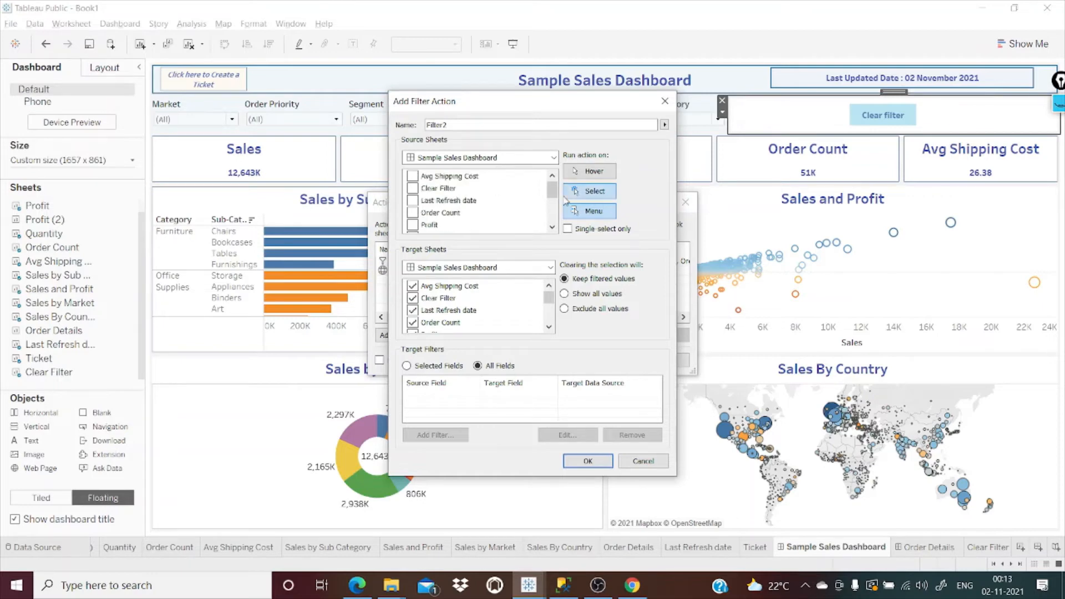
Step: Set the new action to run on Select, target the Order Details dashboard and show all values when the selection is cleared, and save it
{"action": "left_click", "coordinate": [582, 194]}
{"action": "left_click", "coordinate": [487, 267]}
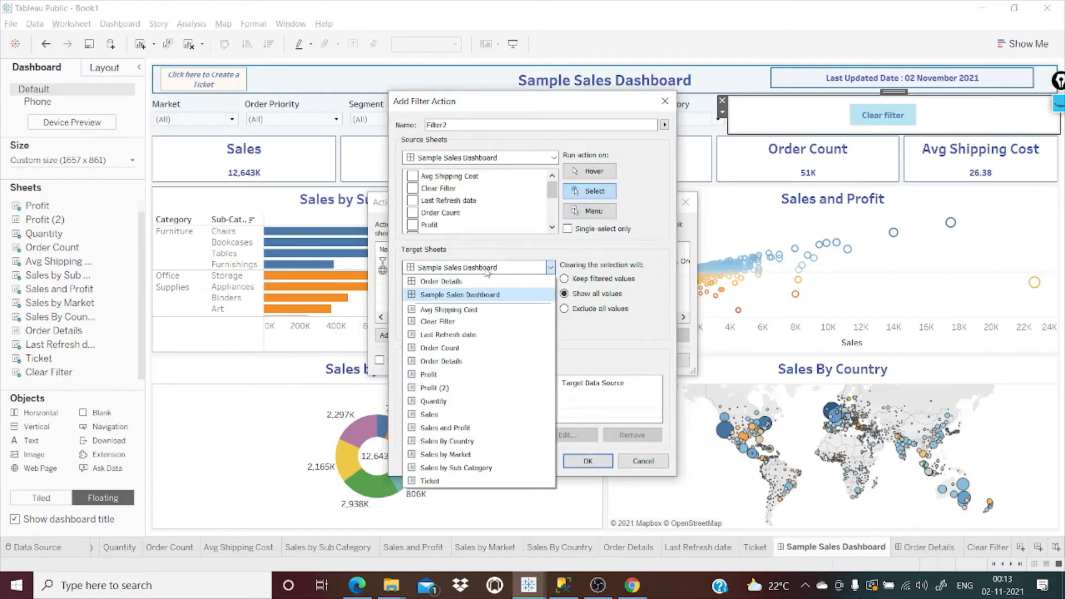
{"action": "left_click", "coordinate": [442, 281]}
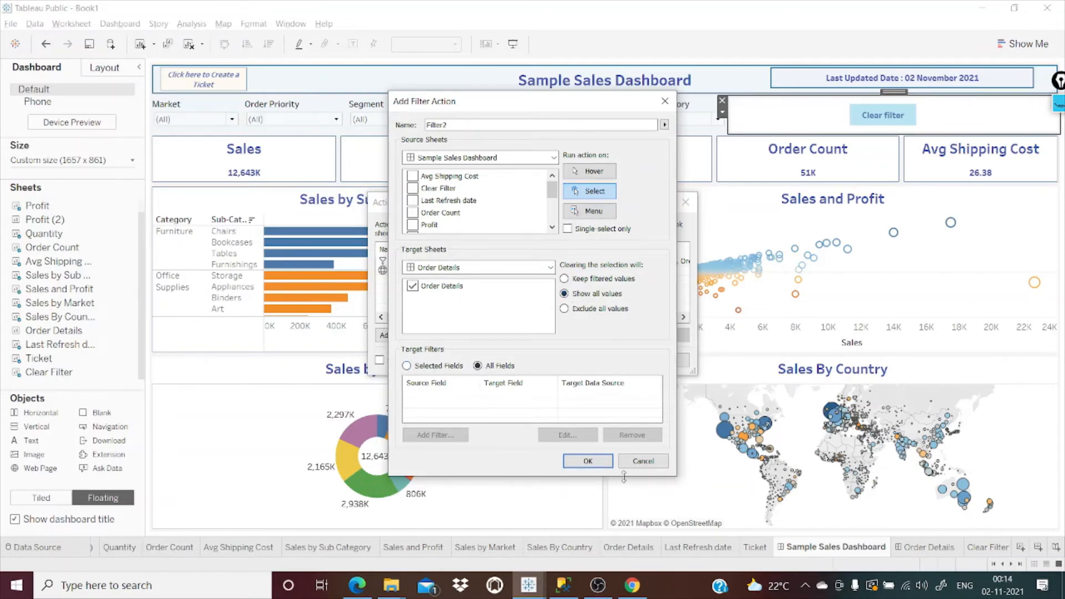
{"action": "left_click", "coordinate": [588, 462]}
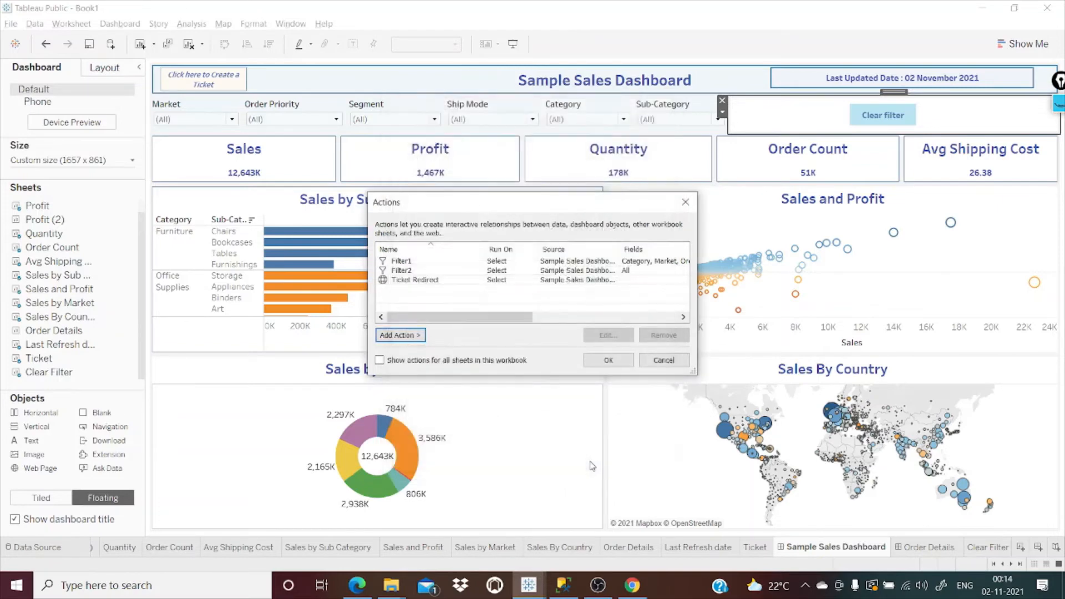
{"action": "left_click", "coordinate": [600, 360]}
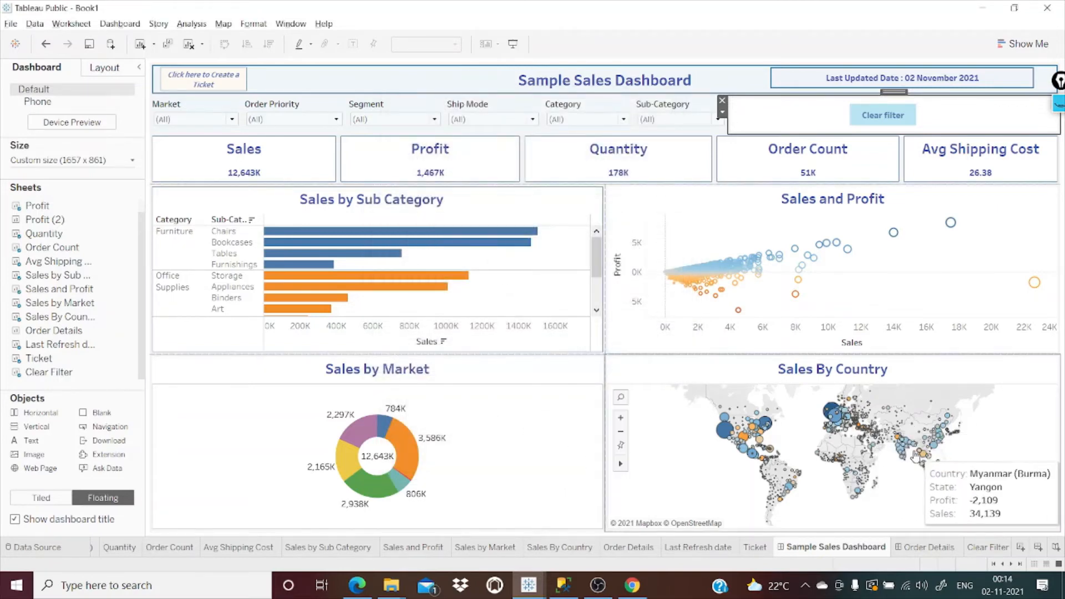
Step: Test the filter action from an India mark on the Sales By Country map, and return to the Sample Sales Dashboard to clear the selection
{"action": "left_click", "coordinate": [904, 452]}
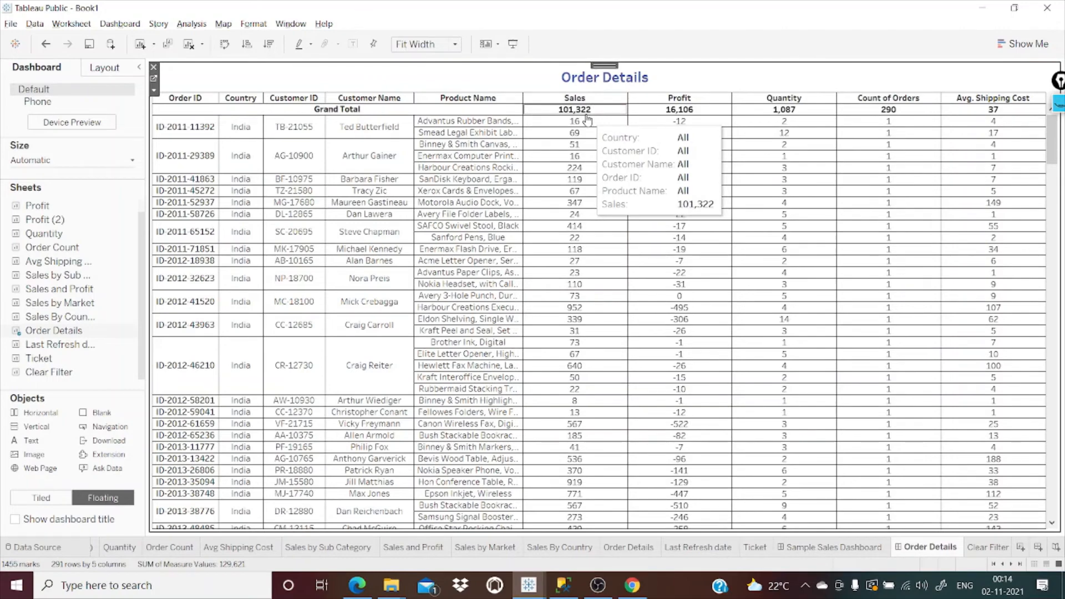
{"action": "left_click", "coordinate": [839, 551]}
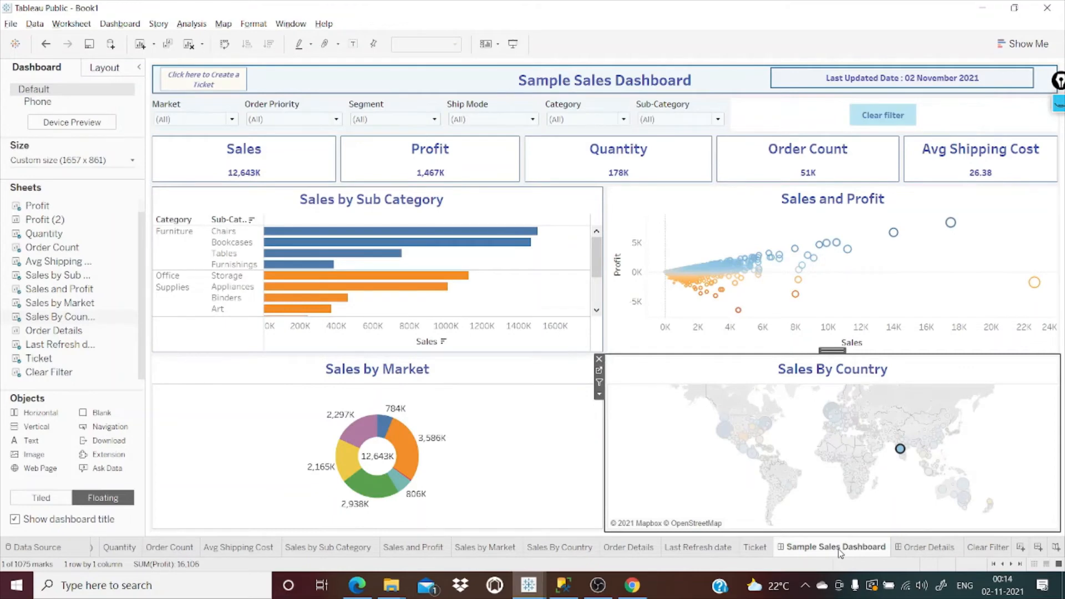
{"action": "mouse_move", "coordinate": [901, 450]}
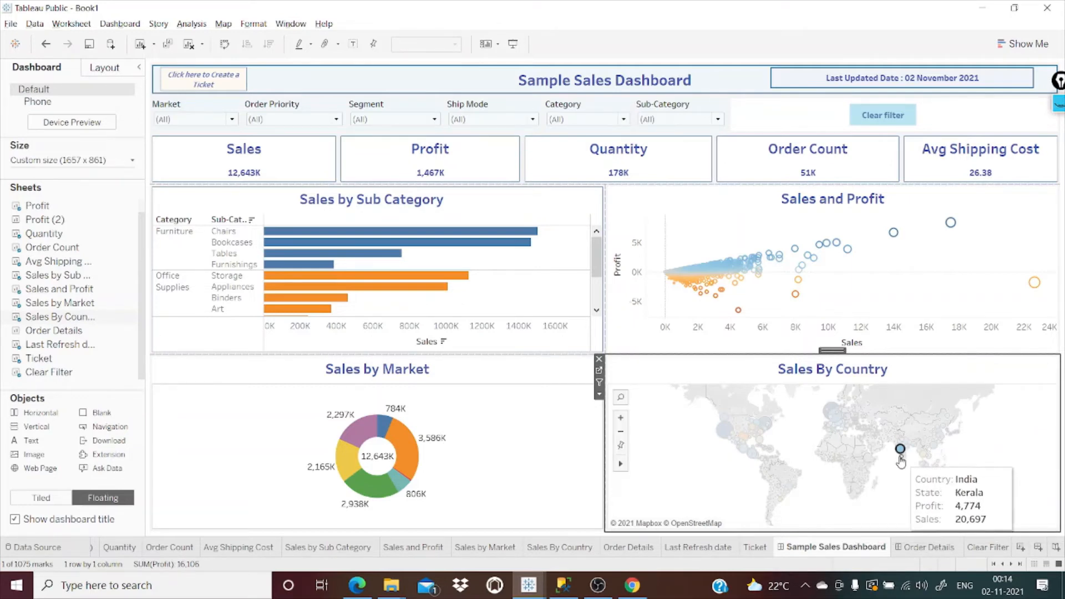
{"action": "left_click", "coordinate": [898, 477]}
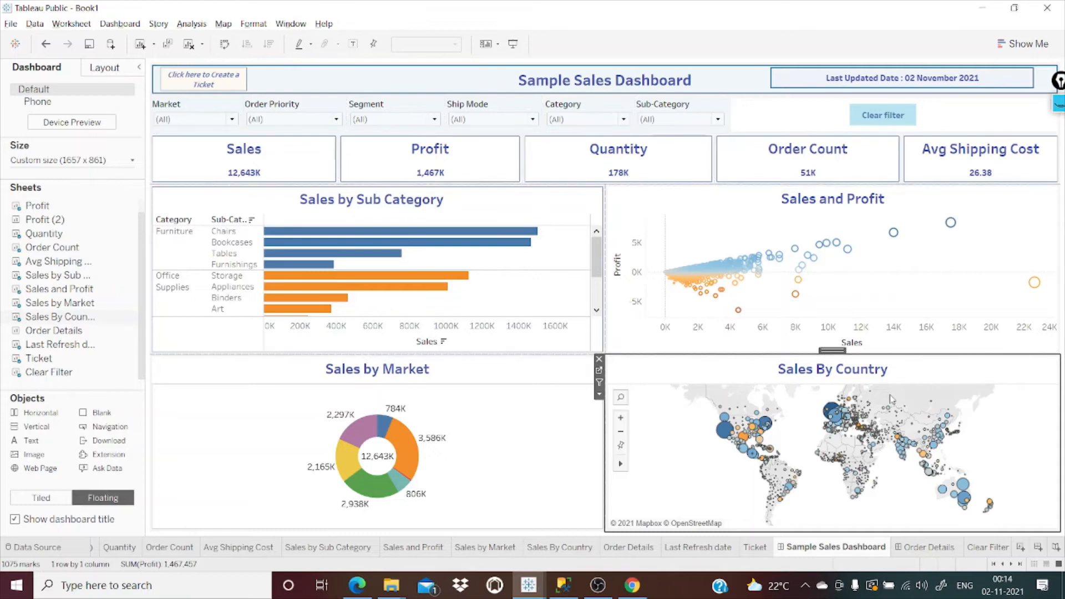
Step: Reopen Order Details from the same India mark, examine the filtered order rows, and clear the map selection back on the Sample Sales Dashboard
{"action": "left_click", "coordinate": [901, 454]}
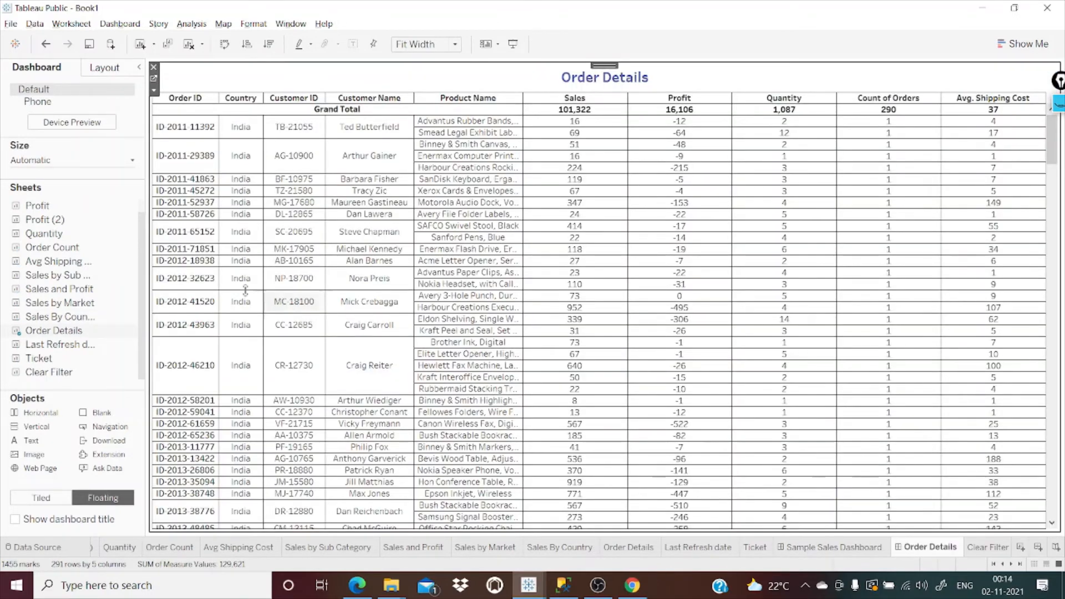
{"action": "scroll", "coordinate": [238, 261], "scroll_direction": "down", "scroll_amount": 15}
{"action": "scroll", "coordinate": [252, 232], "scroll_direction": "down", "scroll_amount": 6}
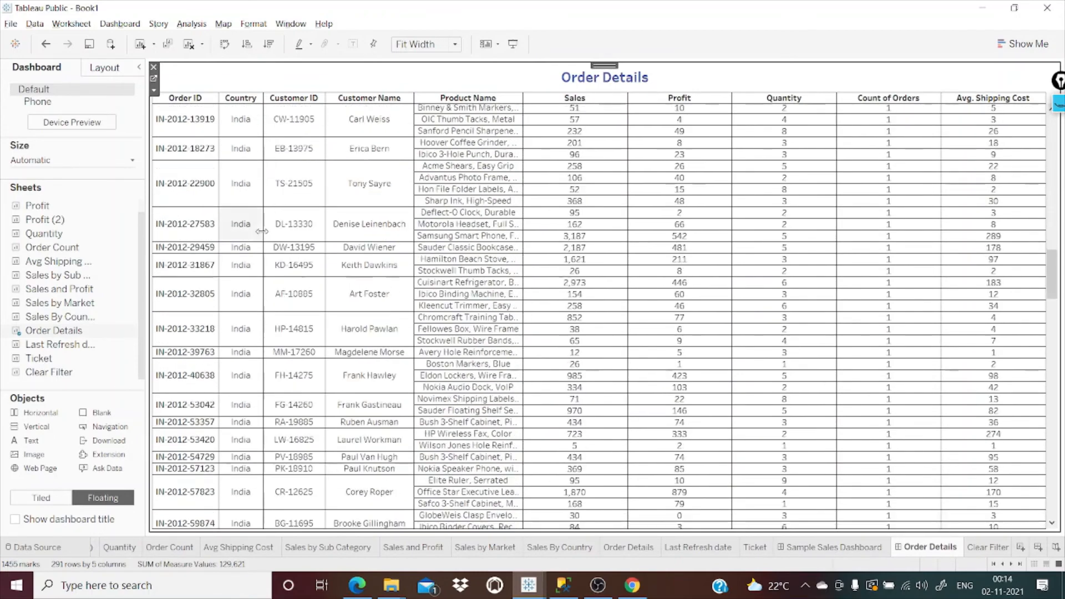
{"action": "left_click", "coordinate": [825, 547]}
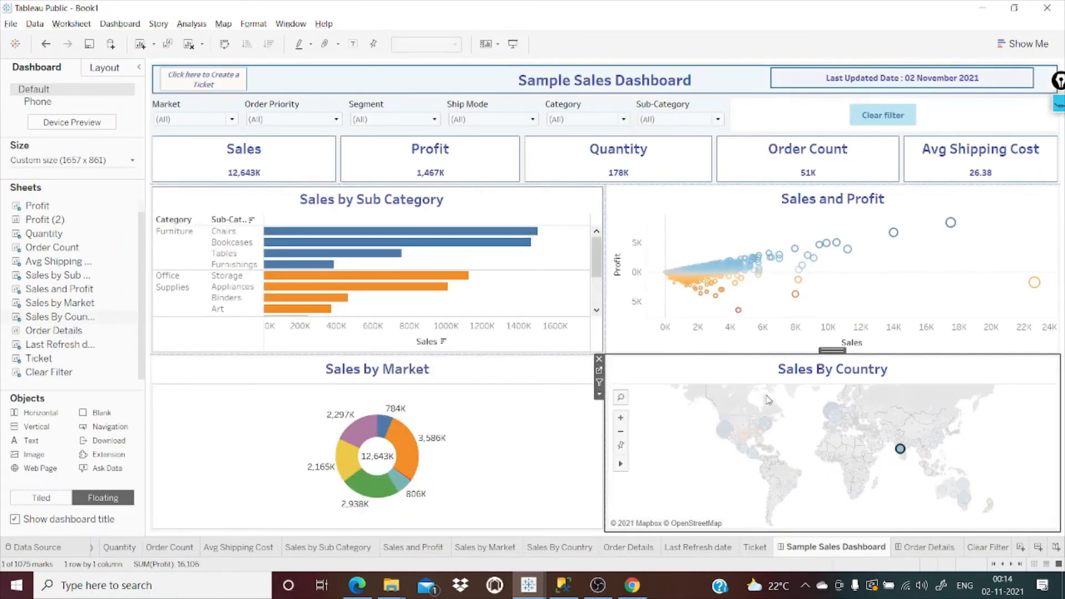
{"action": "left_click", "coordinate": [907, 506]}
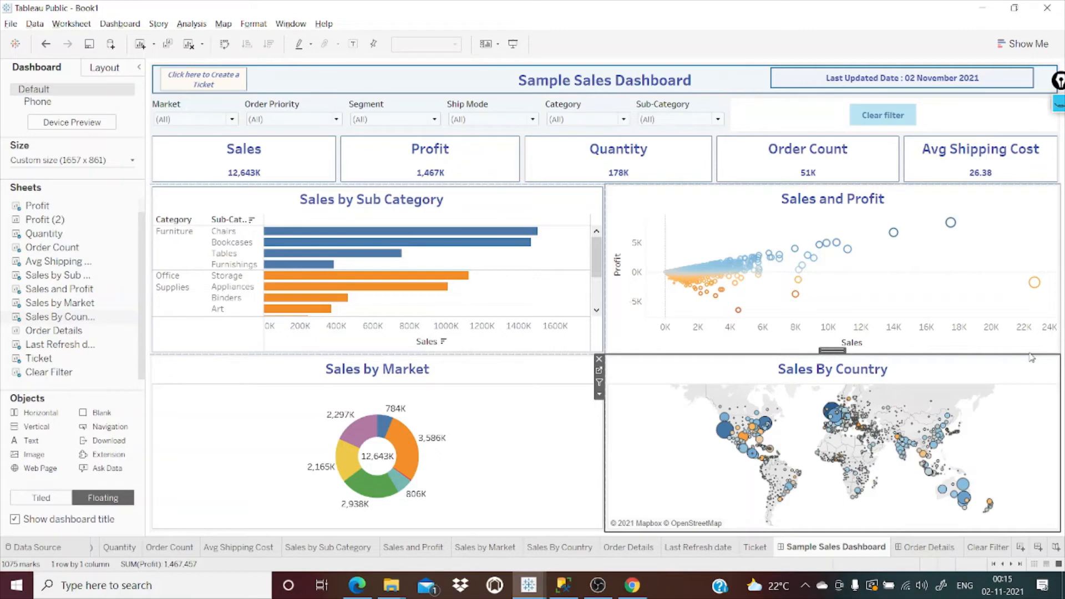
Step: Restrict the dashboard's Category filter to Furniture only
{"action": "mouse_move", "coordinate": [718, 282]}
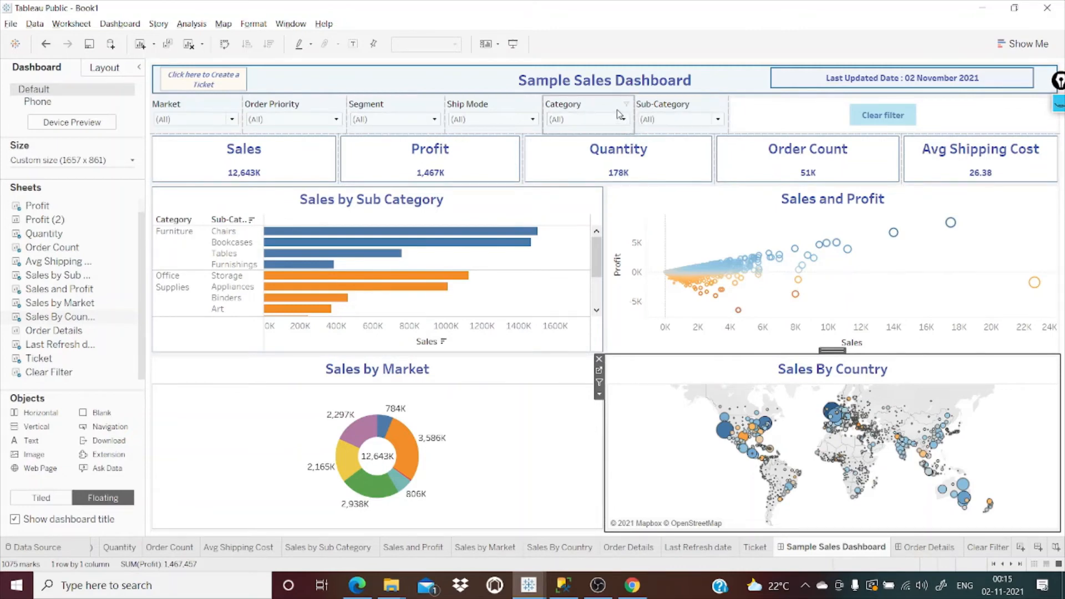
{"action": "left_click", "coordinate": [575, 120]}
{"action": "left_click", "coordinate": [555, 132]}
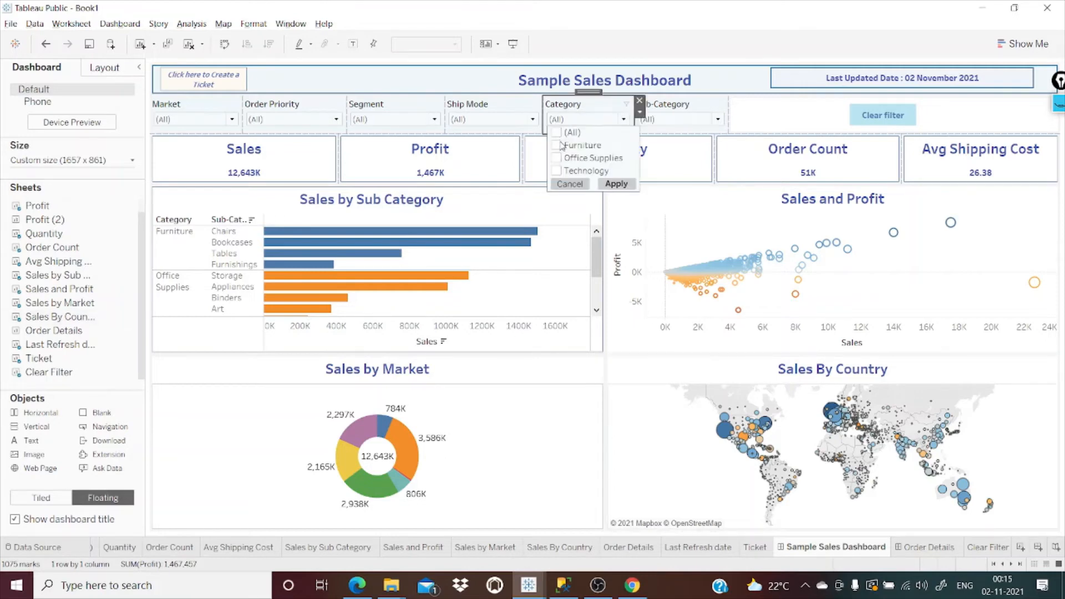
{"action": "left_click", "coordinate": [556, 146]}
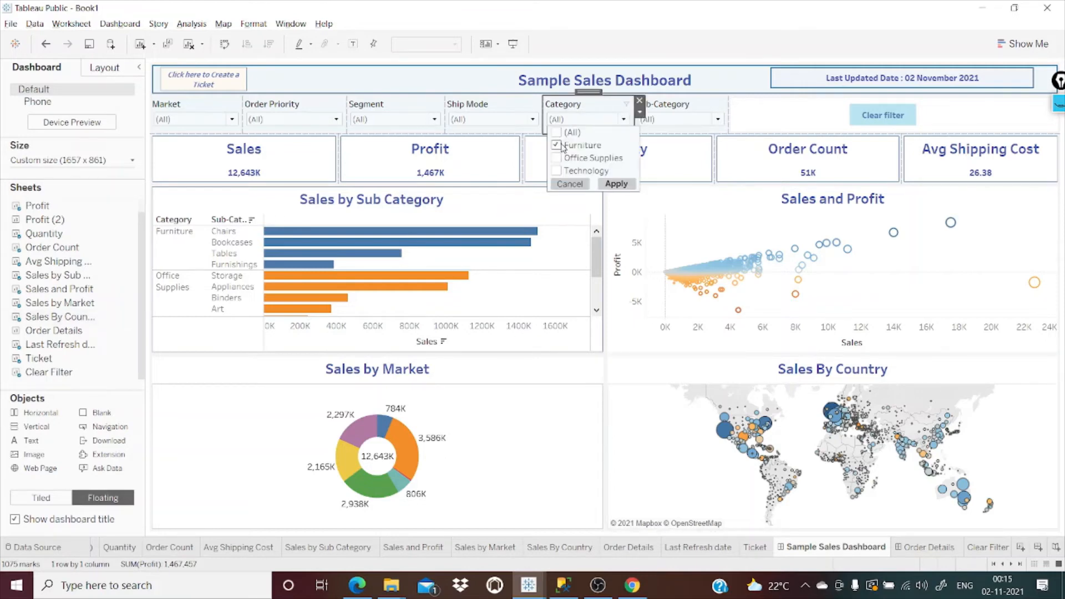
{"action": "left_click", "coordinate": [625, 187]}
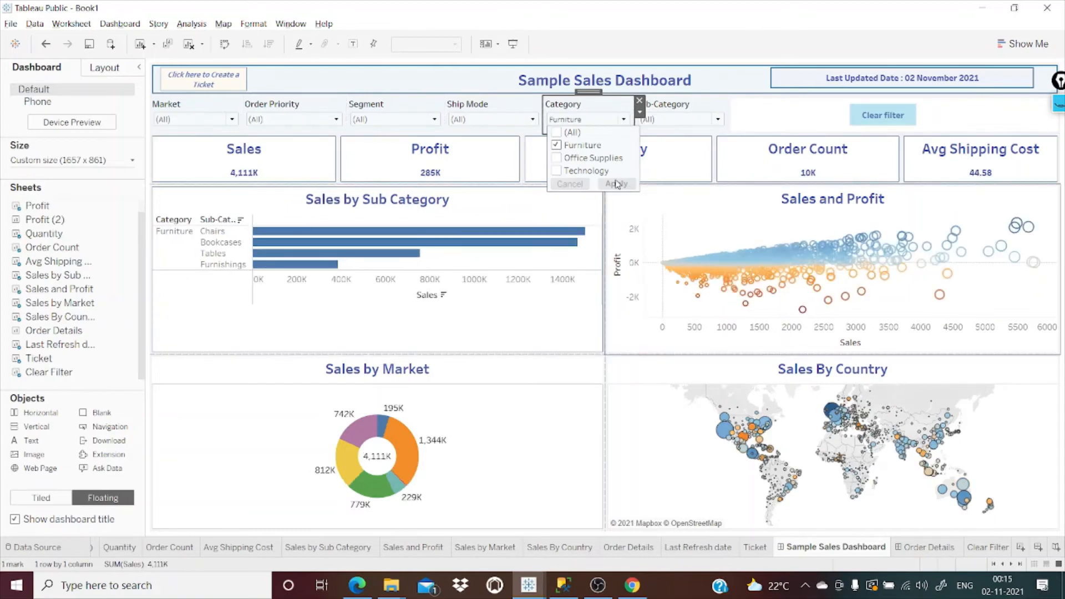
Step: Inspect the values offered by the Sub-Category filter and reset the Category filter to all values
{"action": "left_click", "coordinate": [774, 108]}
{"action": "left_click", "coordinate": [705, 122]}
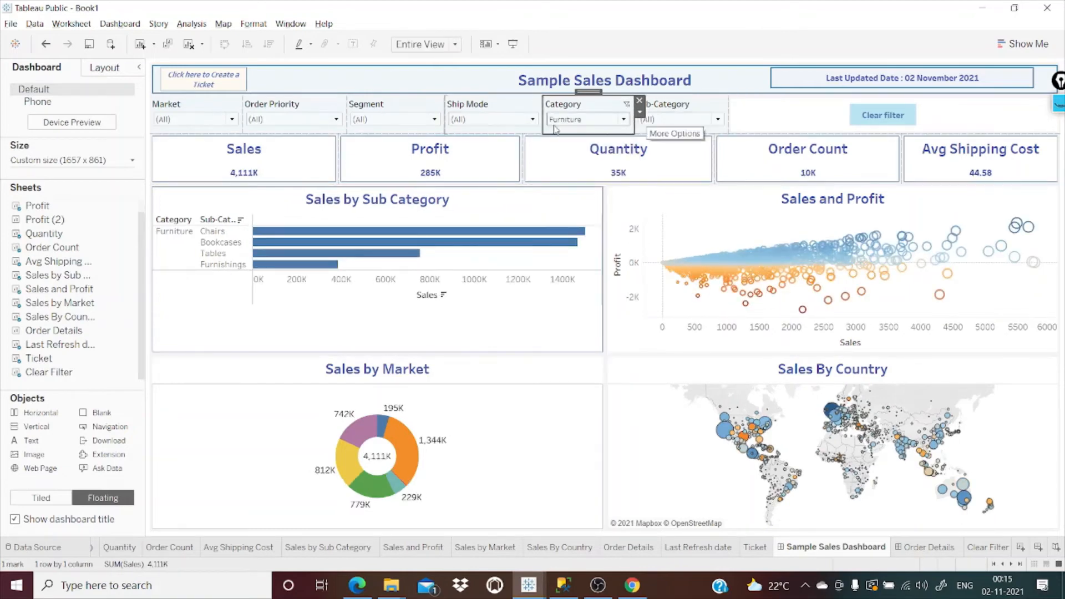
{"action": "left_click", "coordinate": [680, 122]}
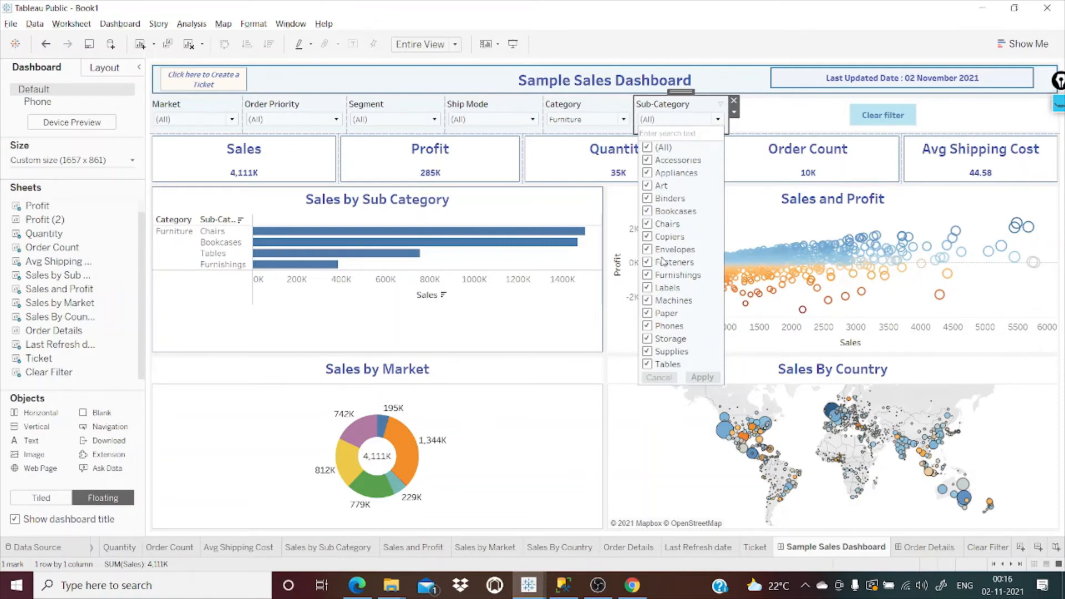
{"action": "left_click", "coordinate": [778, 126]}
{"action": "left_click", "coordinate": [626, 105]}
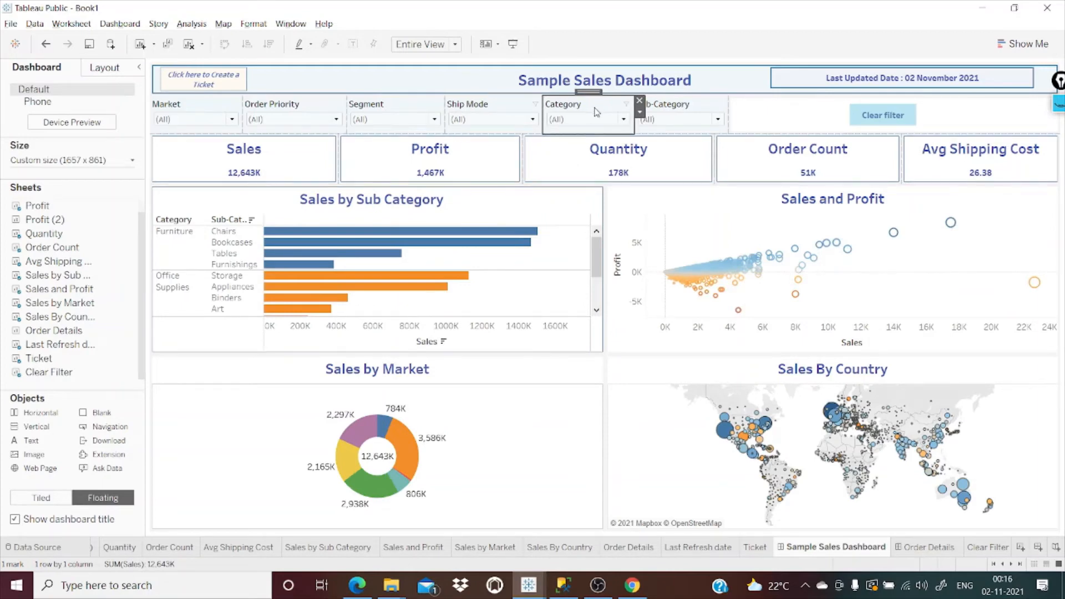
Step: Add the Category filter on the Sales by Sub Category worksheet to context and return to the Sample Sales Dashboard
{"action": "left_click", "coordinate": [502, 210]}
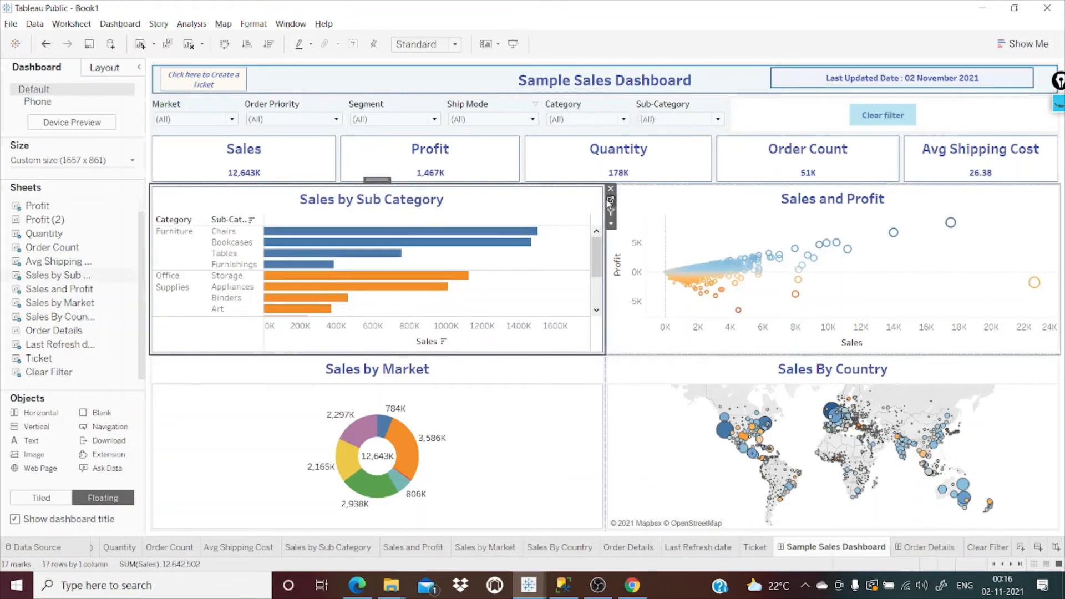
{"action": "left_click", "coordinate": [611, 201]}
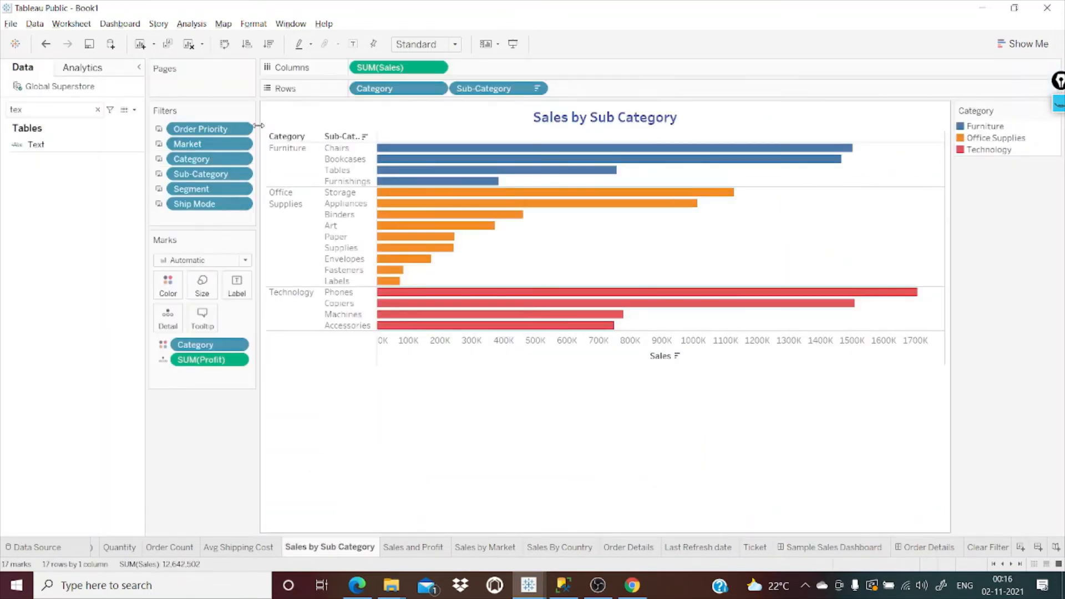
{"action": "left_click", "coordinate": [242, 159]}
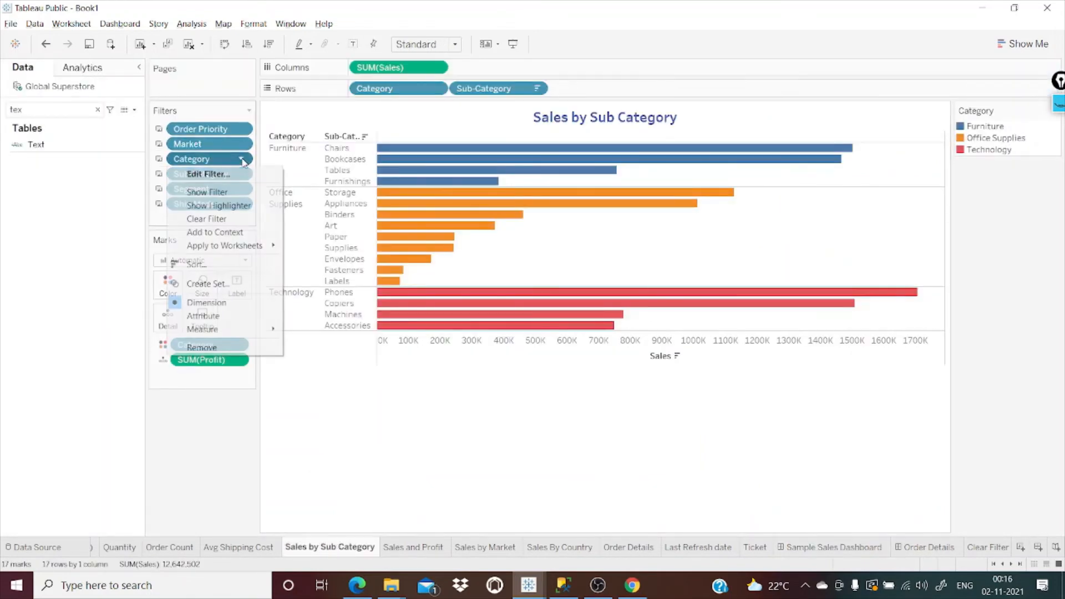
{"action": "left_click", "coordinate": [215, 233]}
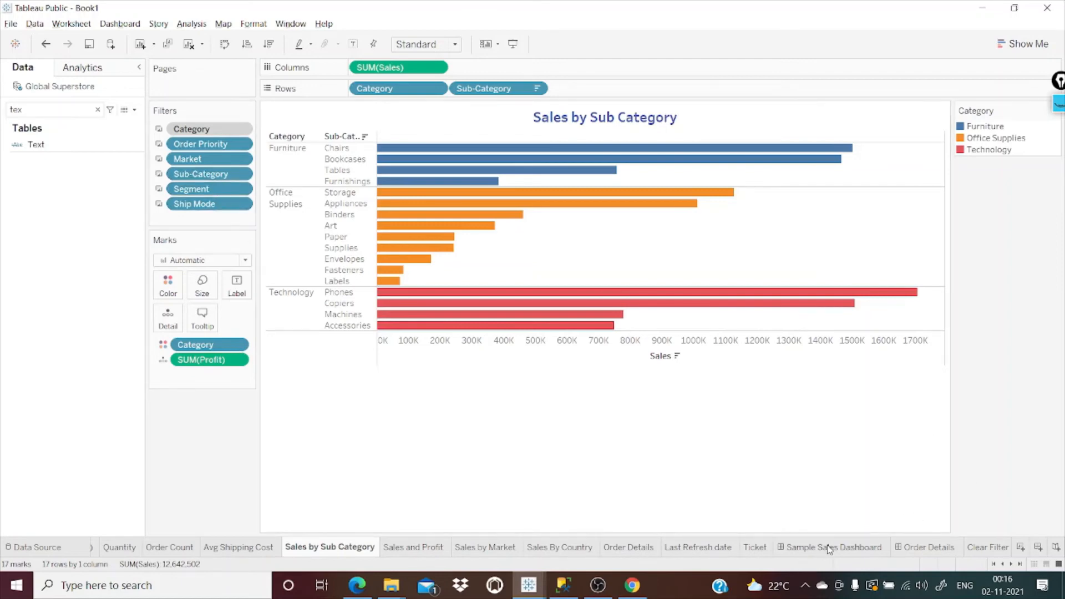
{"action": "left_click", "coordinate": [240, 131]}
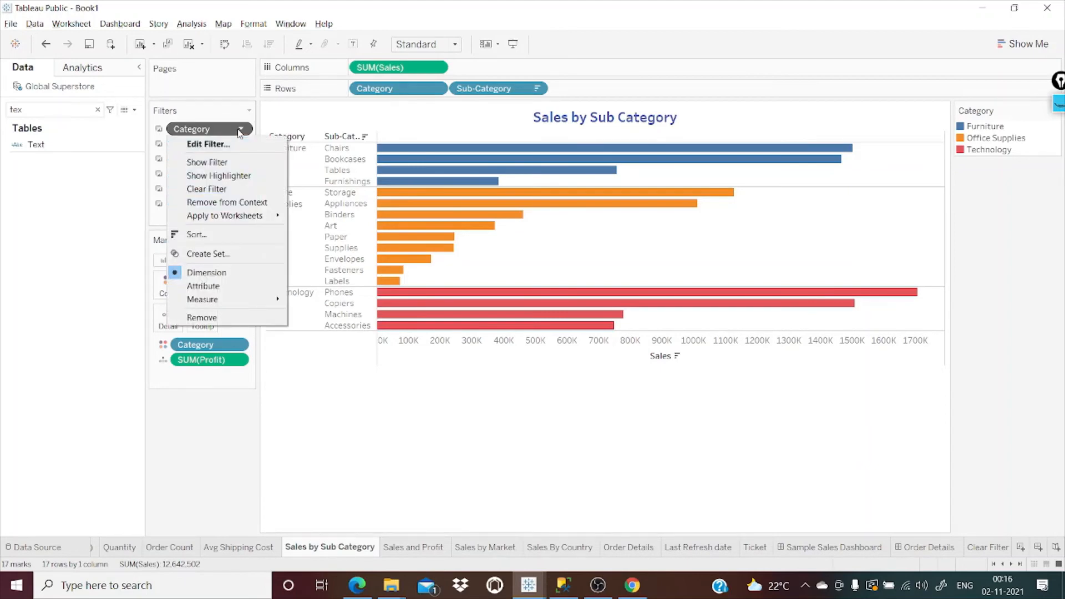
{"action": "left_click", "coordinate": [818, 548]}
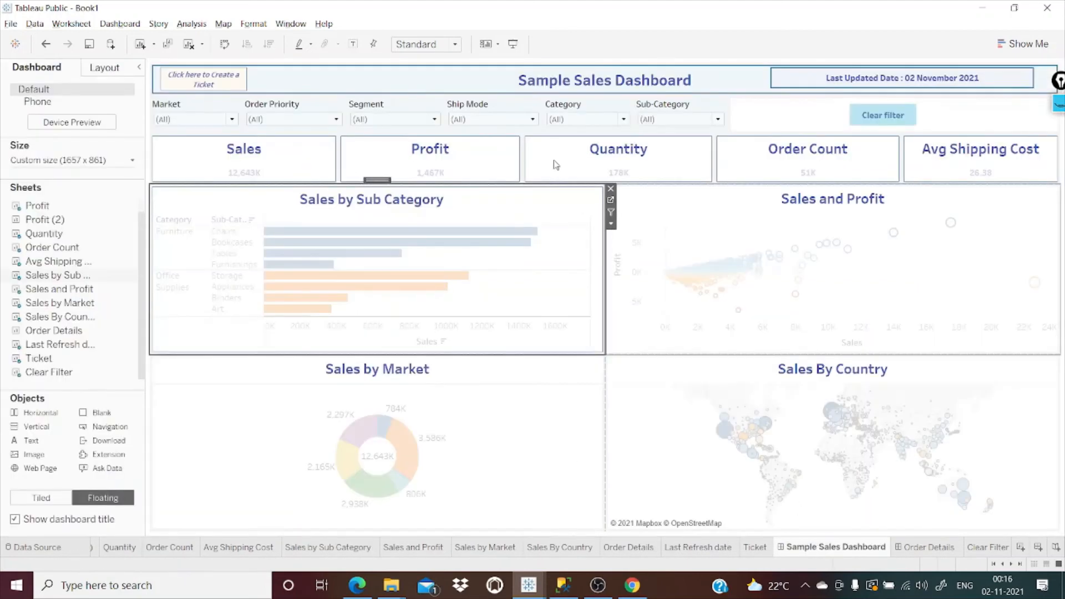
Step: Filter the Sample Sales Dashboard's Category to Furniture alone and apply the selection
{"action": "left_click", "coordinate": [601, 109]}
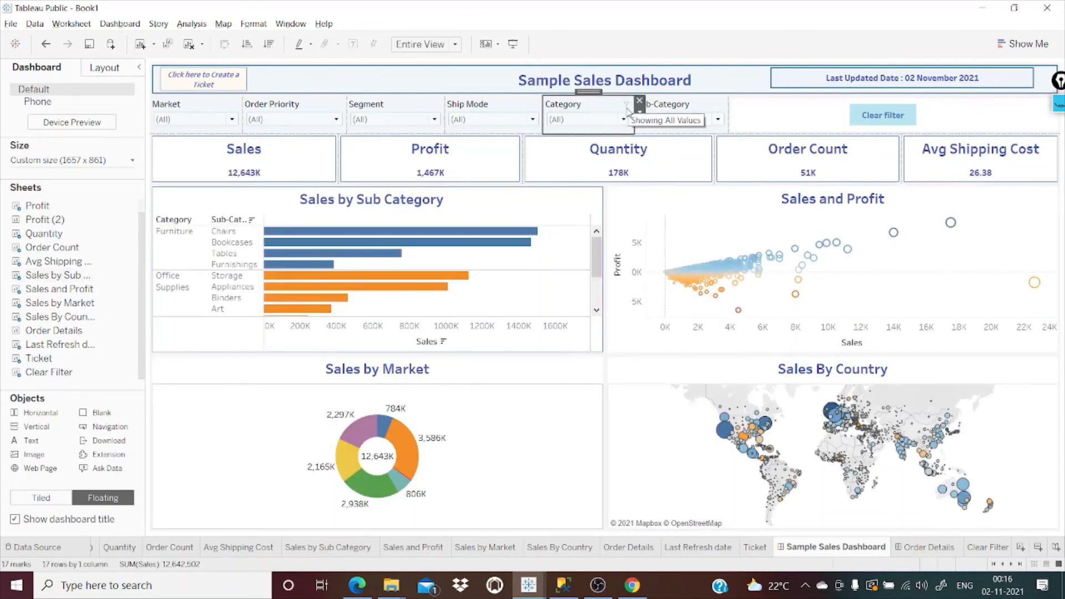
{"action": "left_click", "coordinate": [642, 114]}
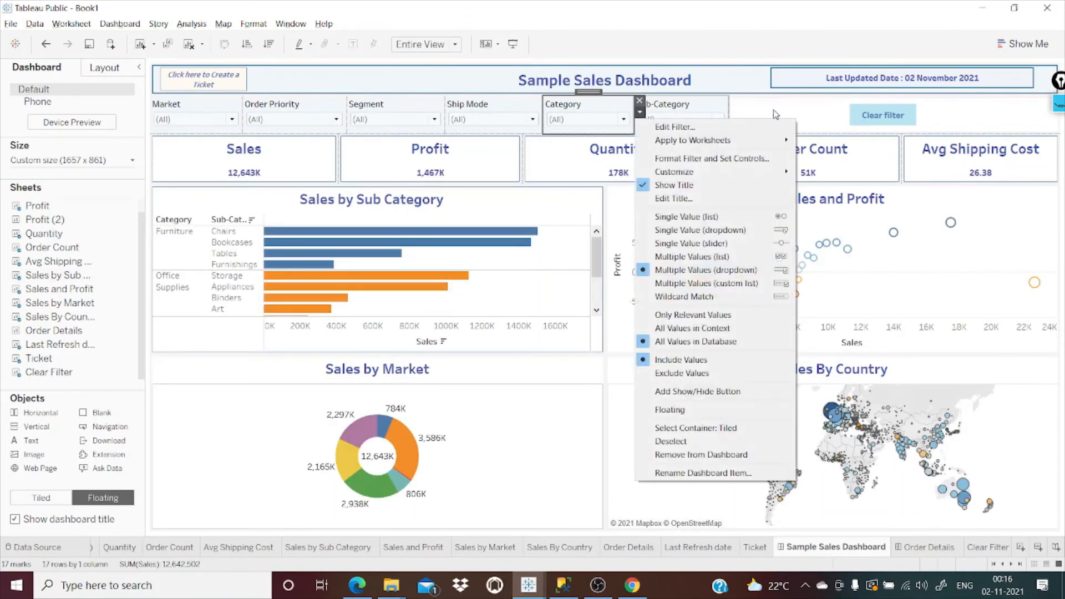
{"action": "left_click", "coordinate": [609, 113]}
{"action": "left_click", "coordinate": [623, 118]}
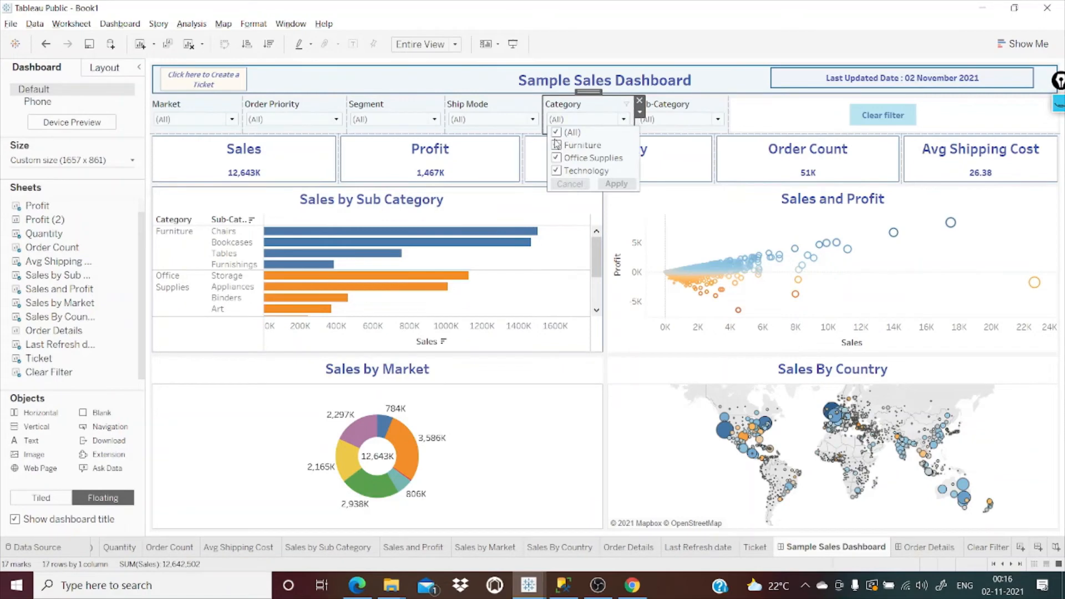
{"action": "left_click", "coordinate": [556, 145]}
{"action": "double_click", "coordinate": [558, 133]}
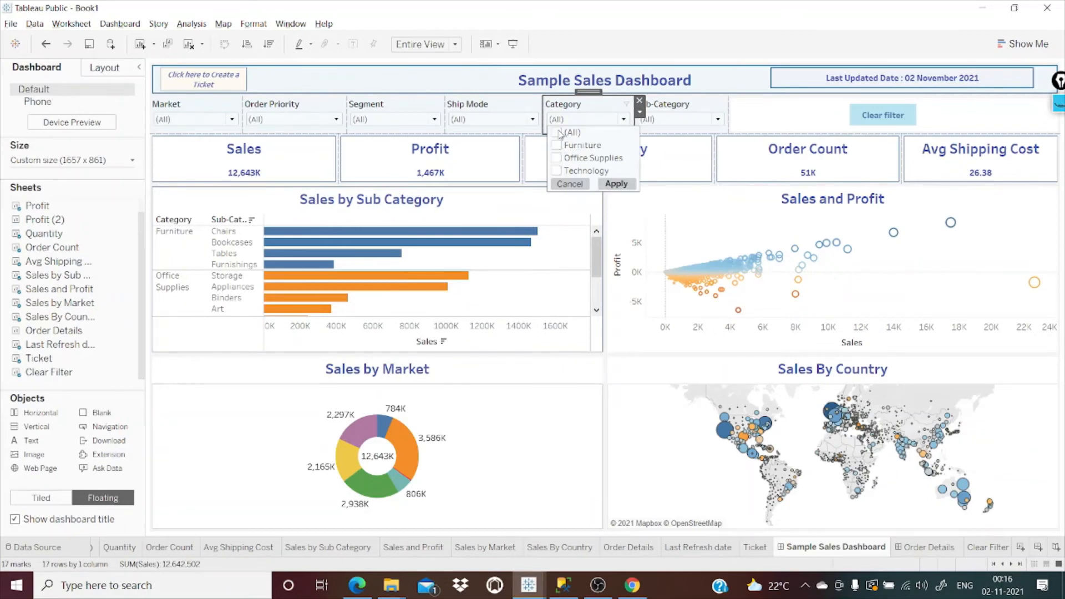
{"action": "left_click", "coordinate": [560, 143]}
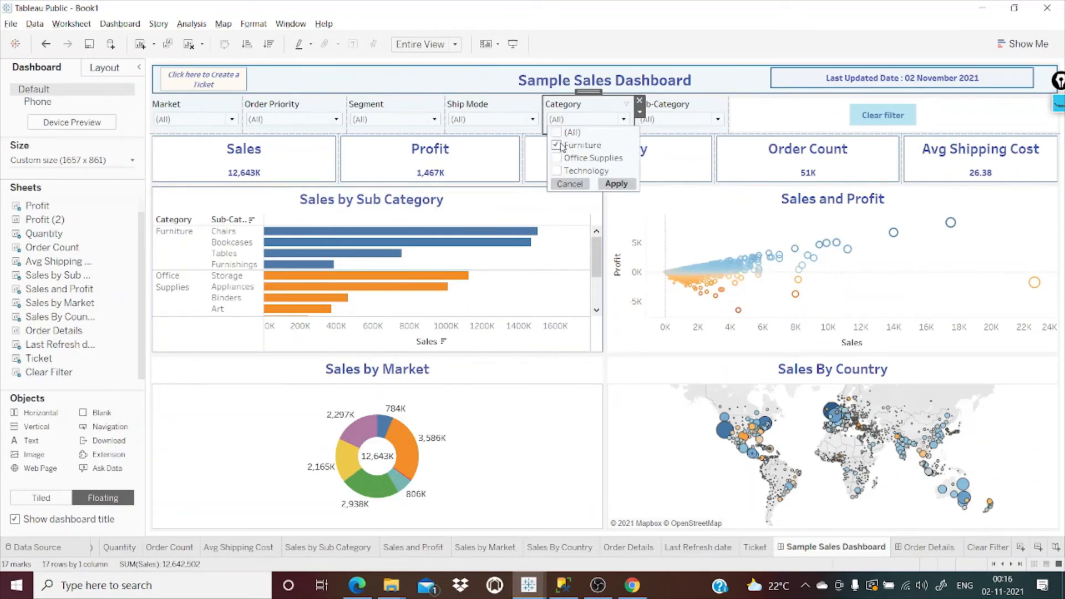
{"action": "left_click", "coordinate": [617, 183]}
Step: Make the Sub-Category filter show only relevant values and check its list against the chosen category
{"action": "left_click", "coordinate": [667, 123]}
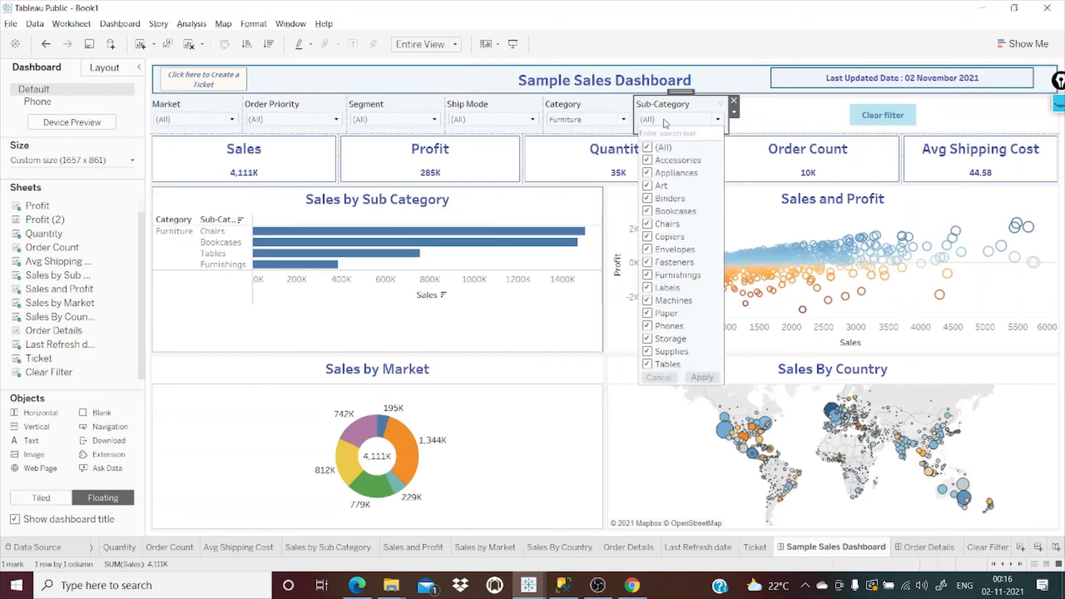
{"action": "left_click", "coordinate": [735, 114]}
{"action": "left_click", "coordinate": [735, 114]}
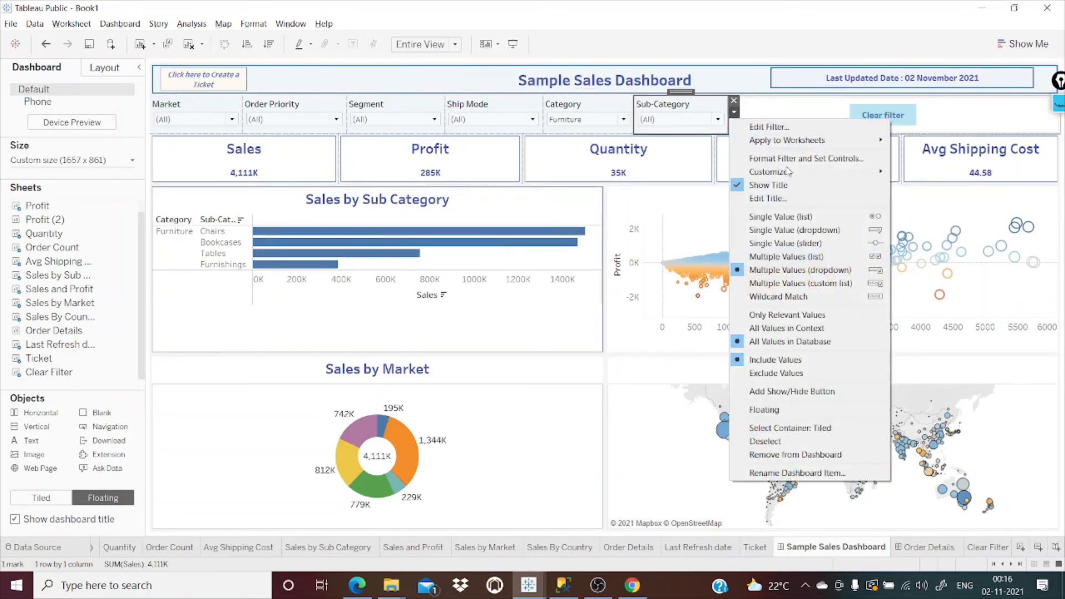
{"action": "left_click", "coordinate": [781, 318]}
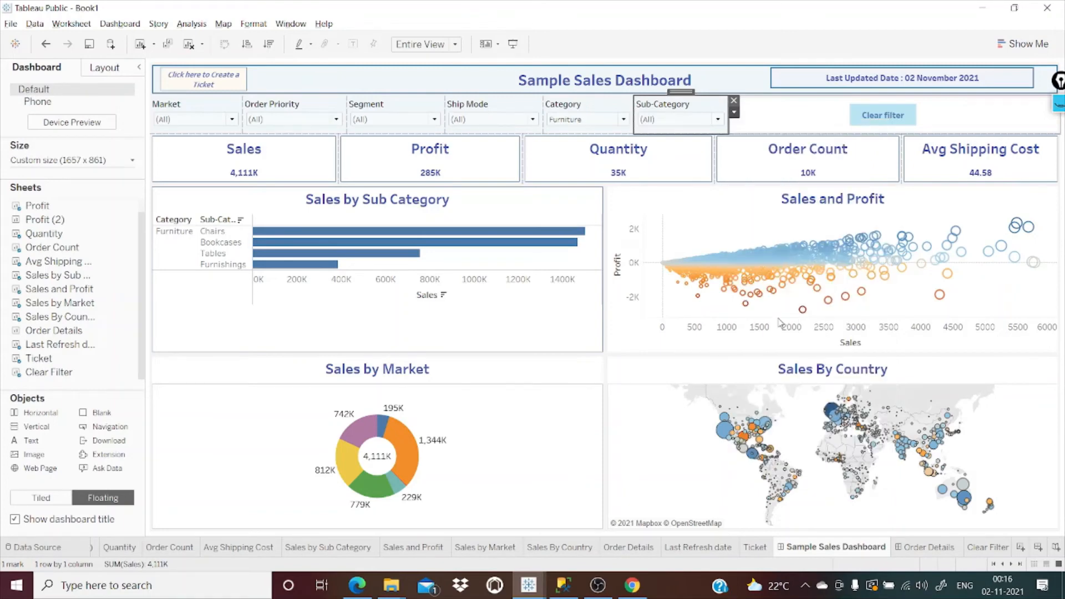
{"action": "left_click", "coordinate": [693, 120]}
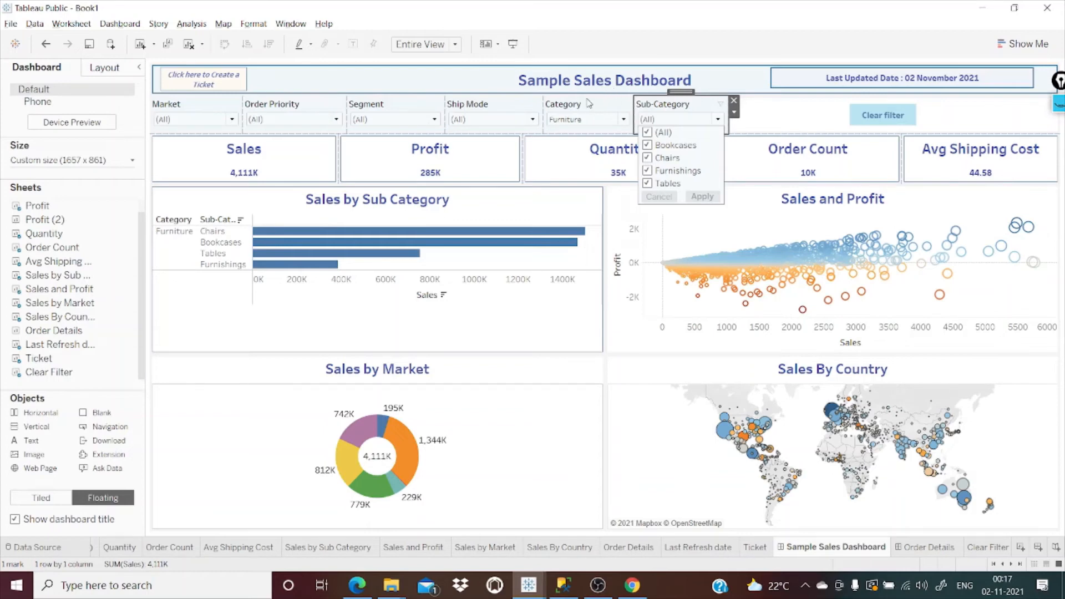
{"action": "left_click", "coordinate": [611, 107]}
{"action": "left_click", "coordinate": [611, 106]}
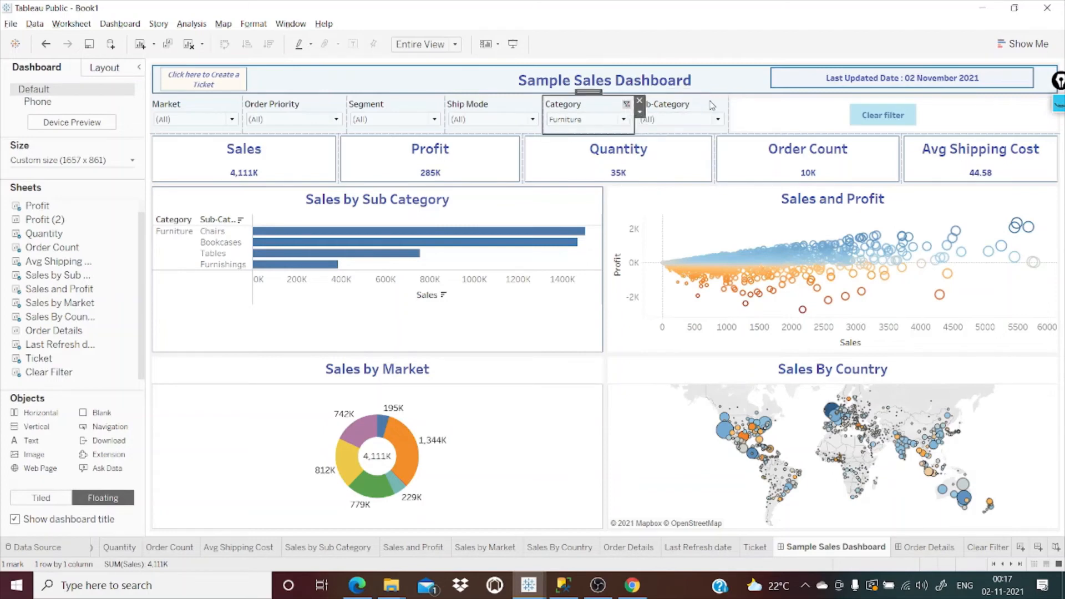
Step: Filter the dashboard's Sub-Category to Accessories alone and apply the selection
{"action": "left_click", "coordinate": [688, 119]}
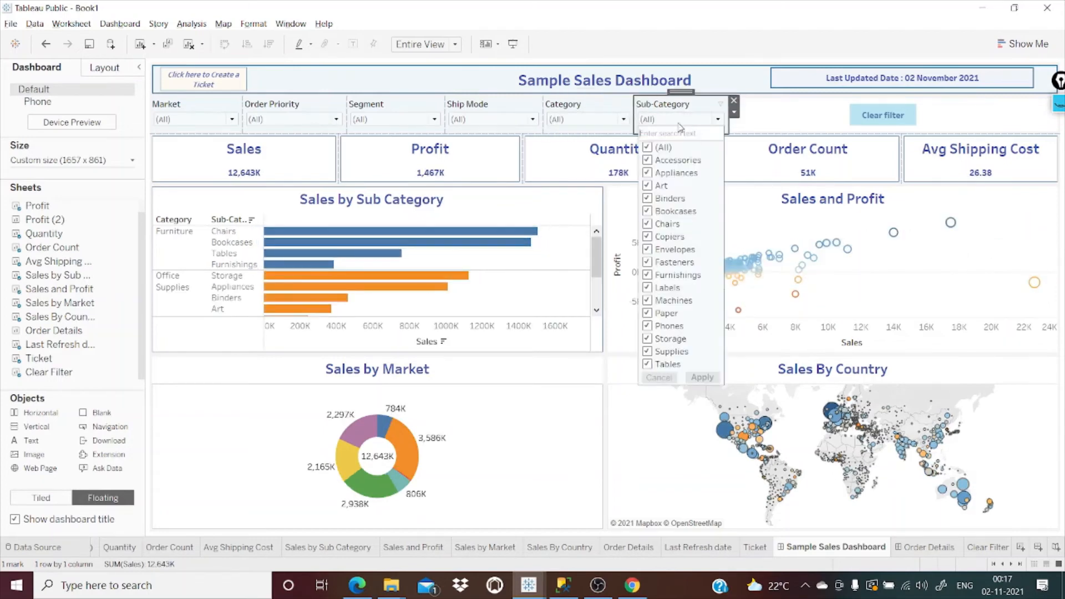
{"action": "left_click", "coordinate": [647, 147]}
{"action": "left_click", "coordinate": [647, 159]}
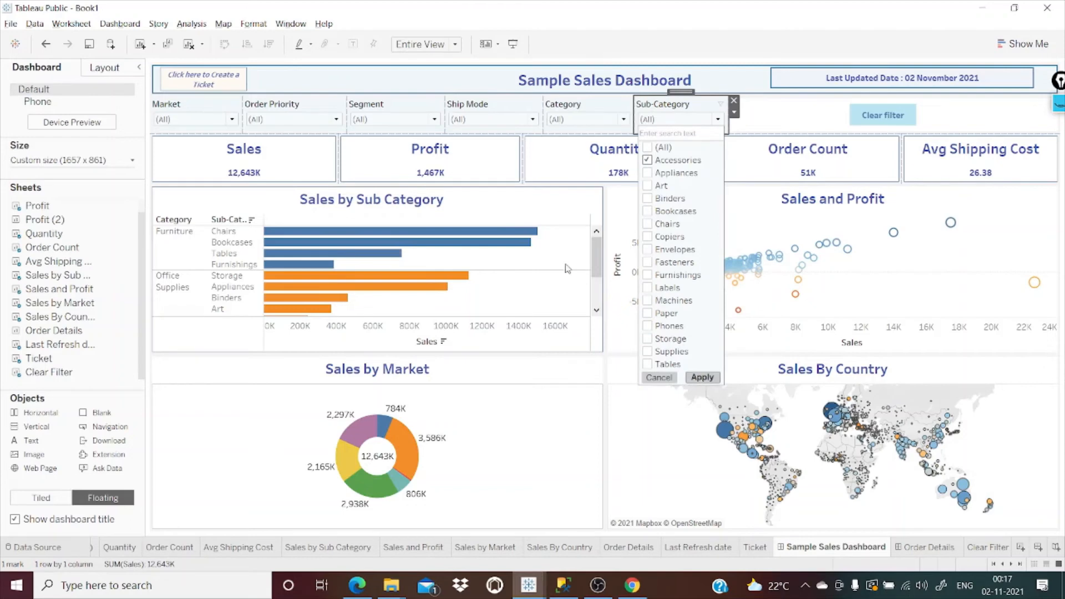
{"action": "key", "text": "Return"}
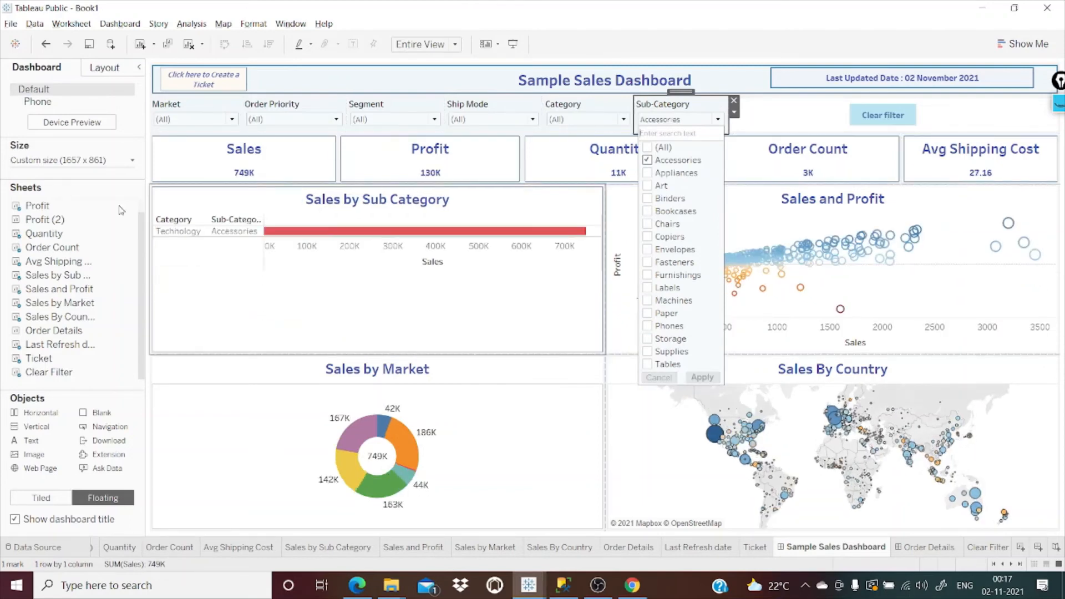
Step: Make the dashboard's Category filter show only relevant values
{"action": "left_click", "coordinate": [611, 127]}
{"action": "left_click", "coordinate": [611, 124]}
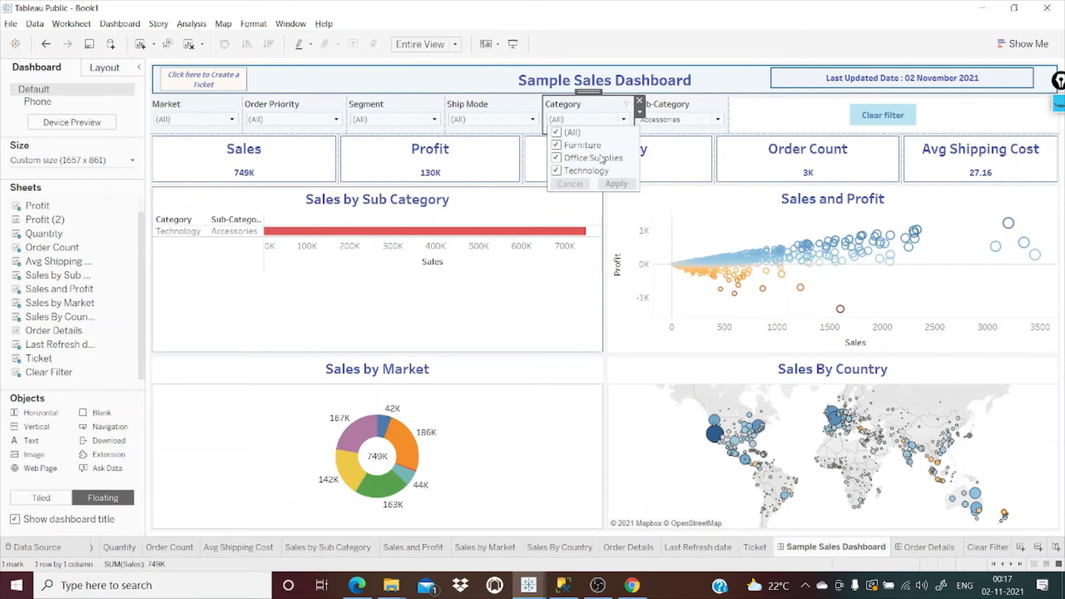
{"action": "left_click", "coordinate": [639, 111]}
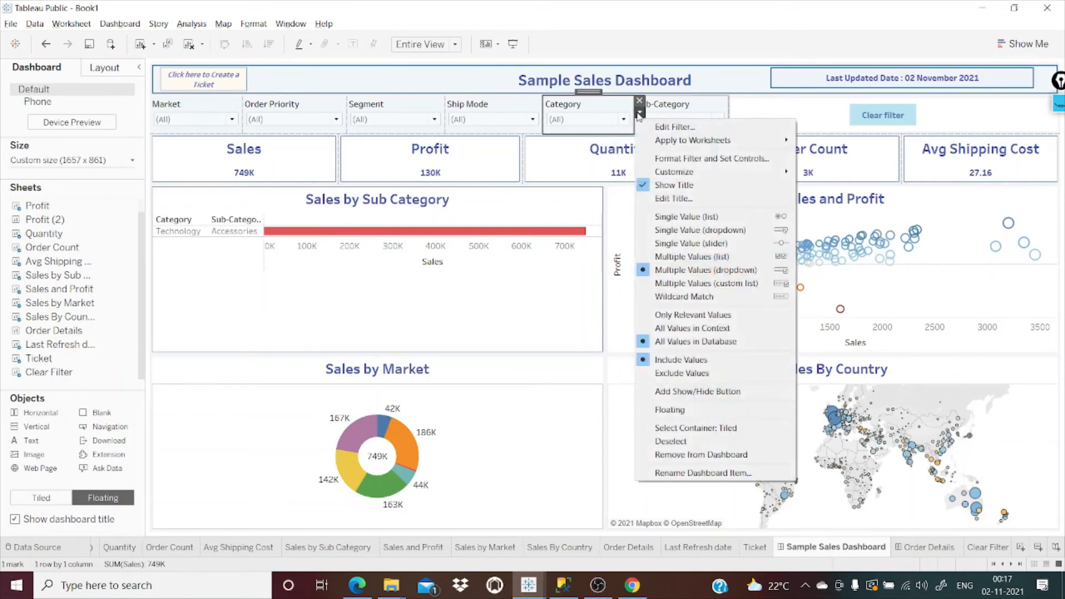
{"action": "left_click", "coordinate": [698, 317]}
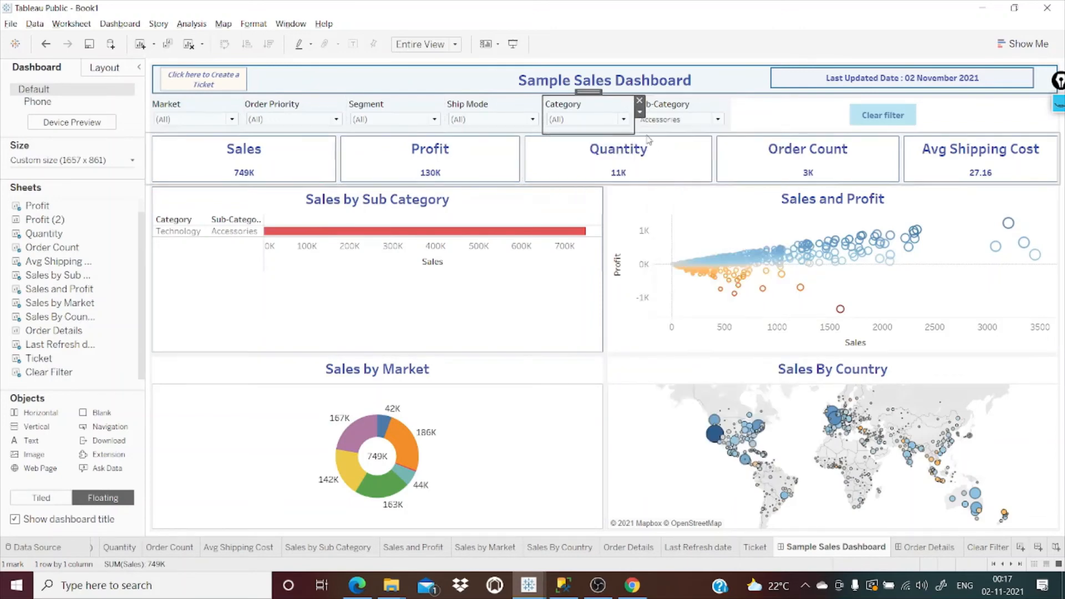
Step: Check the values listed by the Category filter against the chosen sub-category and review its relevant-values setting
{"action": "left_click", "coordinate": [624, 120]}
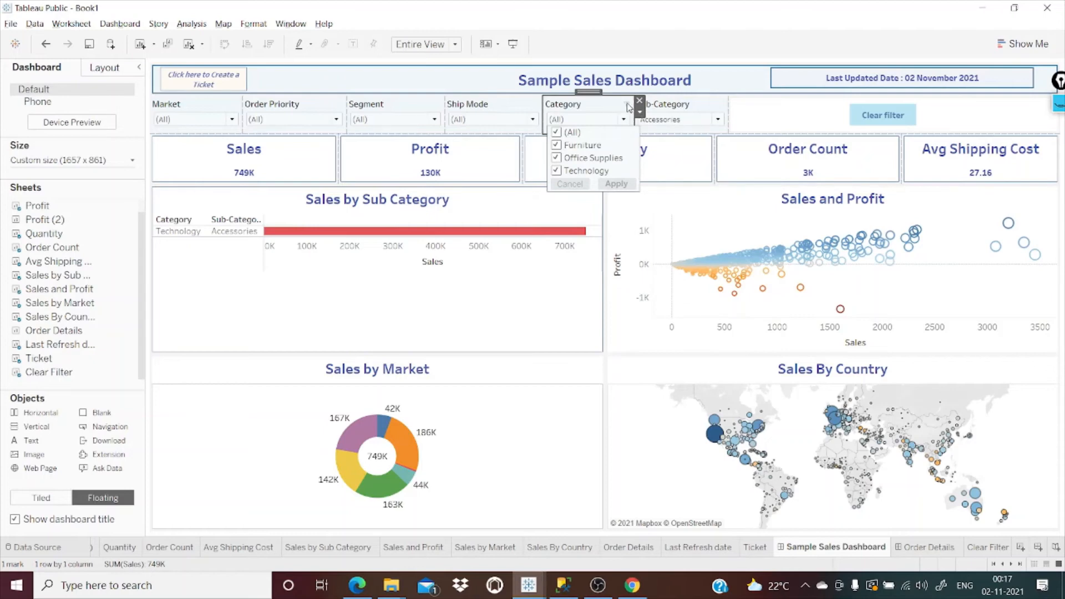
{"action": "left_click", "coordinate": [639, 113]}
{"action": "left_click", "coordinate": [641, 115]}
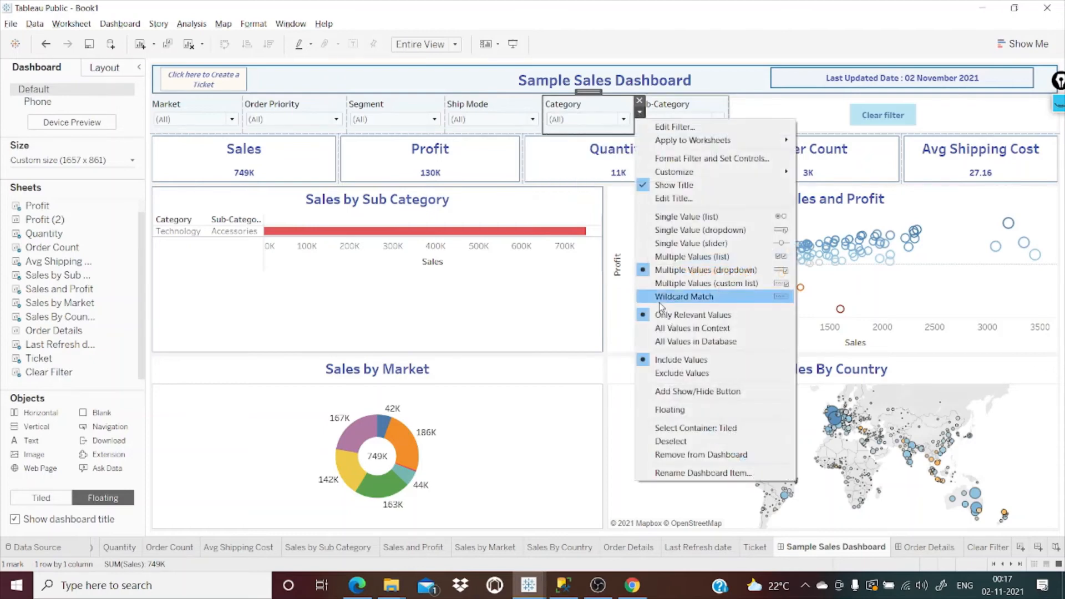
{"action": "left_click", "coordinate": [597, 119]}
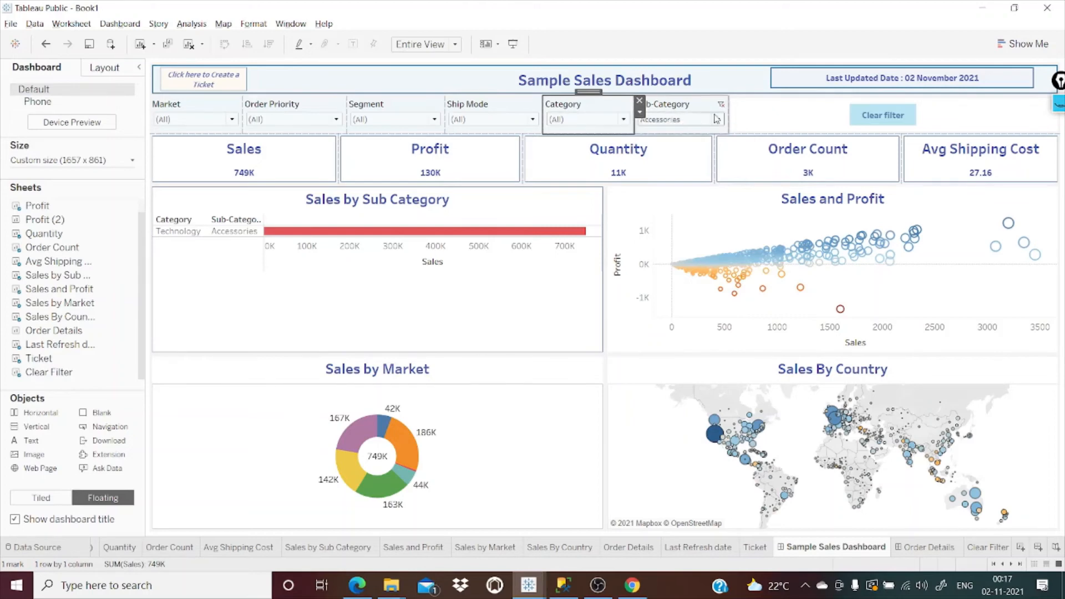
{"action": "left_click", "coordinate": [640, 112]}
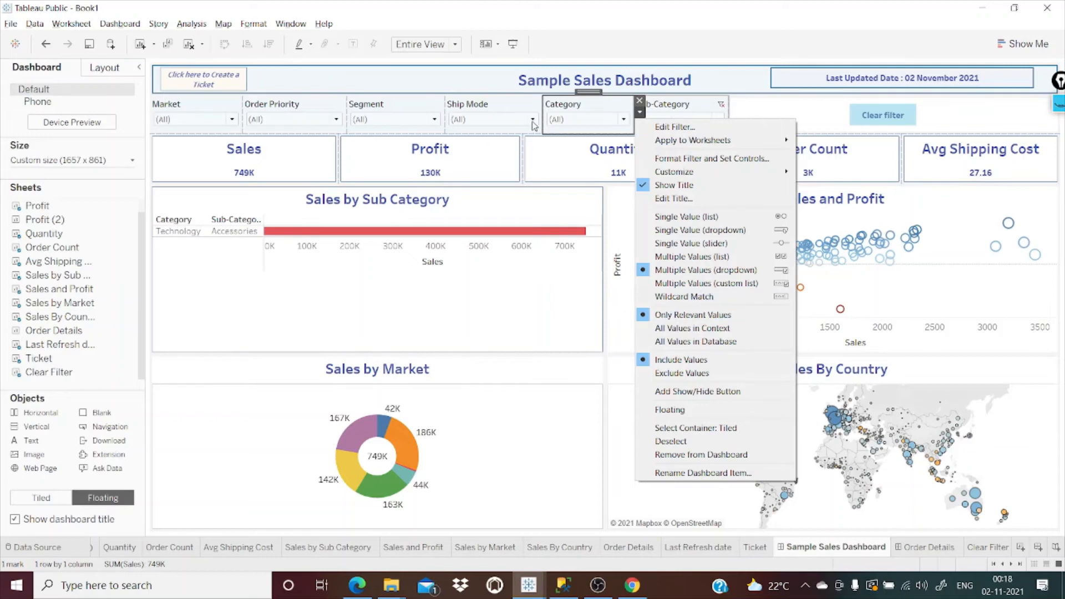
{"action": "left_click", "coordinate": [562, 124]}
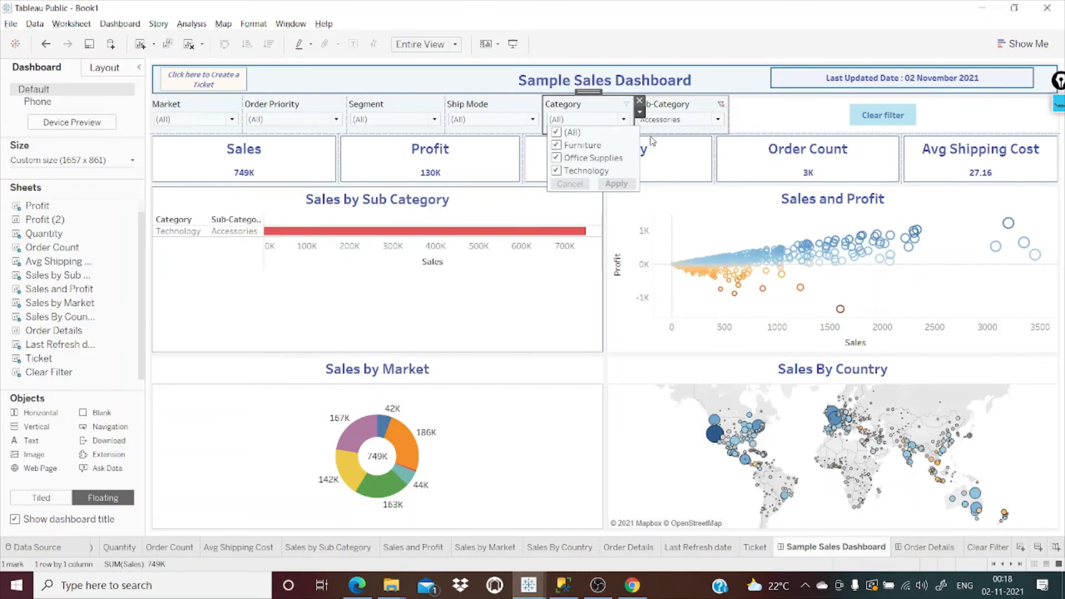
{"action": "left_click", "coordinate": [205, 279]}
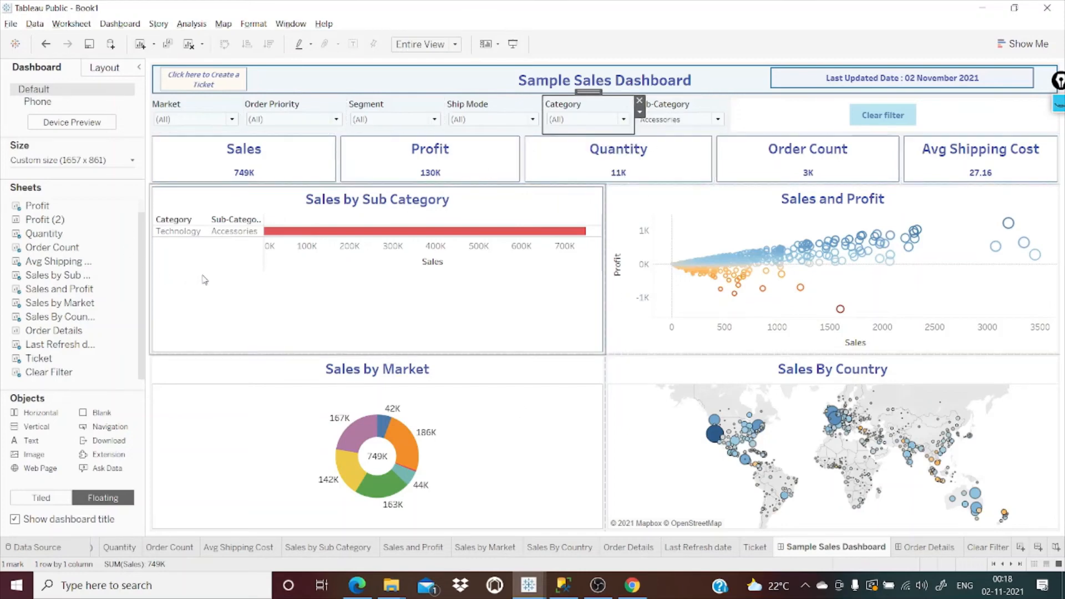
{"action": "left_click", "coordinate": [589, 208]}
{"action": "left_click", "coordinate": [598, 125]}
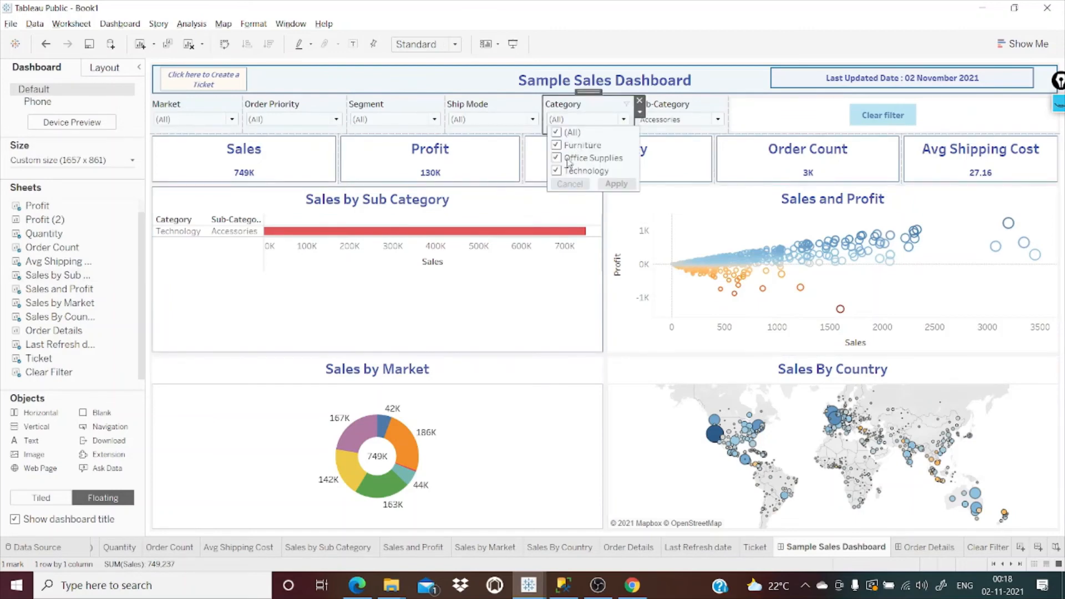
Step: Add the Sub-Category filter on the Sales by Sub Category worksheet to context and return to the Sample Sales Dashboard
{"action": "left_click", "coordinate": [520, 208]}
{"action": "left_click", "coordinate": [565, 206]}
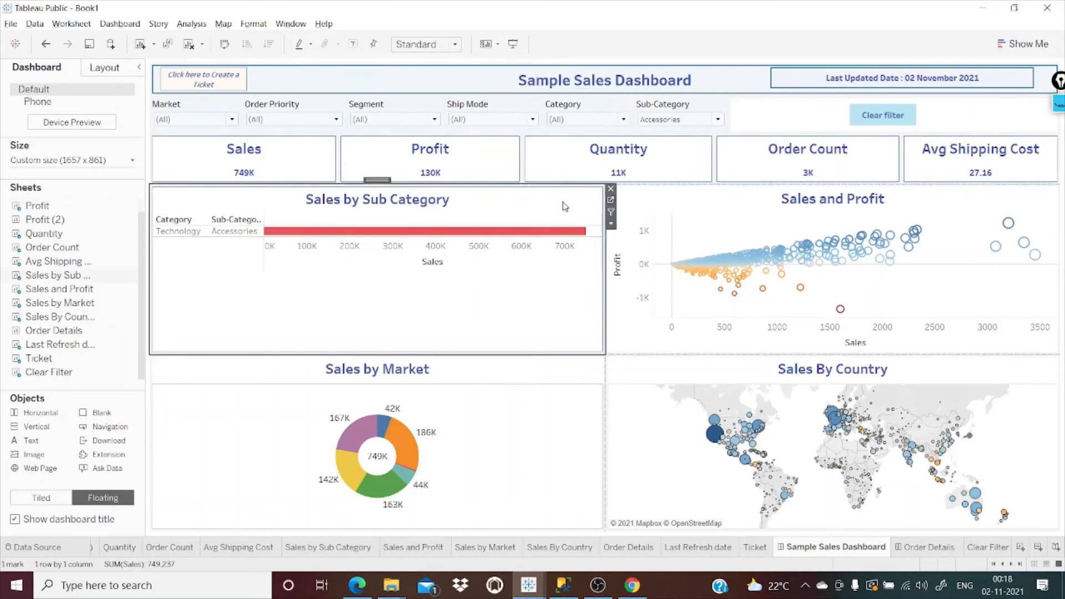
{"action": "left_click", "coordinate": [611, 201]}
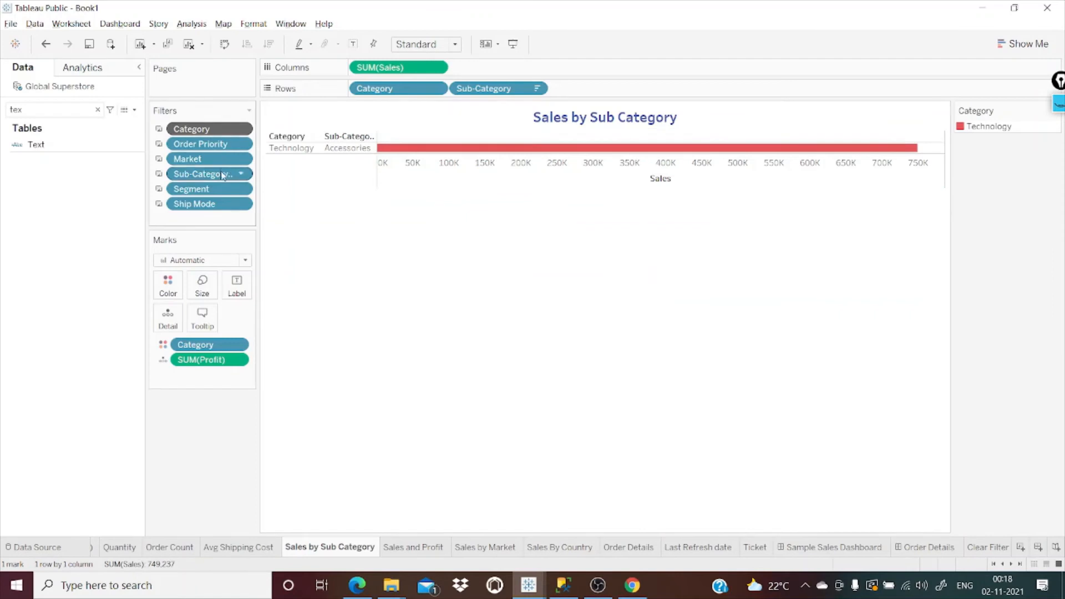
{"action": "left_click", "coordinate": [241, 174]}
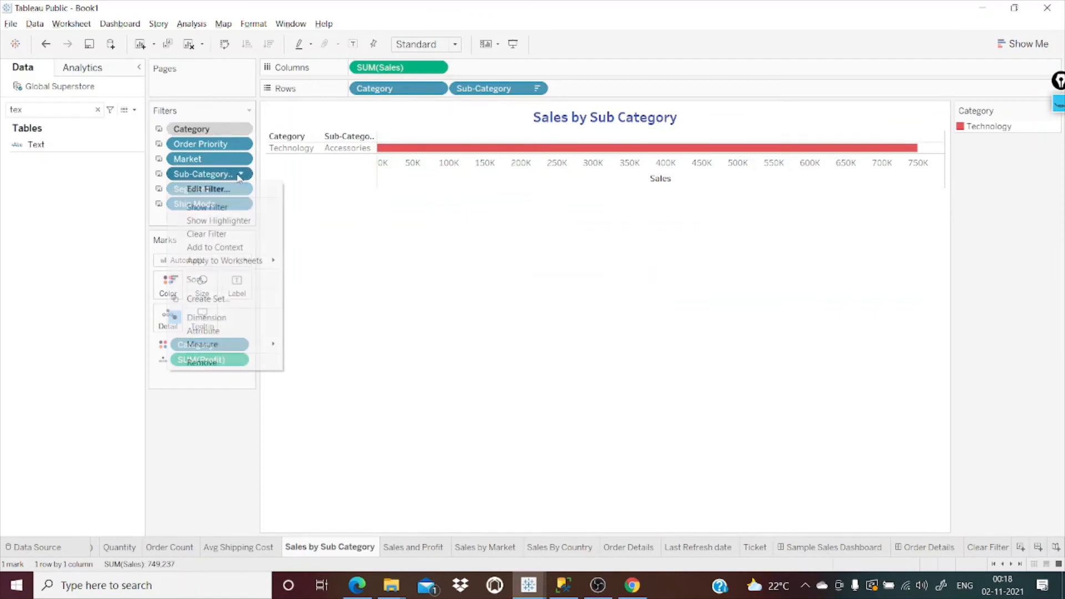
{"action": "left_click", "coordinate": [216, 248]}
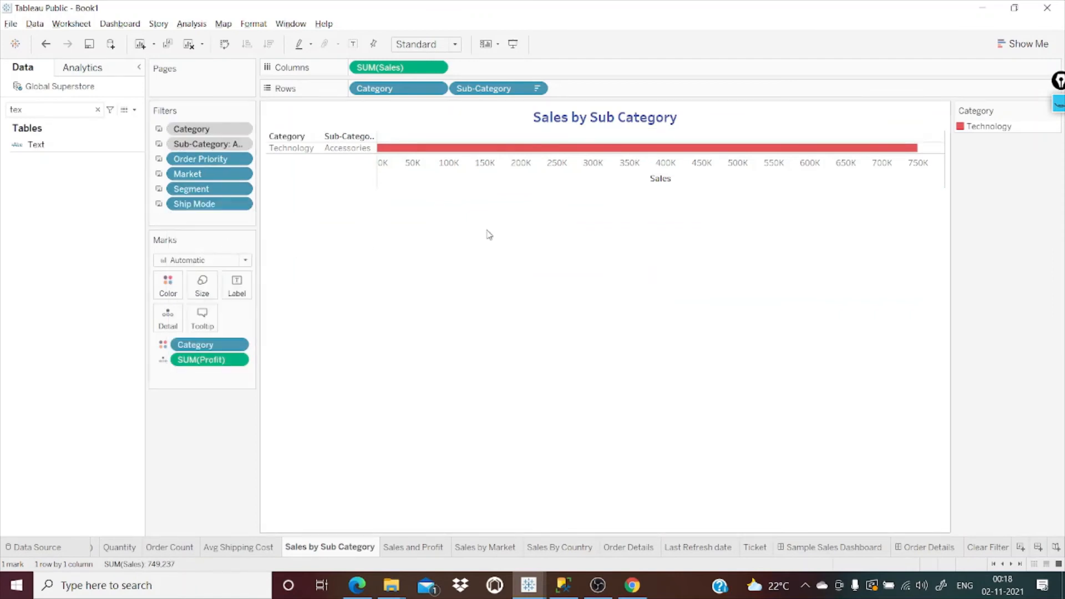
{"action": "left_click", "coordinate": [840, 547]}
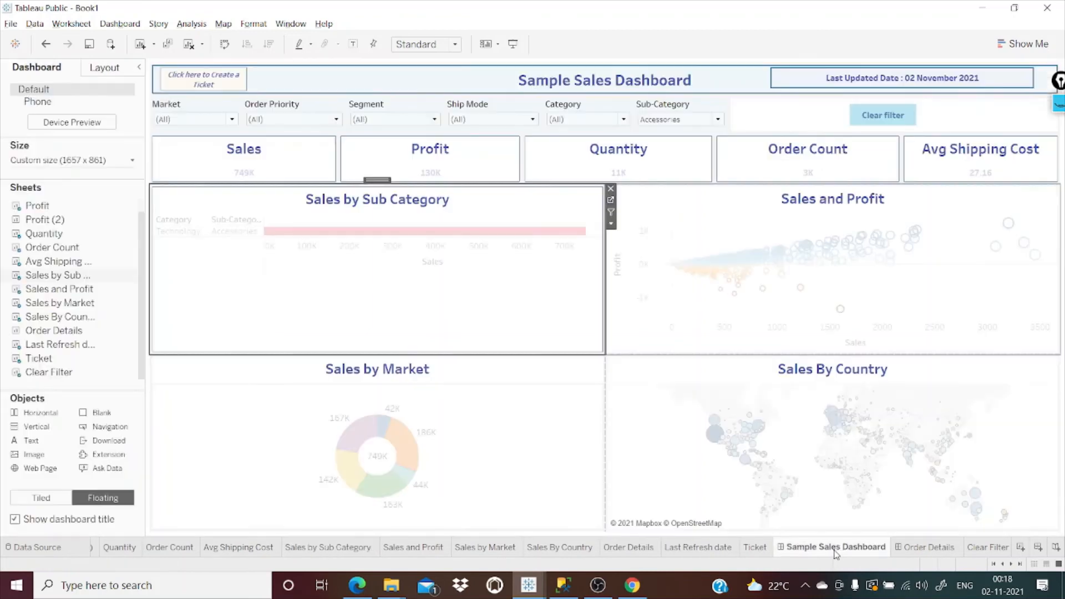
Step: Check the Category filter's list for the chosen sub-category and reset the Sub-Category filter to all values
{"action": "left_click", "coordinate": [592, 121]}
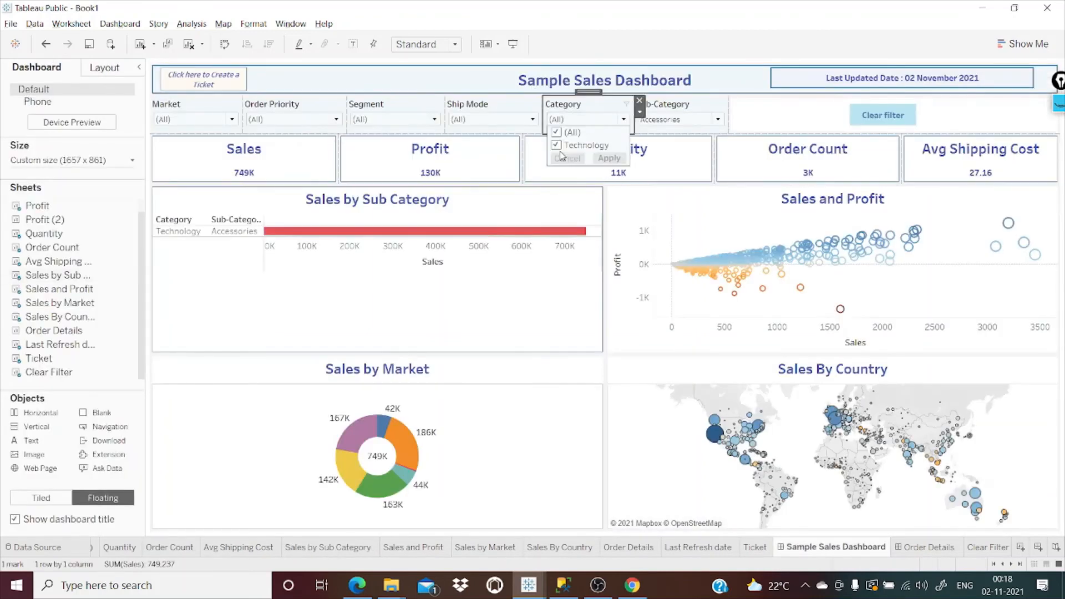
{"action": "left_click", "coordinate": [558, 292]}
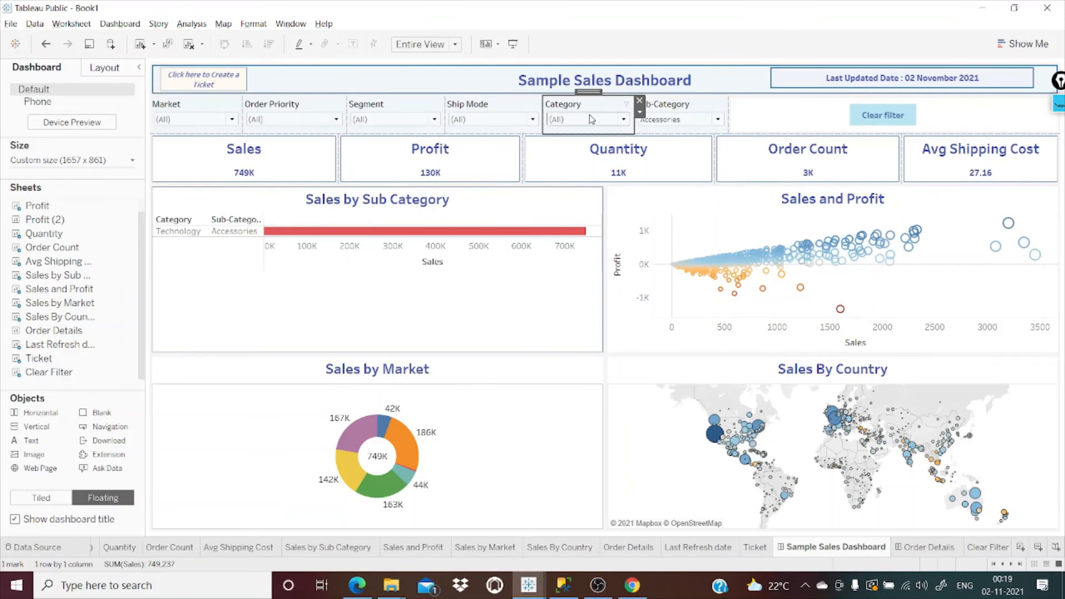
{"action": "left_click", "coordinate": [722, 106]}
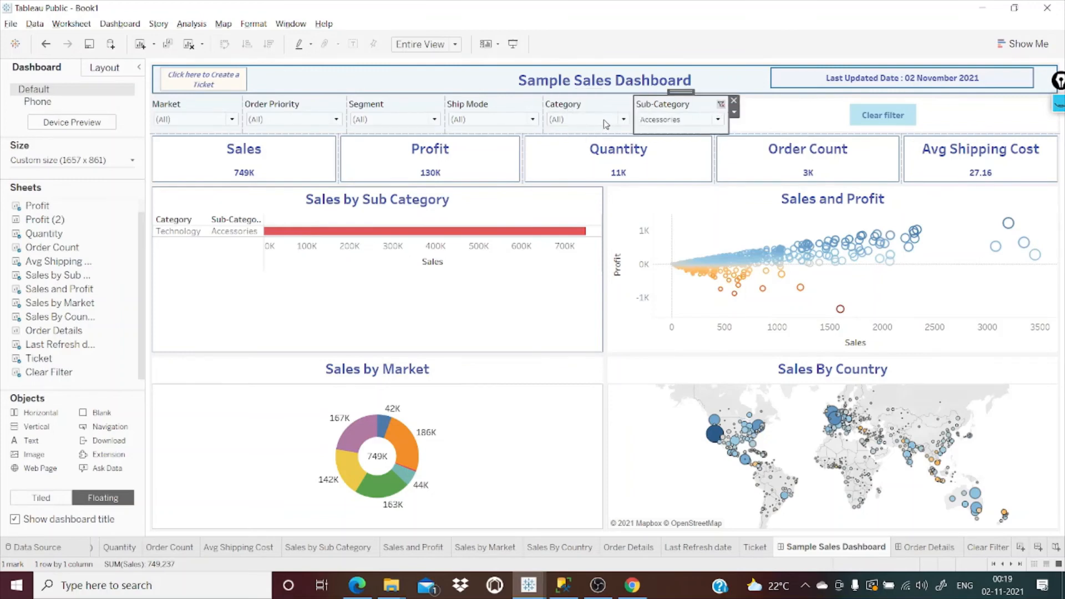
Step: Filter Category to Office Supplies alone and check which values the Sub-Category filter lists
{"action": "left_click", "coordinate": [623, 119]}
{"action": "left_click", "coordinate": [556, 145]}
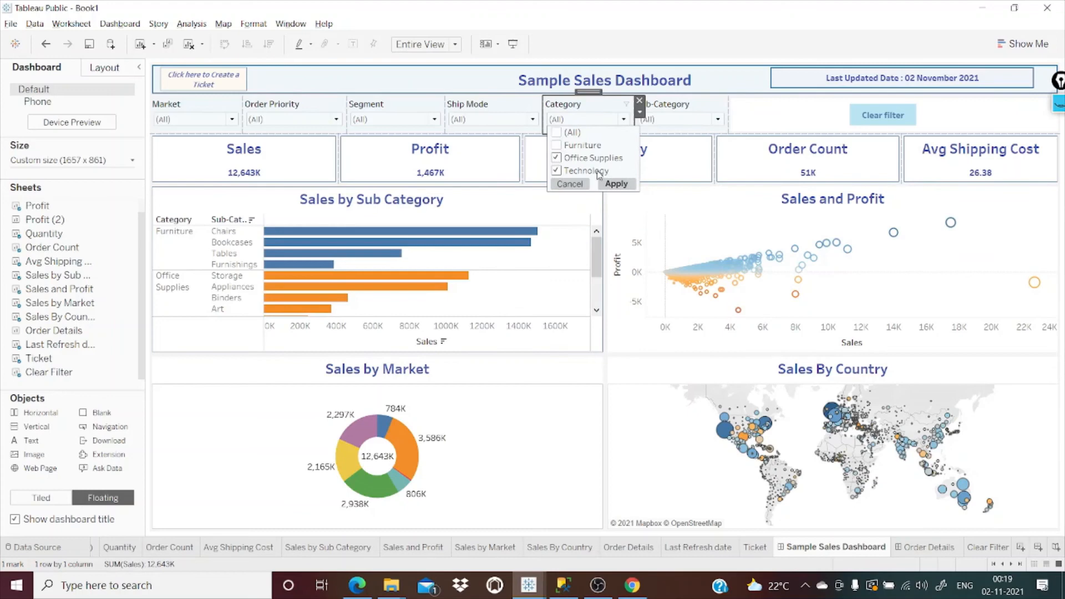
{"action": "left_click", "coordinate": [569, 173]}
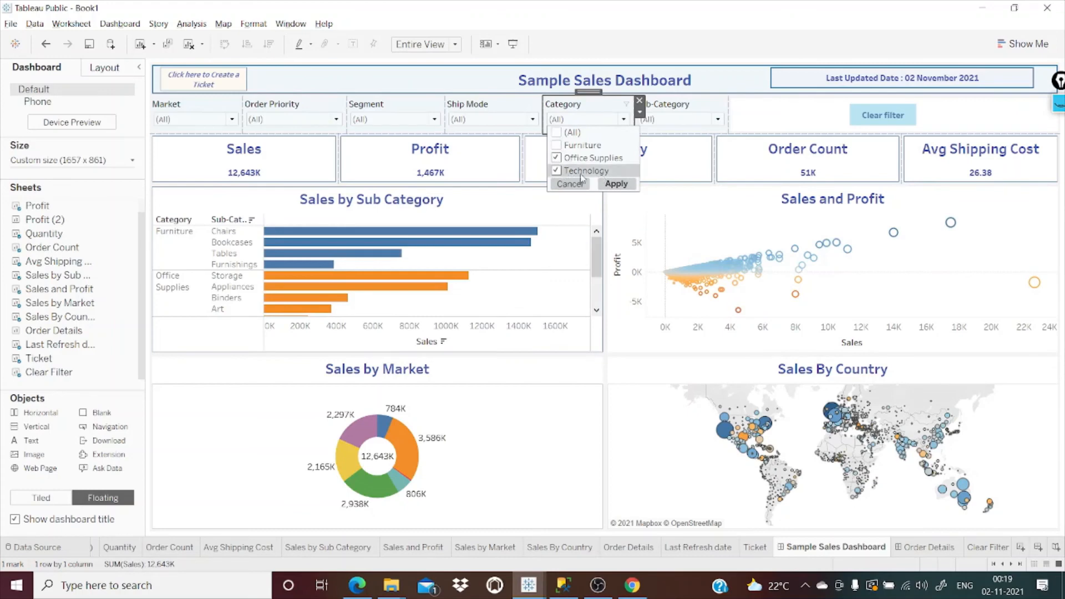
{"action": "left_click", "coordinate": [616, 185]}
{"action": "left_click", "coordinate": [682, 120]}
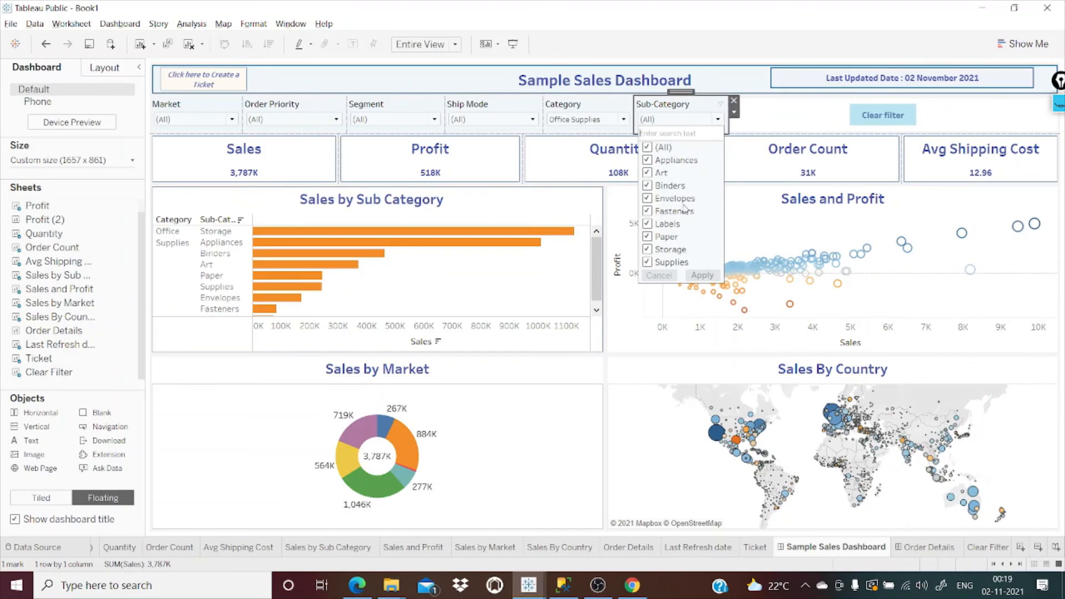
Step: Reset the Category filter to all values and move the selection to the dashboard header
{"action": "left_click", "coordinate": [619, 106]}
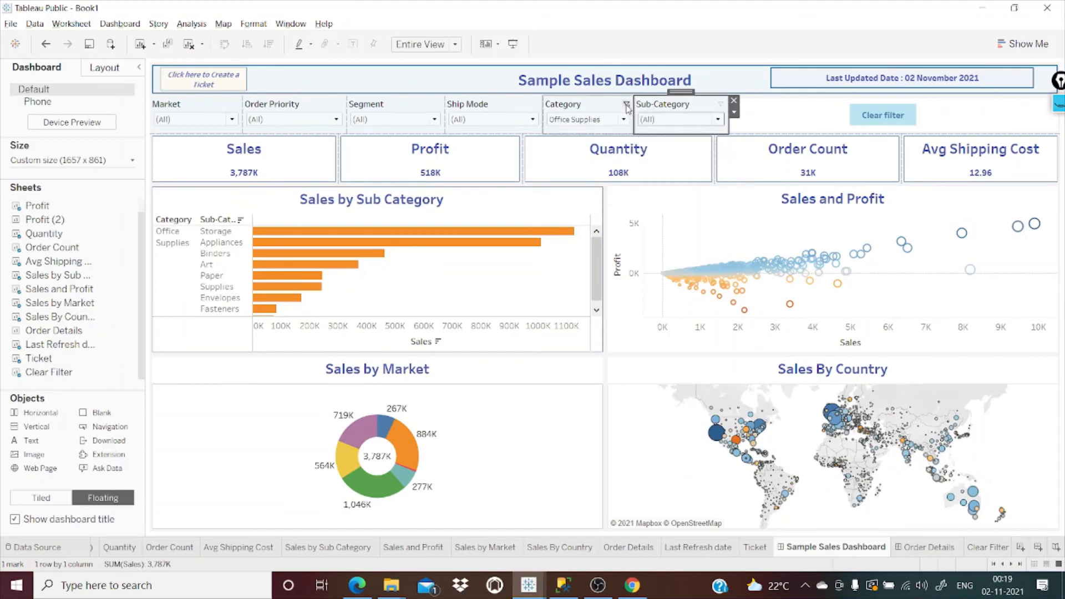
{"action": "left_click", "coordinate": [631, 106]}
{"action": "left_click", "coordinate": [627, 105]}
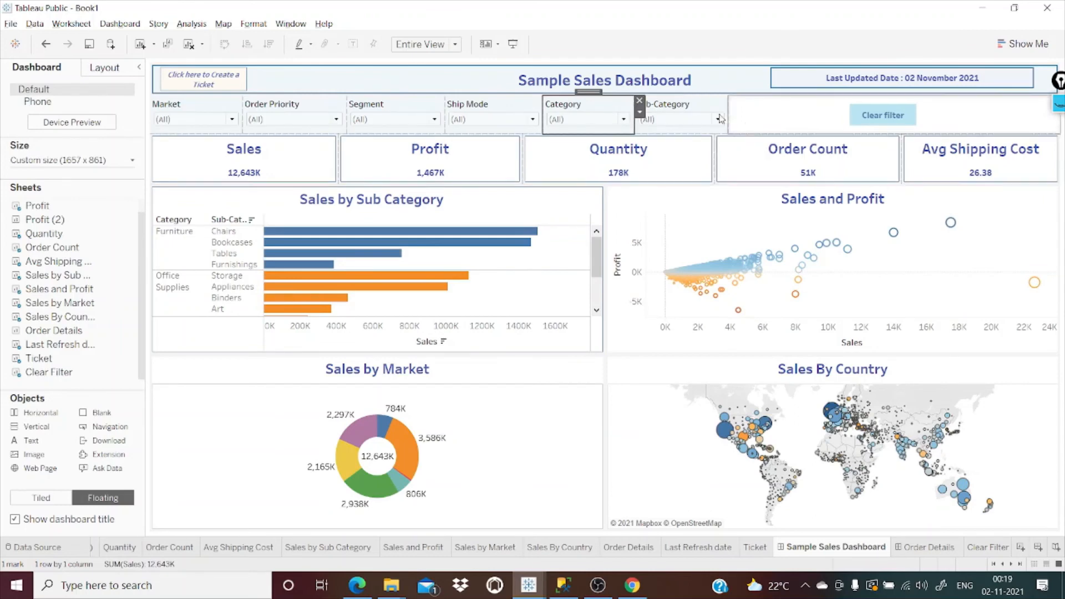
{"action": "left_click", "coordinate": [431, 87]}
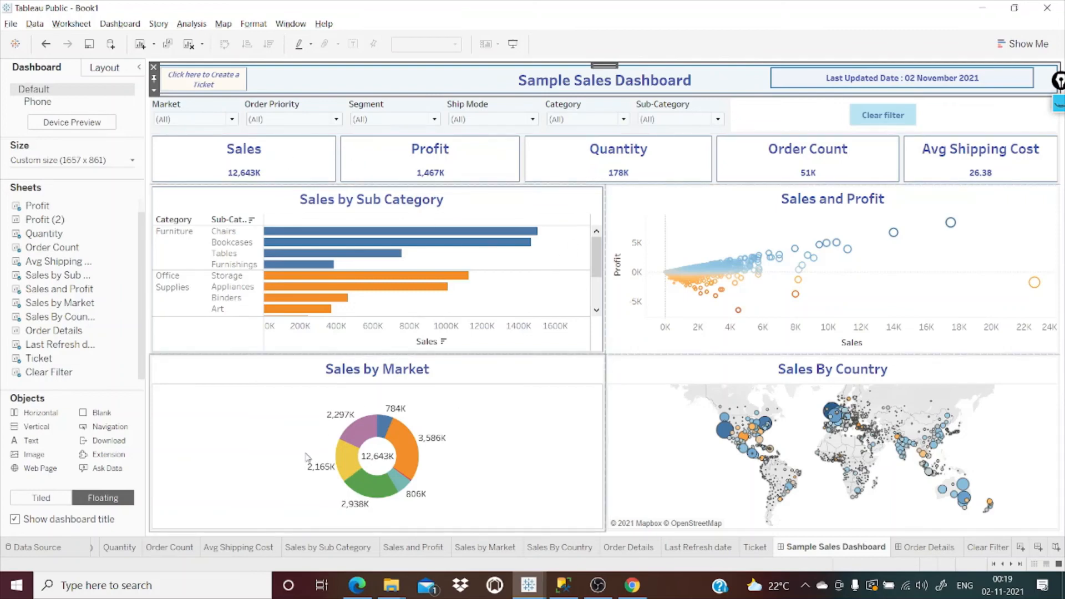
Step: Inspect the marks of the Sales by Market chart and the Sales and Profit scatter plot
{"action": "mouse_move", "coordinate": [373, 486]}
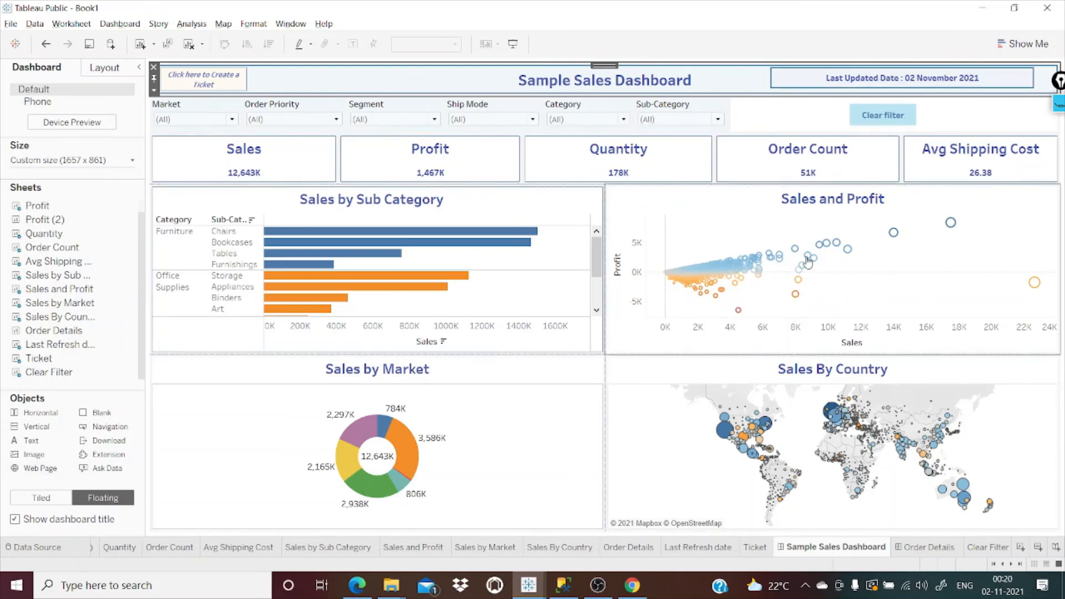
{"action": "mouse_move", "coordinate": [767, 256]}
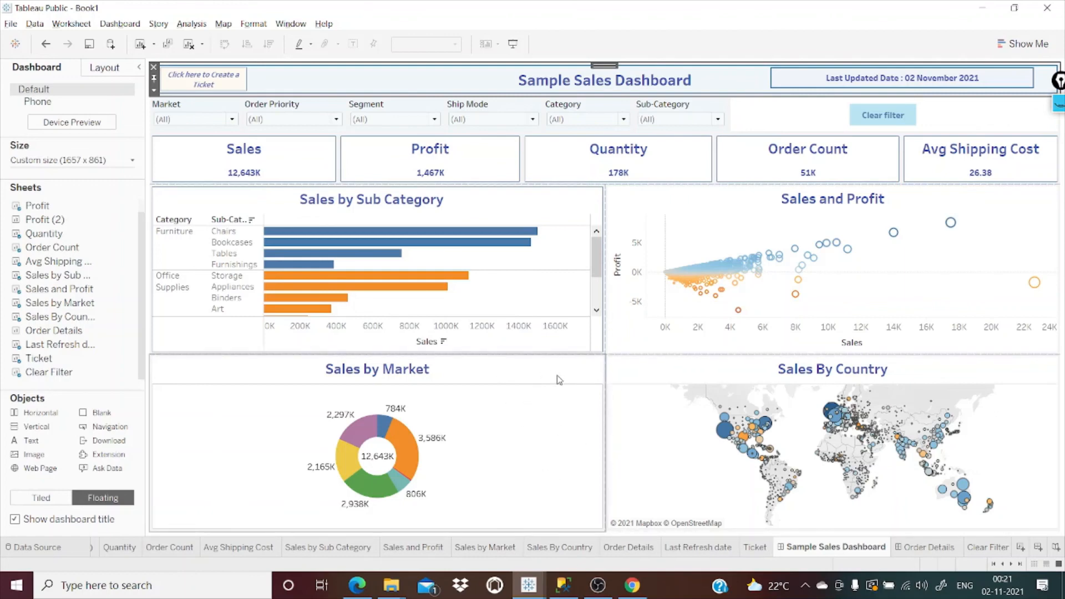
{"action": "mouse_move", "coordinate": [668, 273]}
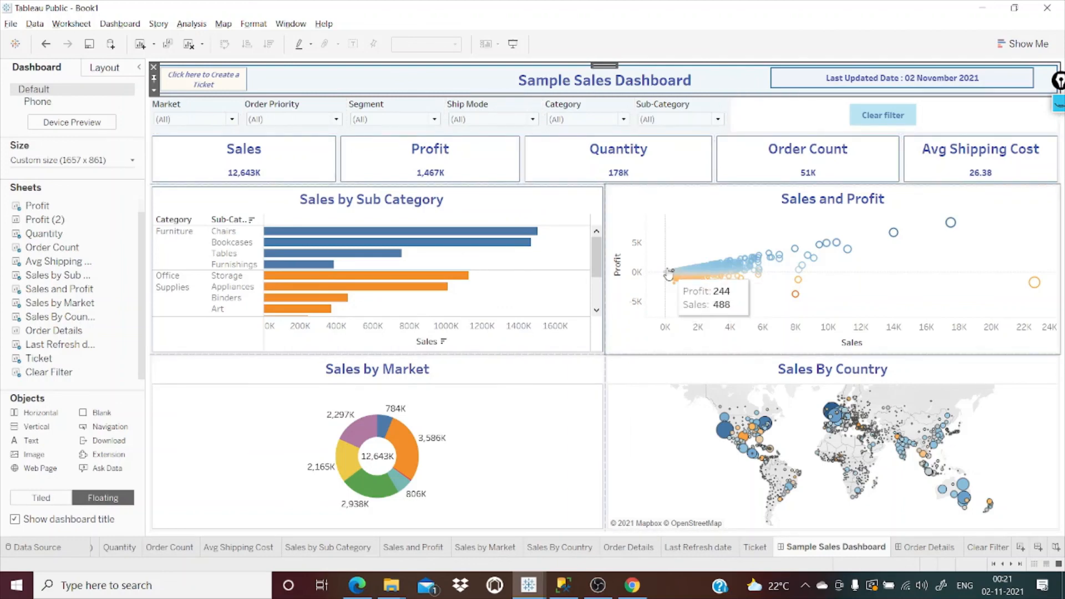